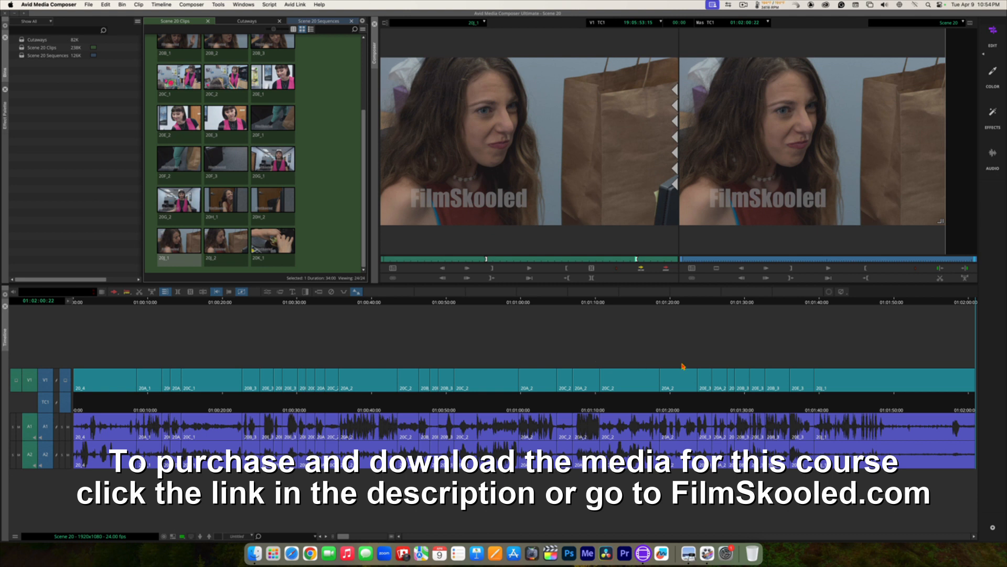
Scrub back through the Scene 20 sequence and park the playhead on several cuts between the 20C_2 and 20A_2 clips
left_click(963, 305)
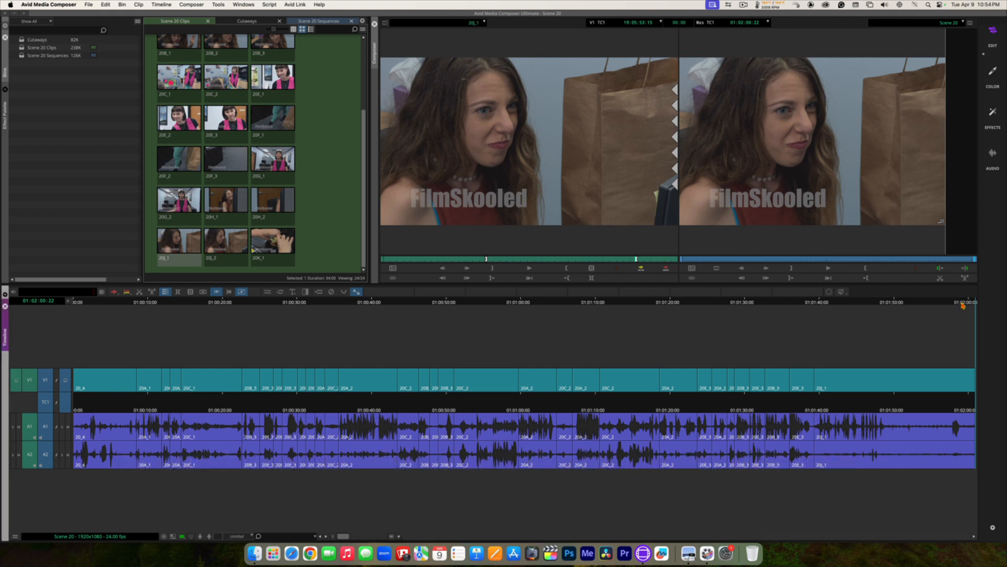
left_click_drag(962, 305, 676, 302)
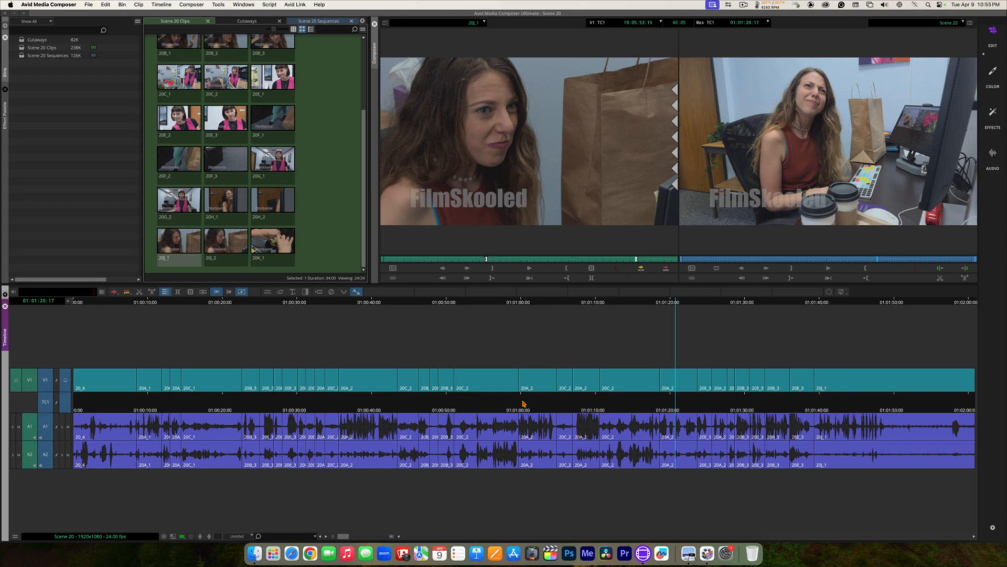
left_click(520, 403)
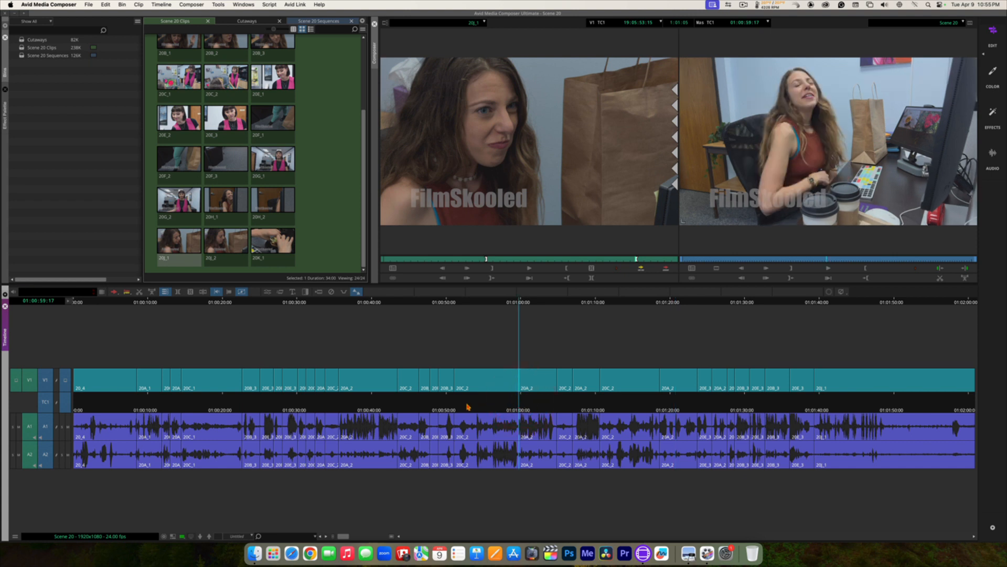
left_click(460, 403)
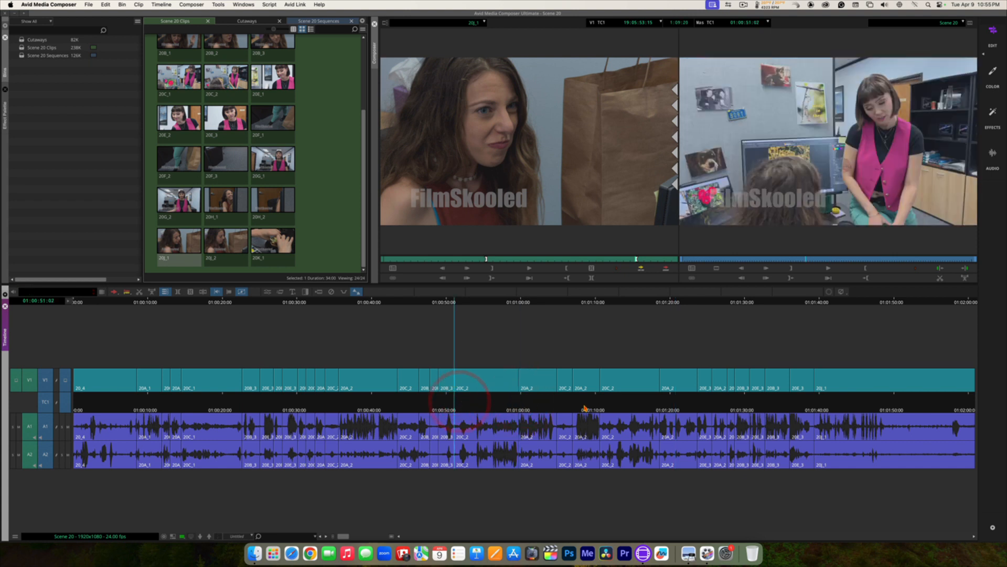
left_click(600, 403)
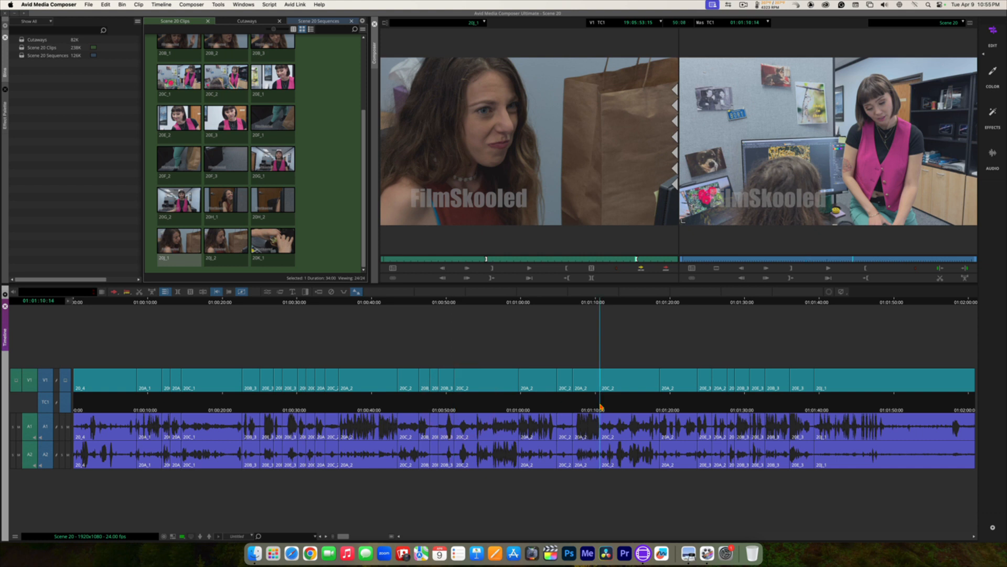
left_click(661, 405)
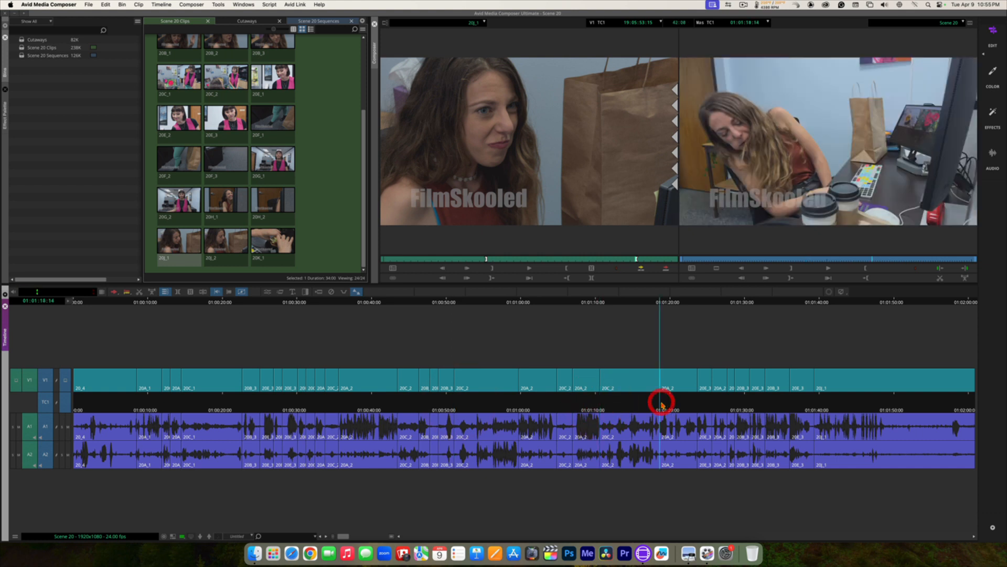
left_click(603, 402)
left_click(573, 404)
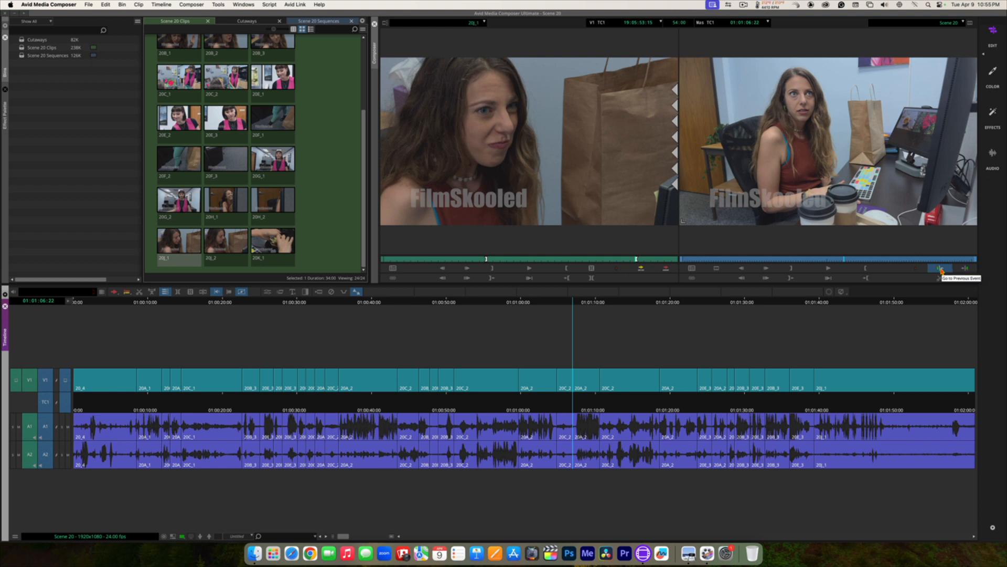
Step the playhead backward through the sequence's edit points, from the cut at 01:01:06:22 to the one at 01:00:35:13
left_click(940, 269)
left_click(941, 269)
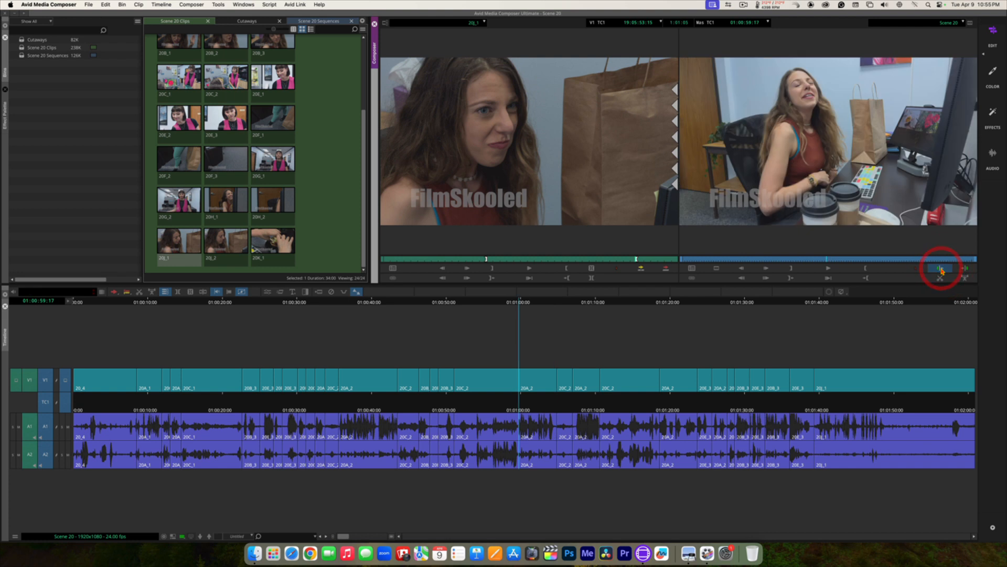
left_click(940, 269)
left_click(941, 269)
left_click(940, 270)
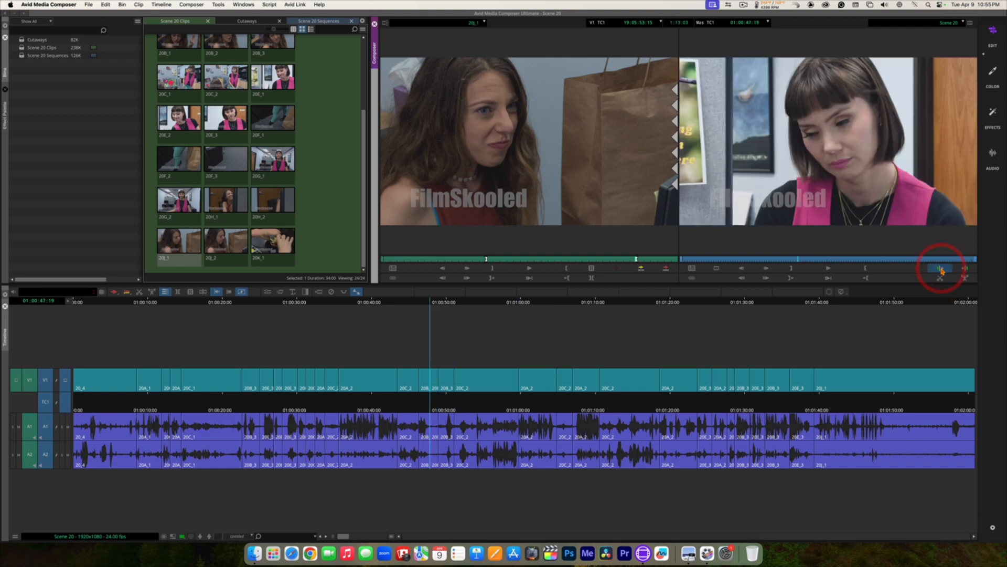
left_click(941, 269)
left_click(941, 269)
left_click(940, 269)
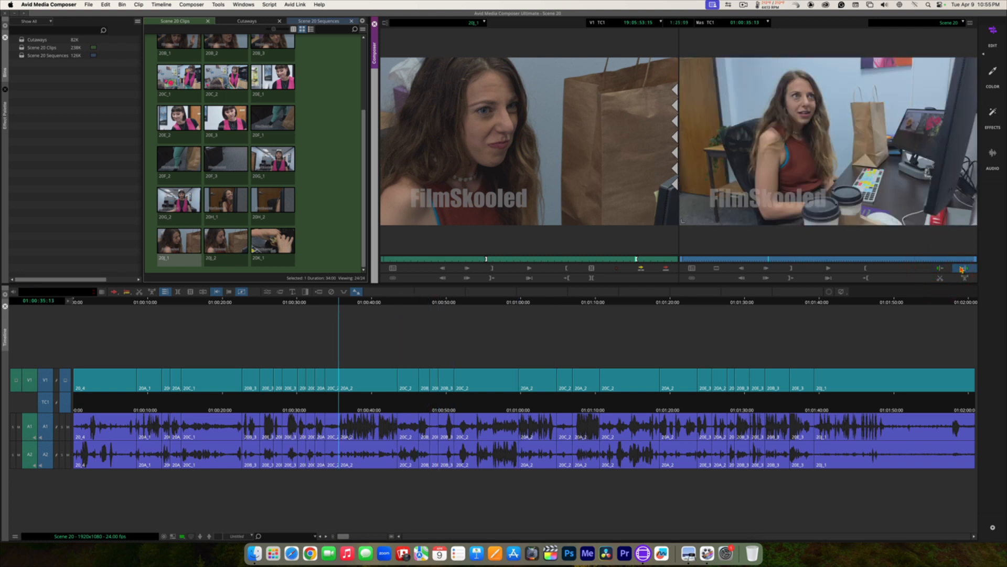
Step the playhead forward edit by edit to the cut at 01:01:10:14
left_click(962, 269)
left_click(962, 269)
left_click(962, 269)
left_click(961, 269)
left_click(961, 270)
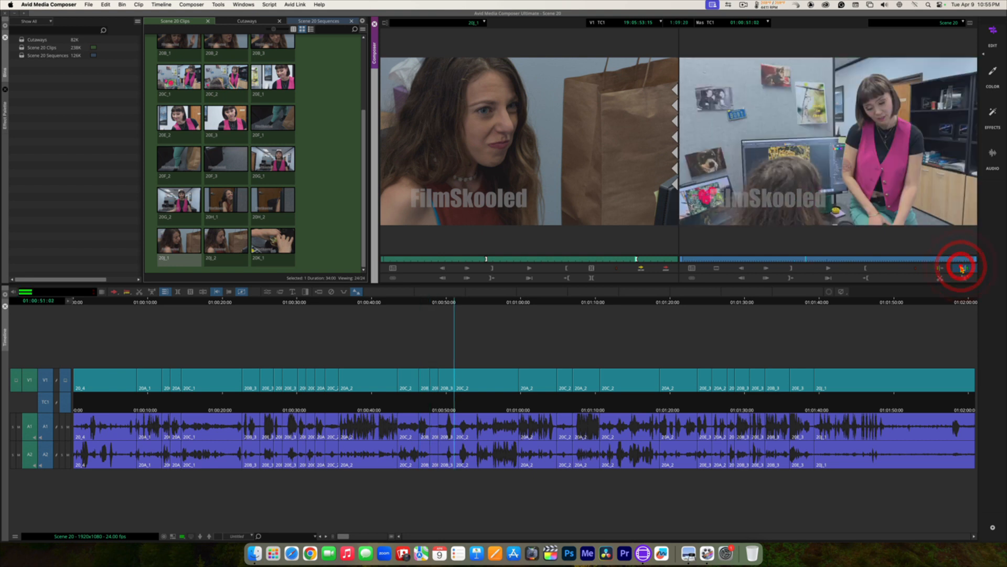
left_click(962, 269)
left_click(962, 269)
left_click(961, 269)
left_click(962, 269)
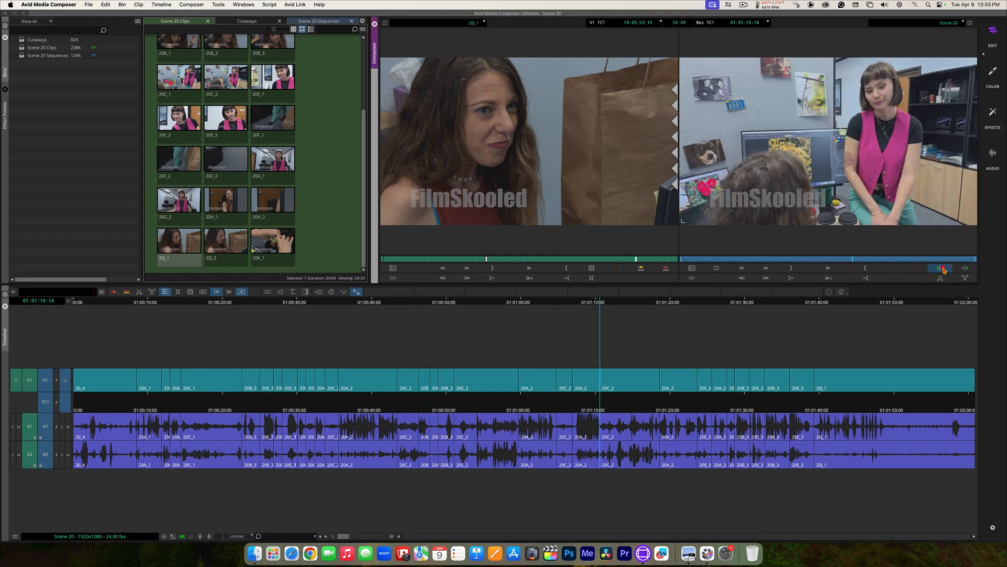
Go back through the previous edit points to the cut at 01:00:46:08
left_click(941, 269)
left_click(940, 269)
left_click(941, 269)
left_click(941, 269)
left_click(941, 269)
left_click(941, 269)
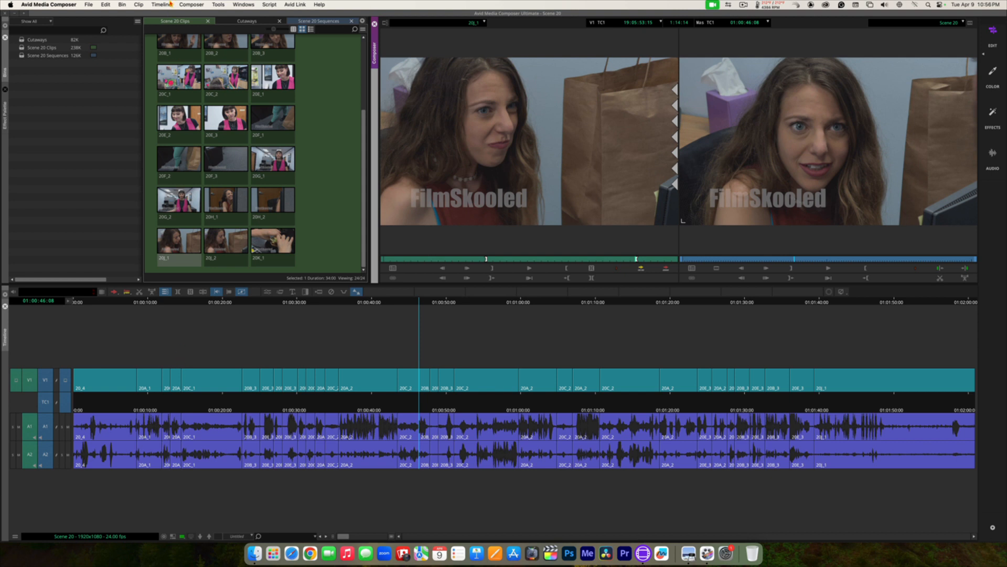
left_click(161, 5)
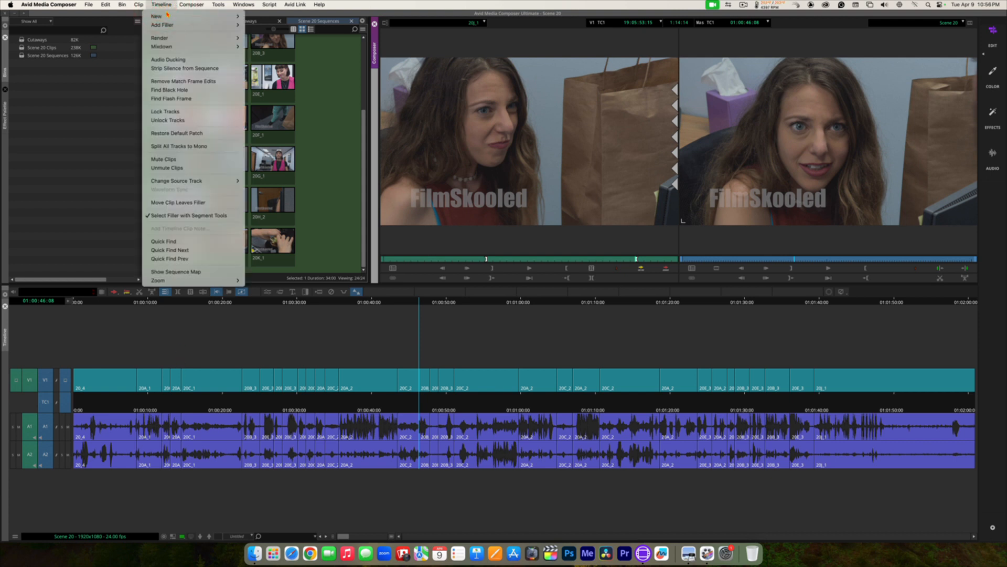
mouse_move(168, 17)
mouse_move(204, 18)
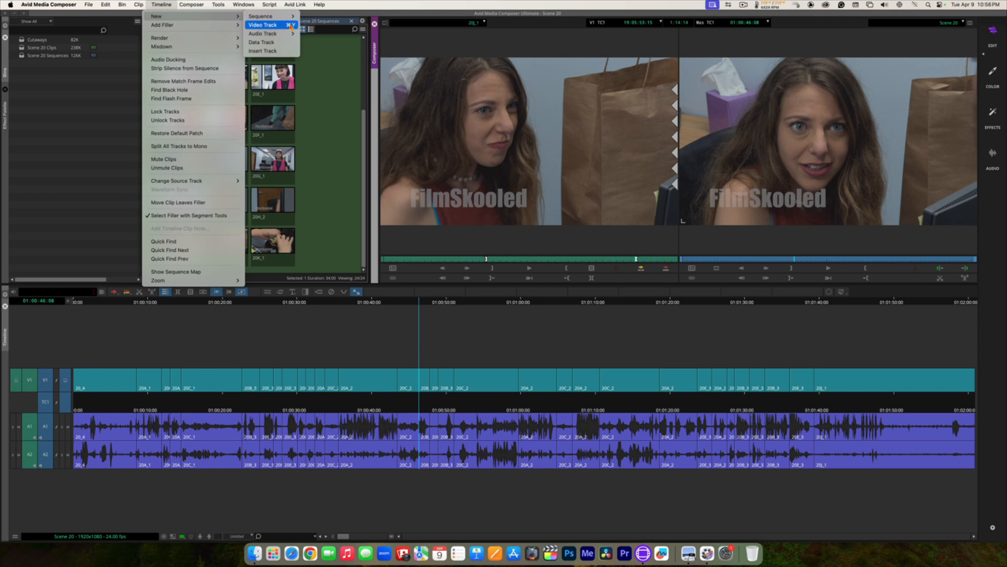
left_click(378, 335)
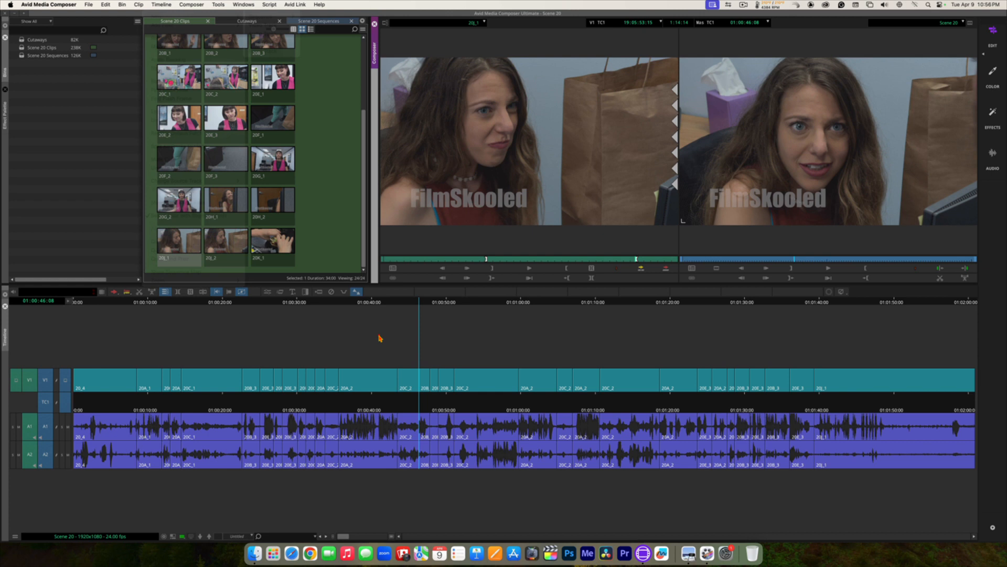
right_click(389, 389)
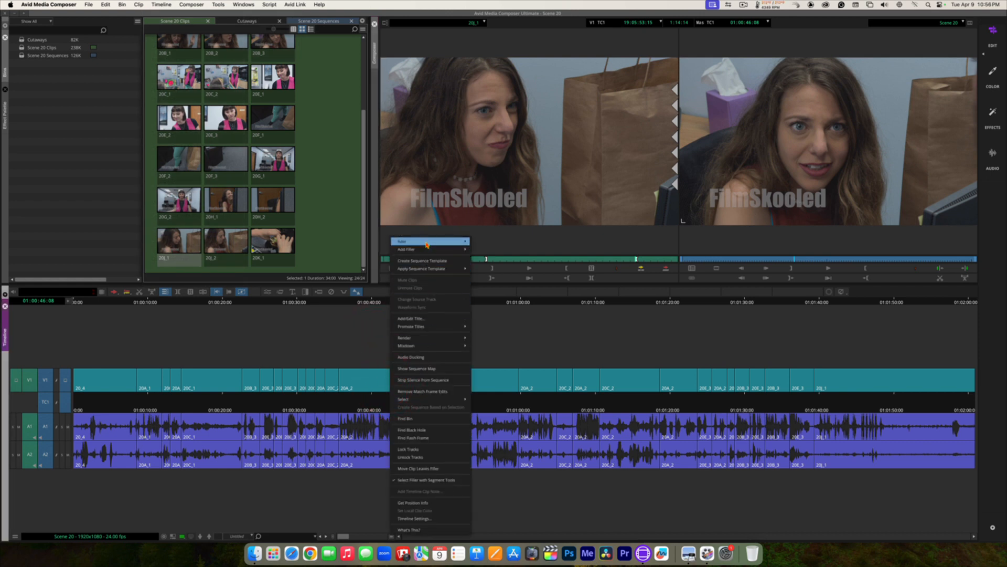
mouse_move(428, 244)
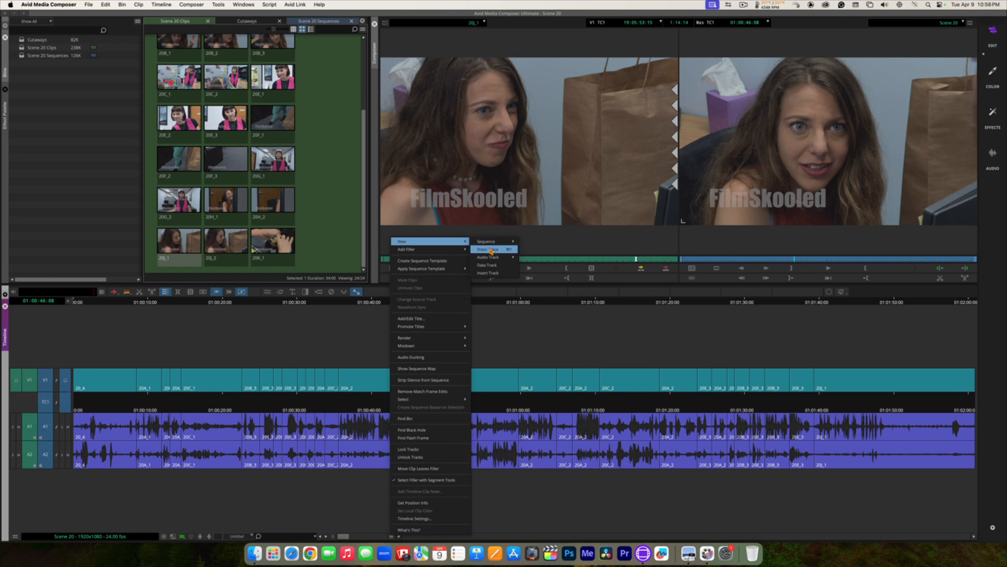
left_click(360, 333)
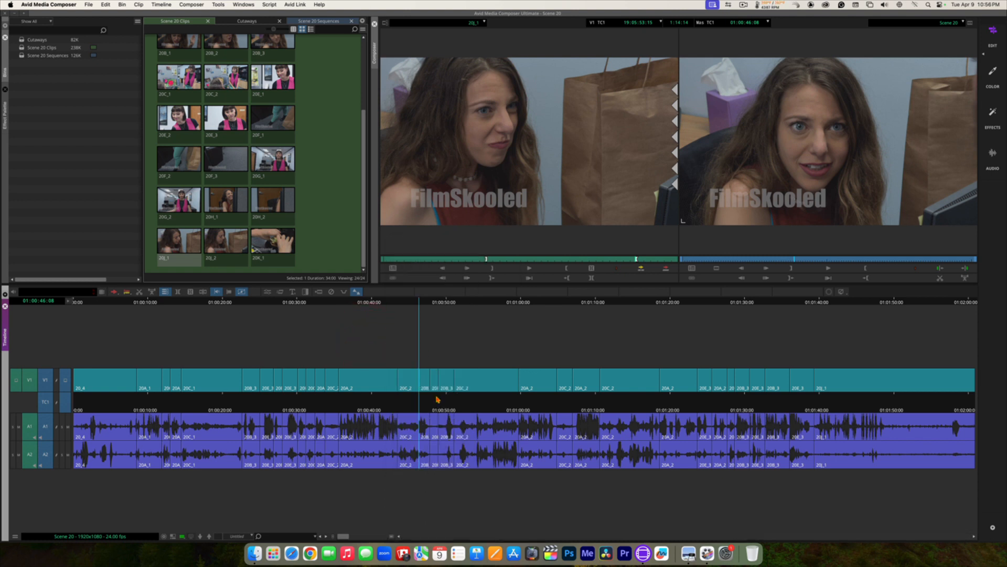
Add a new video track V2 to the sequence and switch video monitoring to V2 and back to V1
key("super+y")
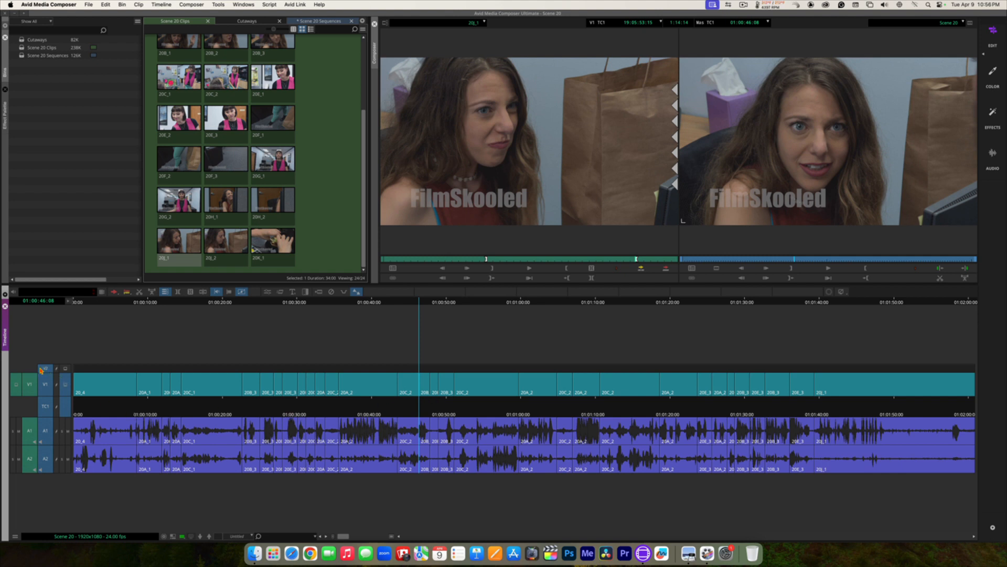
left_click(65, 367)
left_click(67, 383)
Deselect the source and record tracks for V1, A1 and A2, leaving only V2 selected
left_click(29, 386)
left_click(45, 384)
left_click(30, 431)
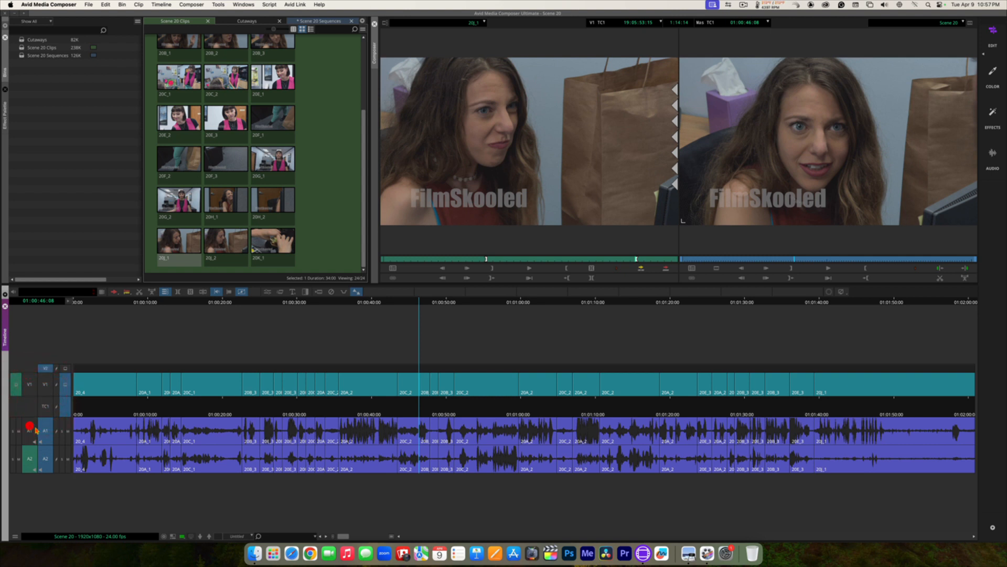
left_click(45, 430)
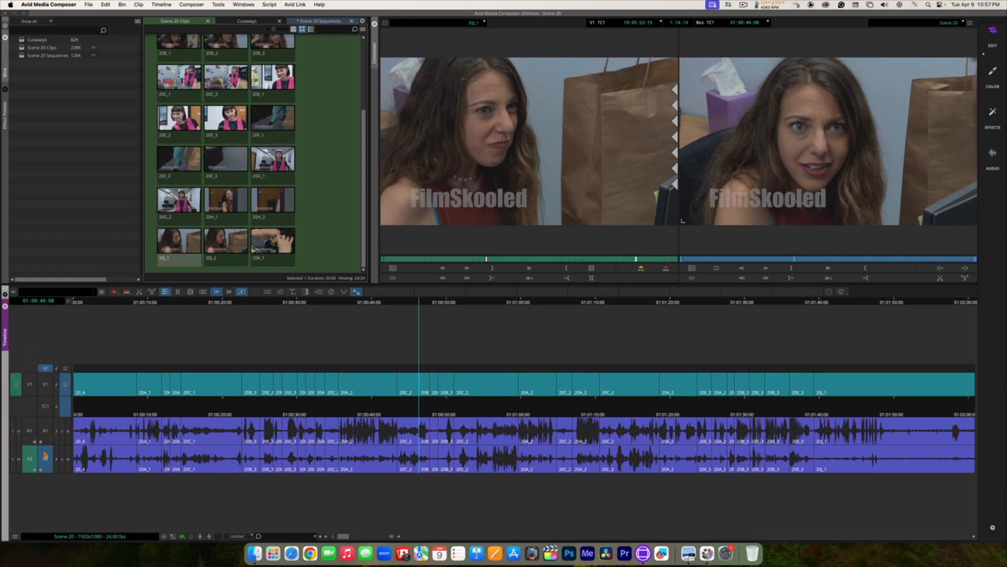
left_click(46, 455)
left_click(29, 458)
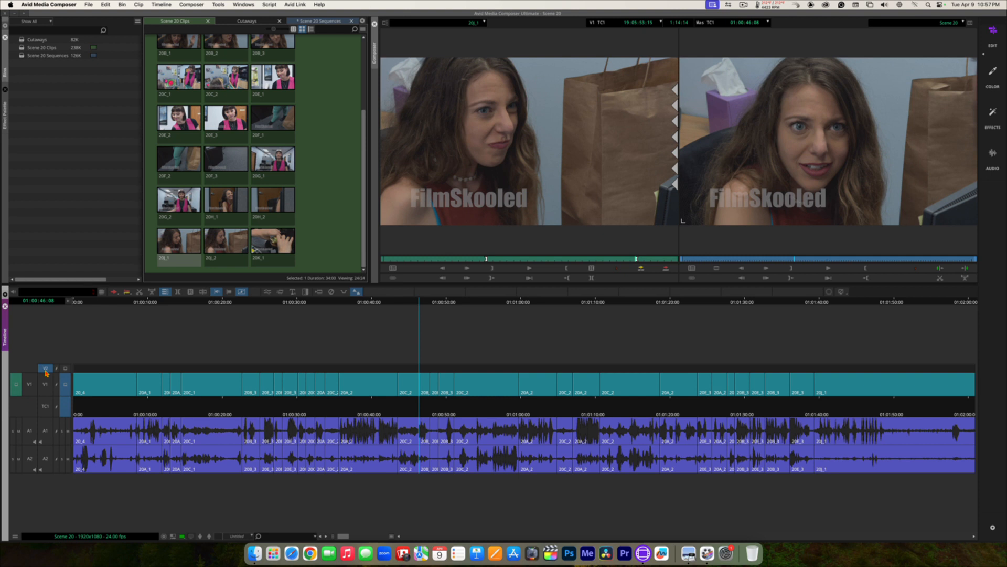
Adjust the height of the V2 track, enlarging it until it is slightly taller than V1
key("super+l")
key("super+l")
key("super+l")
key("super+l")
key("super+l")
key("super+l")
key("super+l")
key("super+l")
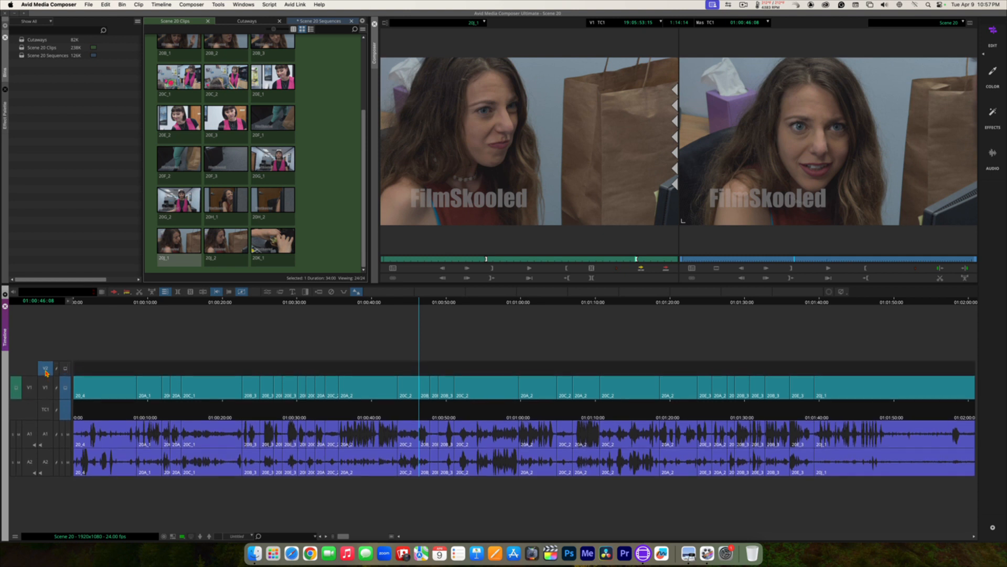
key("super+l")
key("super+l")
key("super+l")
key("super+l")
key("super+l")
key("super+l")
key("super+l")
key("super+l")
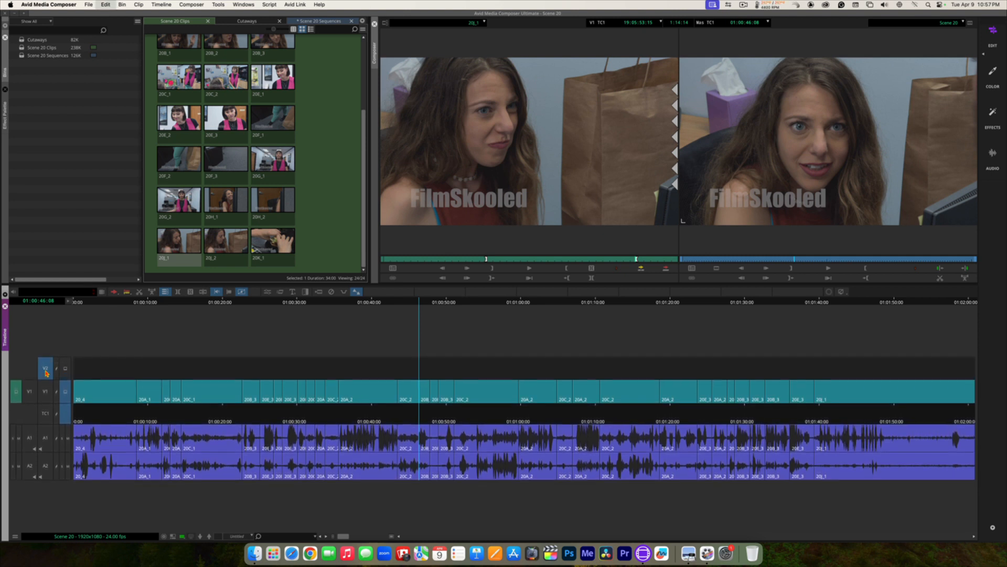
key("super+l")
key("super+l")
key("super+k")
key("super+k")
key("super+k")
key("super+k")
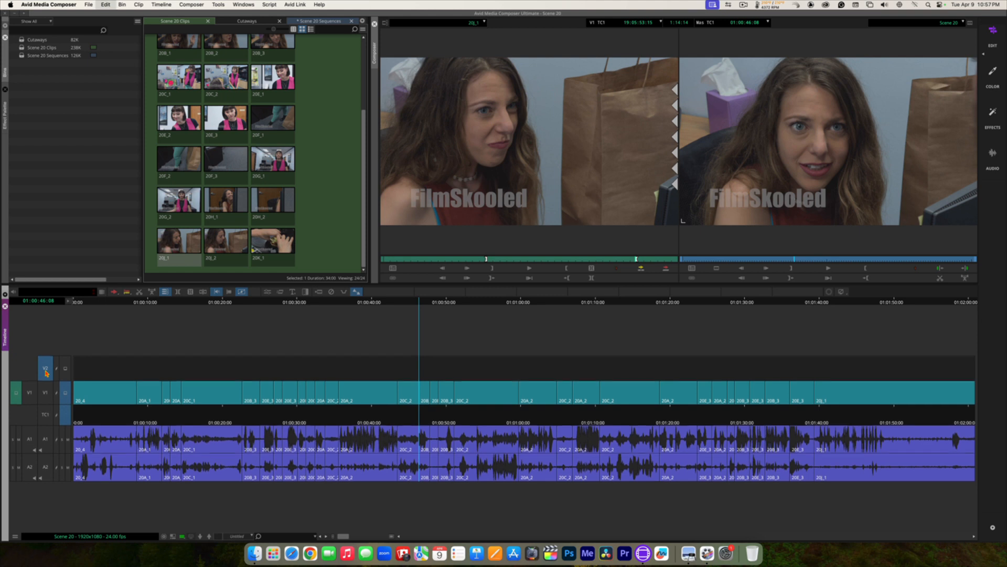
key("super+l")
key("super+l")
key("super+l")
key("super+l")
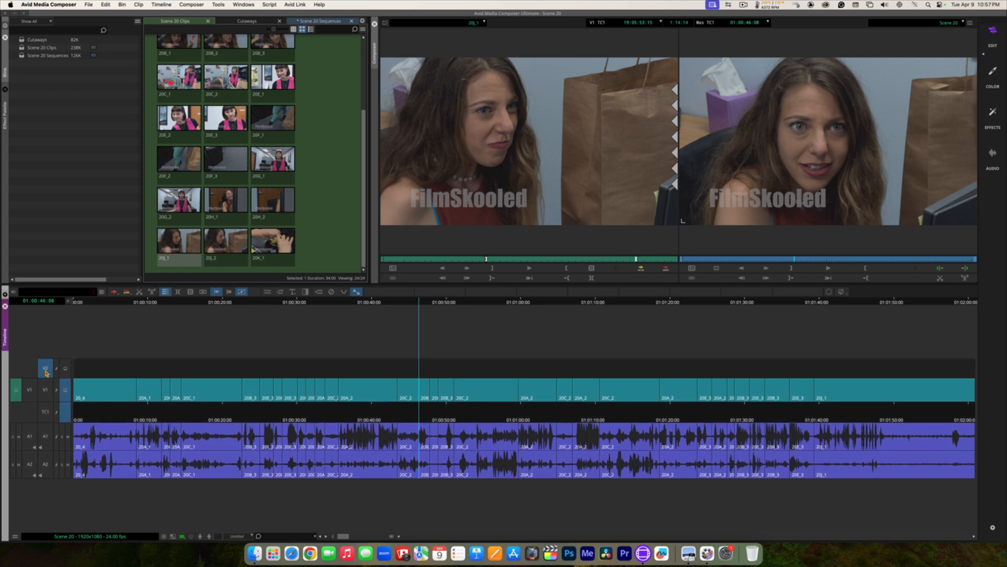
key("super+l")
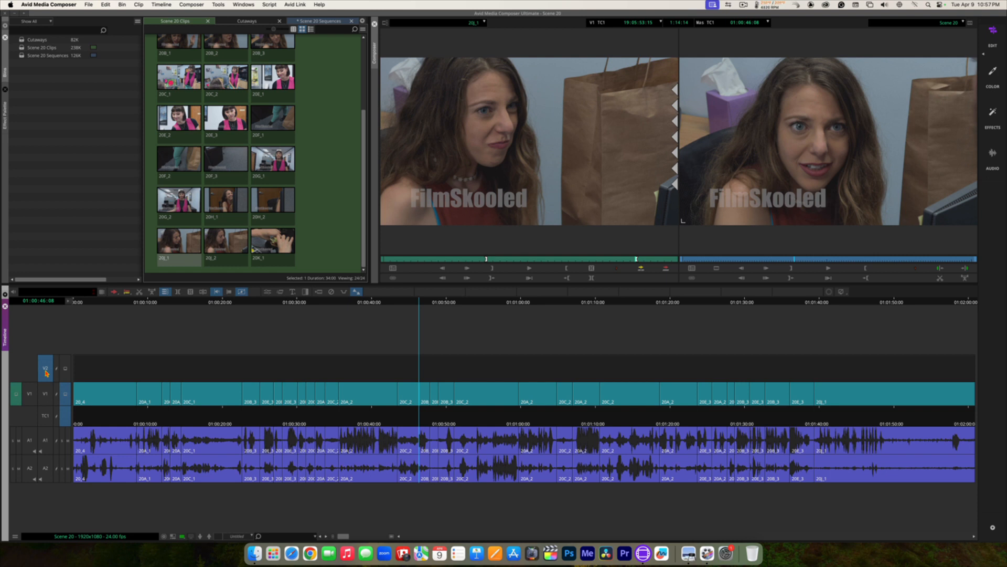
Deselect V2, select only the TC1 timecode track and reduce its height
left_click(46, 370)
left_click(46, 417)
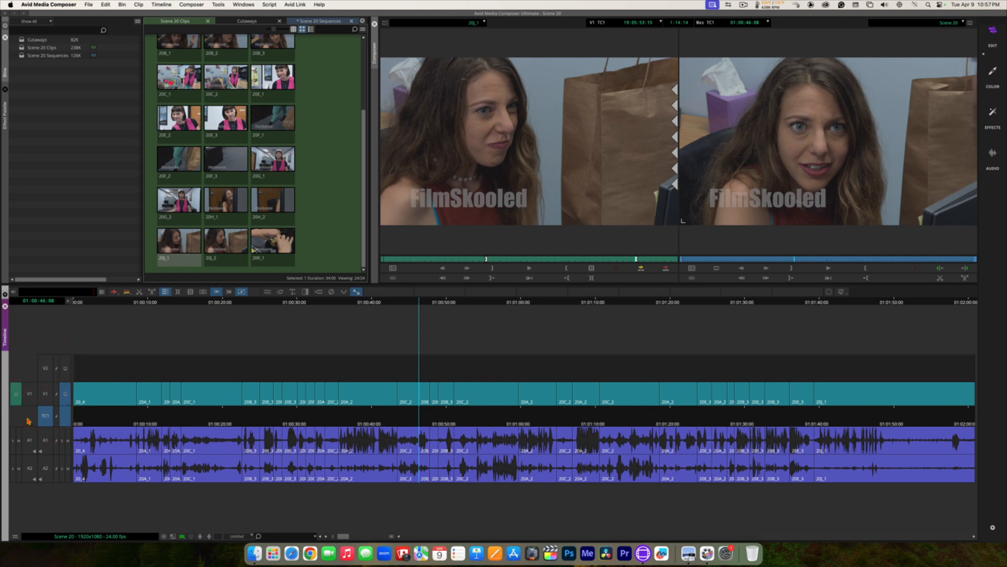
key("super+k")
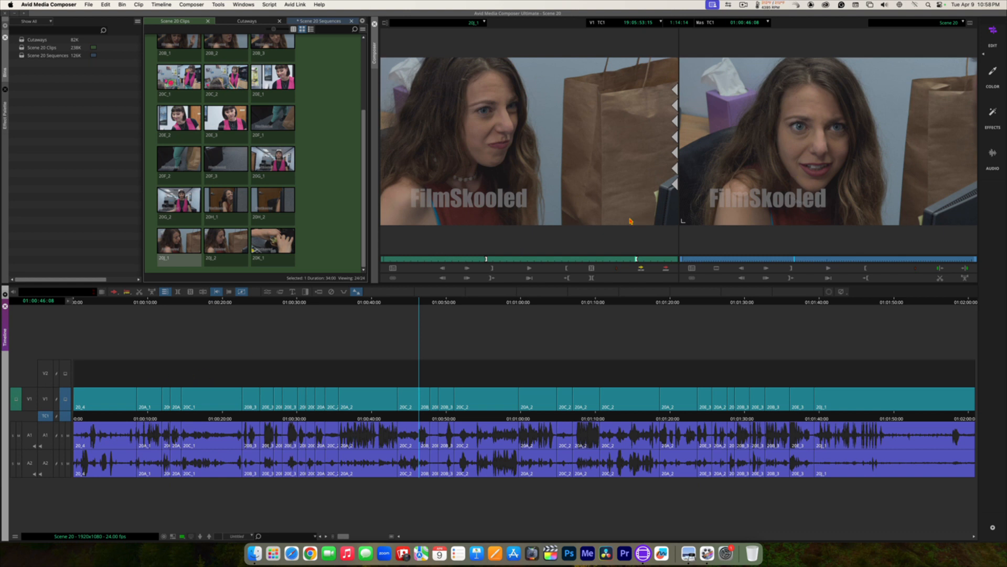
Move video monitoring up to V2 and reselect record tracks V2, V1, A1 and A2 with source tracks V1, A1 and A2
left_click(65, 373)
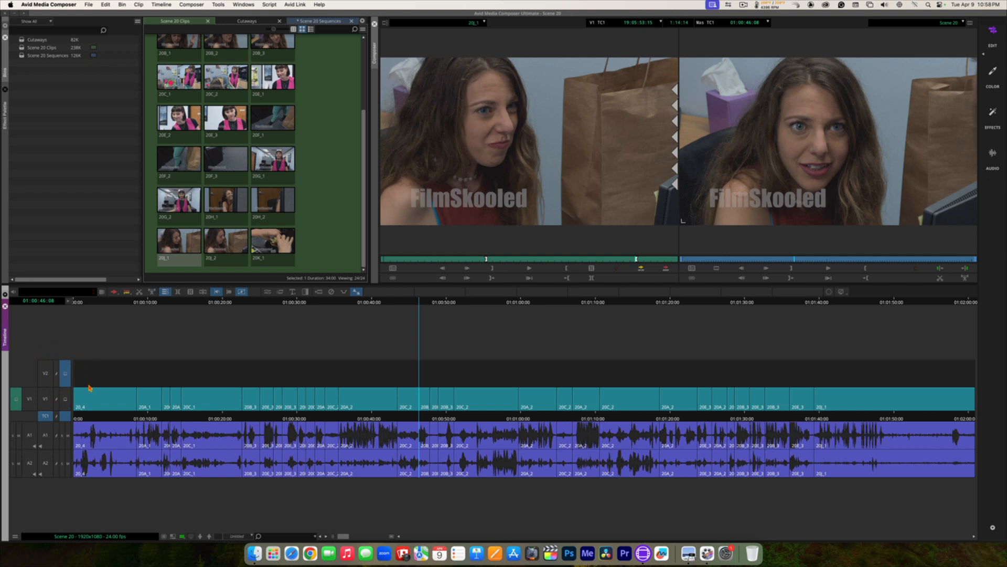
left_click(47, 463)
left_click(30, 462)
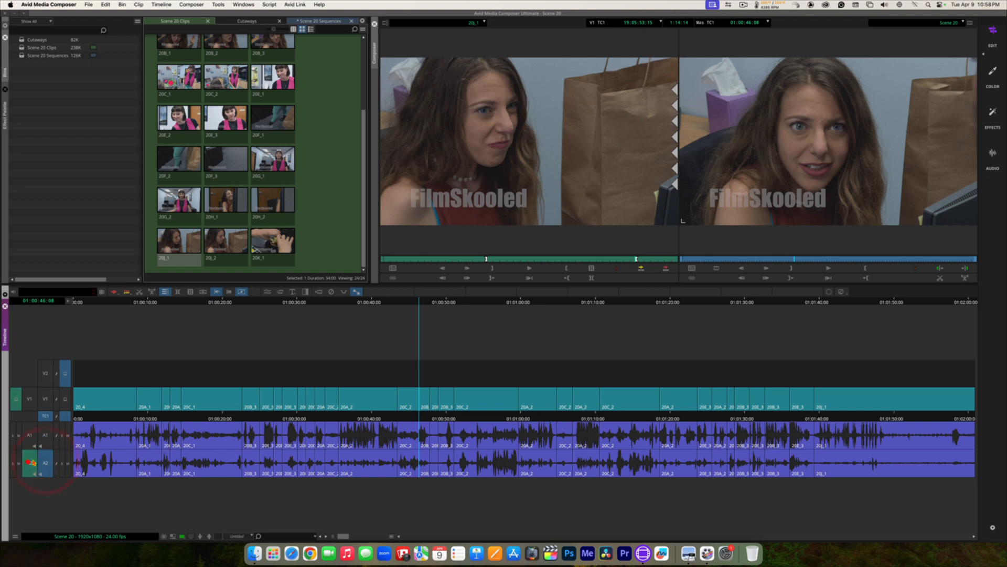
left_click(46, 436)
left_click(29, 434)
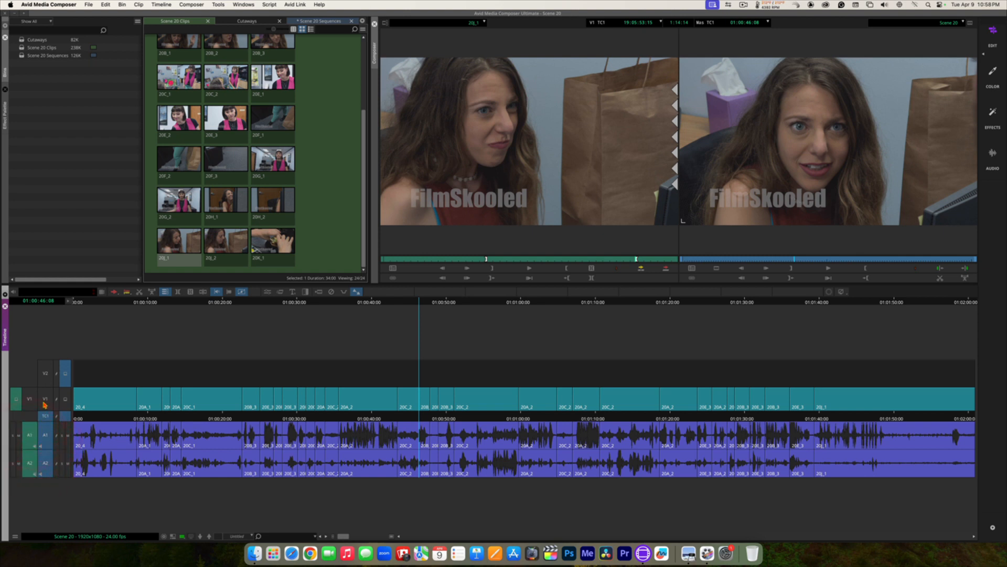
left_click(44, 399)
left_click(30, 398)
left_click(44, 375)
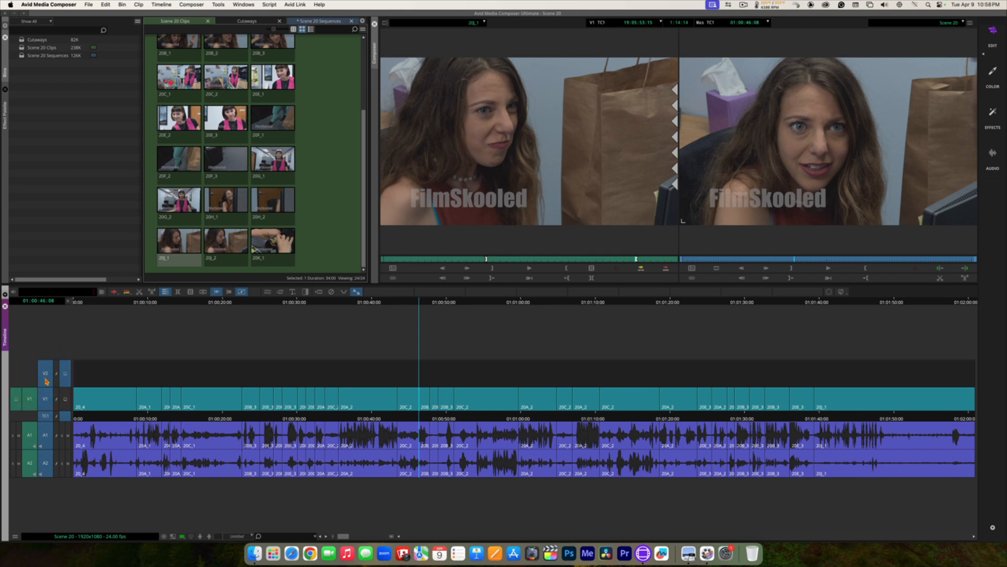
With V2 still selected, go to the previous and next event repeatedly, jumping between the start and end of the Scene 20 sequence
left_click(940, 269)
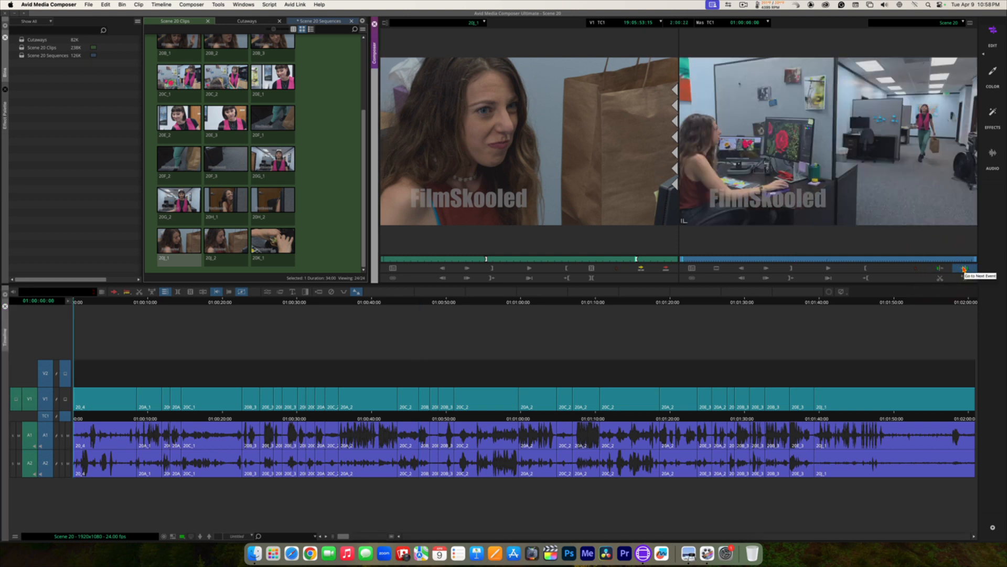
left_click(964, 268)
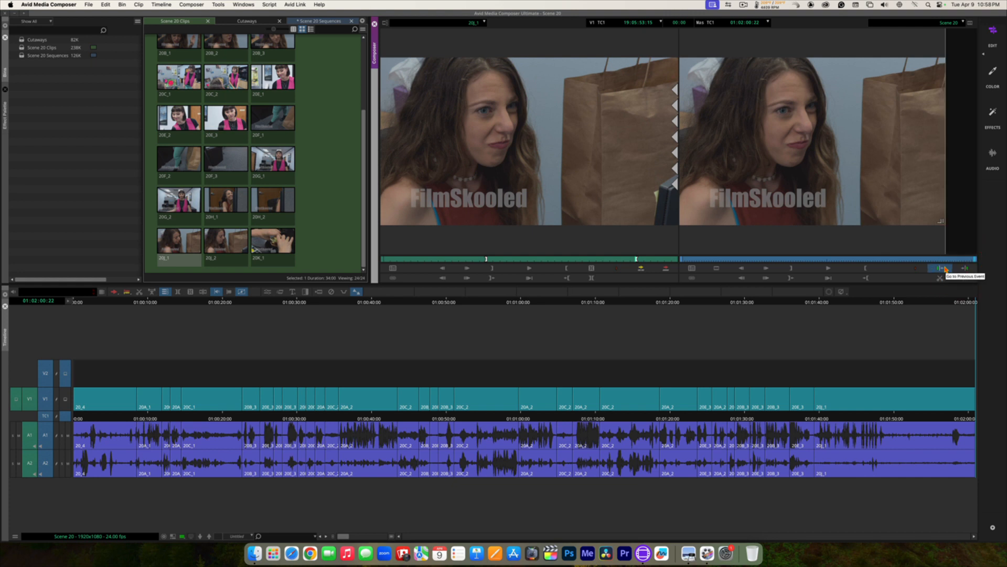
left_click(945, 269)
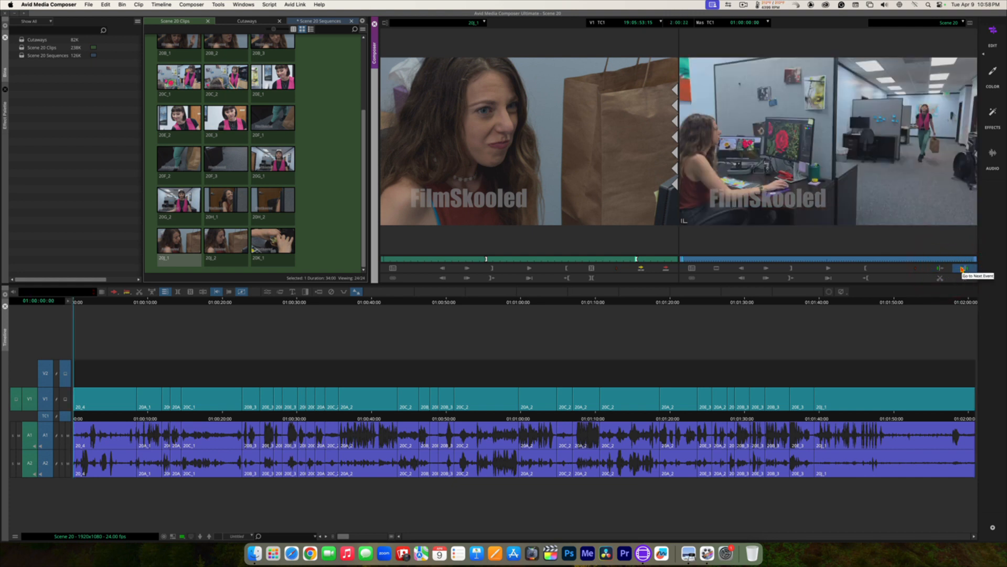
left_click(963, 268)
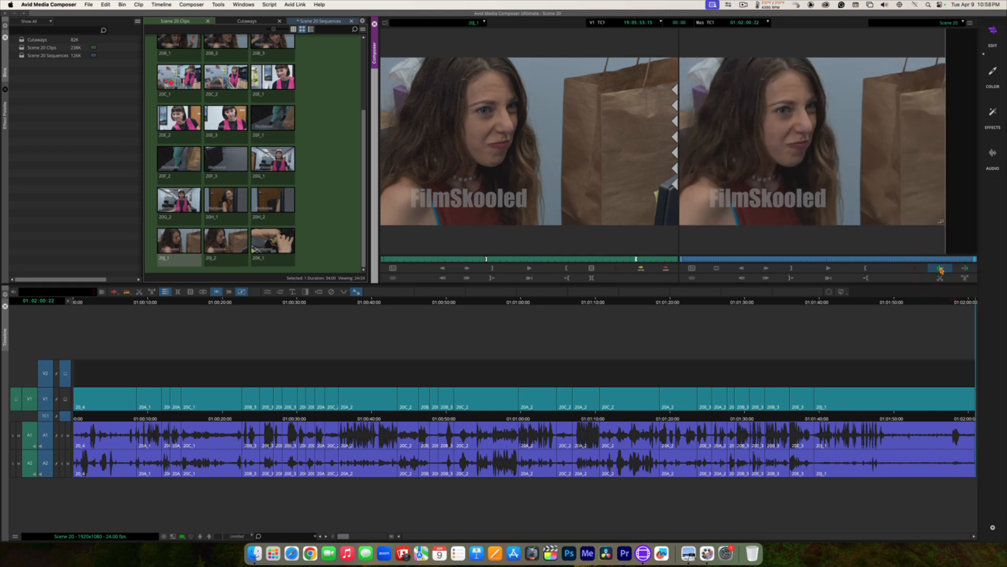
left_click(943, 269)
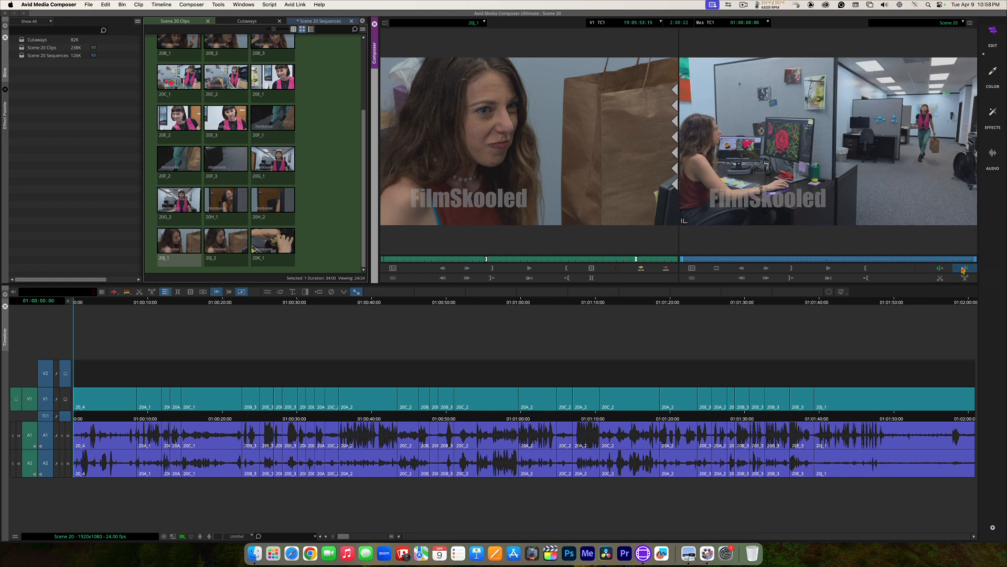
left_click(962, 269)
left_click(942, 269)
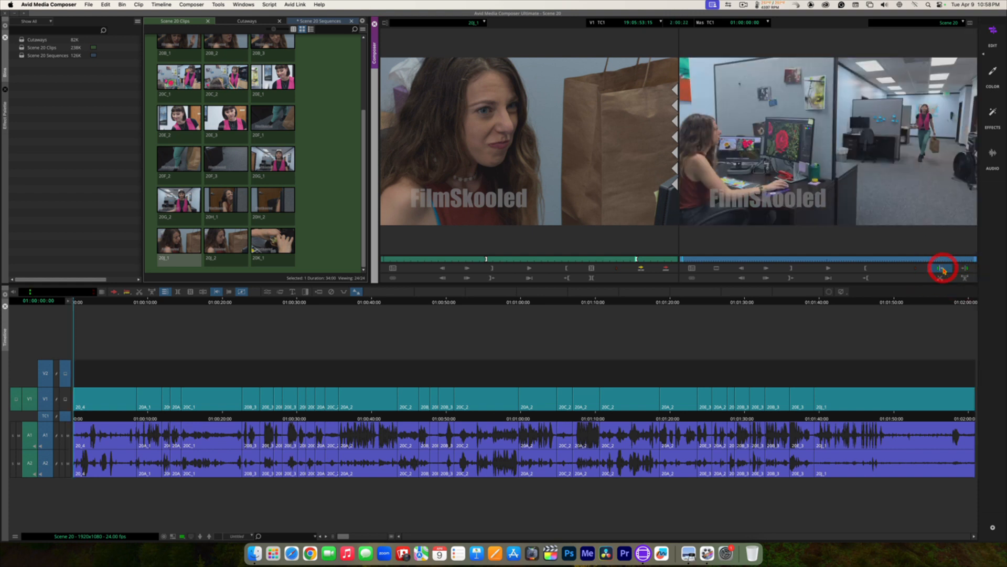
left_click(962, 269)
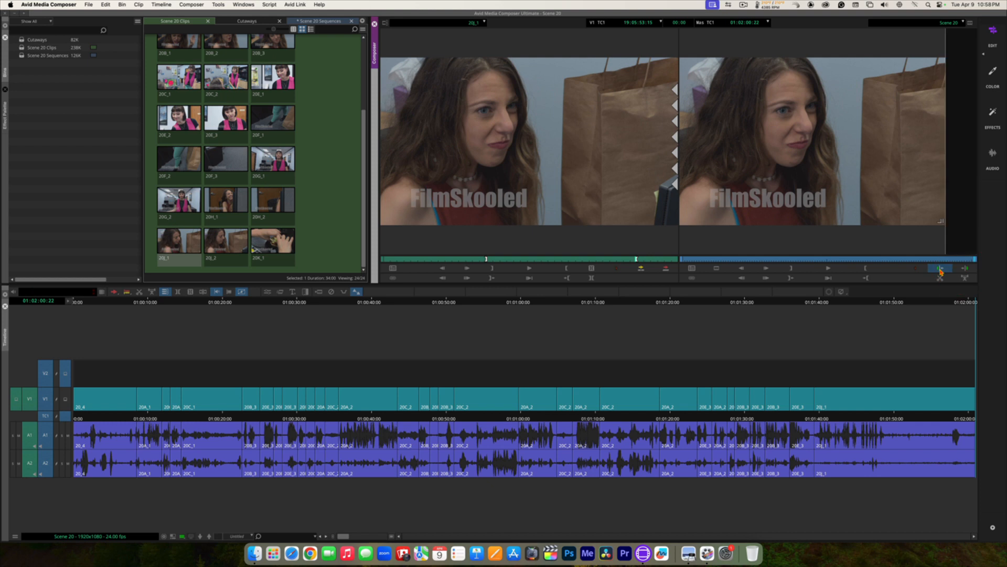
left_click(942, 268)
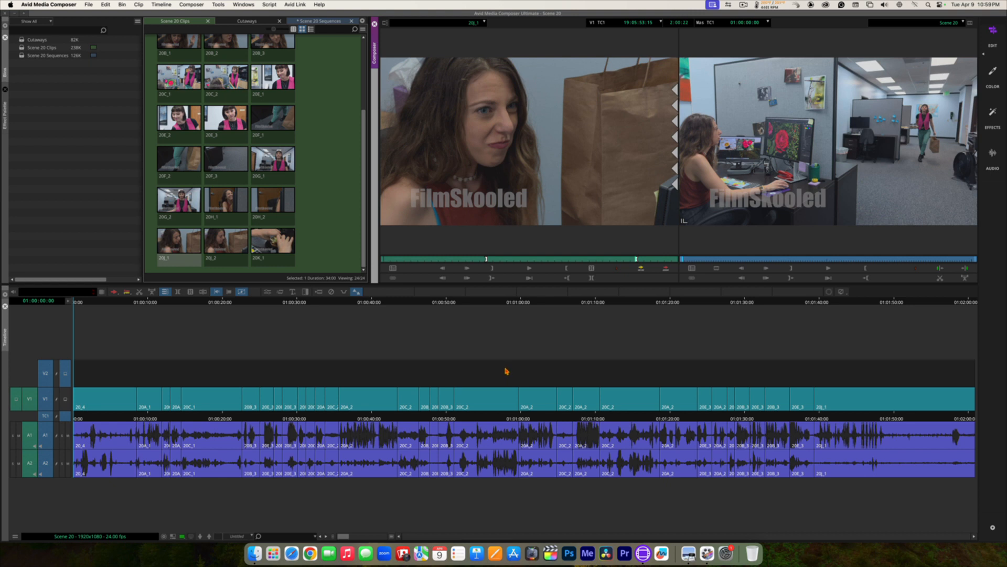
Deselect record track V2 and advance the playhead event by event through the edits to around the 30-second mark
left_click(45, 374)
left_click(44, 374)
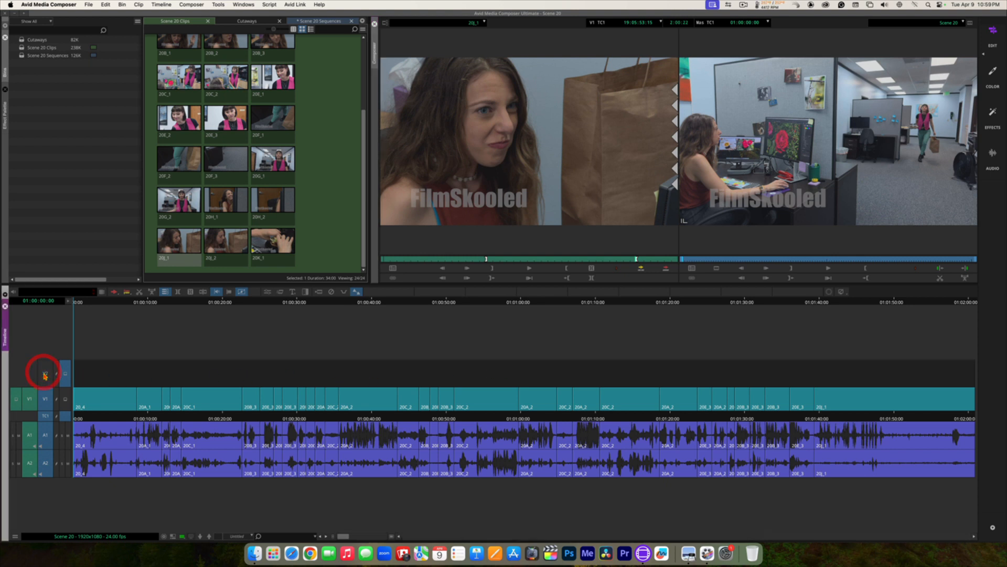
left_click(964, 269)
left_click(964, 269)
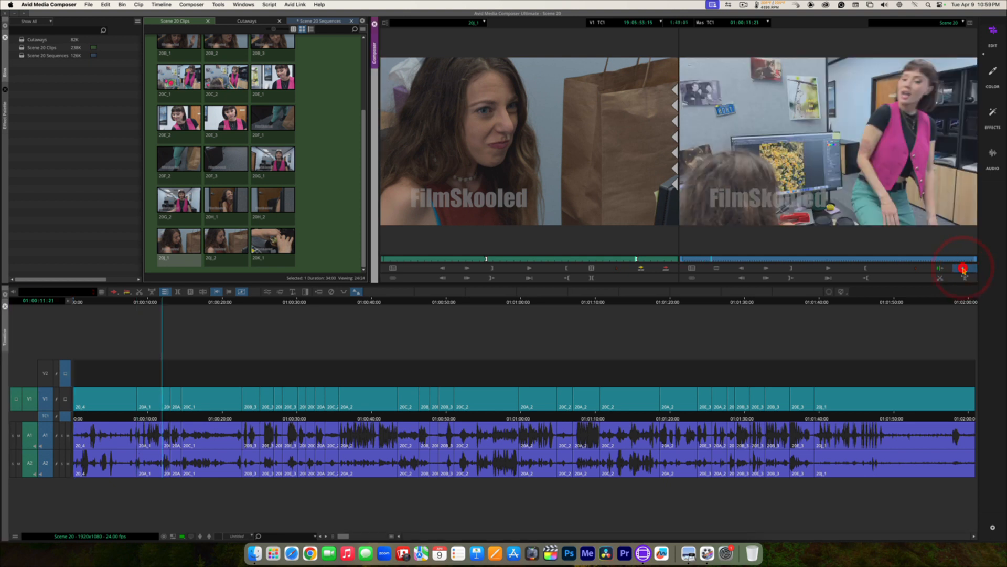
left_click(964, 270)
left_click(964, 269)
left_click(964, 269)
left_click(964, 269)
left_click(964, 269)
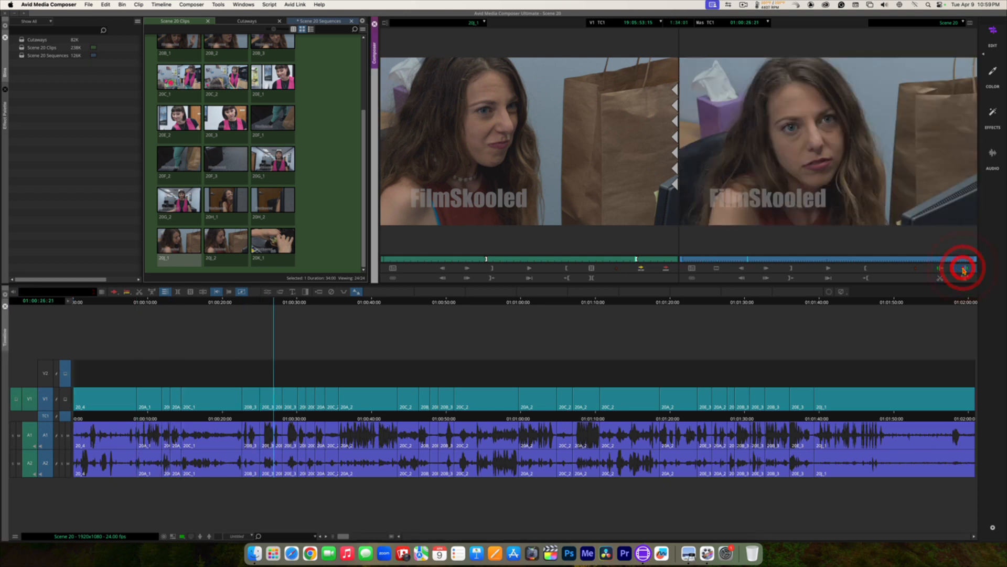
left_click(964, 269)
left_click(963, 270)
Step the playhead back through the previous edit points to the start of the sequence
left_click(940, 270)
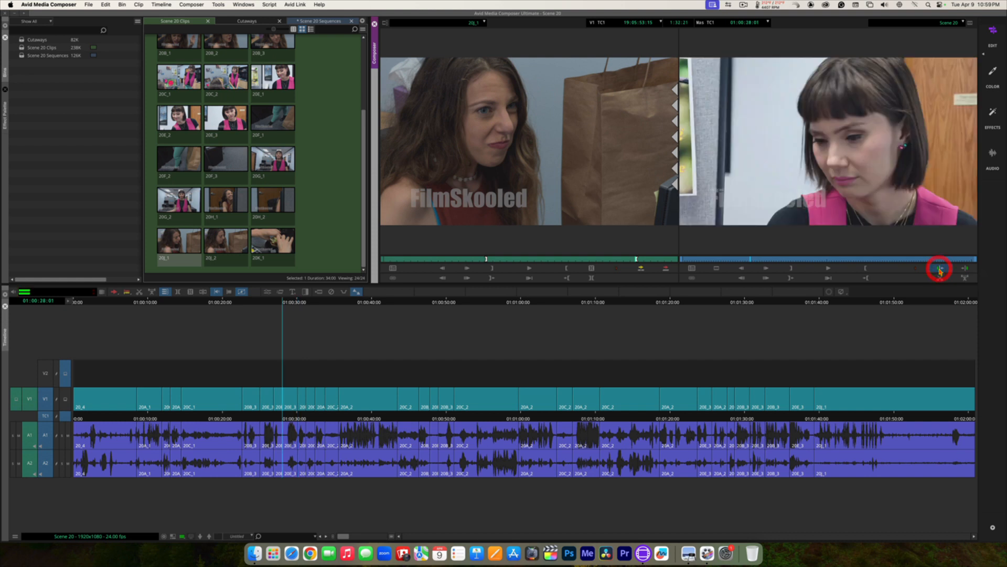
left_click(940, 269)
left_click(940, 269)
left_click(940, 269)
left_click(940, 269)
left_click(940, 270)
left_click(940, 269)
left_click(940, 269)
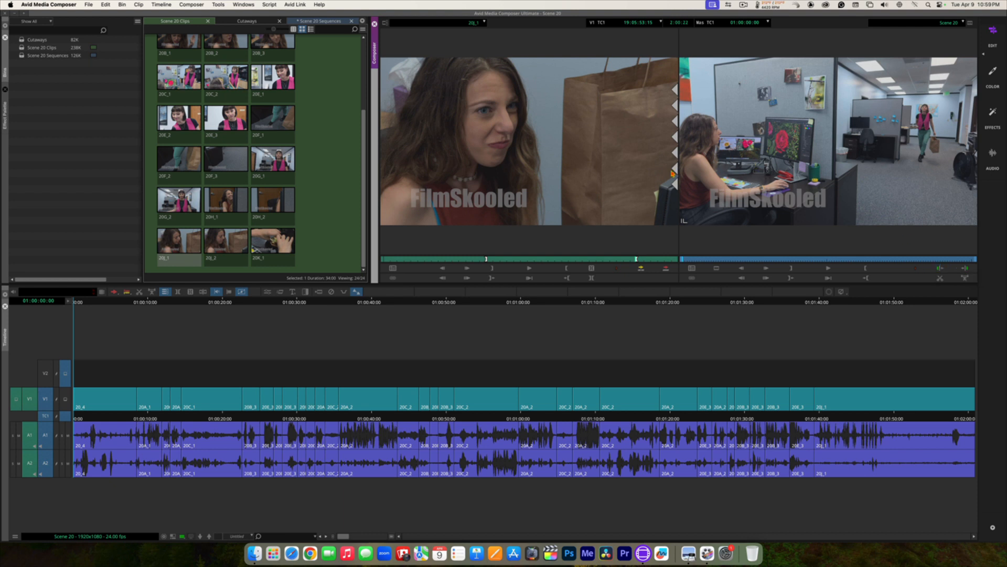
In the Composer Settings, enable Ignore Track Selectors for the Composer/Timeline Go to Next/Previous Event commands and accept the change
right_click(644, 159)
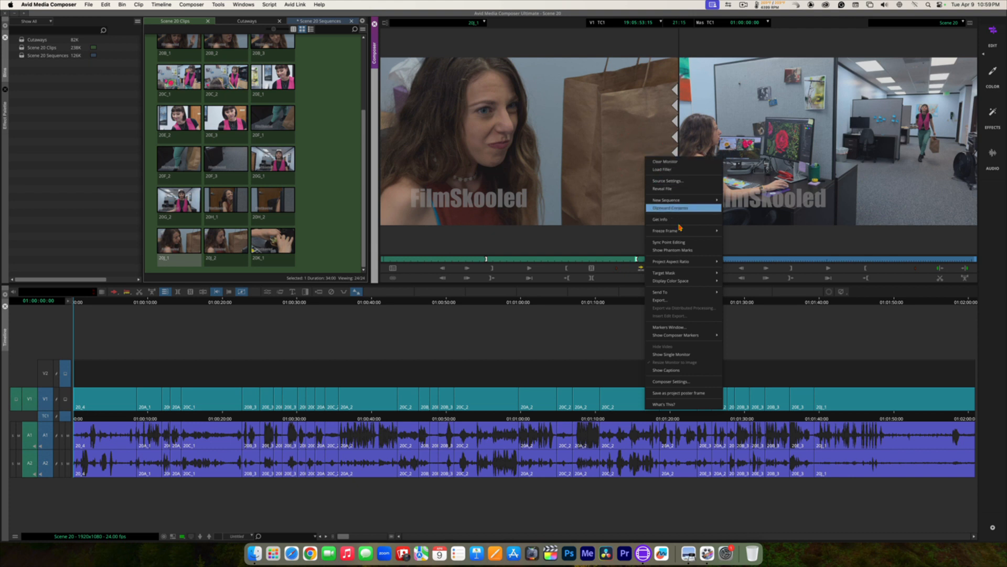
left_click(681, 382)
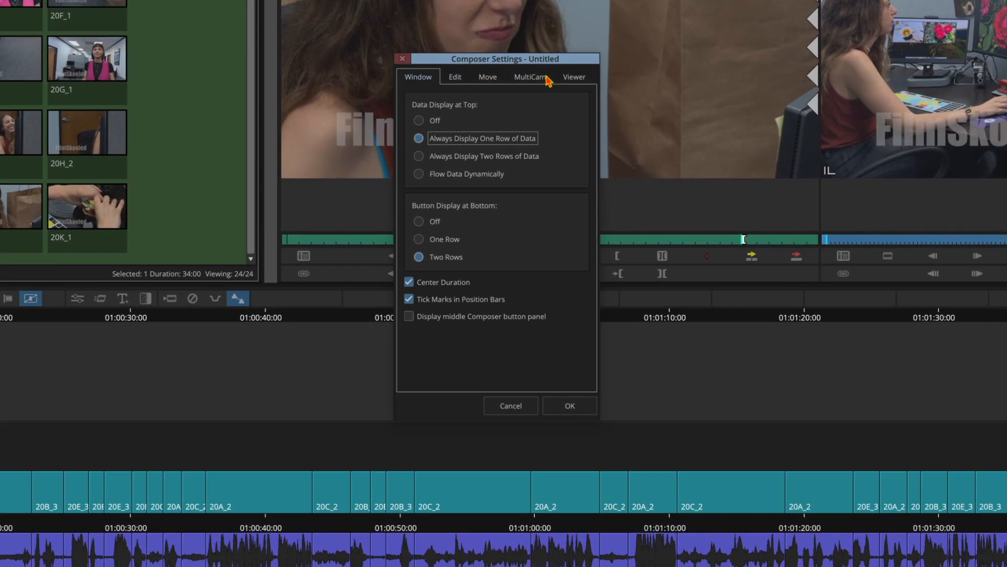
left_click(489, 80)
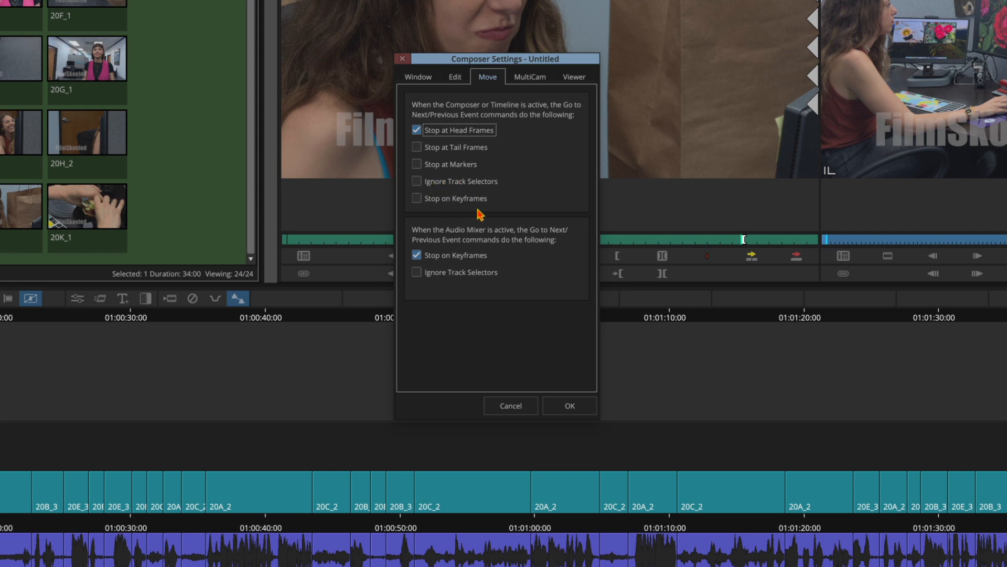
left_click(417, 182)
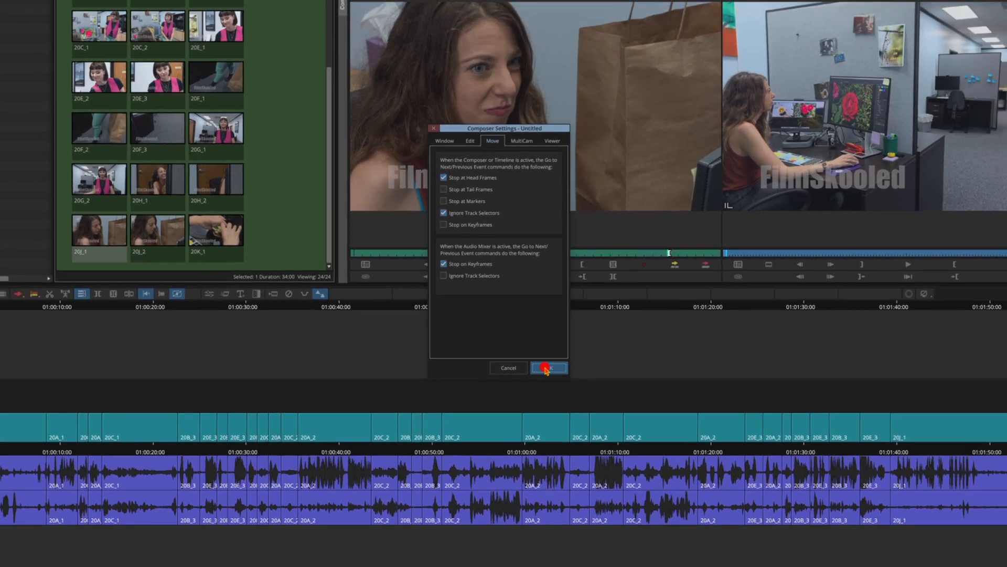
left_click(561, 408)
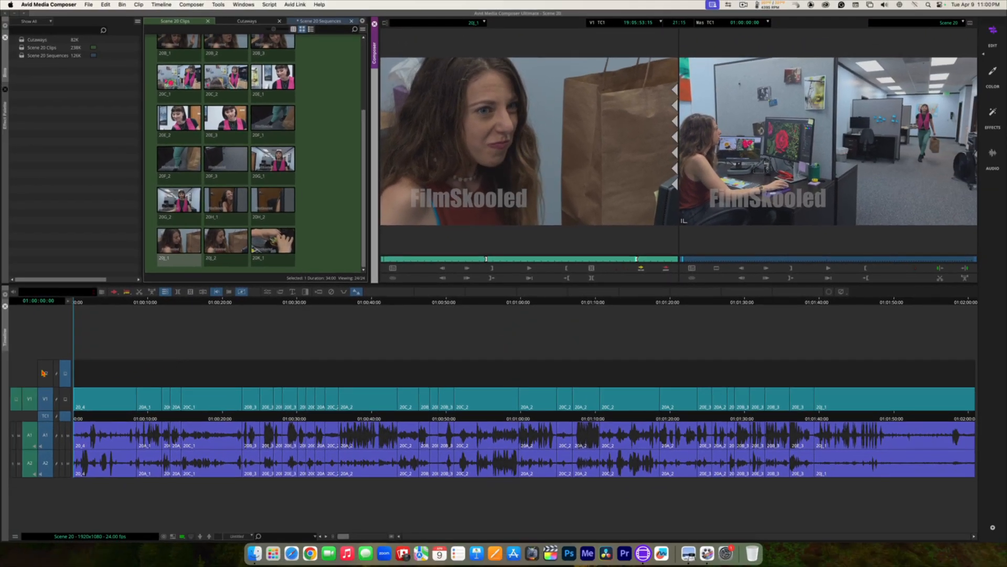
Reselect record track V2, step forward four edit points to clip 20C_1 at 01:00:14:11, and step back to the sequence start
left_click(44, 372)
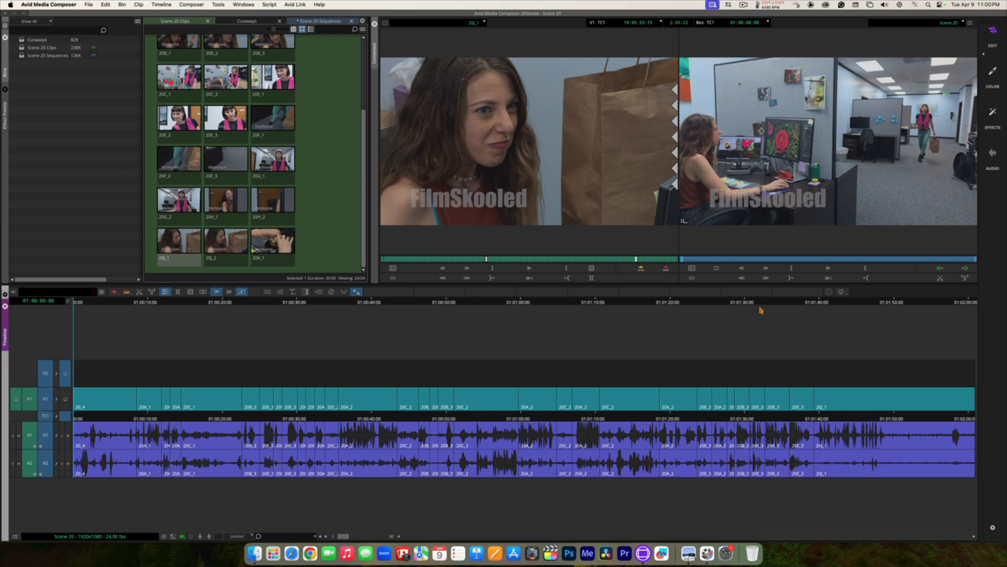
left_click(964, 269)
left_click(964, 269)
left_click(964, 269)
left_click(964, 269)
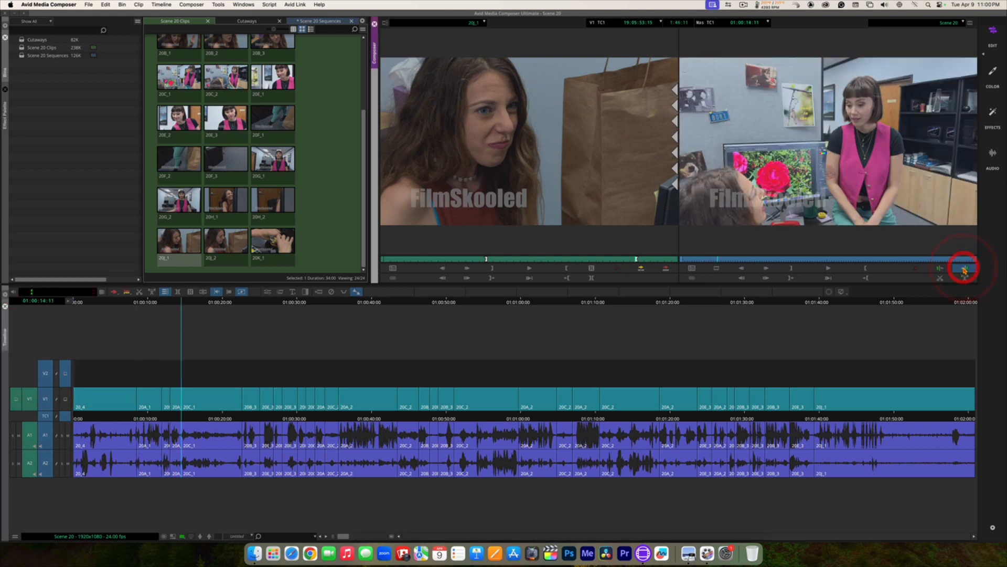
left_click(945, 267)
left_click(944, 267)
left_click(944, 268)
left_click(944, 268)
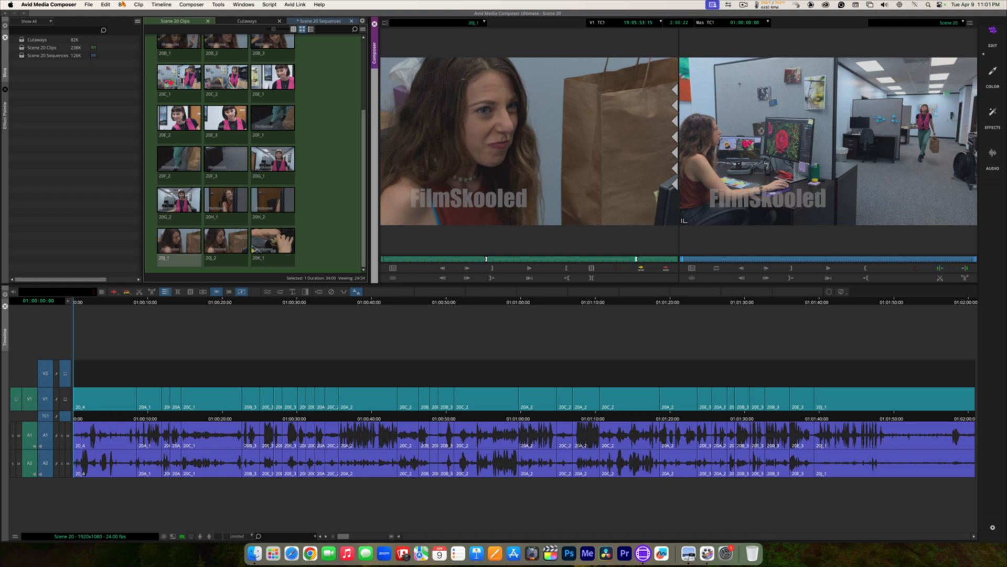
Open the application preferences and look through the Format, Project, User and Site settings categories
left_click(59, 5)
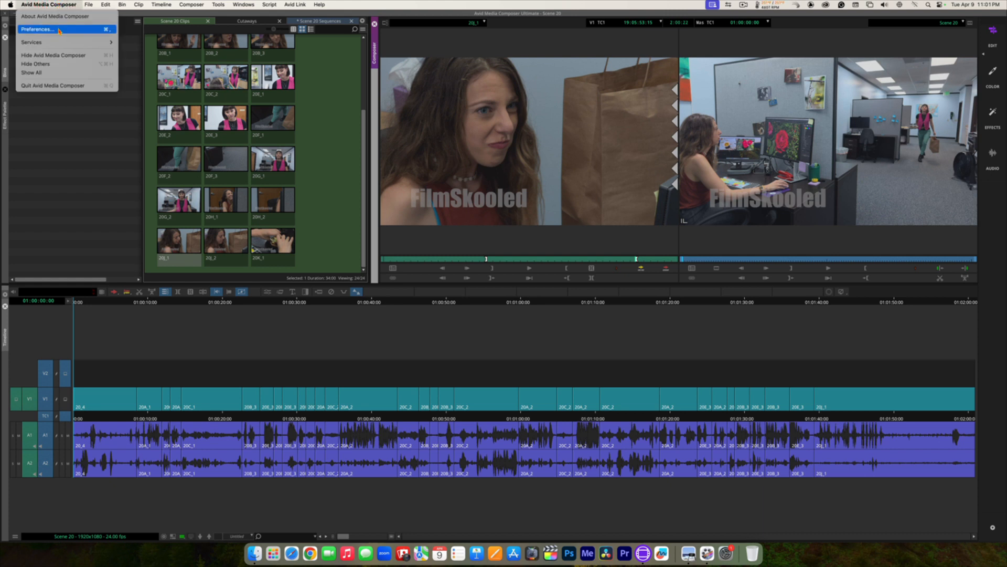
mouse_move(89, 5)
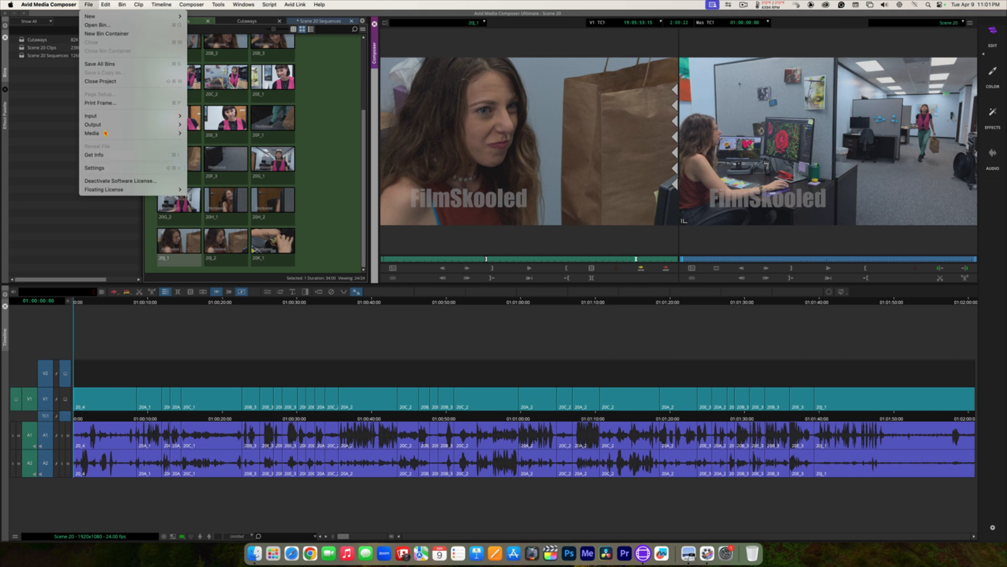
mouse_move(53, 4)
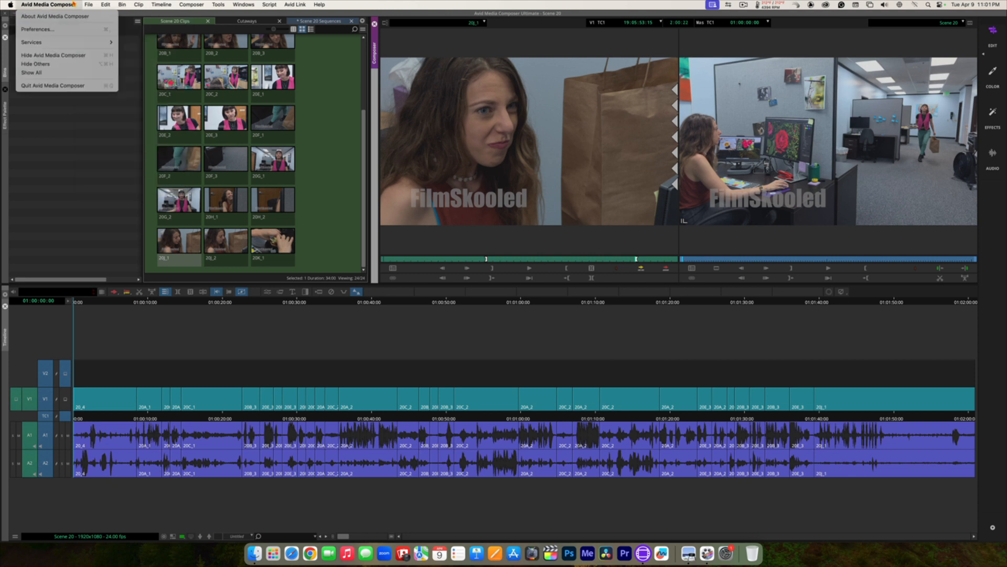
left_click(66, 29)
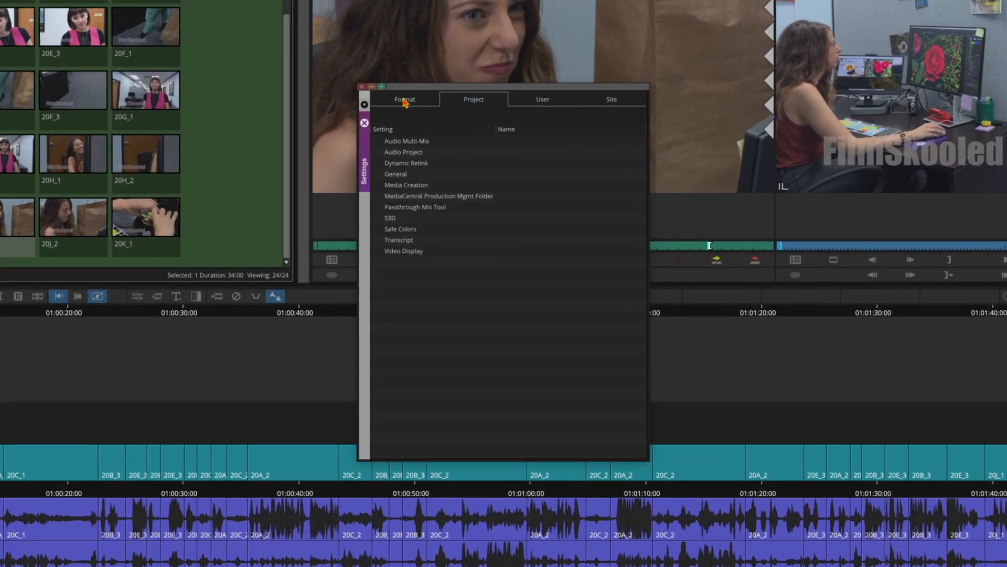
left_click(425, 136)
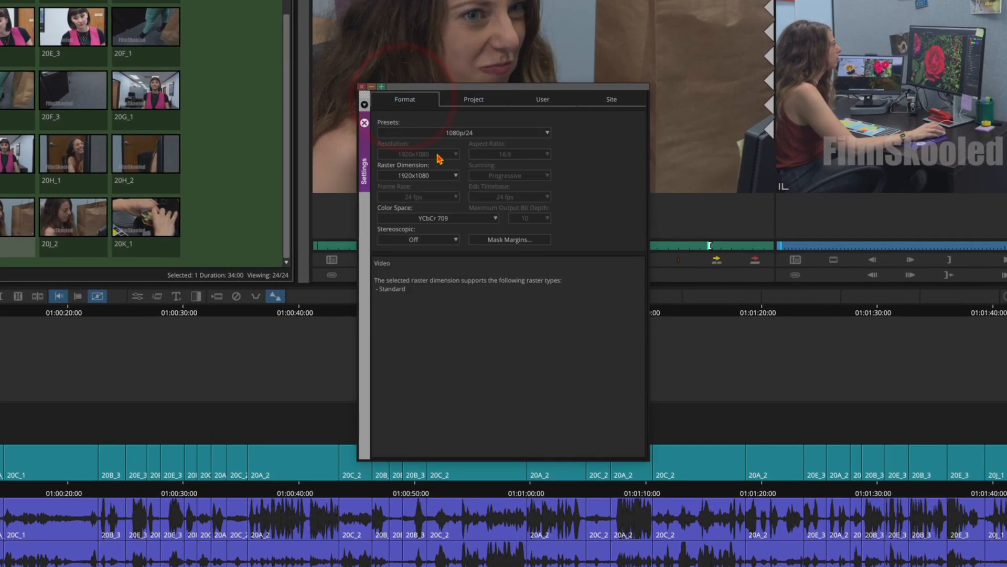
left_click(472, 99)
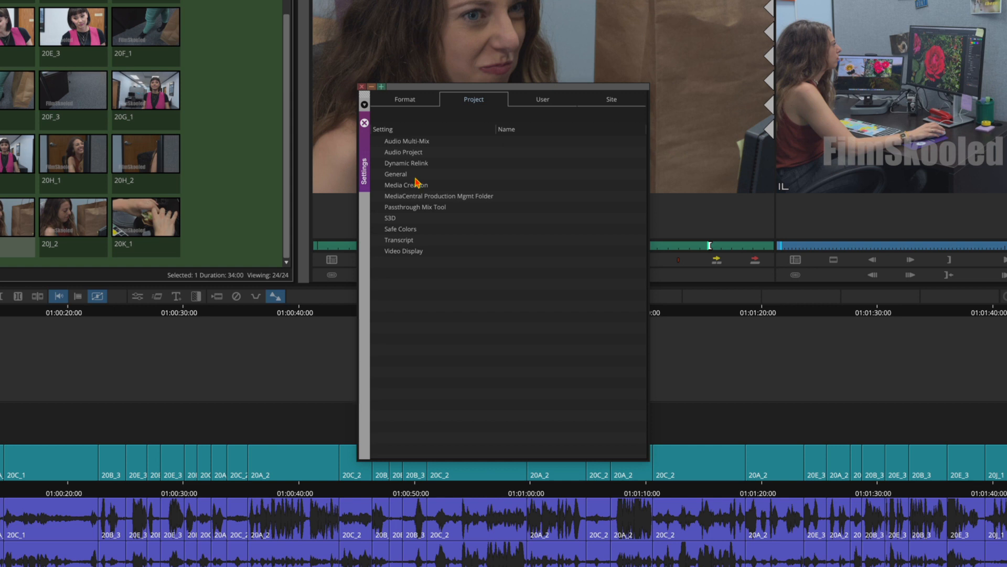
left_click(543, 104)
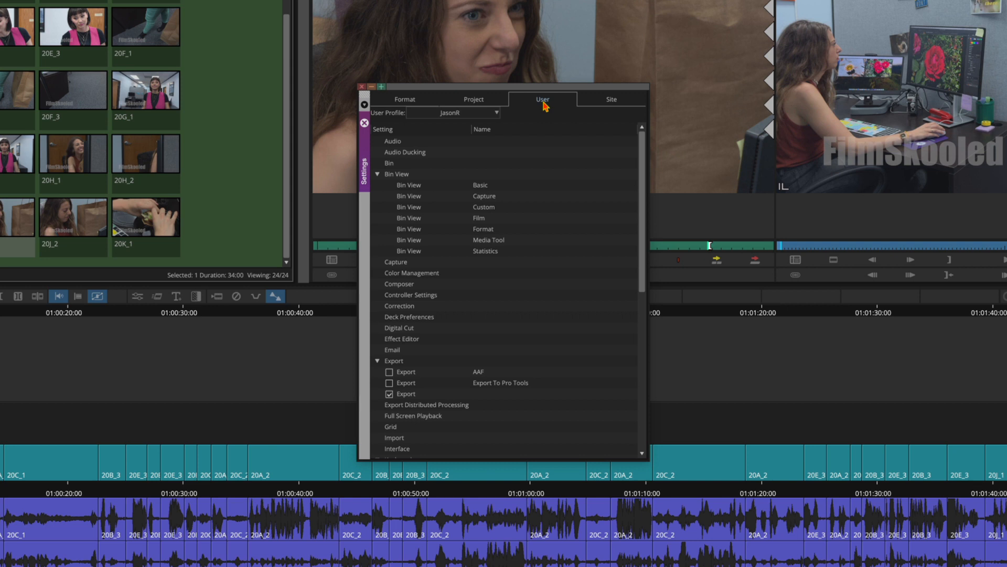
left_click(609, 104)
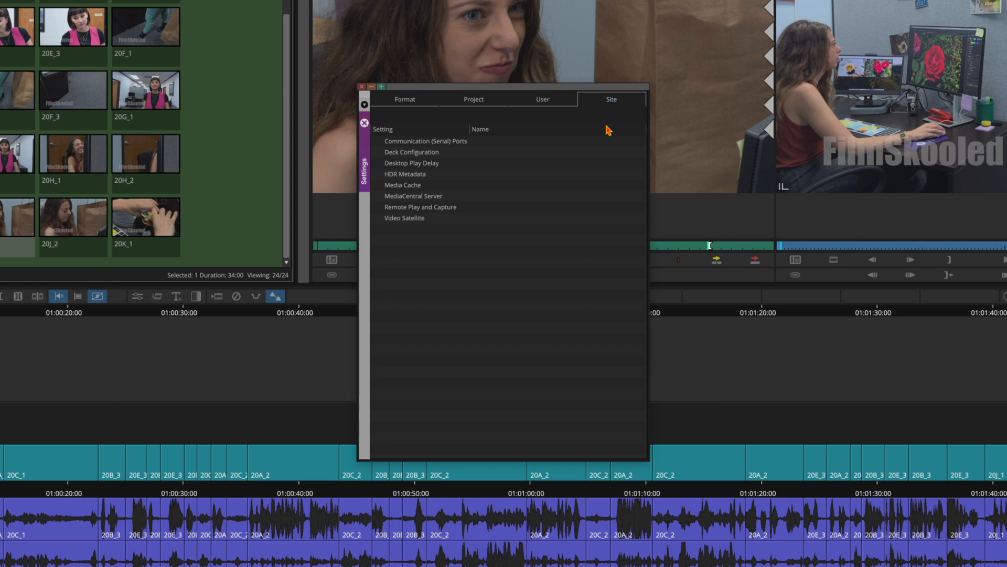
Return to the User settings, check the user profile options, and look through the full list of user settings
left_click(548, 103)
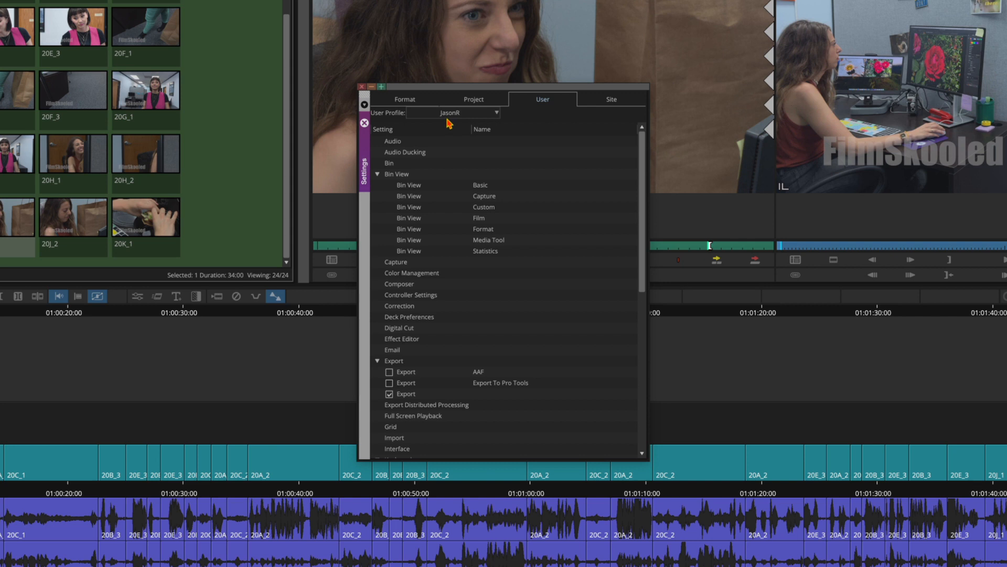
left_click(494, 113)
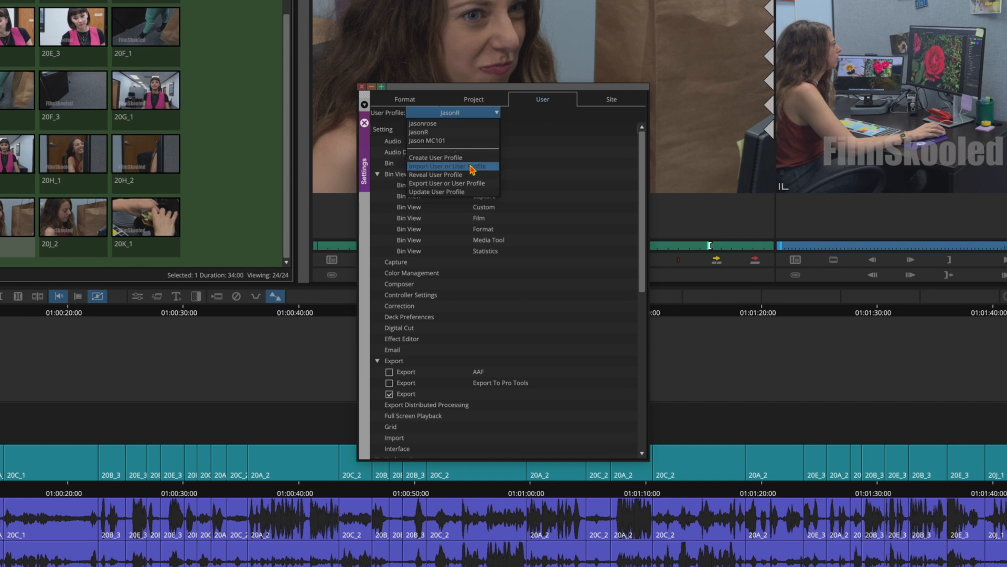
left_click(550, 107)
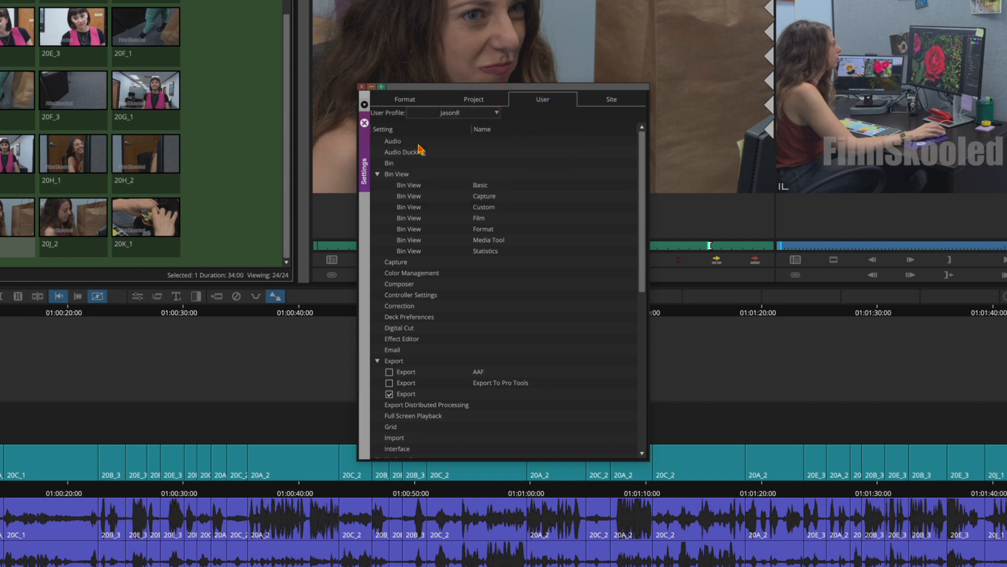
scroll(420, 152, "down", 5)
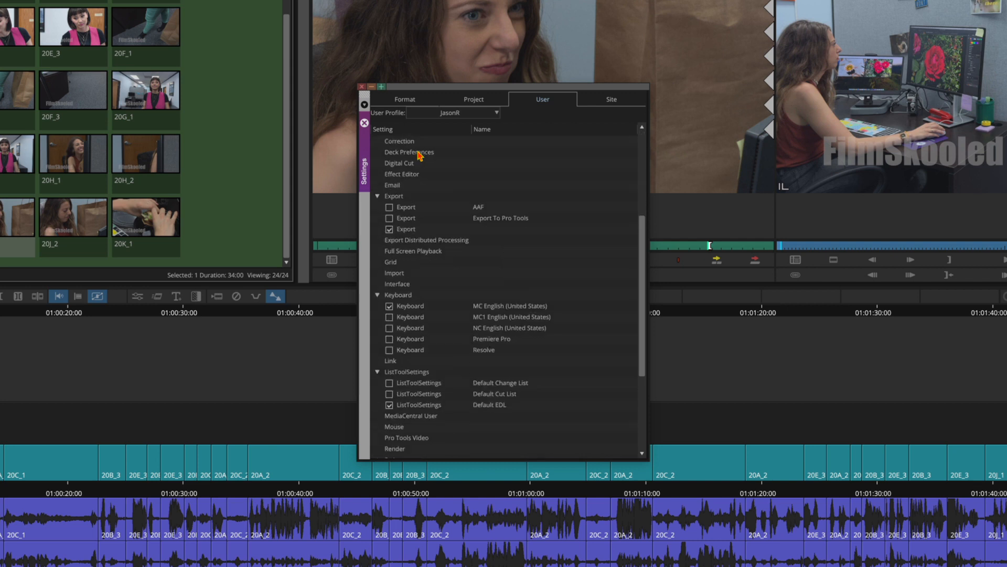
scroll(420, 155, "down", 3)
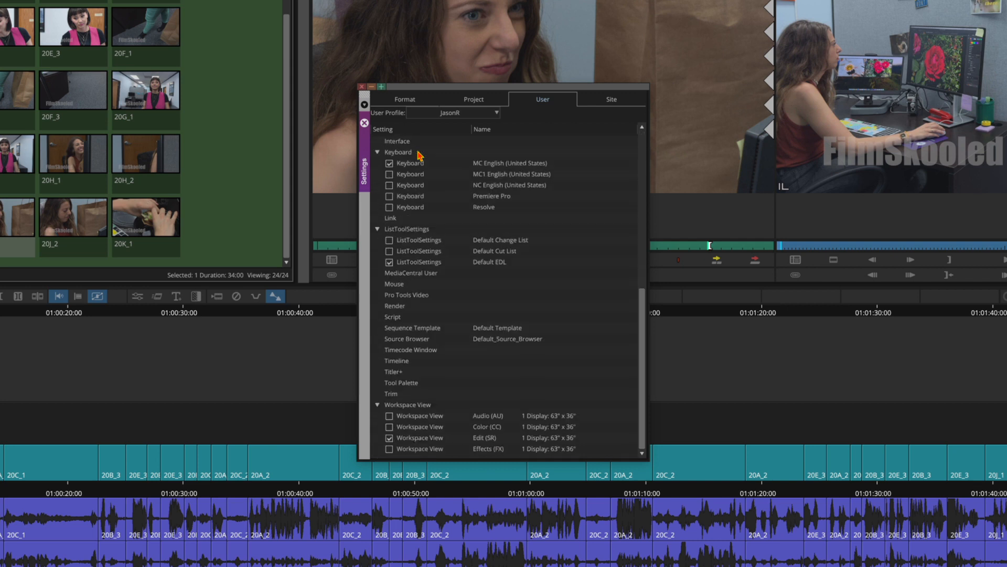
scroll(420, 155, "up", 8)
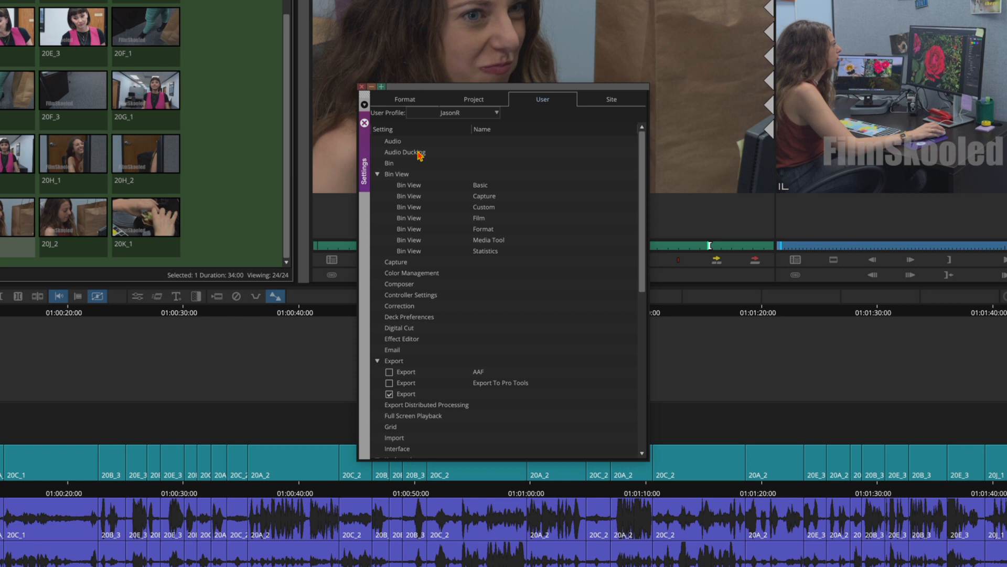
Look through the Keyboard user settings, from MC English, MC1 English and NC English to Premiere Pro and Resolve
scroll(419, 153, "down", 7)
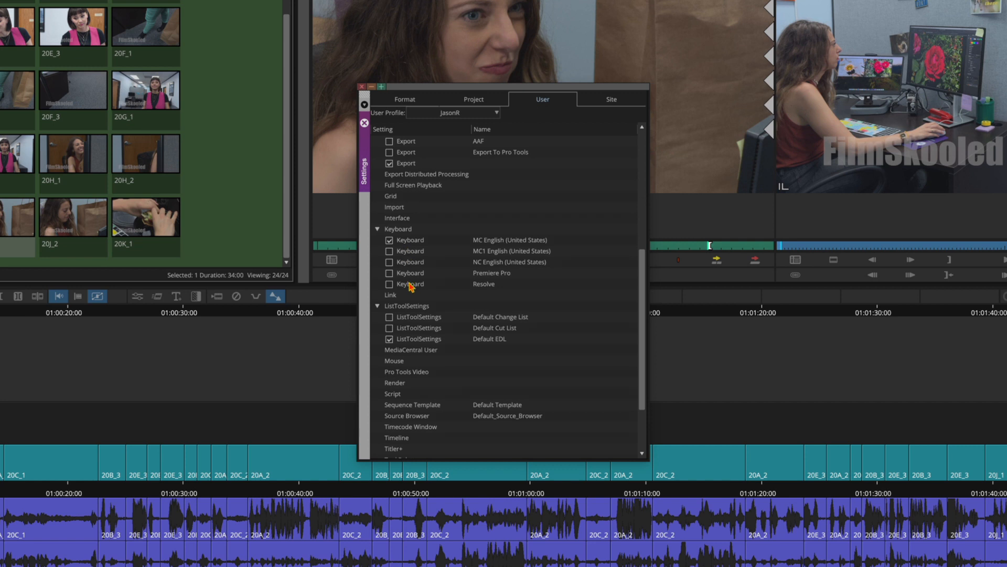
left_click(411, 241)
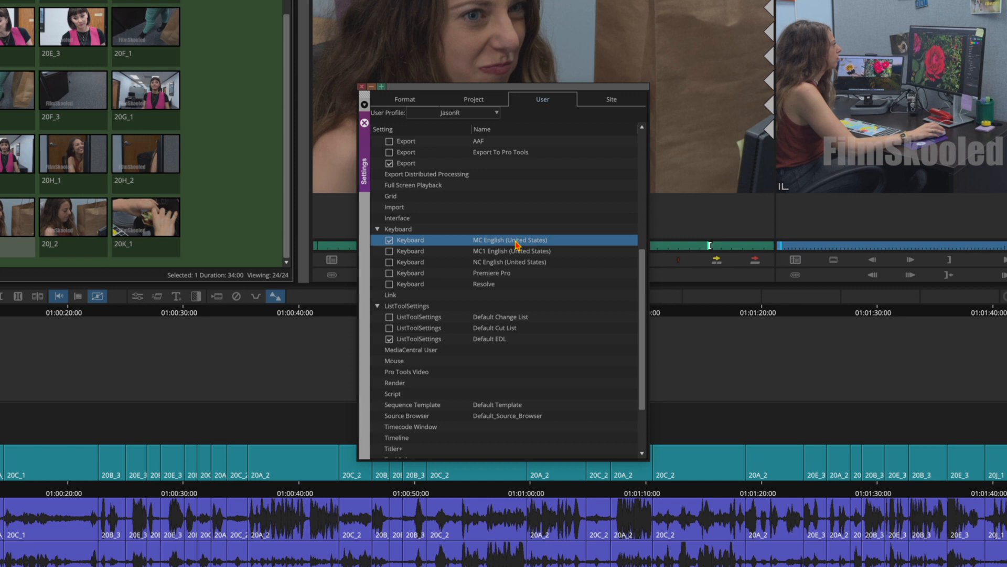
left_click(413, 252)
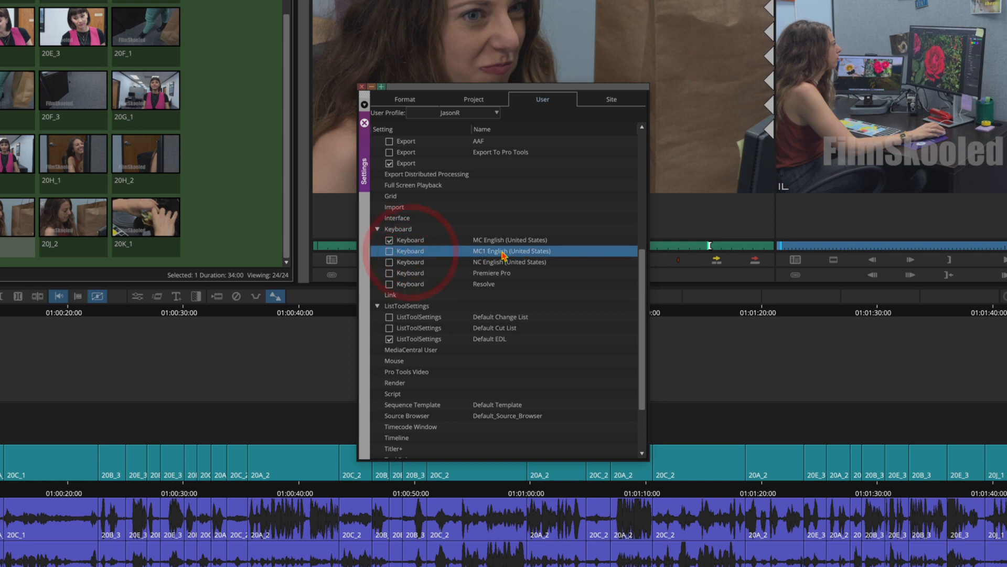
left_click(413, 262)
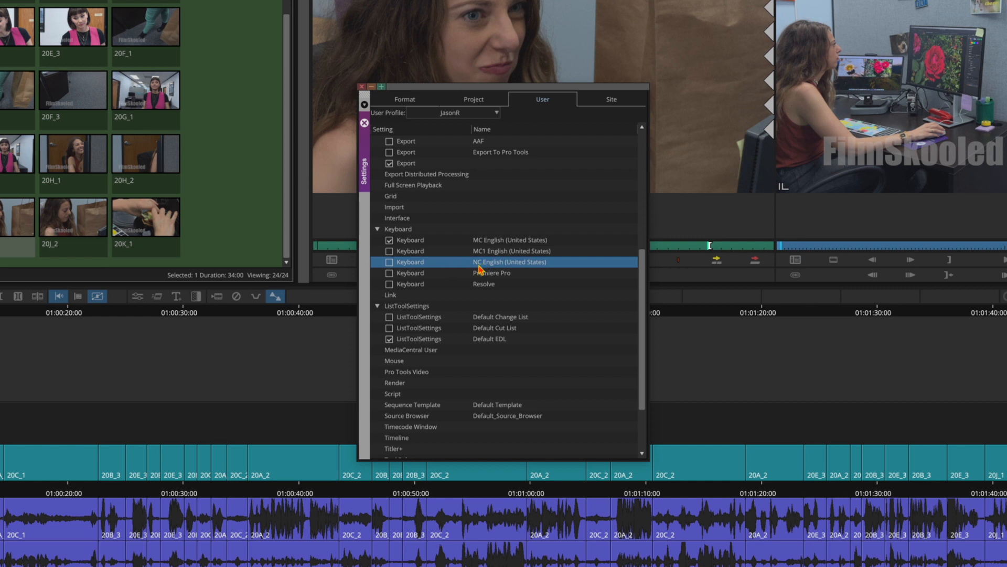
left_click(417, 274)
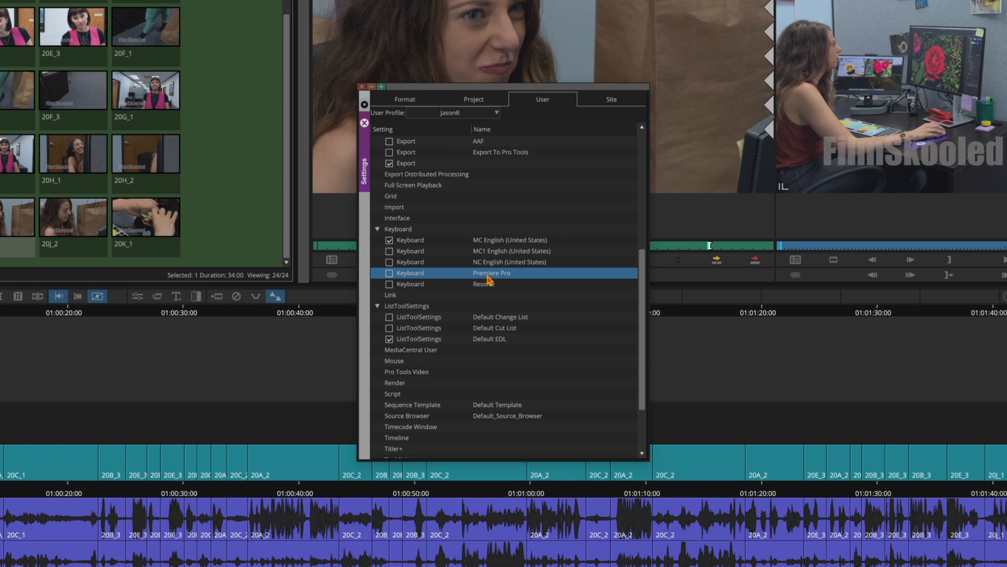
left_click(422, 286)
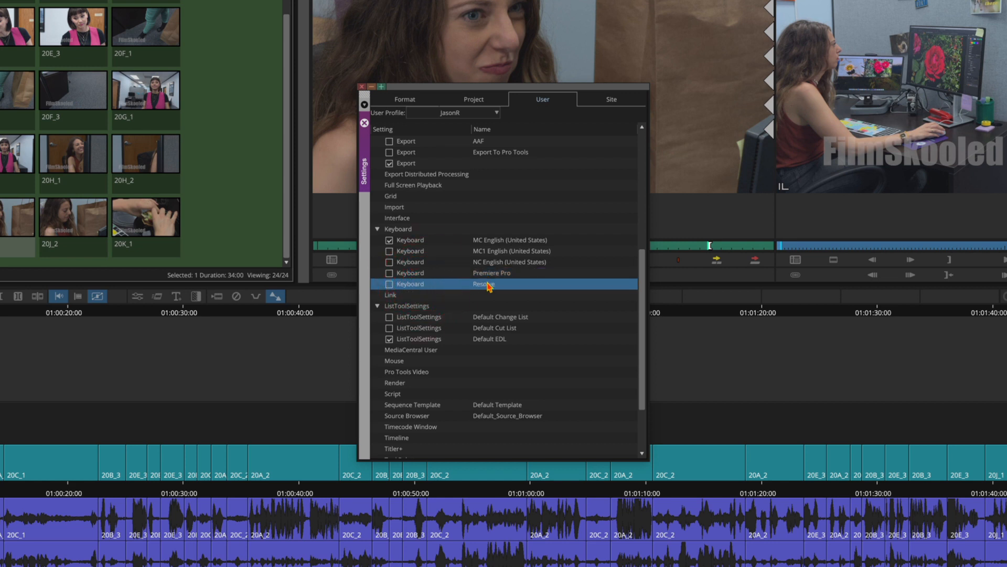
left_click(412, 239)
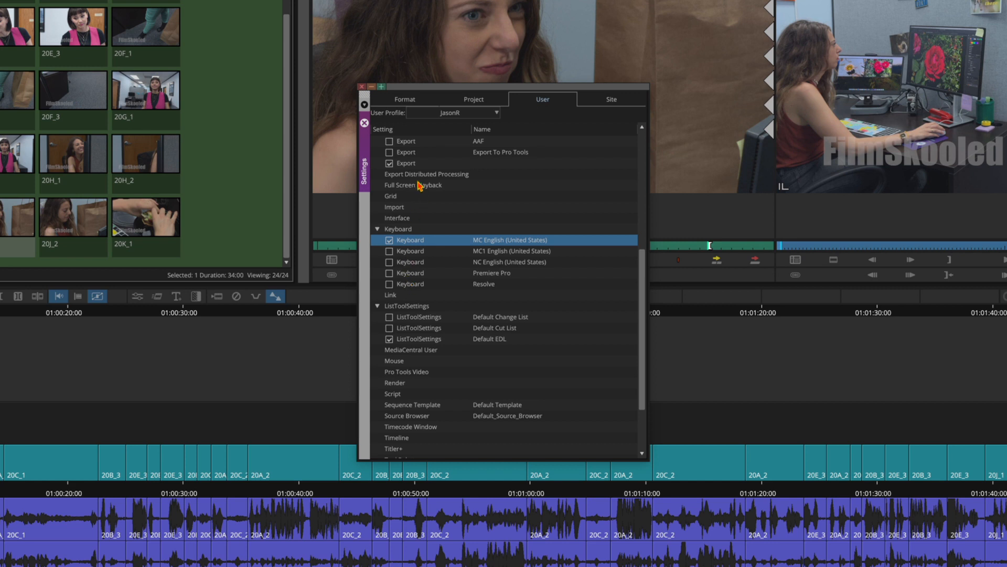
Duplicate the MC English (United States) keyboard setting and rename the copy with the owner's first name followed by "Keyboard"
right_click(408, 243)
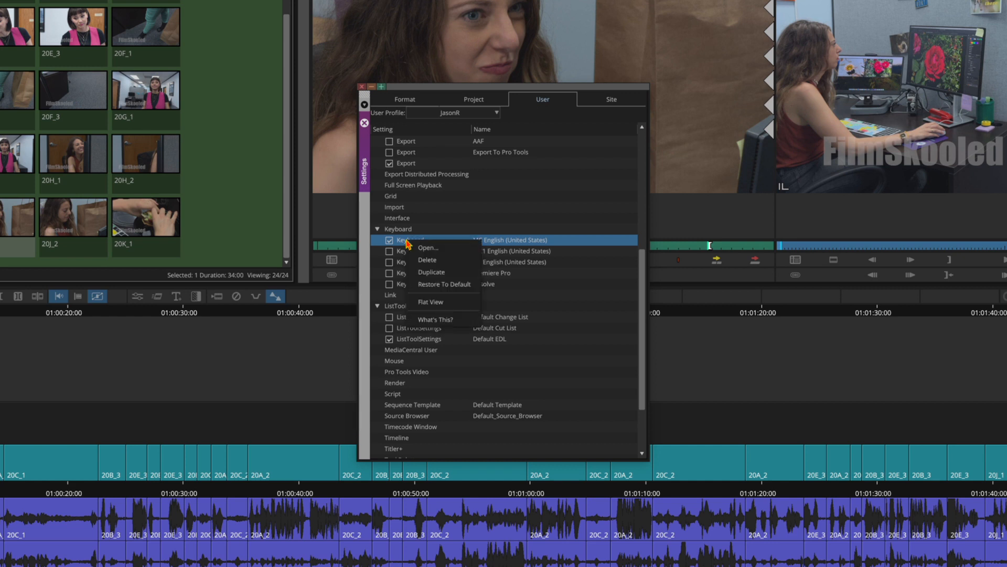
left_click(426, 273)
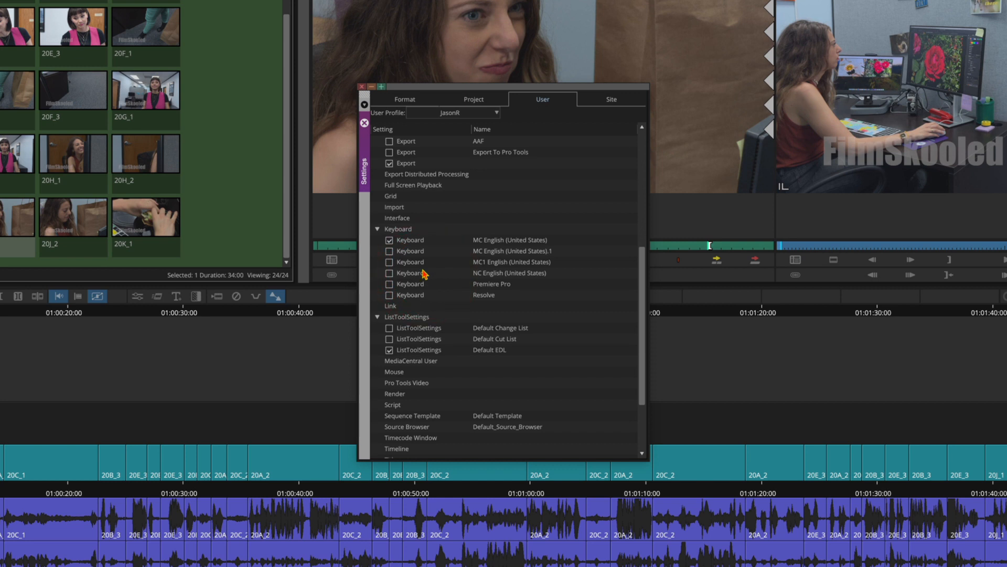
left_click(412, 252)
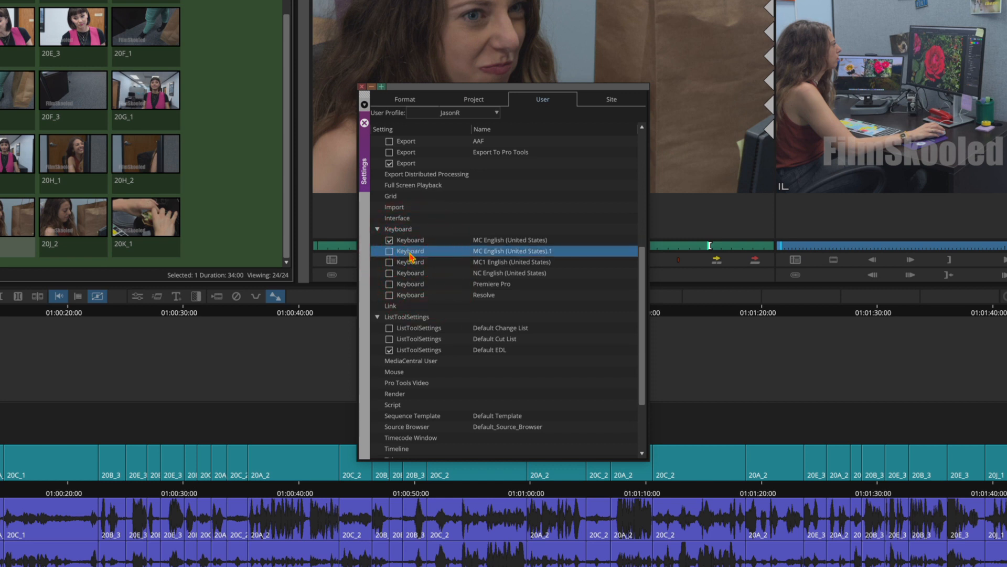
double_click(499, 251)
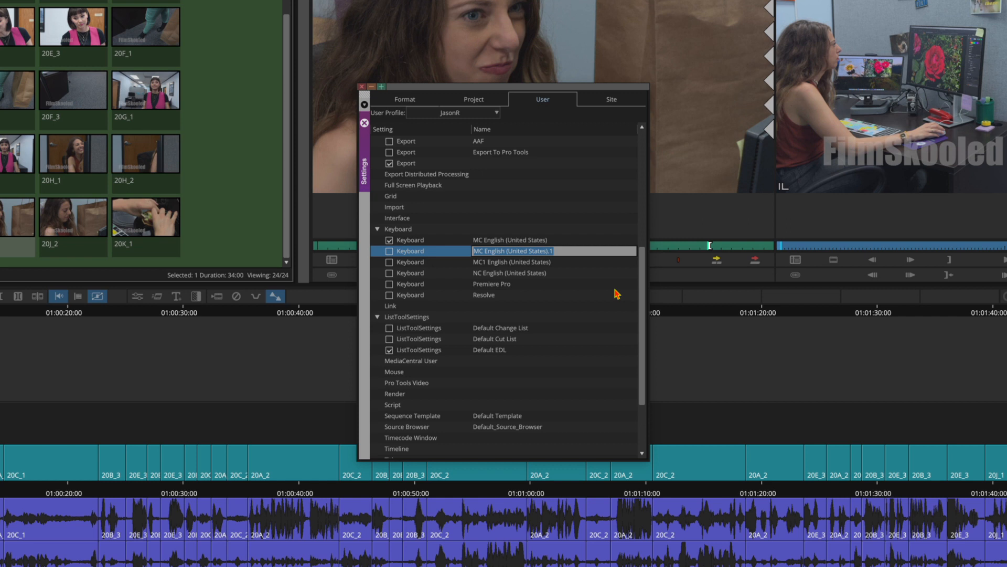
type("Jason's Keyboard")
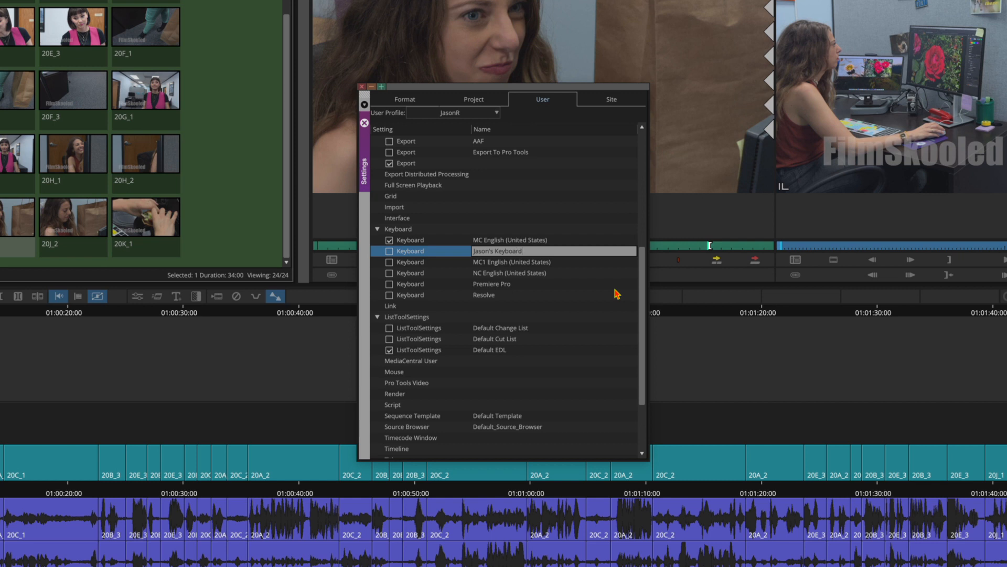
key("Return")
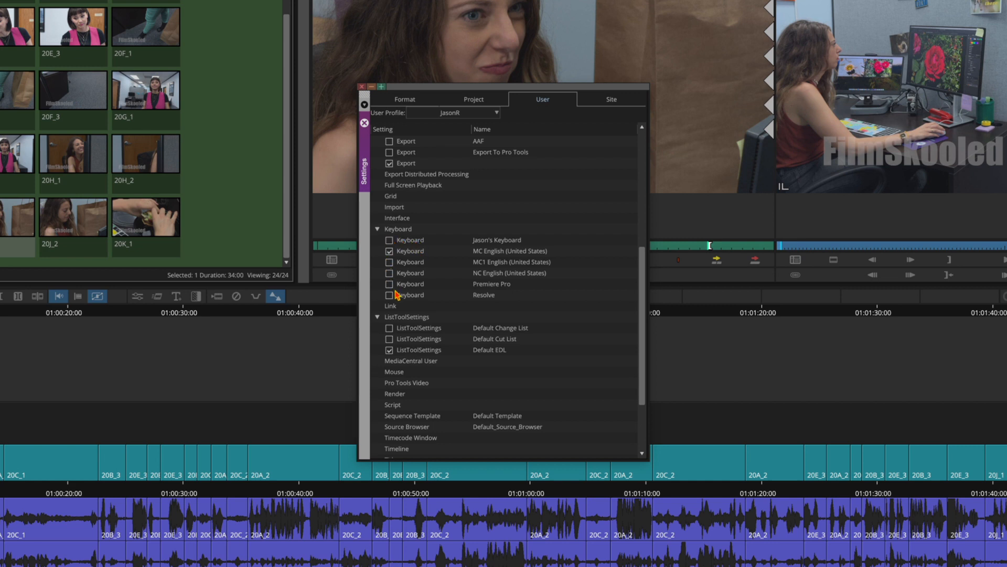
Make the renamed keyboard setting active, open its key layout, and check the normal and shifted key assignments
left_click(390, 241)
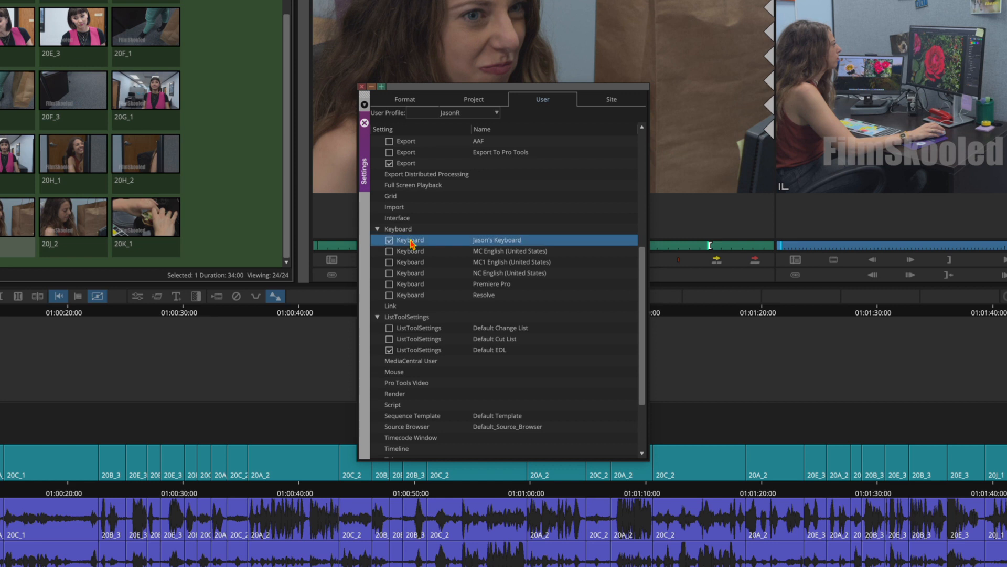
double_click(411, 242)
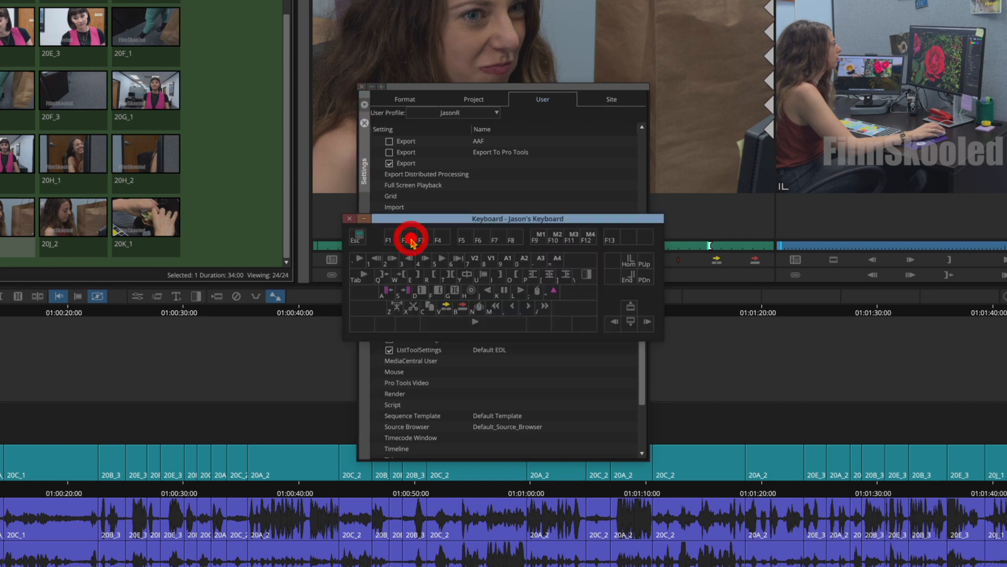
left_click_drag(455, 217, 456, 219)
left_click(457, 219)
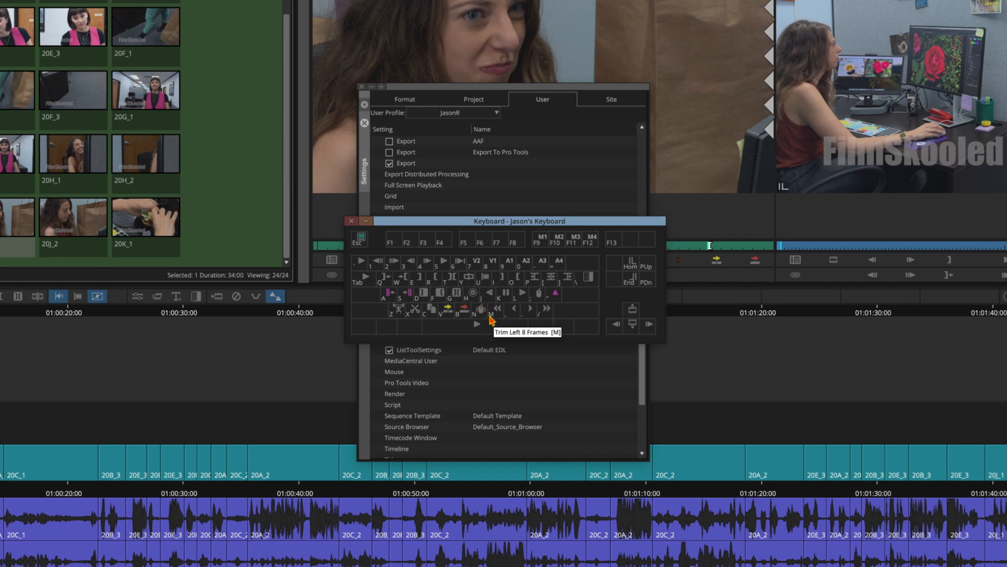
key("shift")
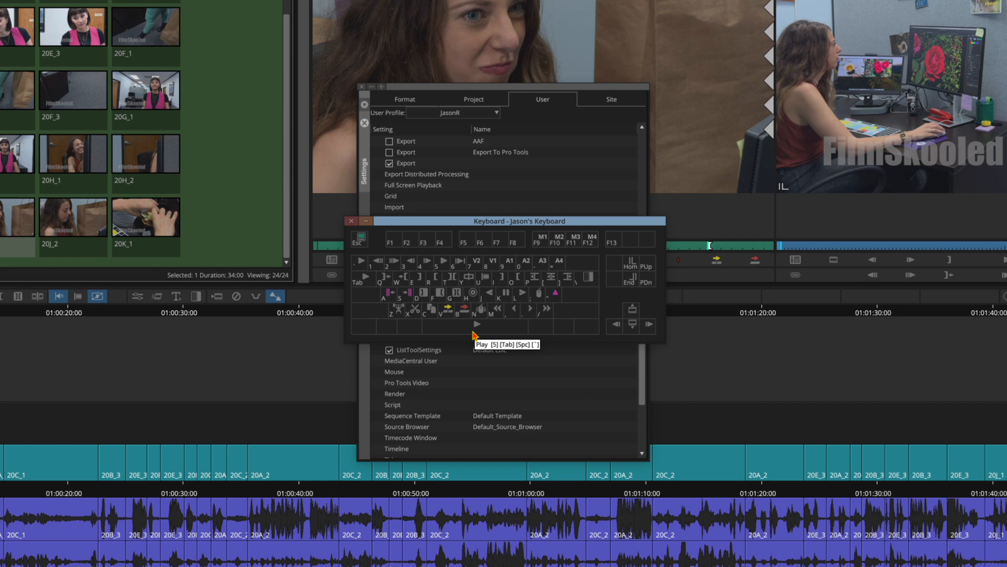
key("shift")
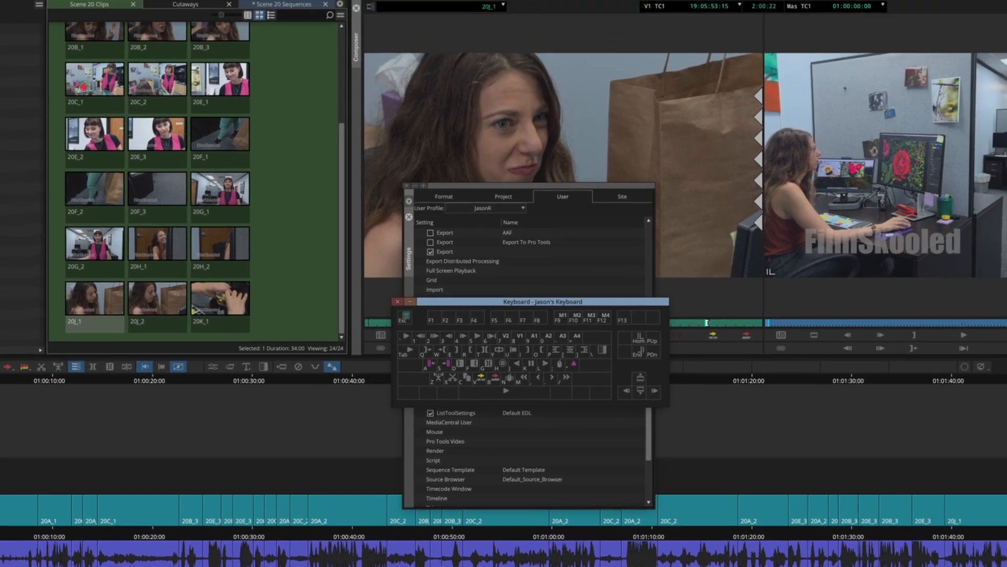
Using the Command Palette's Move commands, map Go to Previous Event to the Up arrow key and Go to Next Event to the Down arrow key
left_click(163, 6)
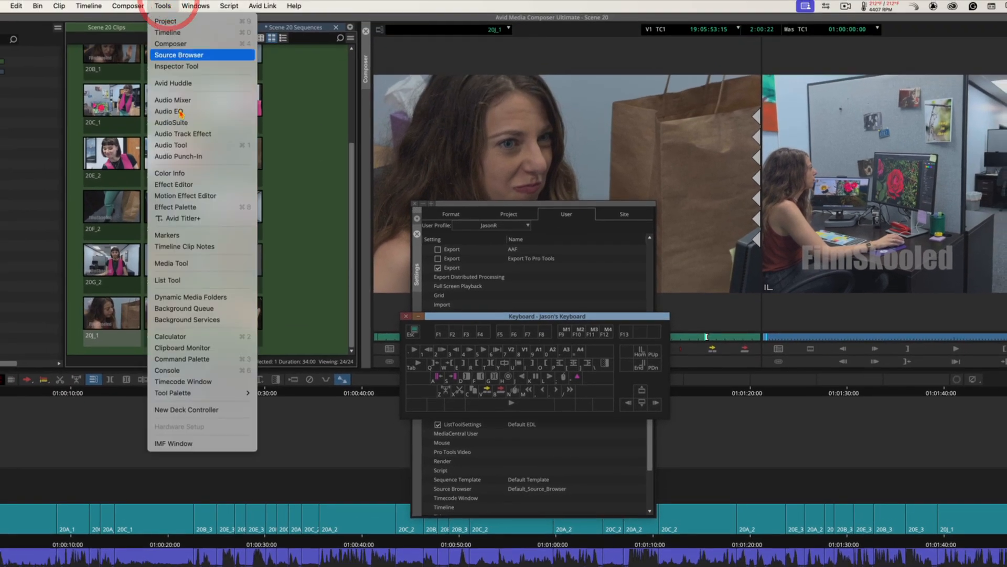
left_click(208, 359)
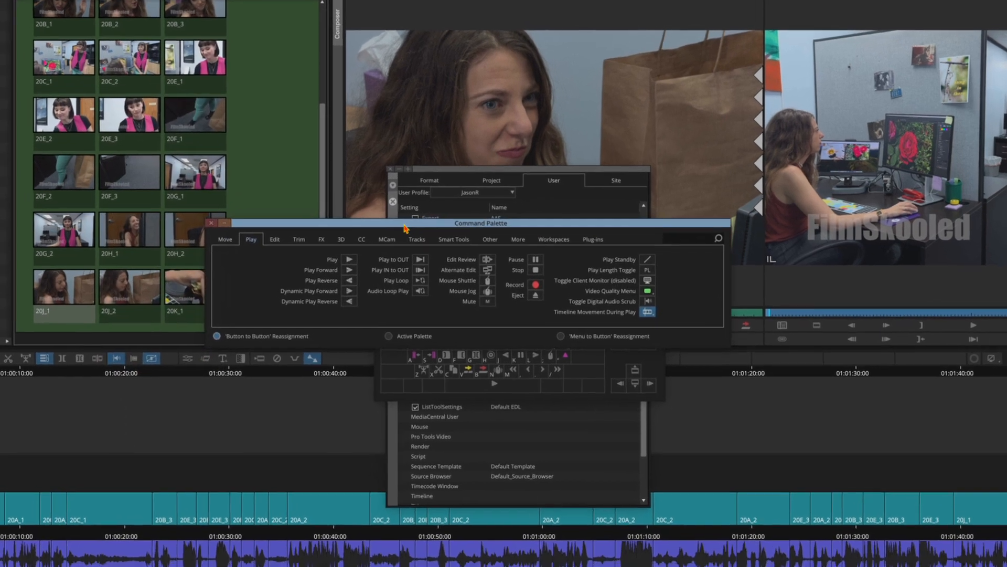
left_click_drag(404, 227, 467, 151)
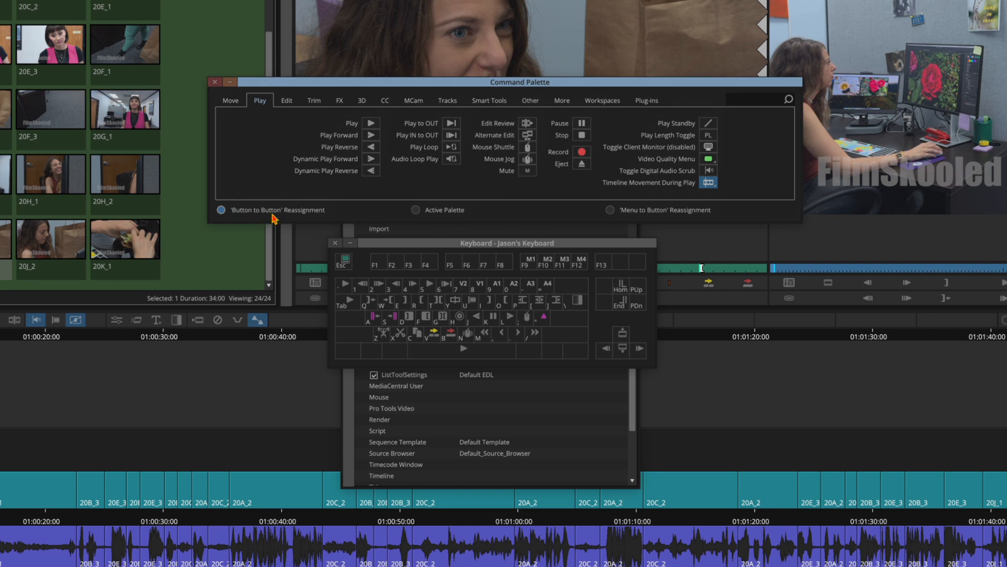
left_click(230, 101)
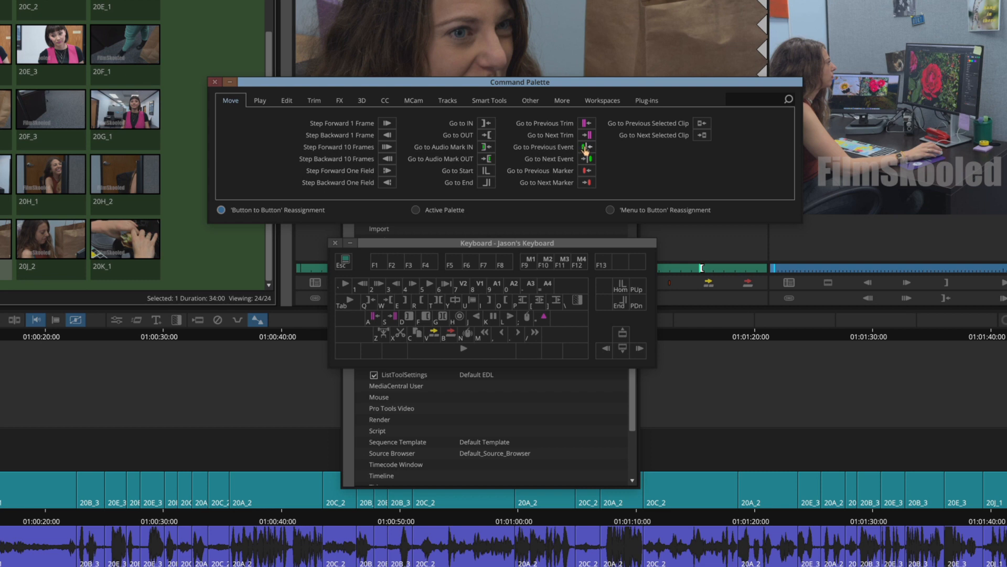
left_click_drag(585, 151, 622, 336)
left_click_drag(587, 160, 625, 352)
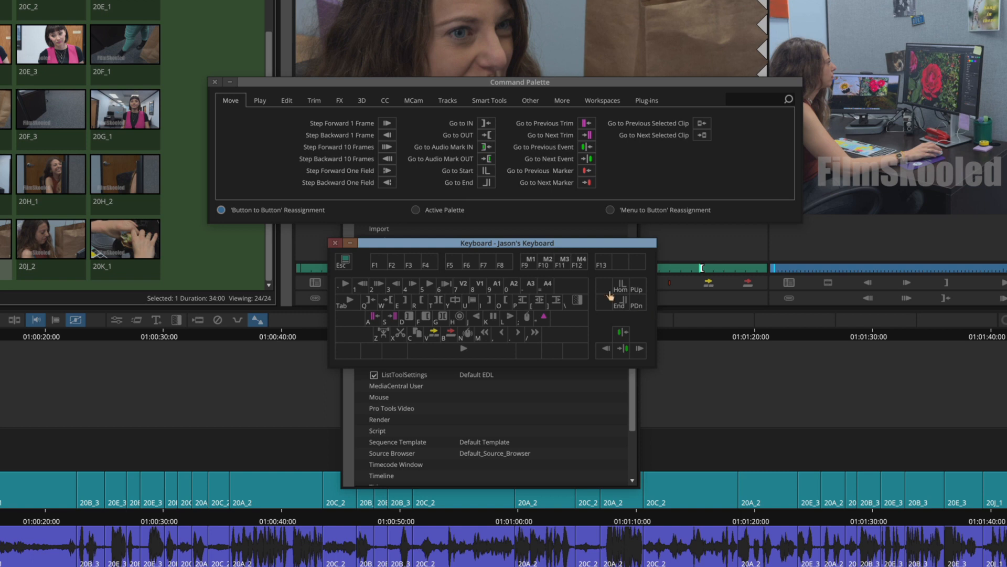
Close the keyboard layout and Command Palette, save the changes, and close the settings window
left_click(334, 245)
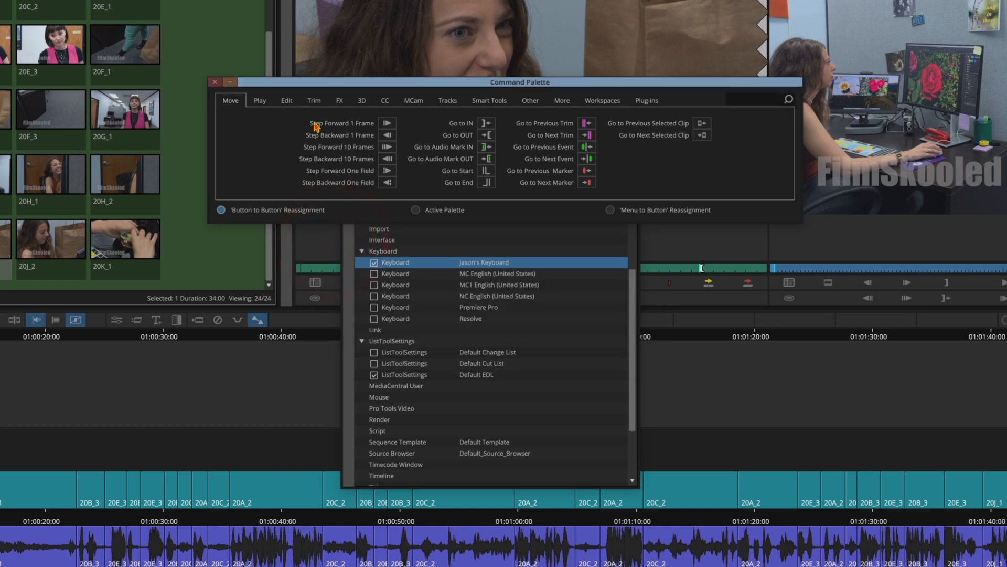
left_click(214, 85)
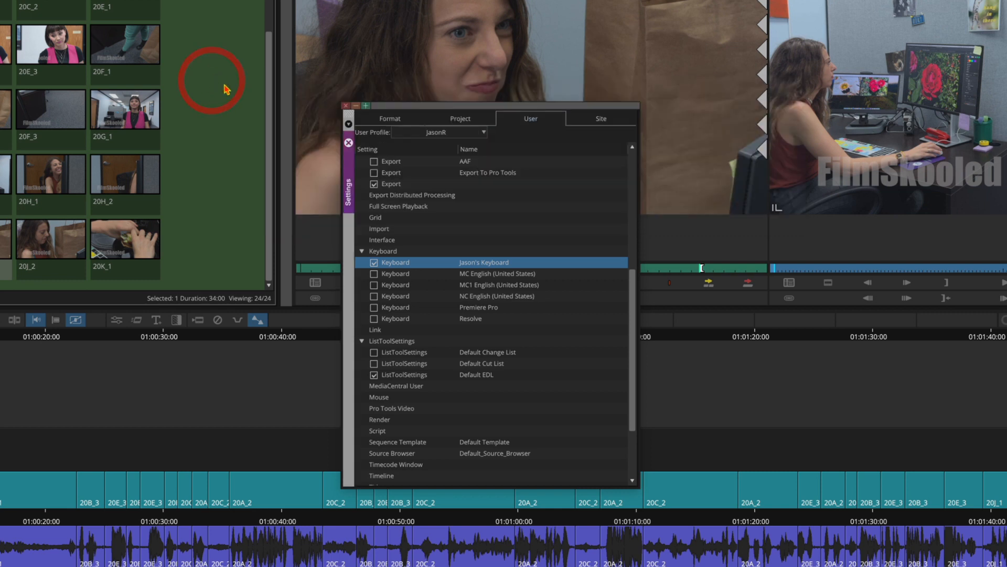
mouse_move(429, 108)
left_mouse_down()
mouse_move(438, 110)
mouse_move(415, 109)
left_mouse_up()
left_click(413, 105)
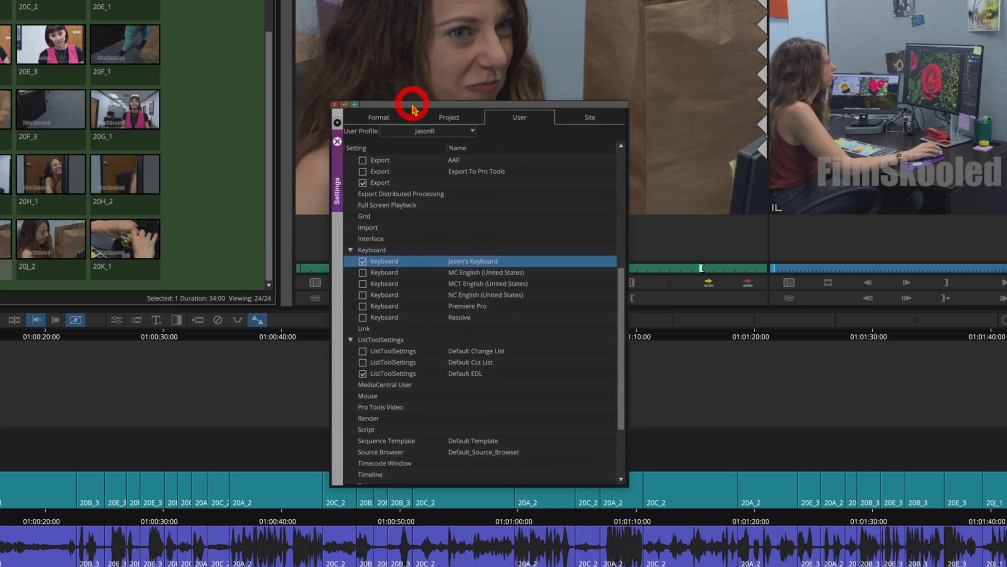
key("super+s")
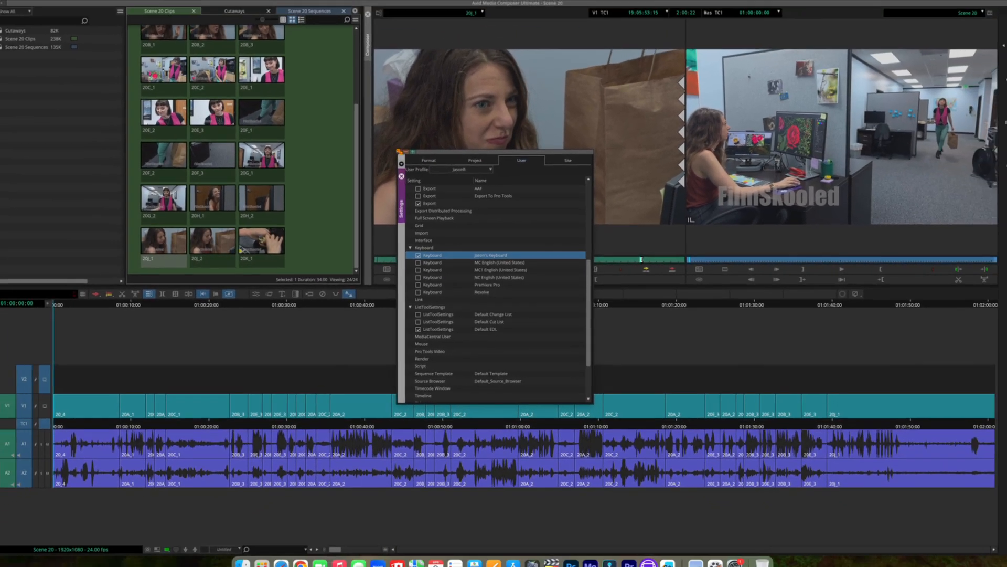
left_click(391, 145)
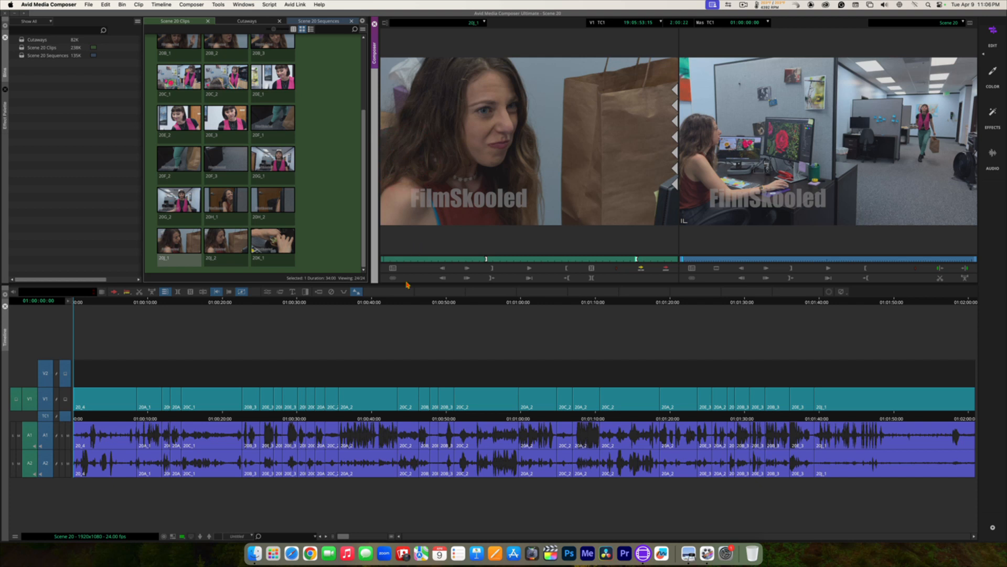
In the timeline, test the forward edit-point navigation from the sequence start to 01:00:48:23
left_click(398, 336)
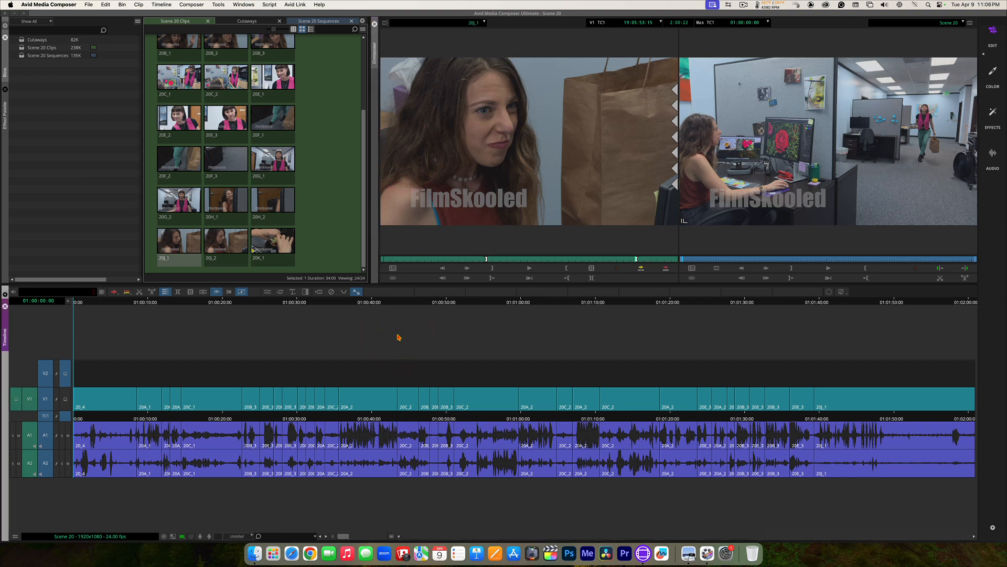
key("s")
key("s")
key("s")
key("s")
key("s")
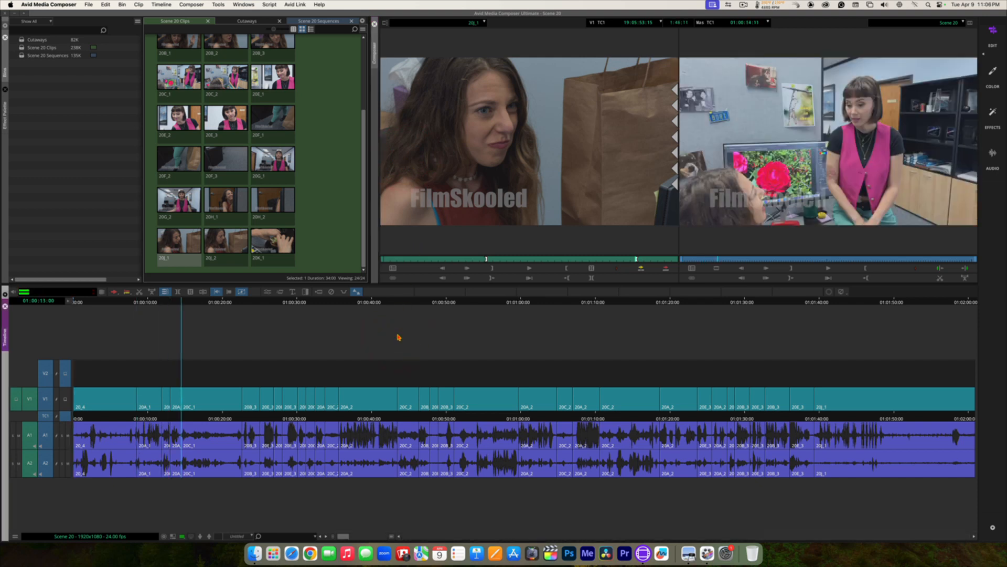
key("s")
key("s")
key("s")
key("s")
key("s")
key("s")
key("s")
key("s")
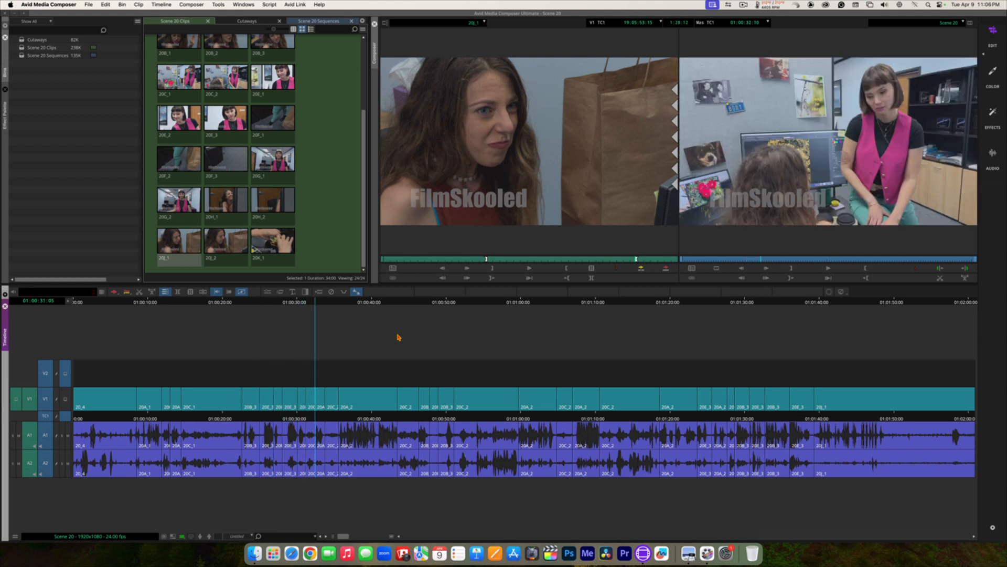
key("s")
key("s")
key("s")
key("s")
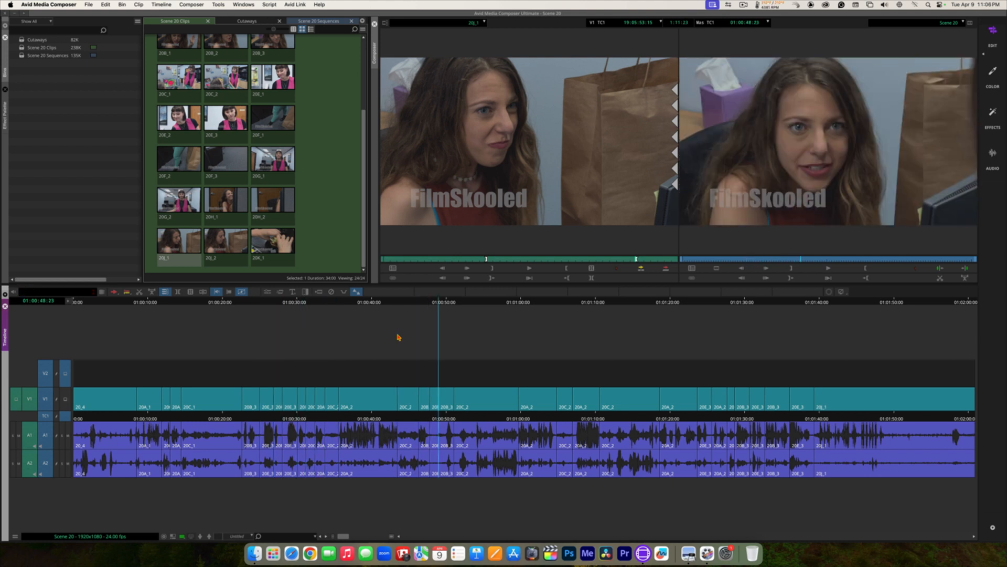
Test the backward edit-point navigation from 01:00:48:23 past the cut at 01:00:26:21
key("a")
key("a")
key("a")
key("a")
key("a")
key("a")
key("a")
key("a")
key("a")
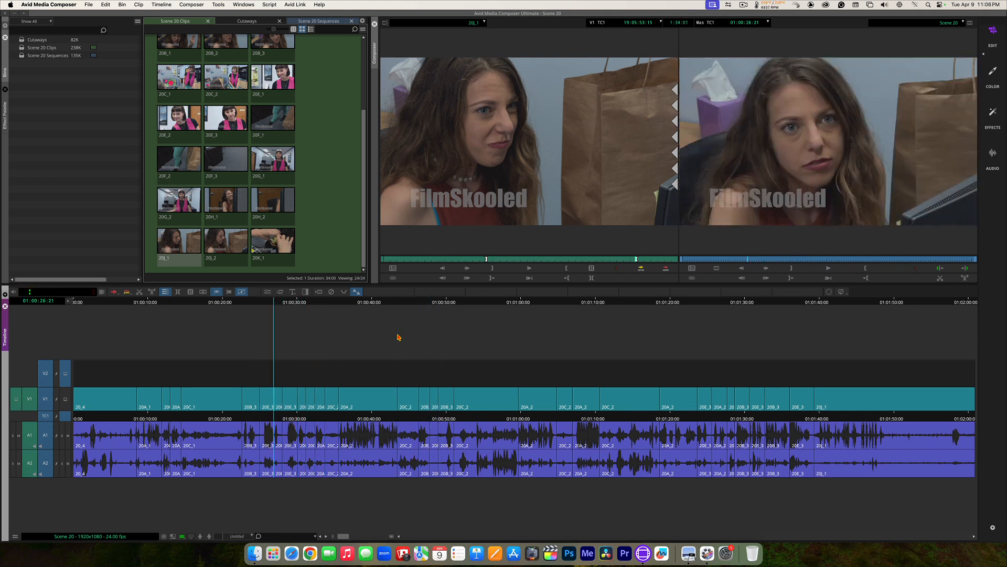
key("a")
key("a")
key("a")
Jump forward through the edit points again to the start of clip 20A_2 at 01:00:35:13
key("s")
key("s")
key("s")
key("s")
key("s")
key("s")
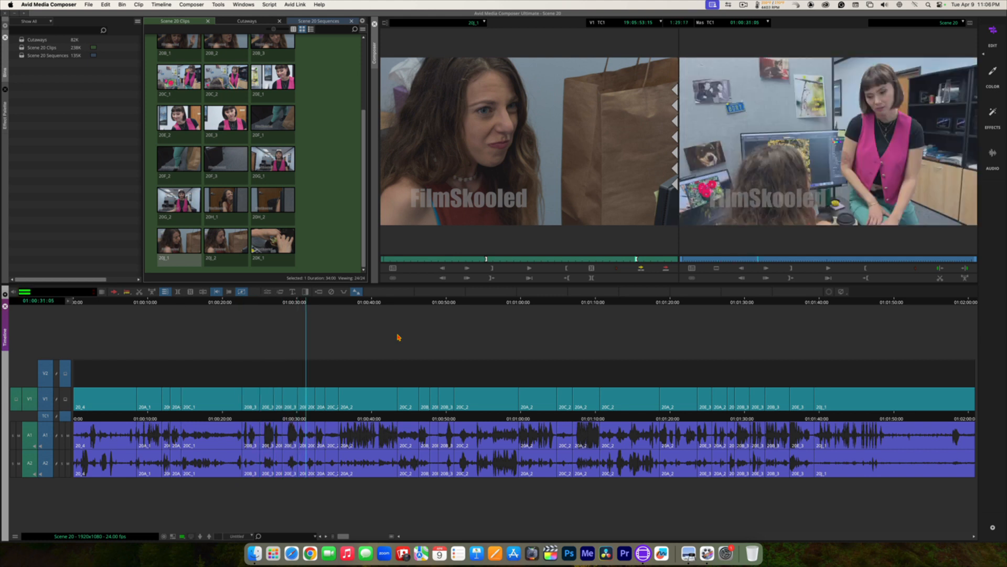
key("s")
key("s")
key("s")
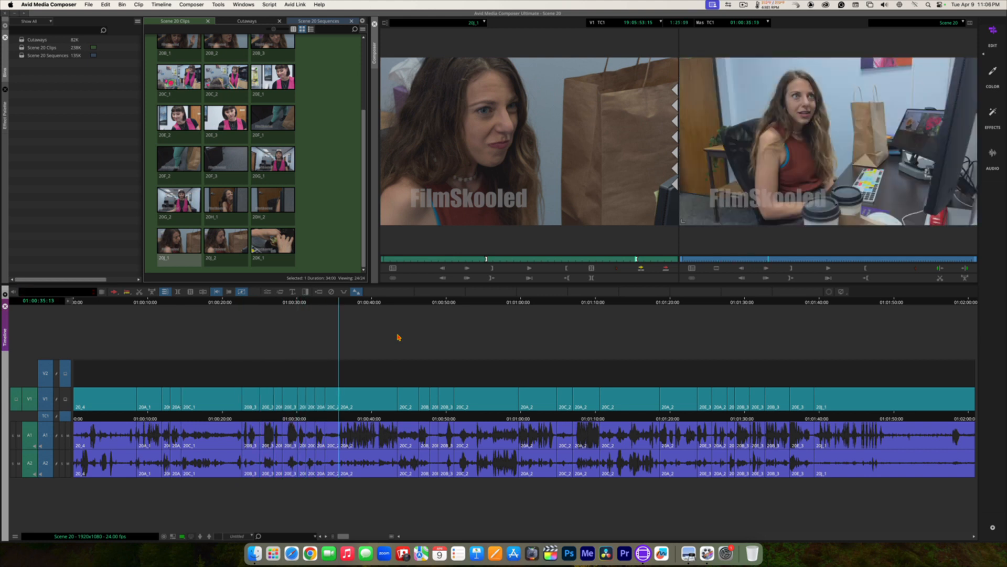
Test snapping the position indicator to cuts such as 01:00:59:17, 01:01:18:14 and 01:00:51:02, returning to the sequence start
left_click(524, 417)
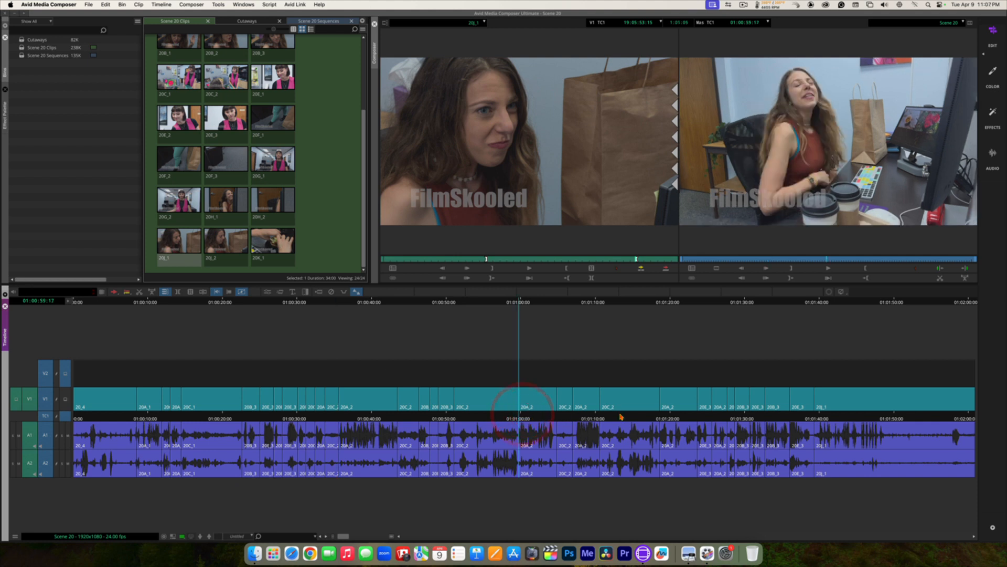
left_click(659, 418)
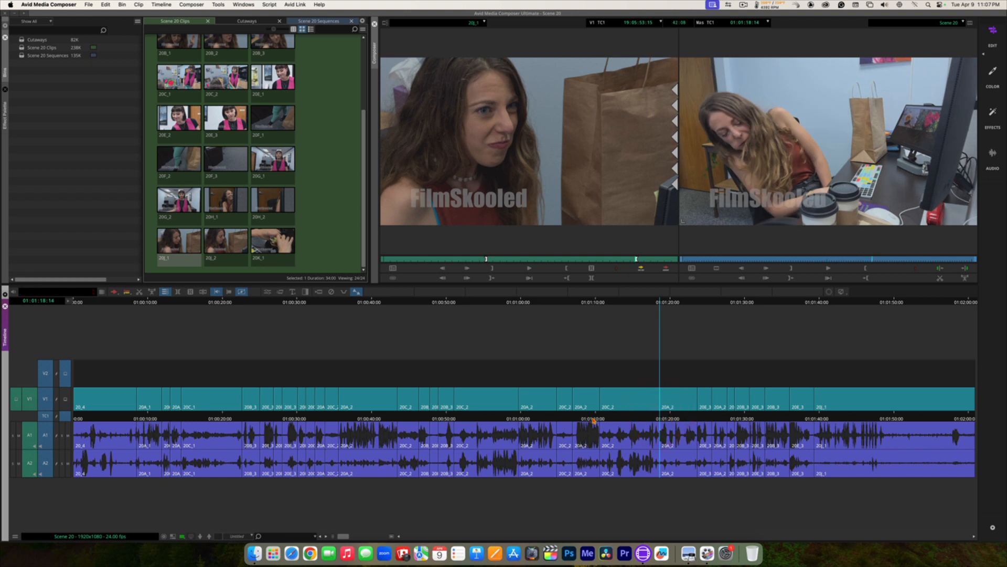
left_click(595, 418)
left_click(469, 418)
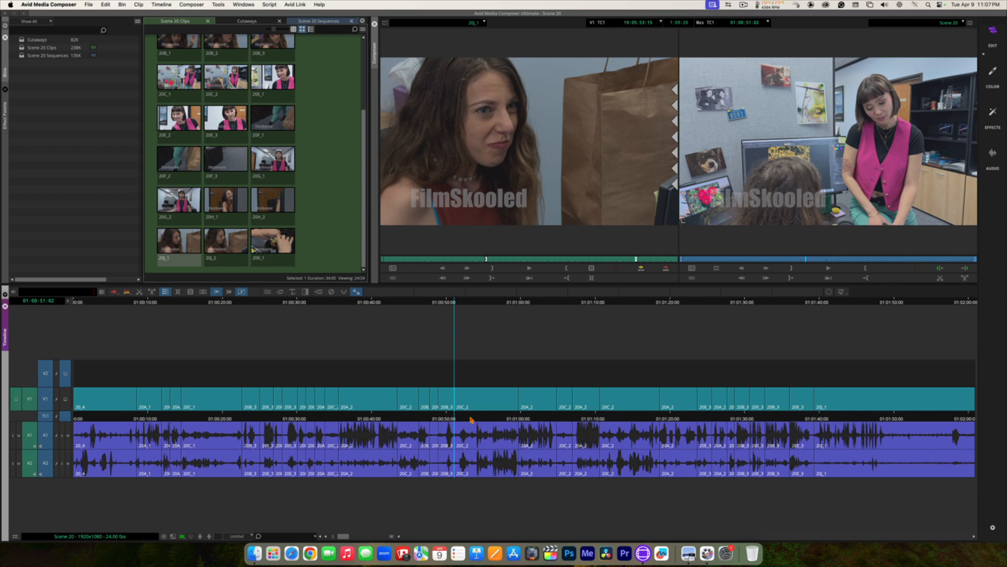
left_click_drag(461, 418, 40, 425)
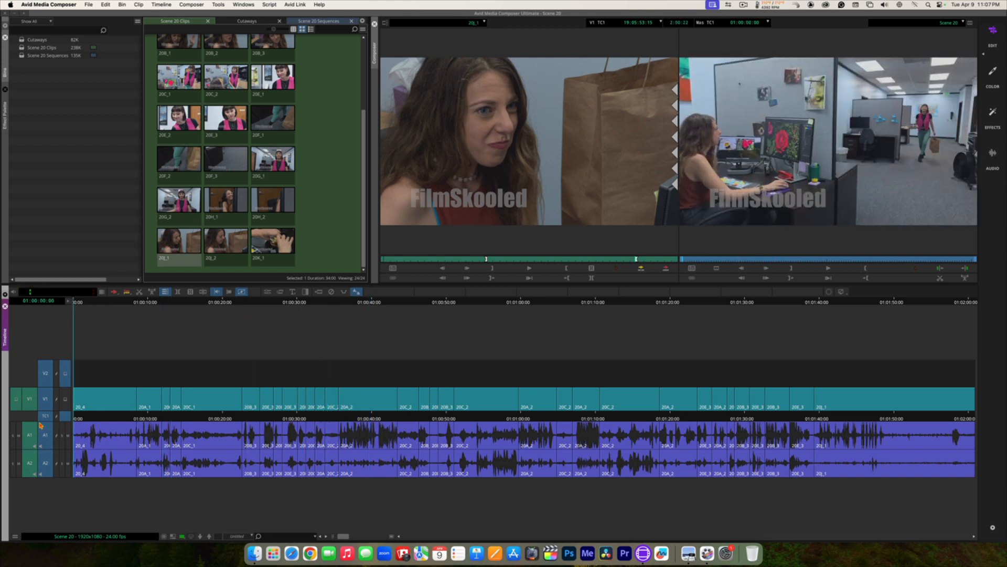
left_click(278, 419)
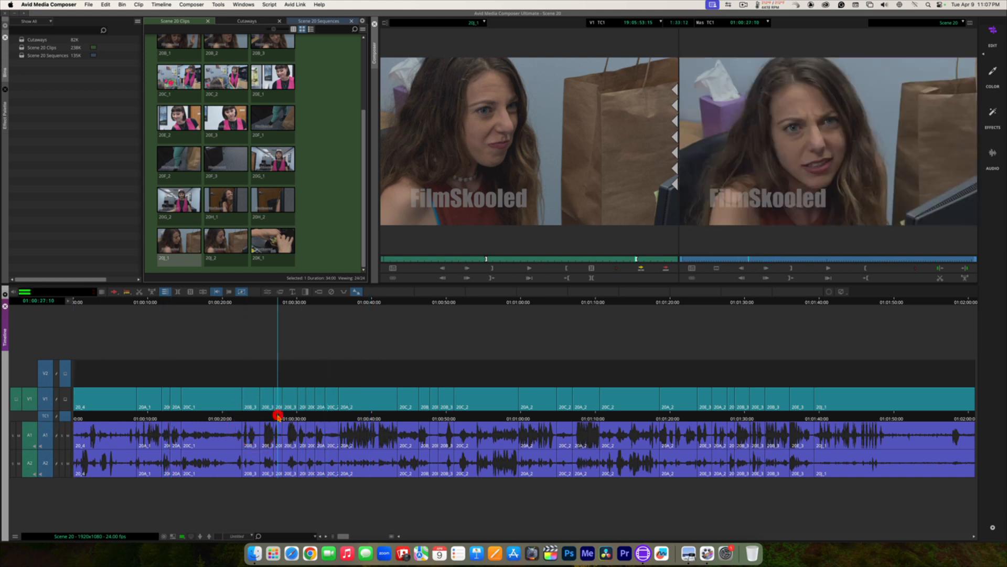
key("Home")
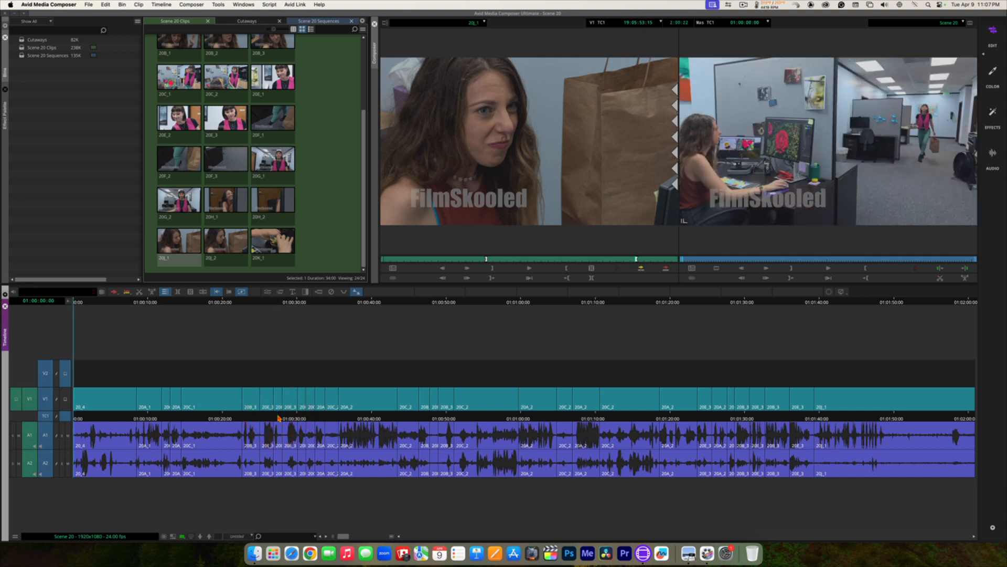
Compare stepping forward through the edit points to 01:00:14:11 with moving directly to the cut at 01:00:27:18, returning to the start
left_click(278, 418)
key("a")
key("a")
key("a")
key("a")
key("a")
key("a")
key("a")
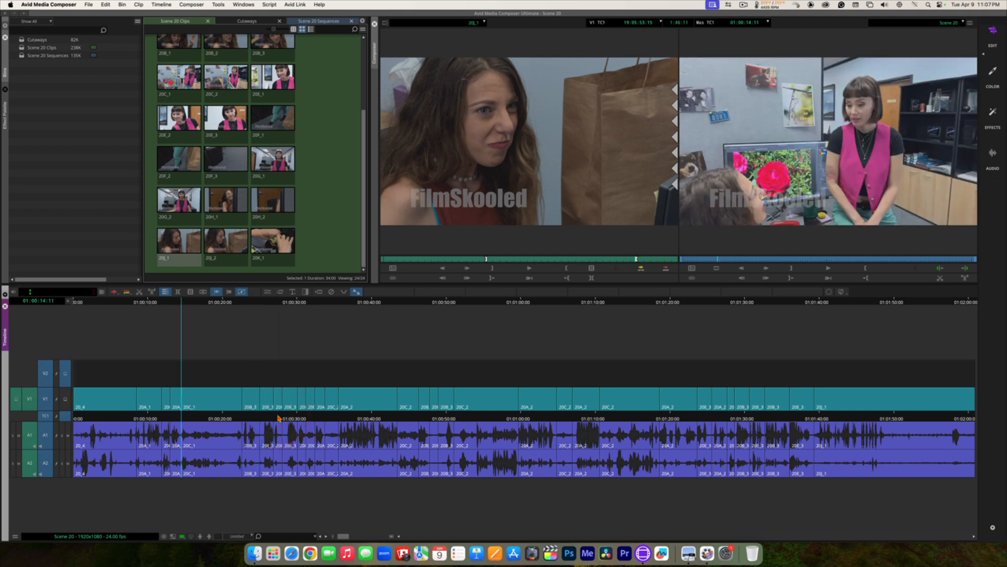
key("a")
left_click(278, 418)
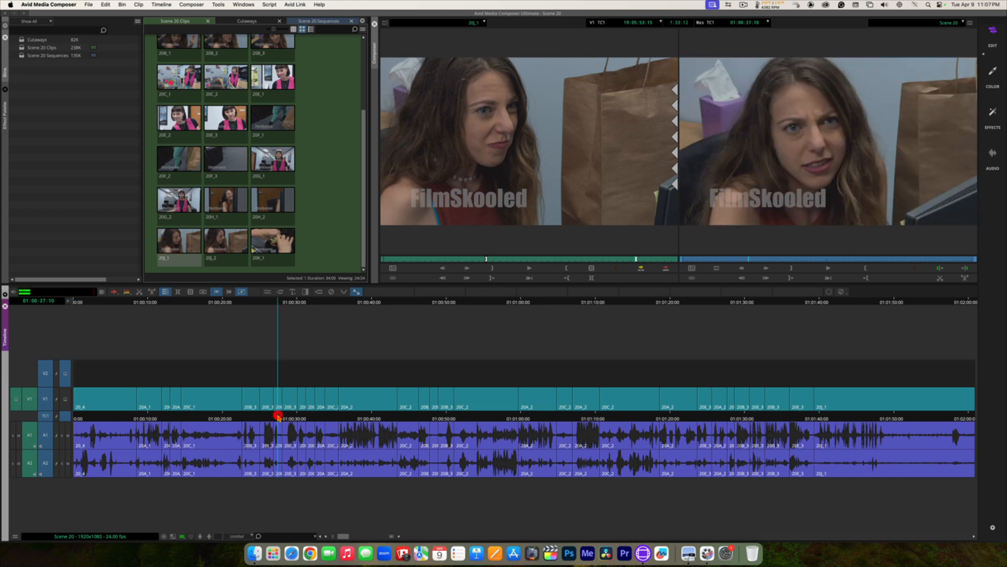
left_click(89, 420)
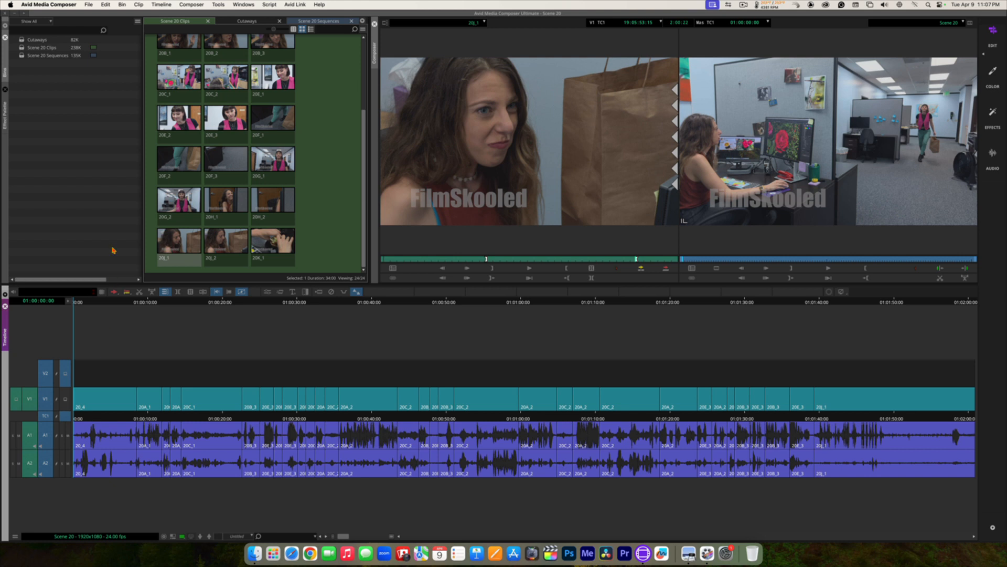
Open the Cutaways bin, switch it to frame view and deselect its clips
double_click(22, 40)
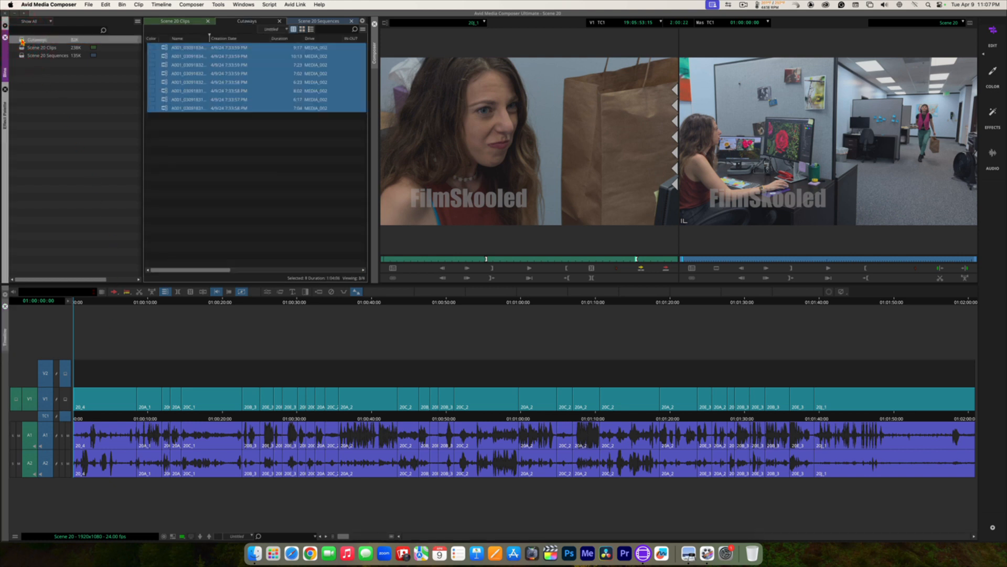
left_click(302, 29)
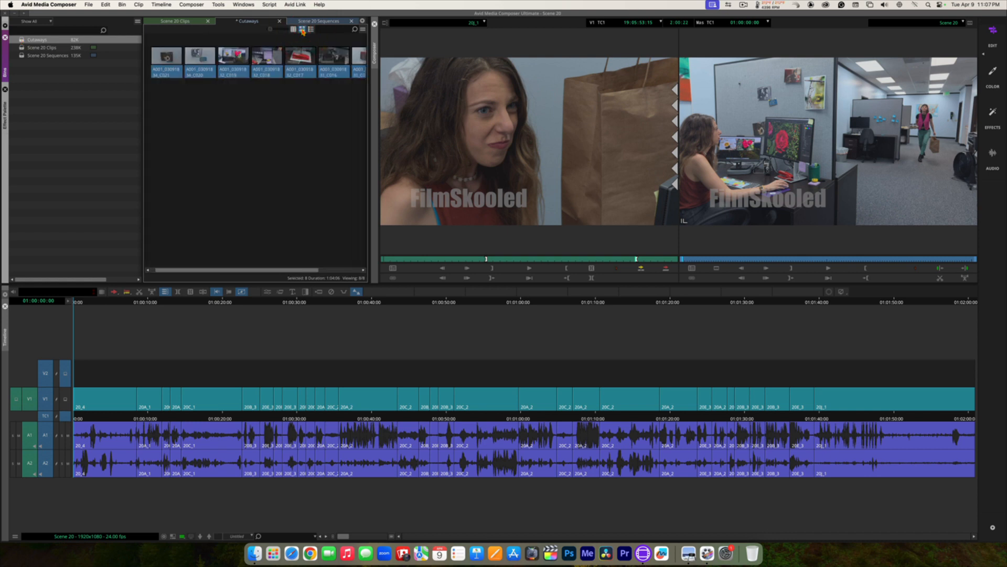
left_click(310, 139)
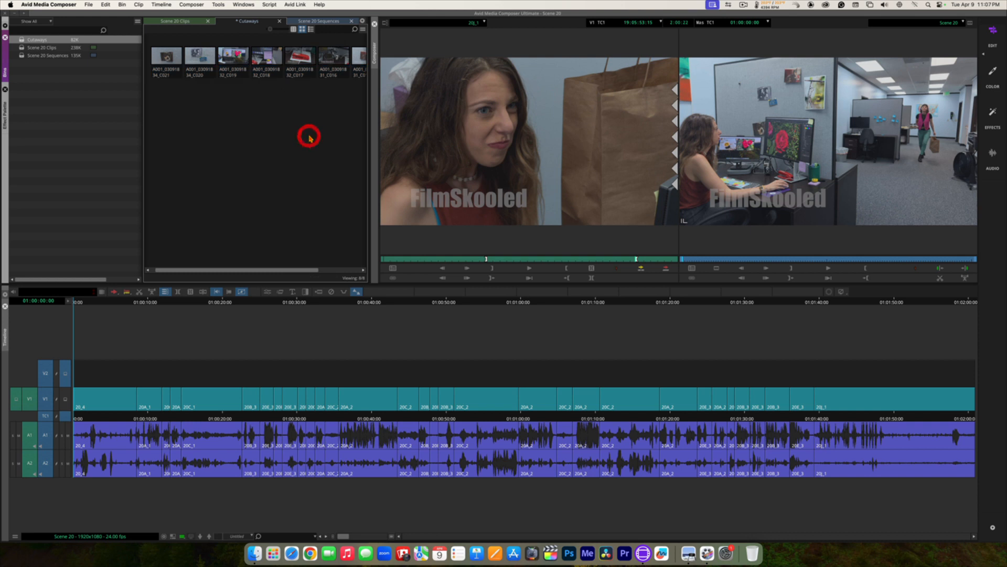
Enlarge the thumbnails in the Cutaways bin and arrange them with Fill Window
key("super+l")
key("super+l")
key("super+l")
key("super+l")
key("super+l")
key("super+l")
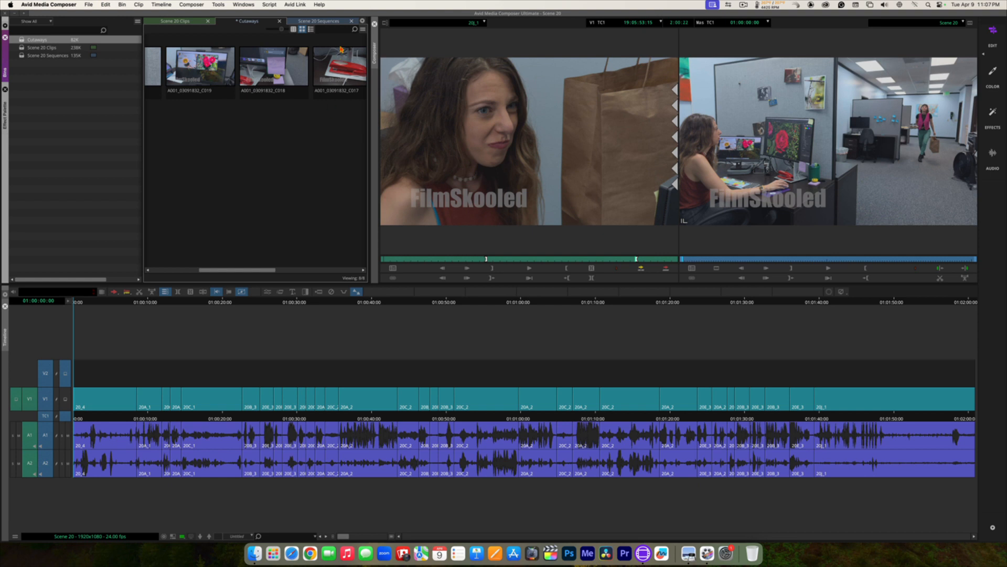
left_click(363, 31)
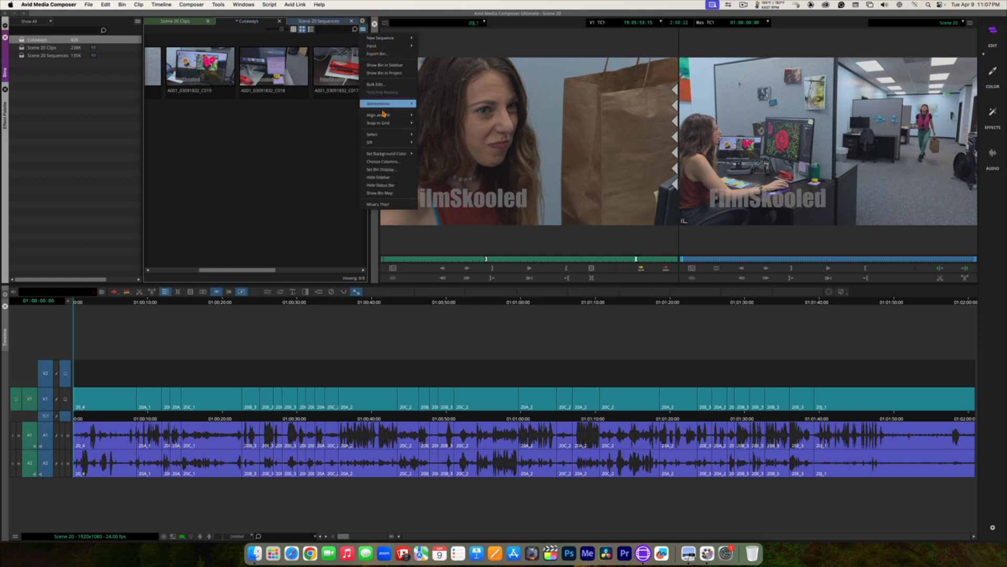
mouse_move(386, 115)
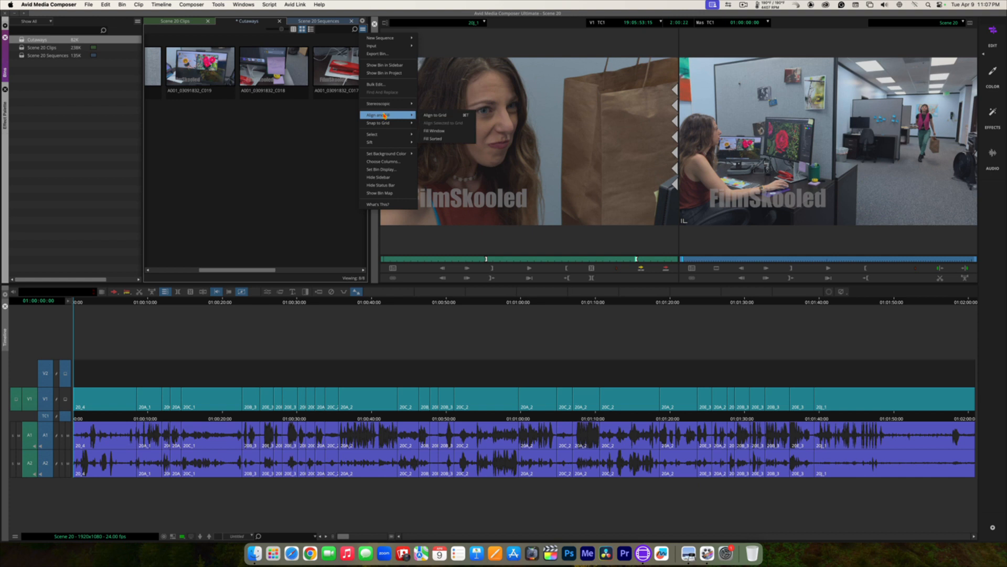
left_click(437, 132)
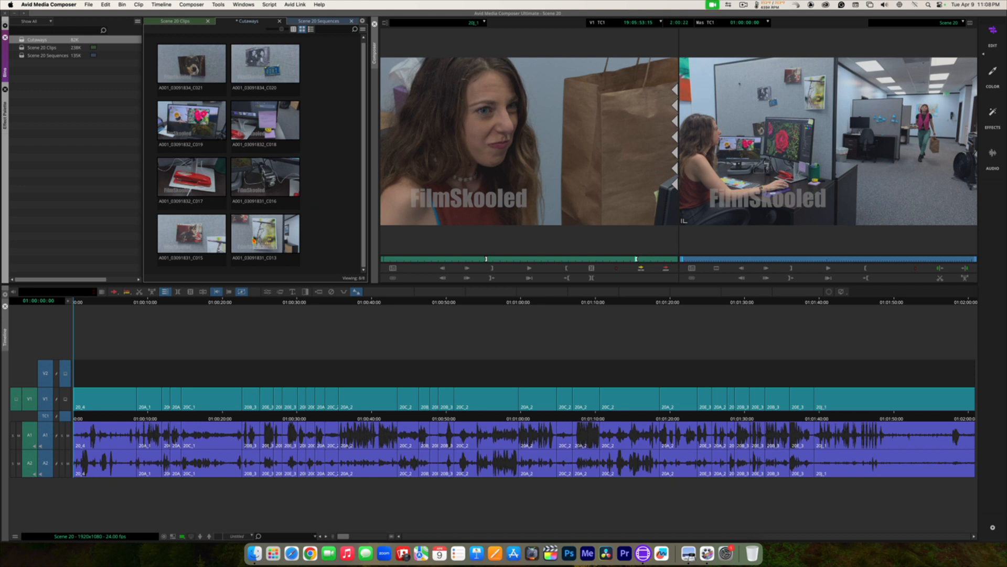
Load cutaway clip A001_03091831_C013 into the source monitor and scrub through its opening
double_click(254, 241)
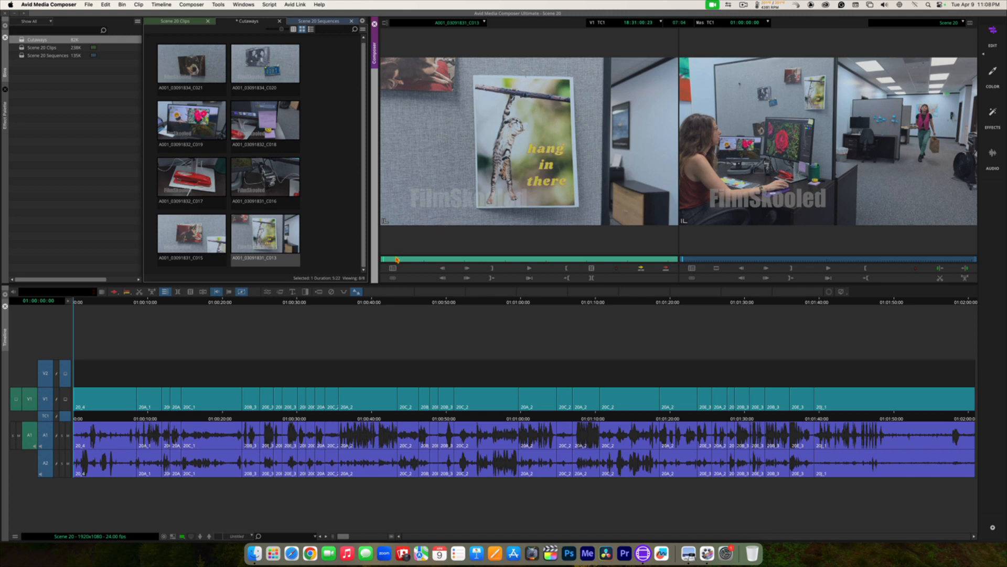
left_click(418, 260)
mouse_move(418, 261)
left_mouse_down()
mouse_move(450, 262)
mouse_move(426, 257)
left_mouse_up()
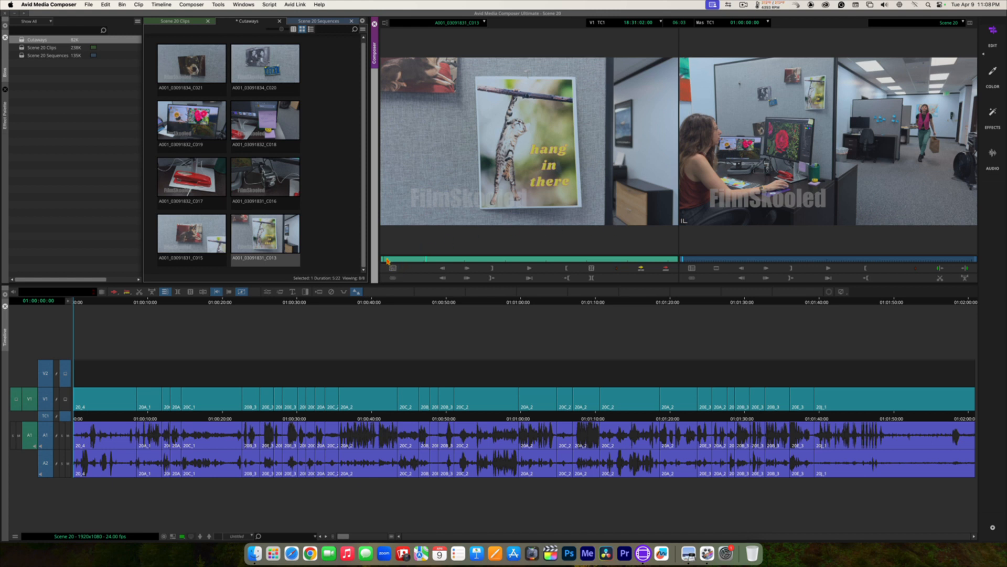
Mark an In point near the start of the source clip and an Out point at 18:31:04:11
left_click(422, 262)
key("i")
key("space")
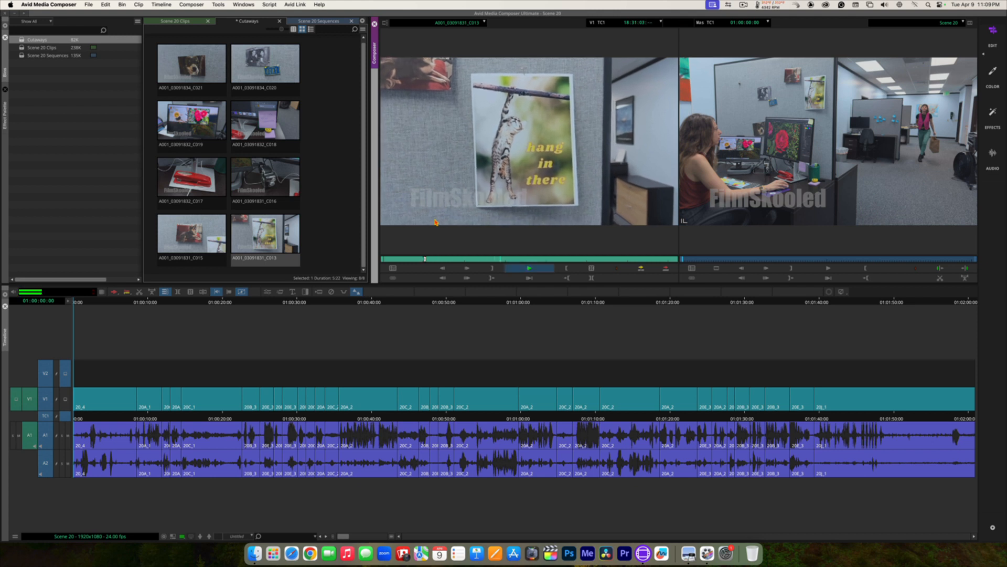
key("space")
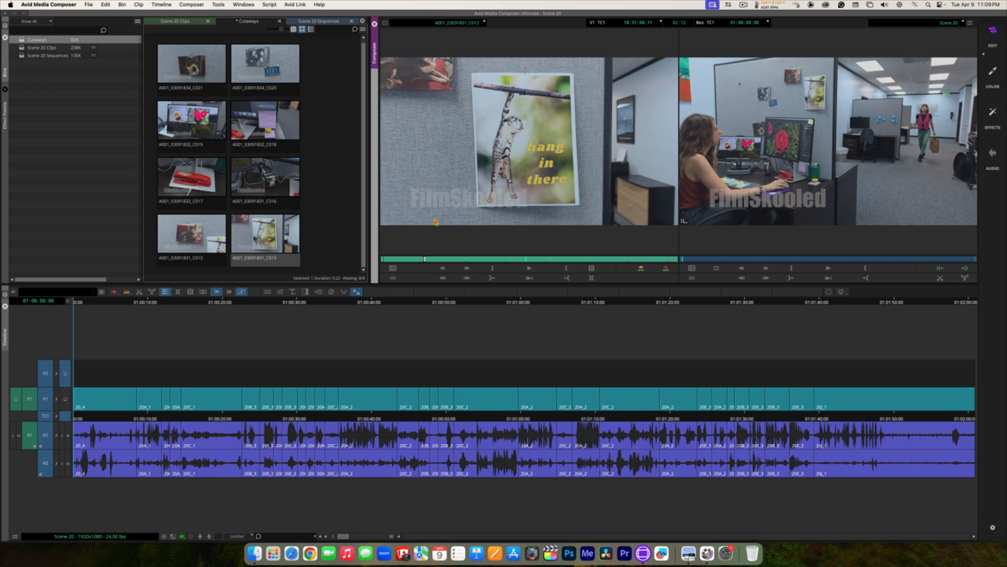
key("o")
Mark a sequence range with an In point at 01:01:09:22 and an Out point at 01:01:24:22
left_click(633, 304)
left_click(594, 302)
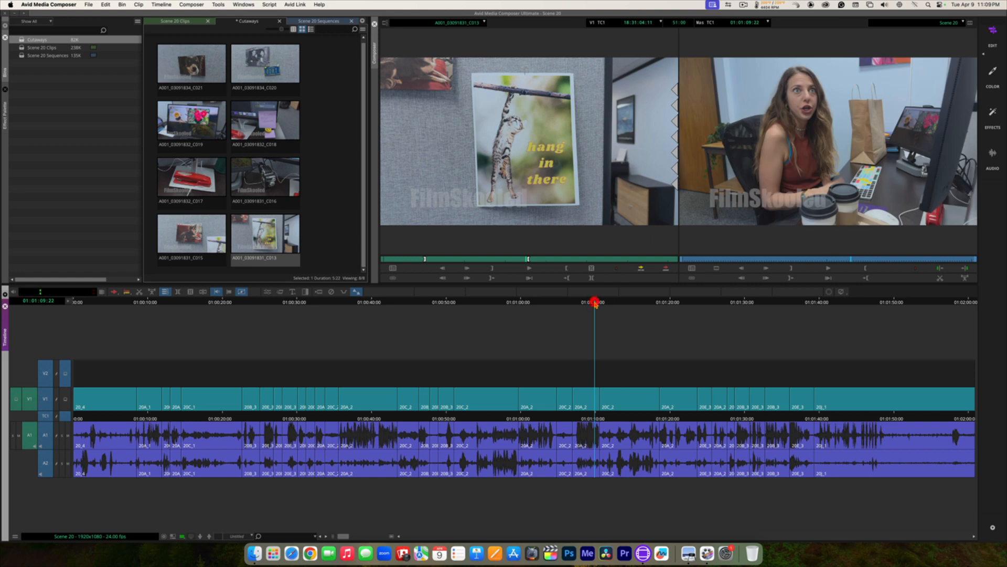
left_click(707, 302)
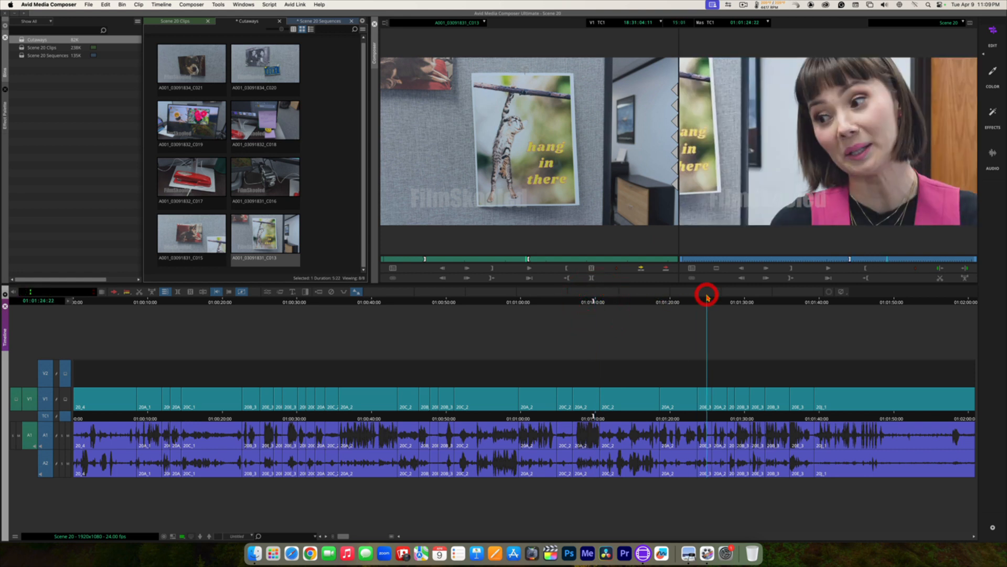
key("o")
Compare the marked durations of the source clip and the sequence, and clear the sequence's In and Out marks
left_click(813, 128)
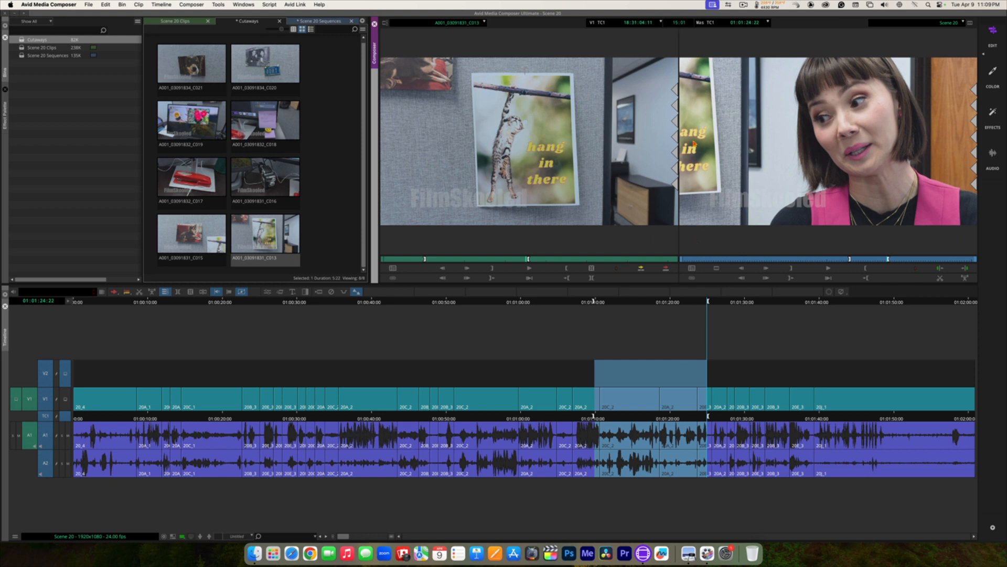
left_click(567, 146)
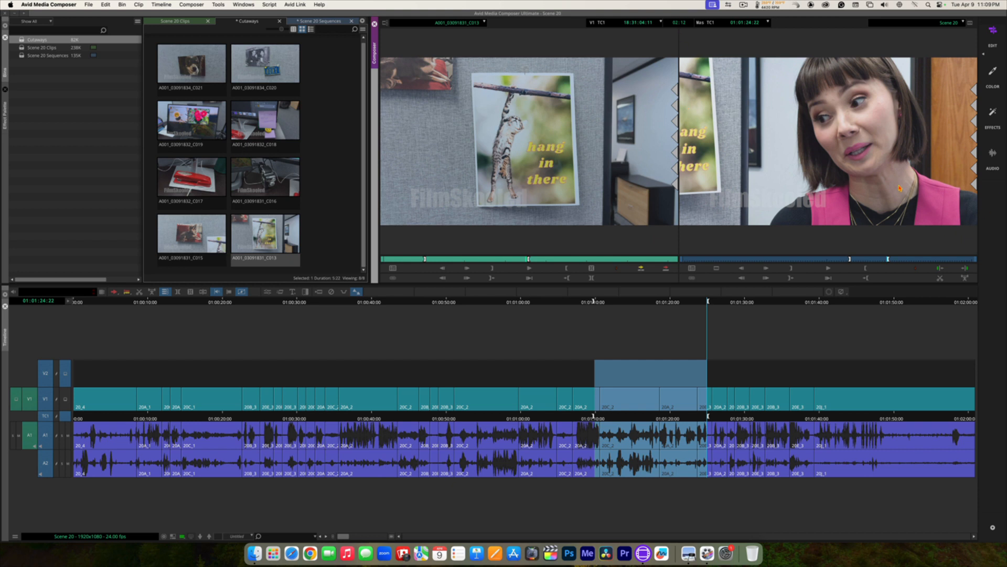
left_click(850, 164)
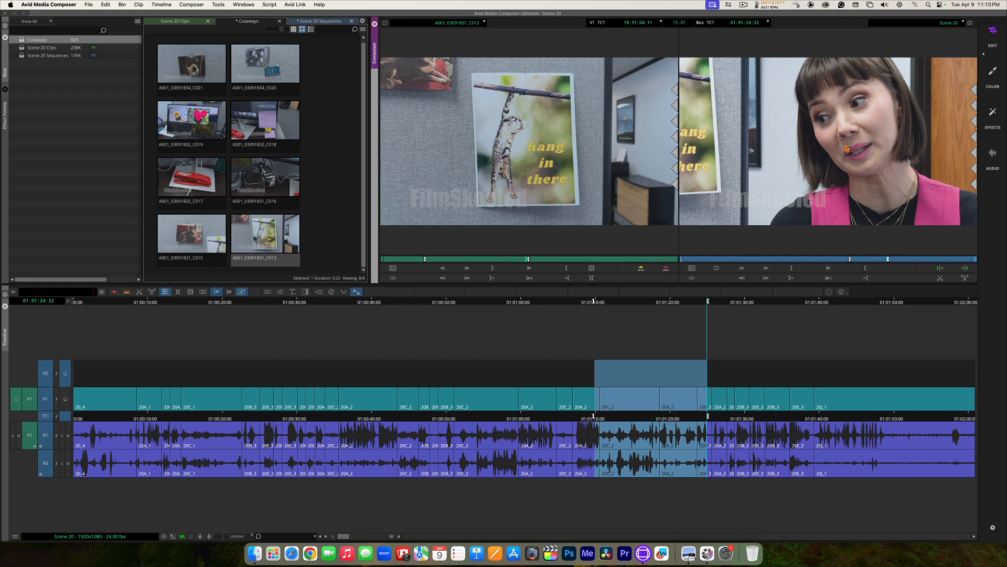
key("g")
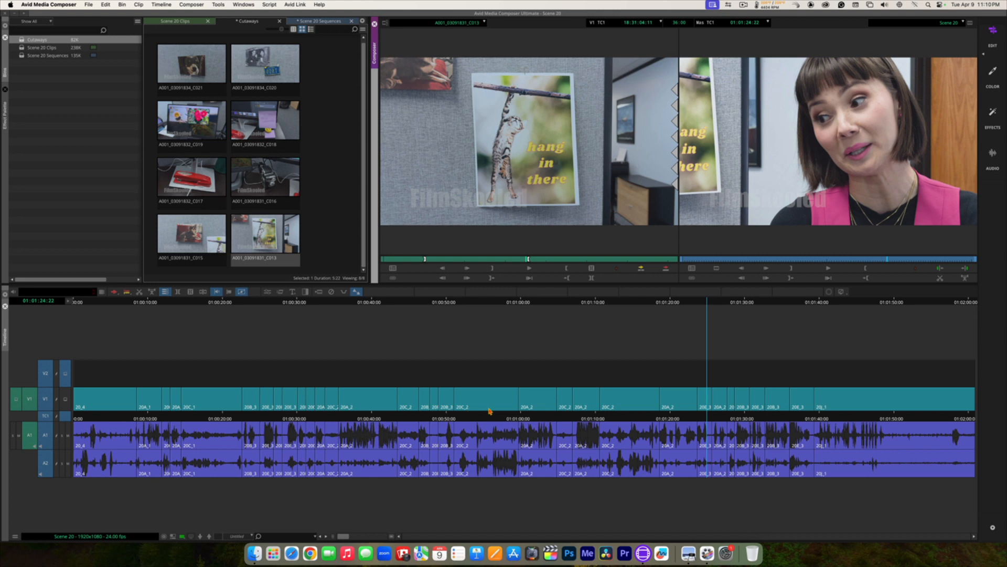
Return the position indicator to the sequence start and preview the source clip's marked range from In to Out
left_click_drag(469, 418, 33, 443)
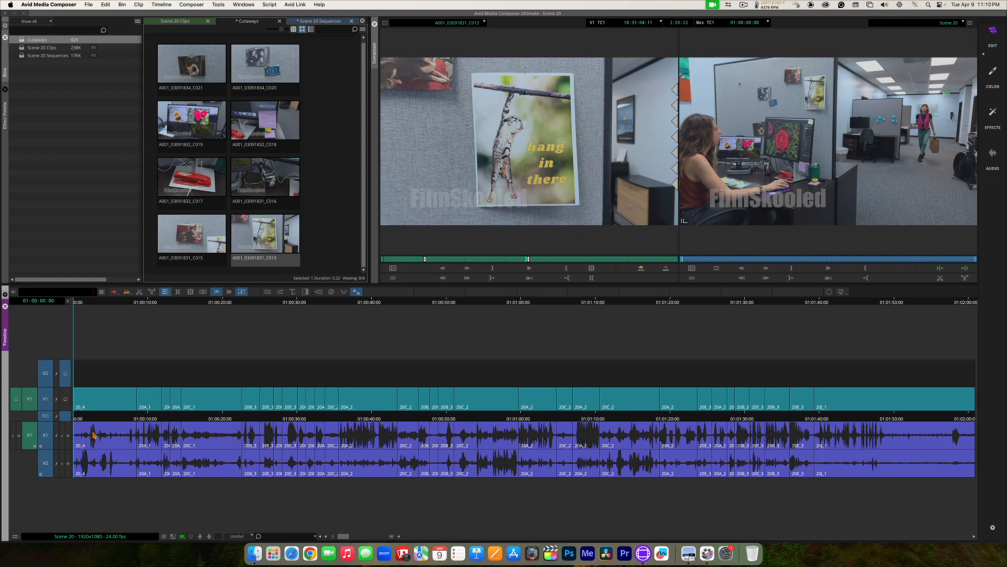
left_click(528, 279)
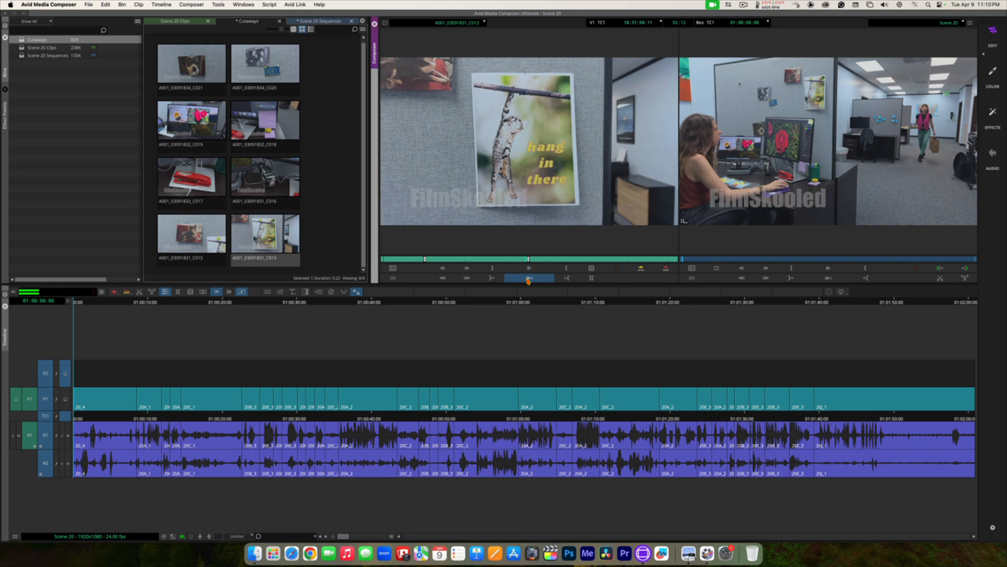
left_click(528, 280)
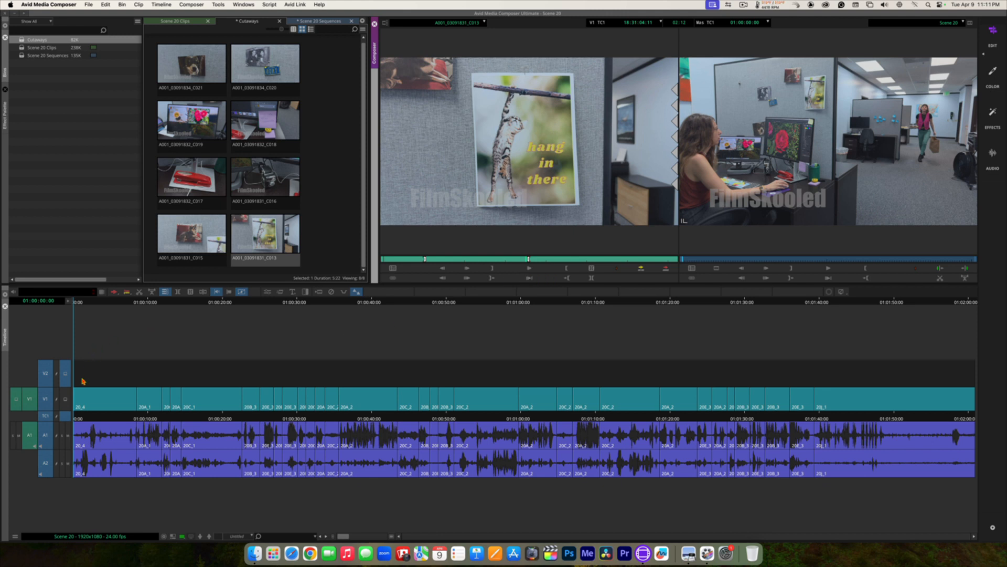
Turn off source track A1 and splice the marked cutaway onto V1 at the start of the sequence
left_click(30, 438)
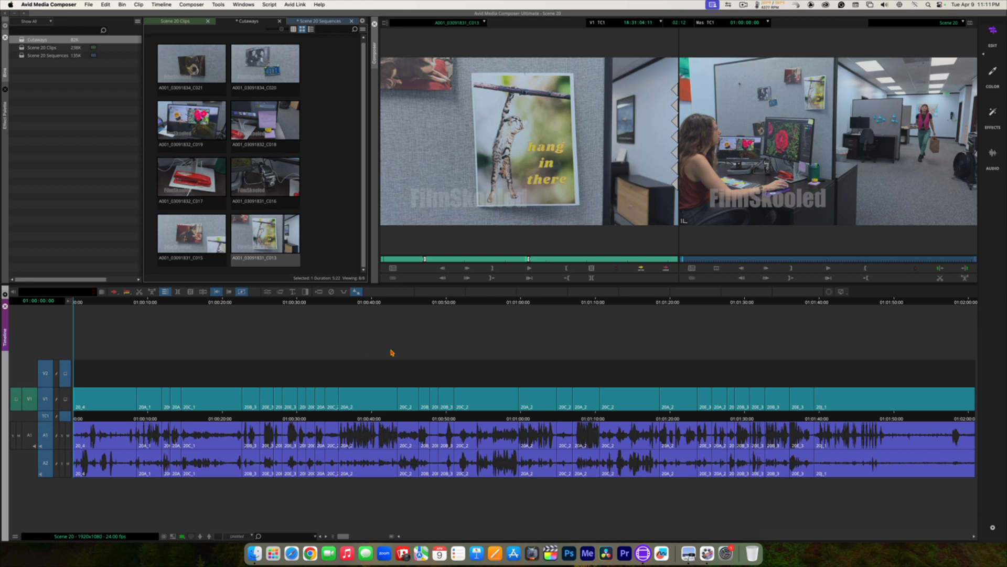
left_click(641, 268)
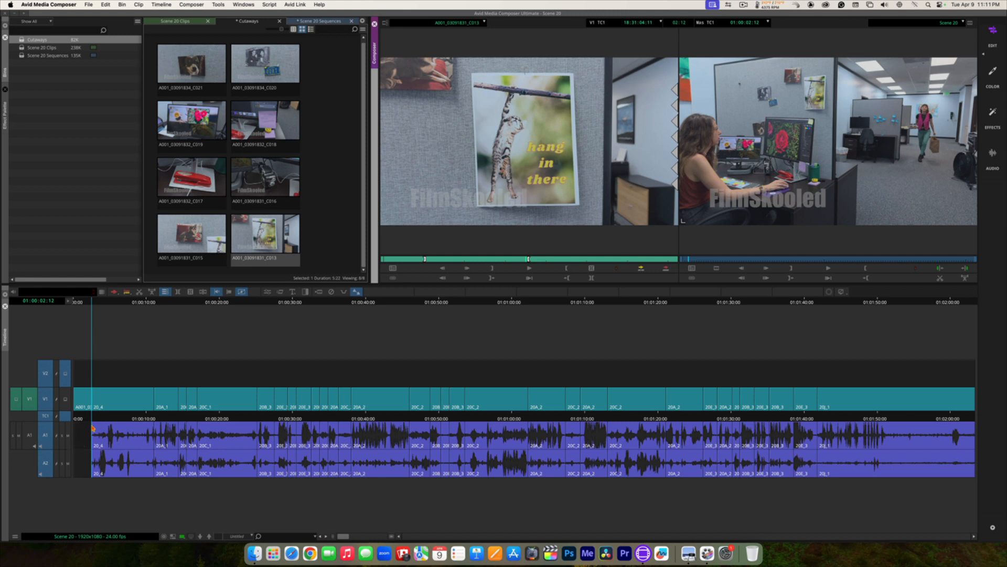
Play the sequence from its start to review the video-only splice, and return to the start of clip 20_4 at 01:00:02:12
left_click_drag(88, 421, 61, 416)
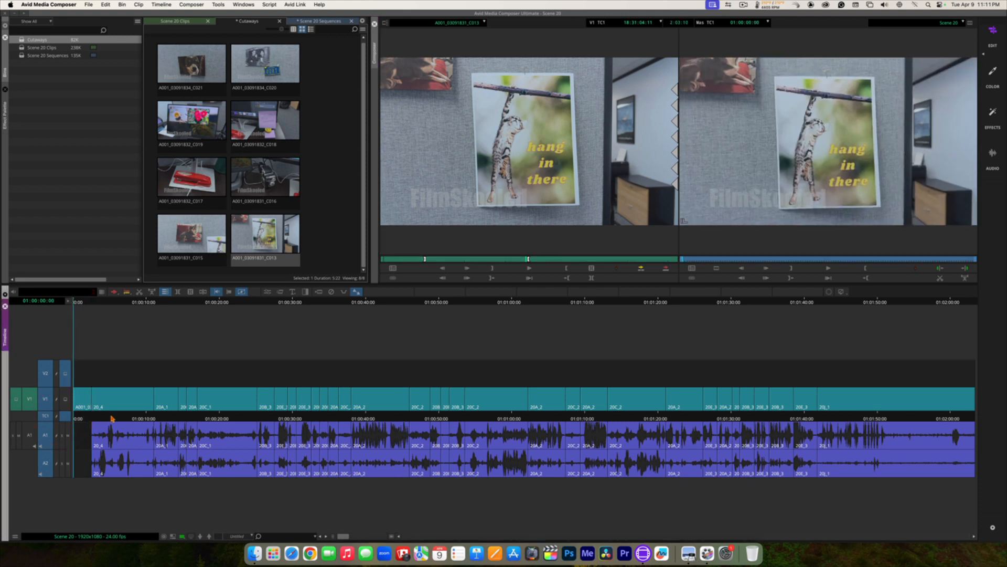
key("space")
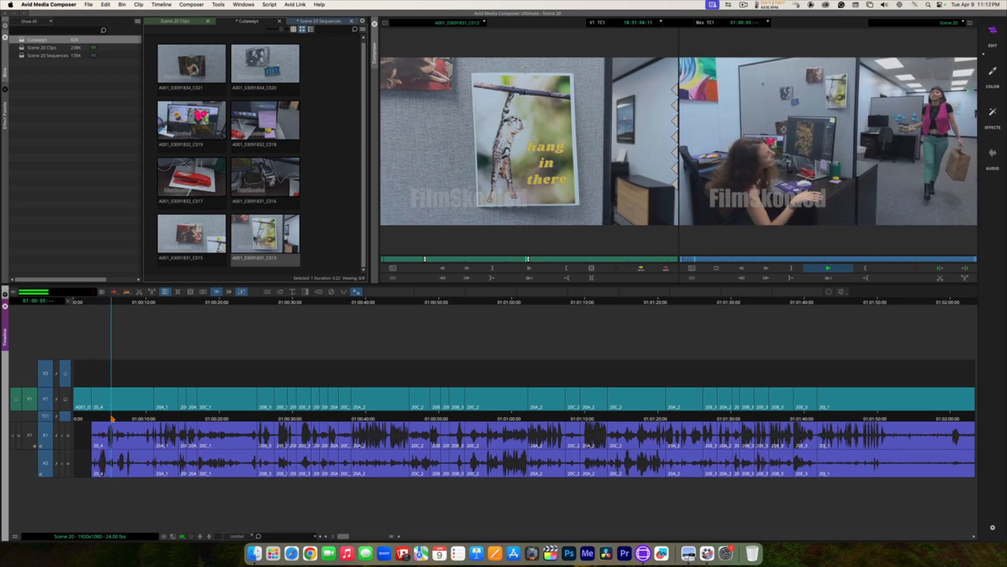
key("space")
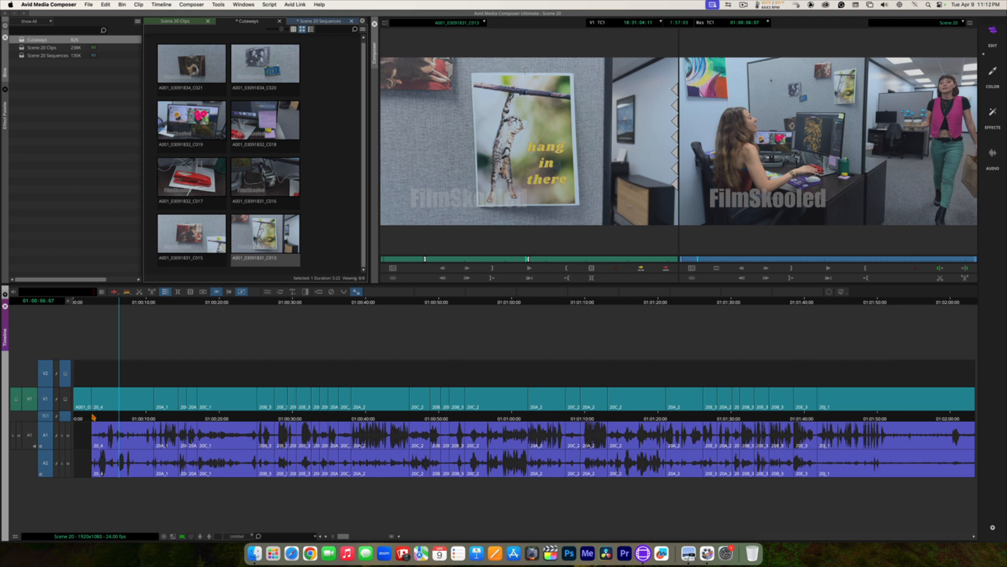
left_click(93, 417)
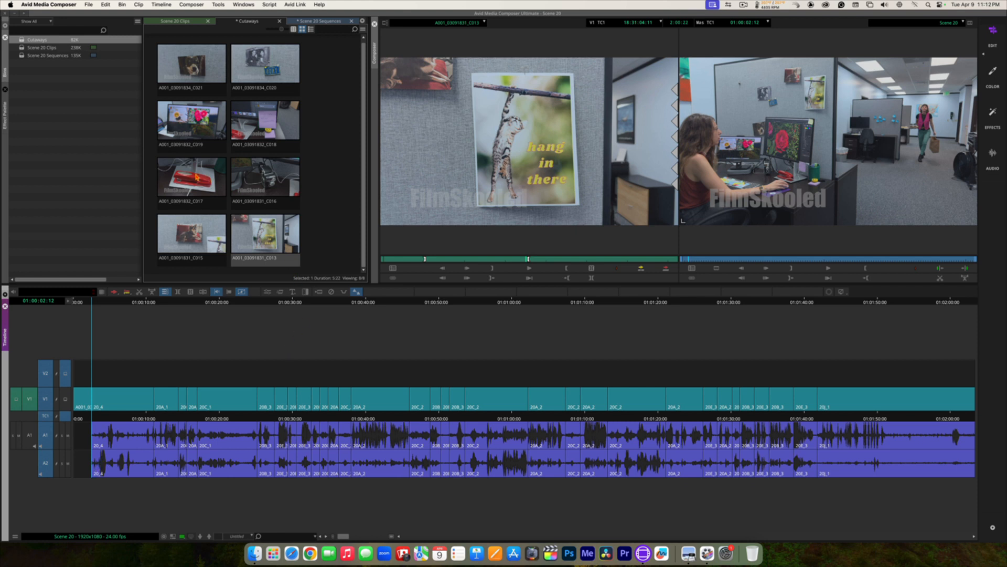
Mark about 2:09 of the stapler cutaway A001_03091832_C017 and splice it onto V1 before clip 20_4 with source track A1 off
double_click(196, 178)
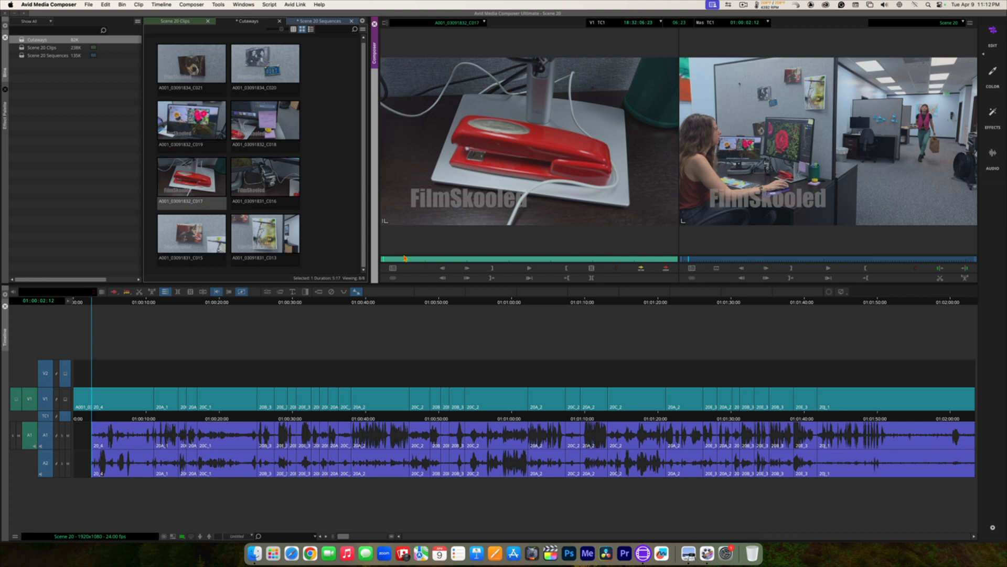
left_click_drag(405, 258, 454, 262)
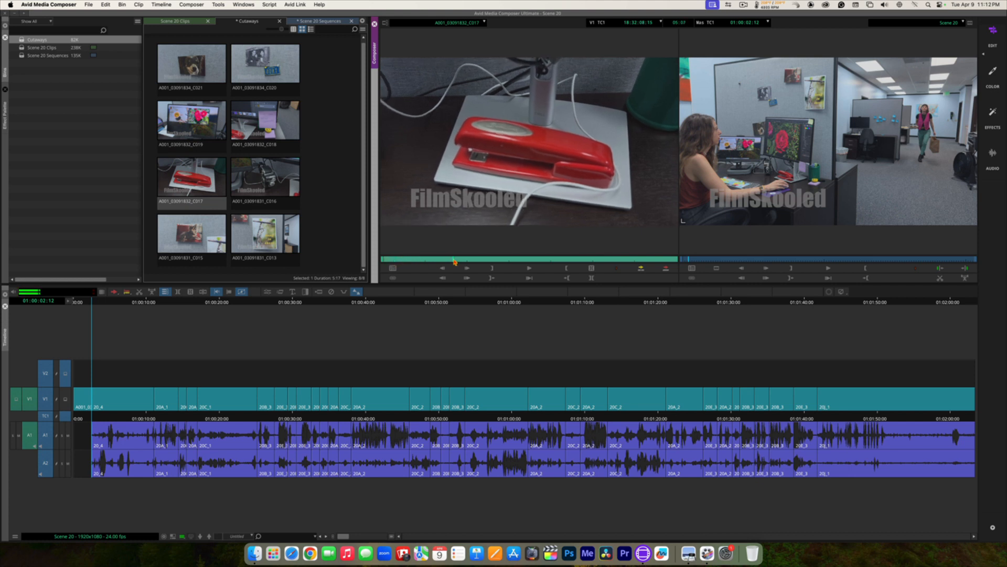
left_click(455, 261)
key("i")
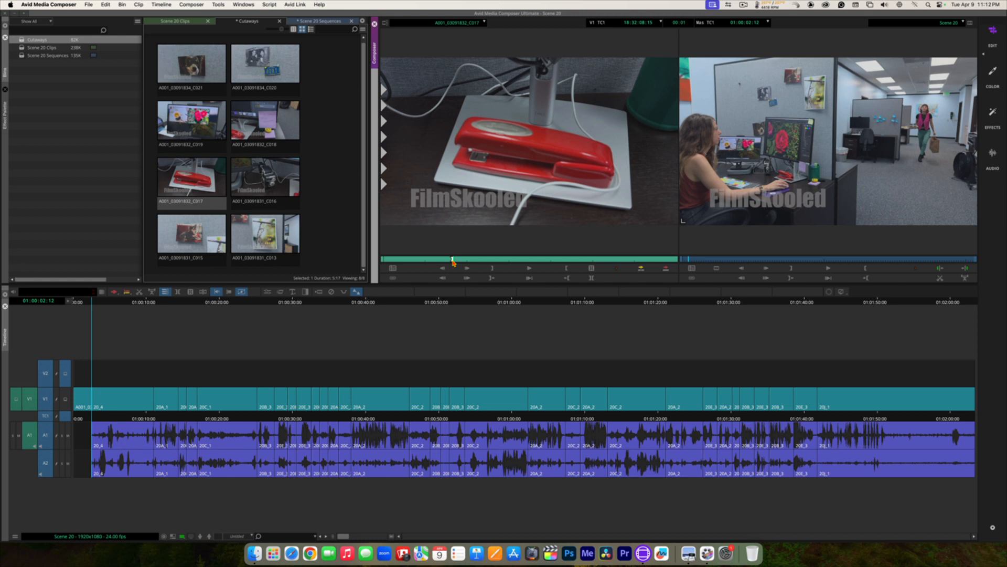
key("space")
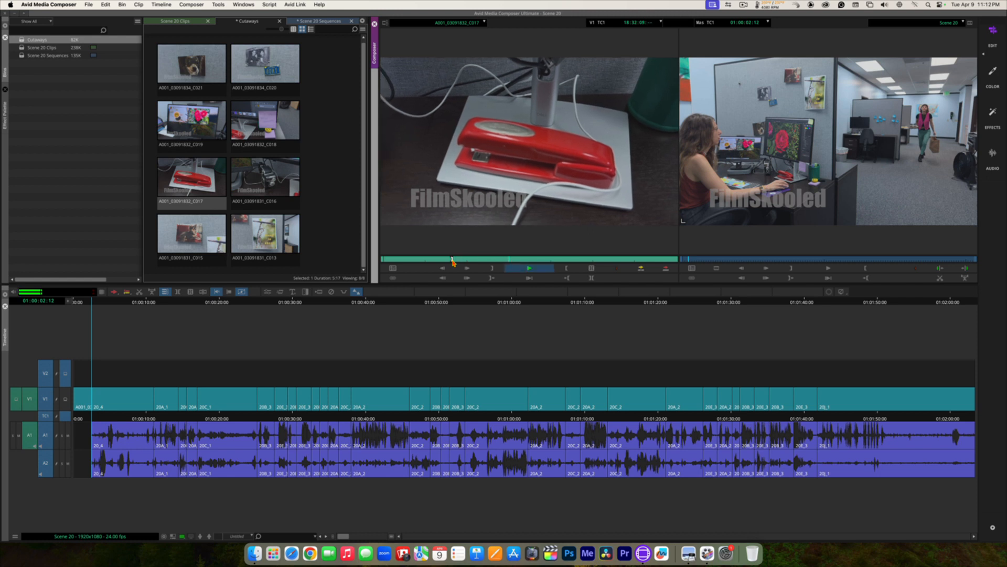
key("space")
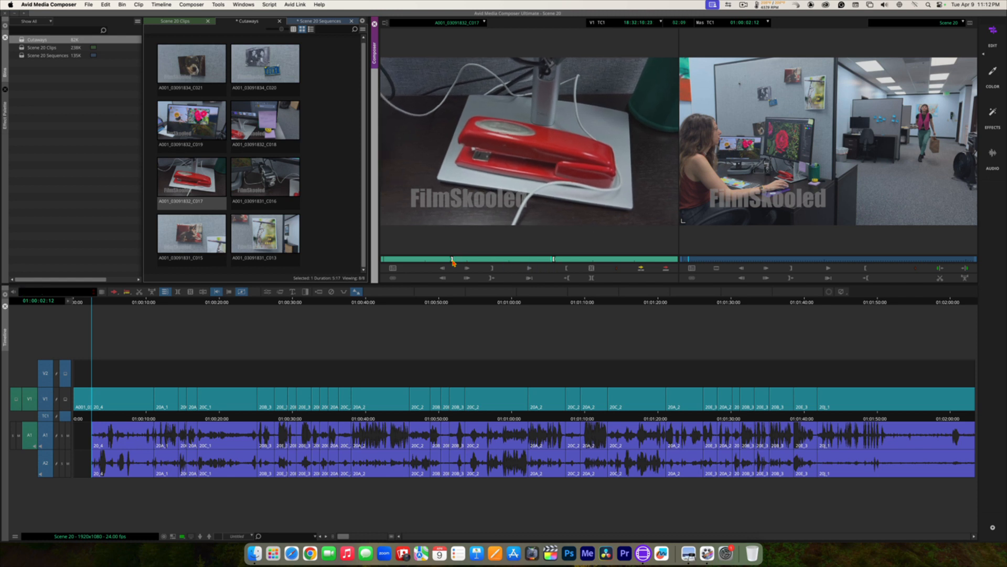
key("o")
left_click(30, 438)
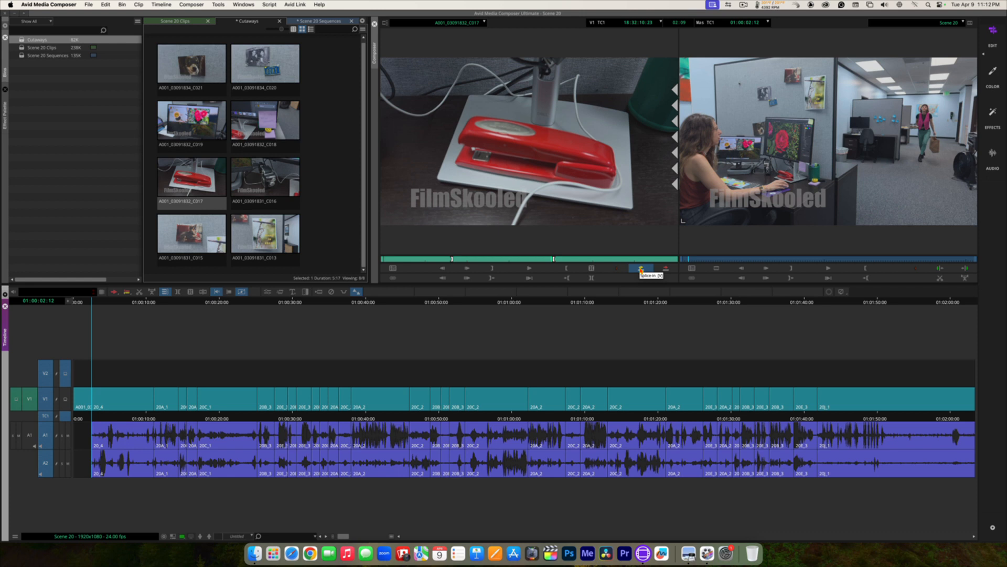
left_click(640, 269)
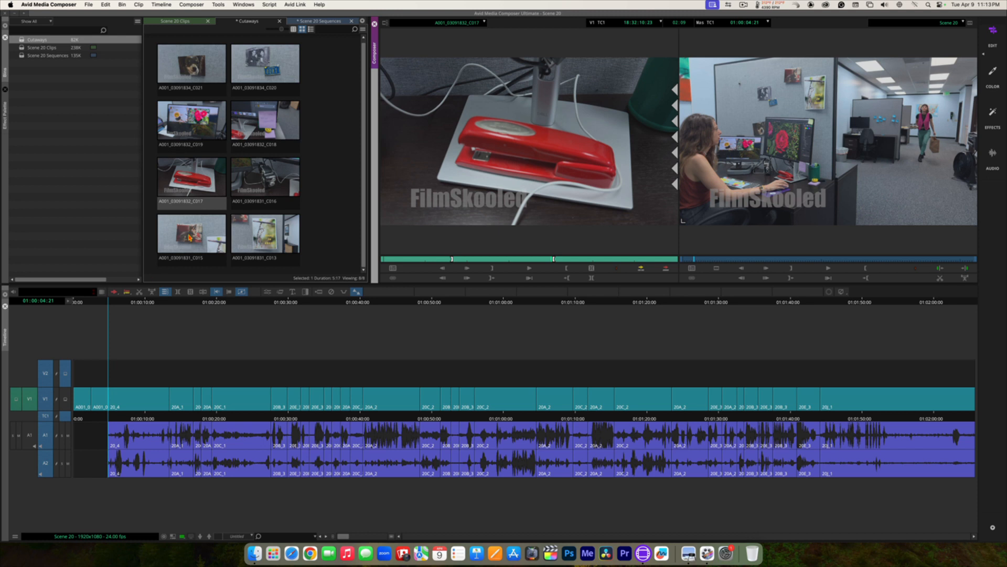
Load the dog photo cutaway A001_03091831_C015 and mark a range of about 2:18 from In to Out
double_click(190, 229)
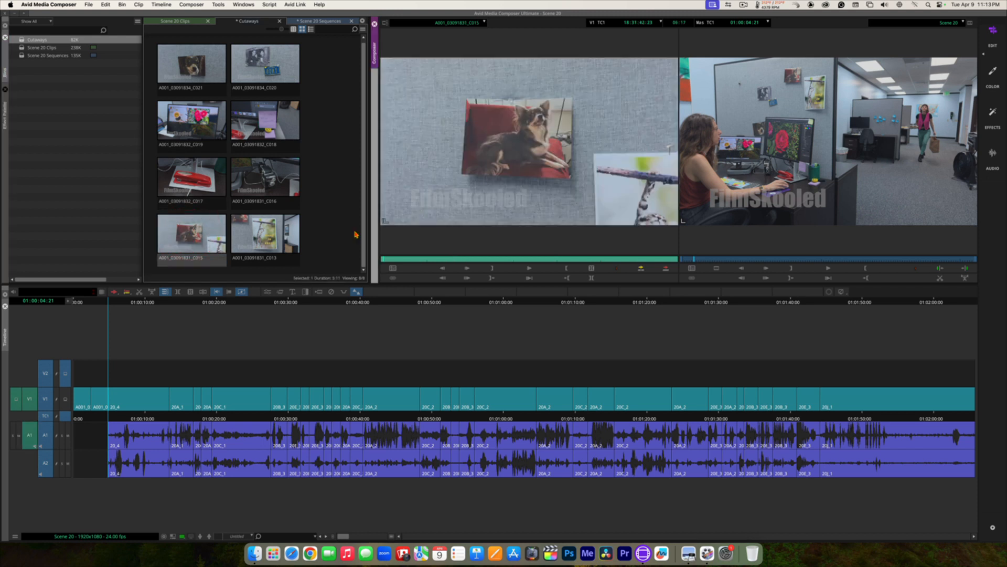
left_click_drag(414, 260, 426, 259)
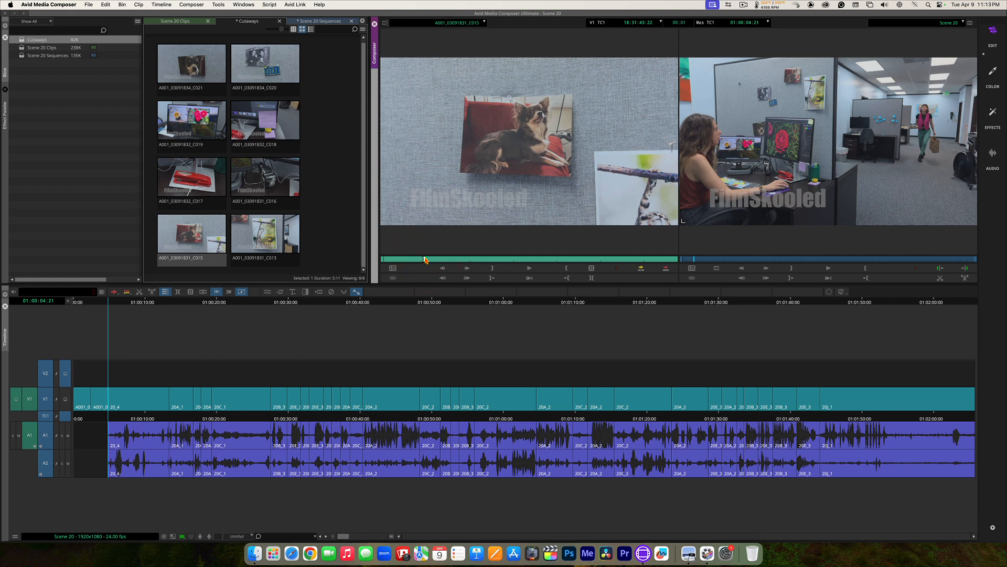
key("space")
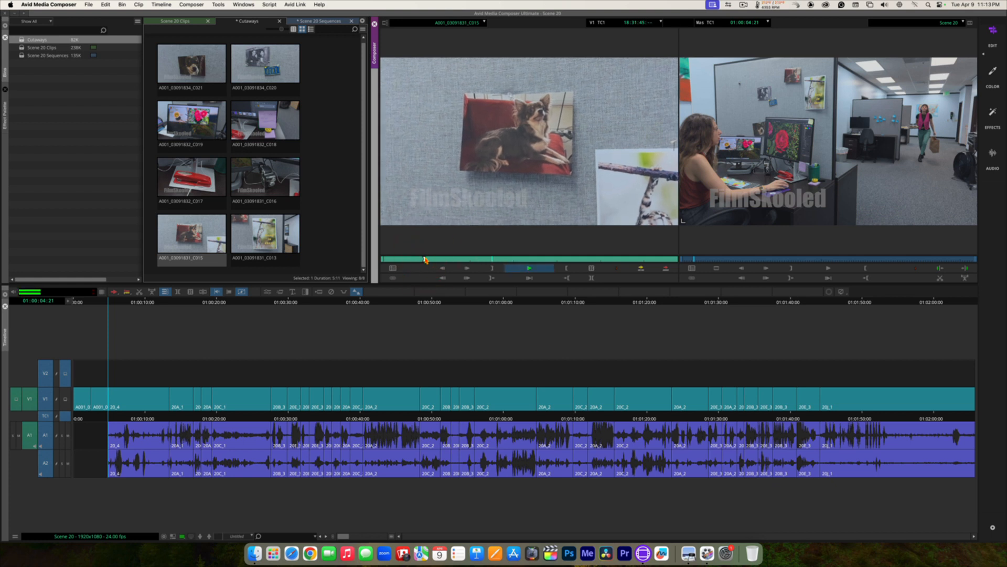
key("space")
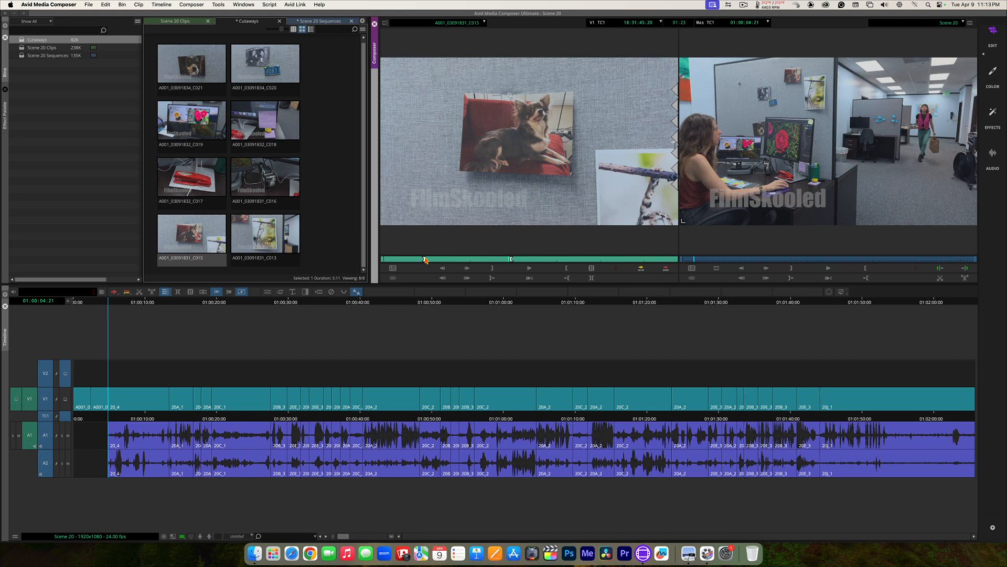
key("space")
key("space")
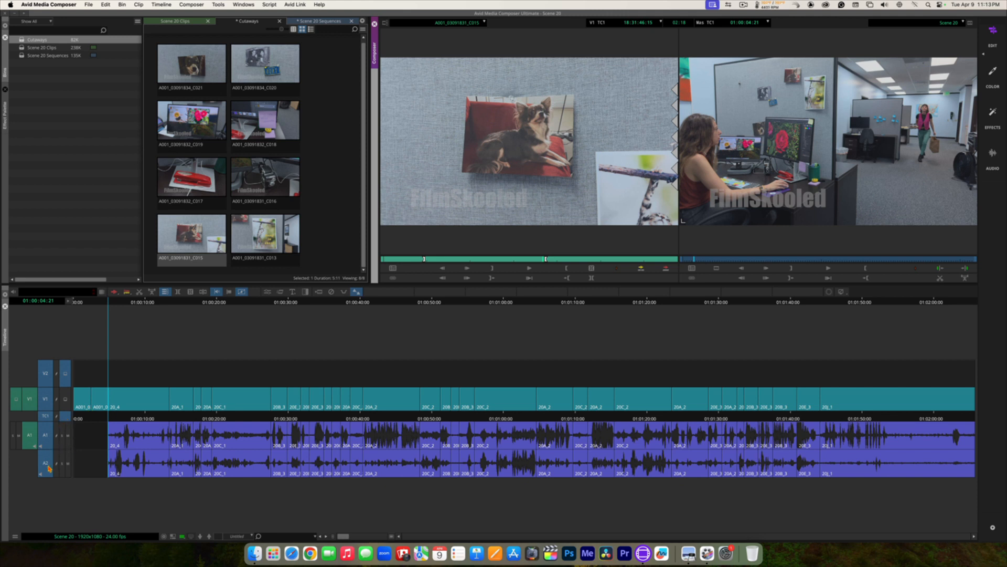
Turn off record tracks A1 and A2 and splice the marked dog photo cutaway in at the start of clip 20_4
left_click(47, 466)
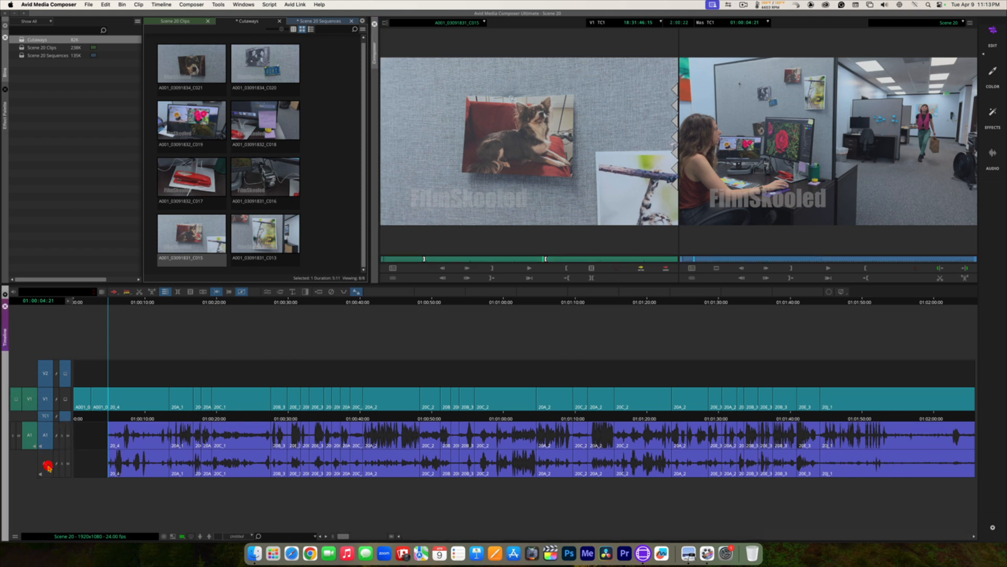
left_click(45, 434)
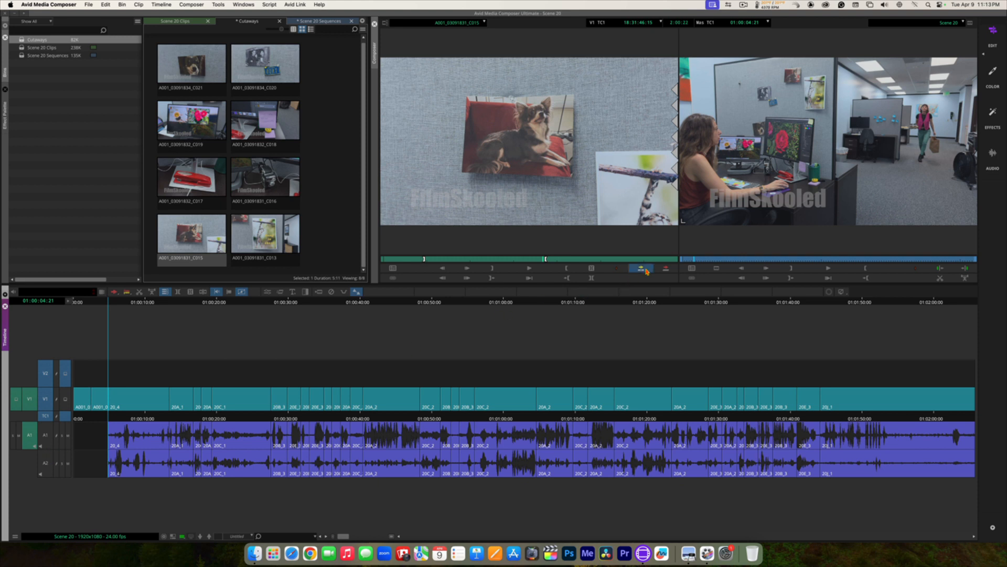
left_click(642, 269)
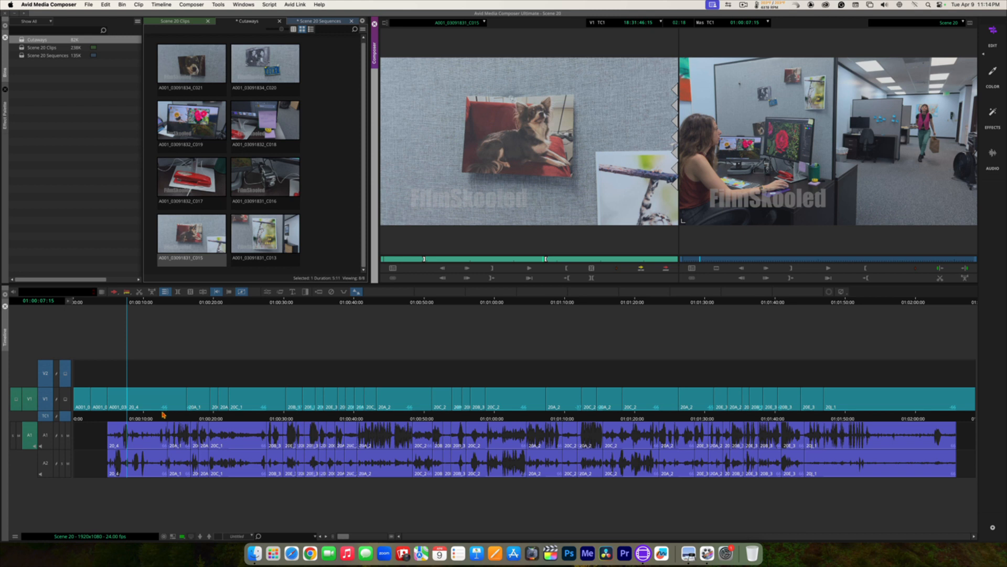
Play the sequence from 01:00:04:11 to check picture against audio sync after the splice
left_click(120, 417)
left_click(104, 417)
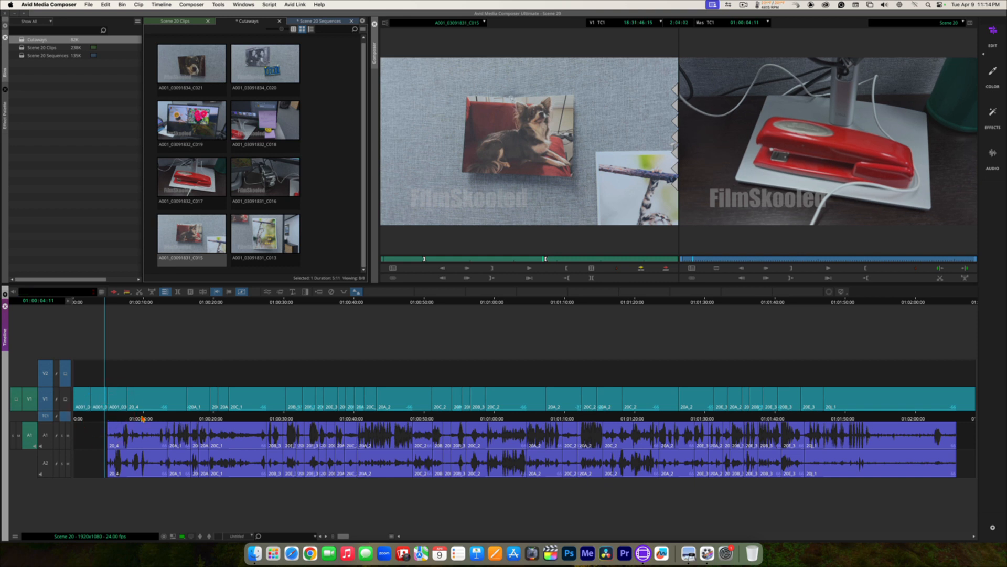
key("space")
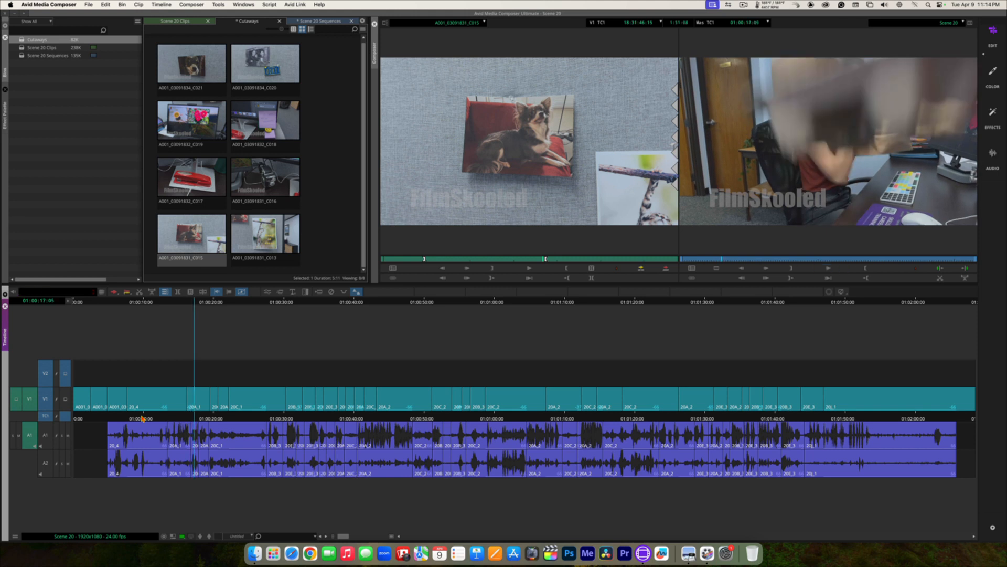
Undo the dog photo splice and turn record tracks A1 and A2 back on
key("super+z")
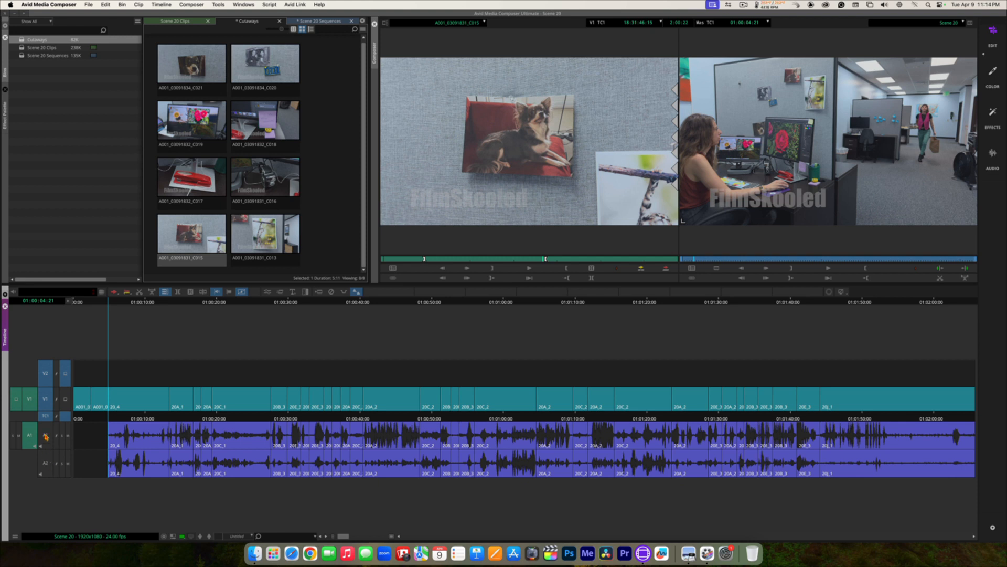
left_click(45, 434)
left_click(45, 456)
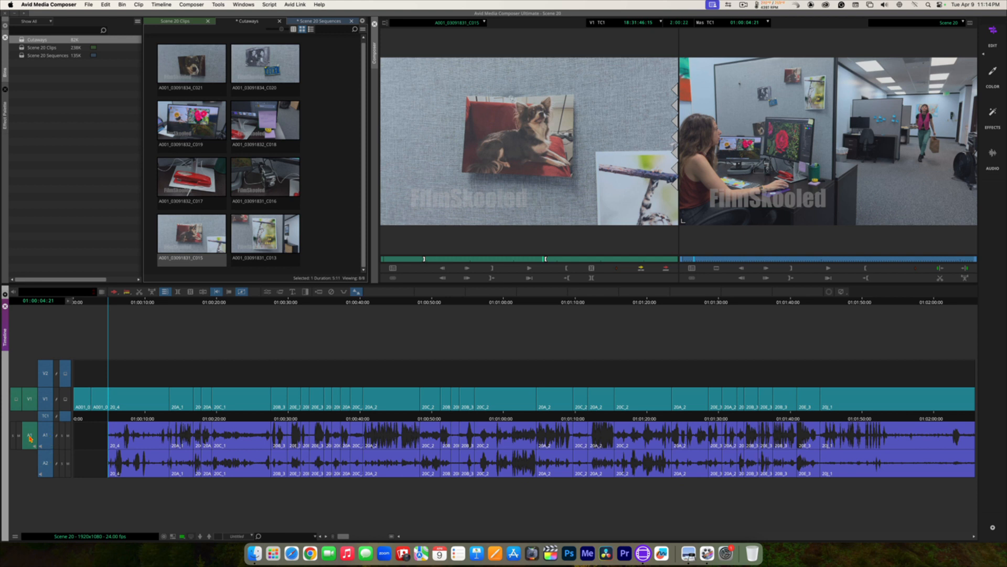
Turn off source track A1, and switch record tracks A1 and A2 off and back on
left_click(30, 436)
left_click(50, 439)
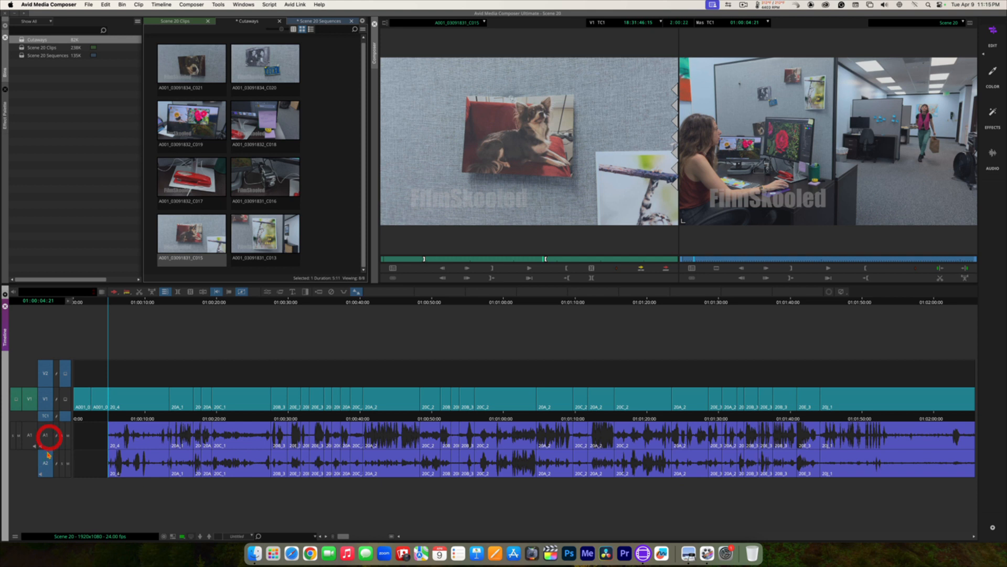
left_click(48, 456)
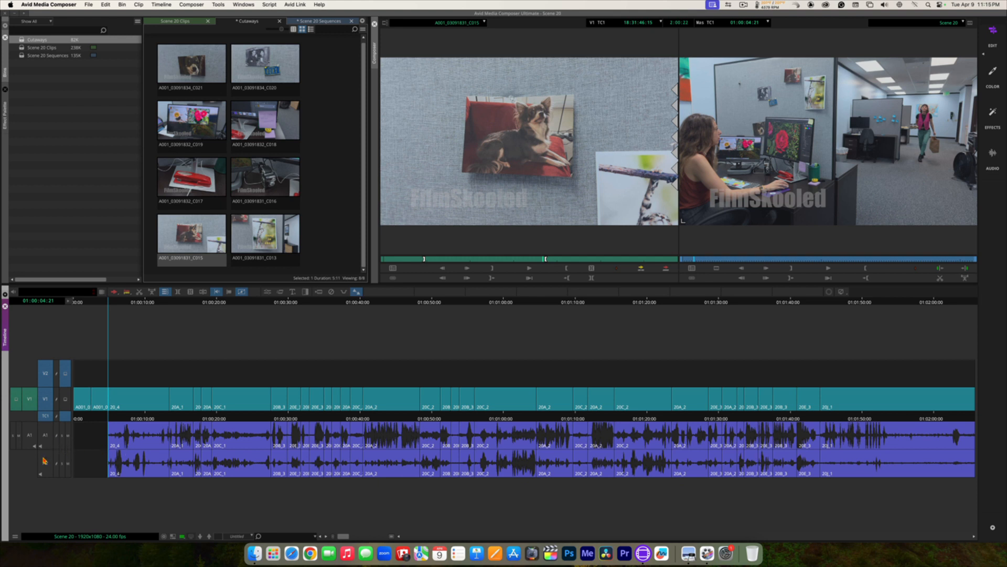
left_click(44, 460)
left_click(45, 439)
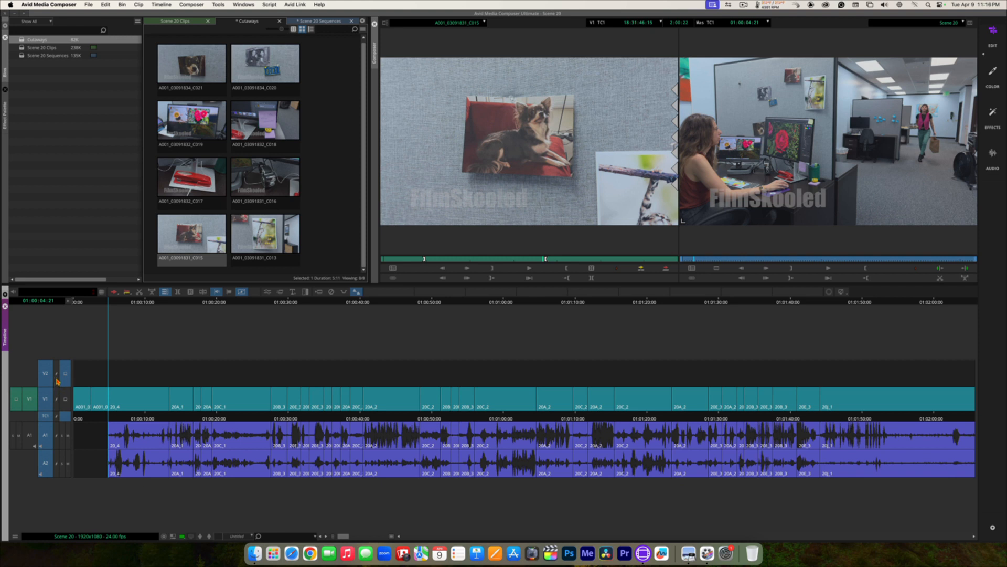
Turn on the sync locks individually for tracks V2, V1, A1 and A2
left_click(57, 376)
left_click(57, 394)
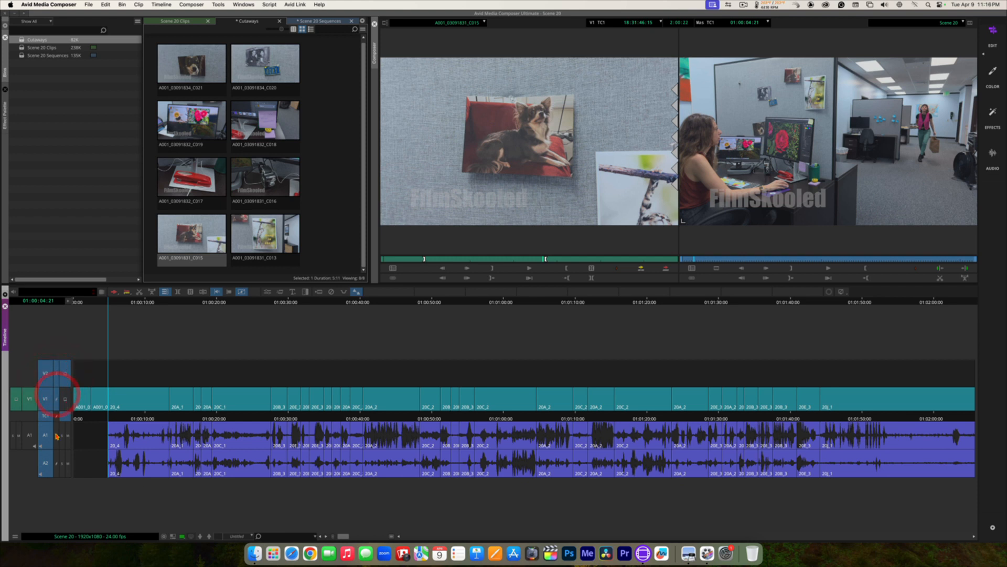
left_click(57, 434)
left_click(57, 463)
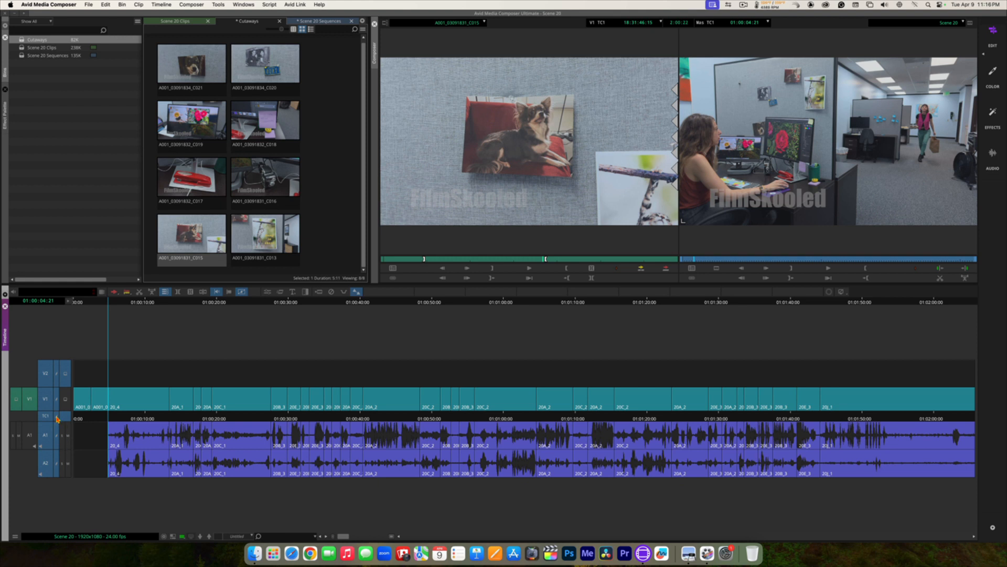
Toggle the sync locks of all tracks together from the TC1 track repeatedly, finishing with every track sync-locked
left_click(57, 418)
left_click(58, 418)
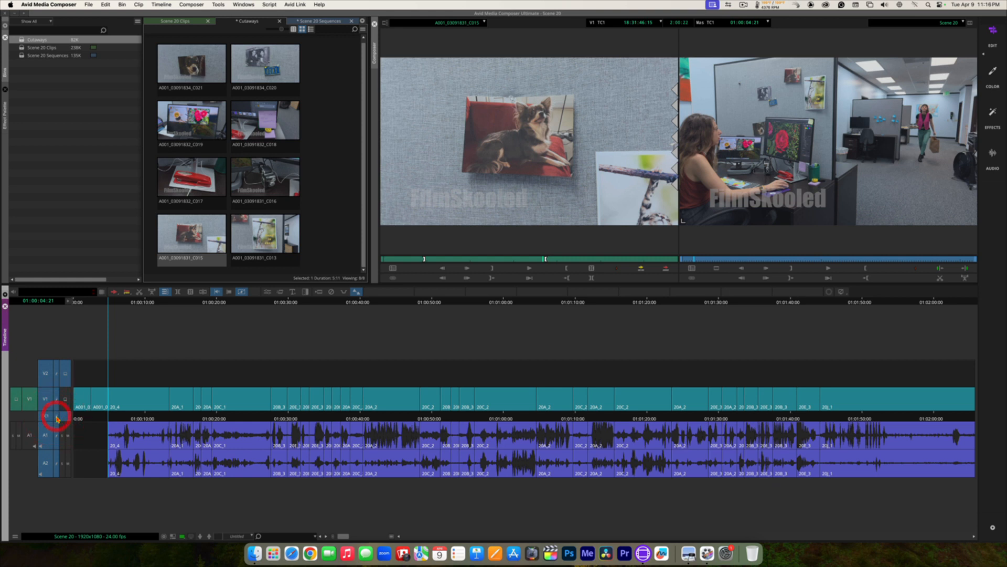
left_click(57, 418)
left_click(58, 418)
left_click(57, 418)
left_click(57, 418)
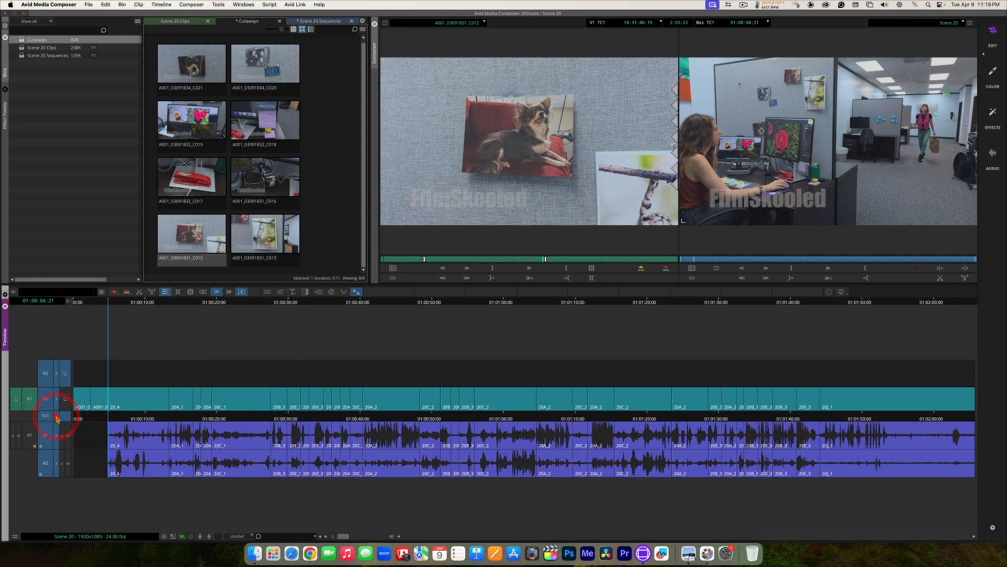
left_click(57, 418)
left_click(58, 419)
left_click(57, 418)
left_click(57, 418)
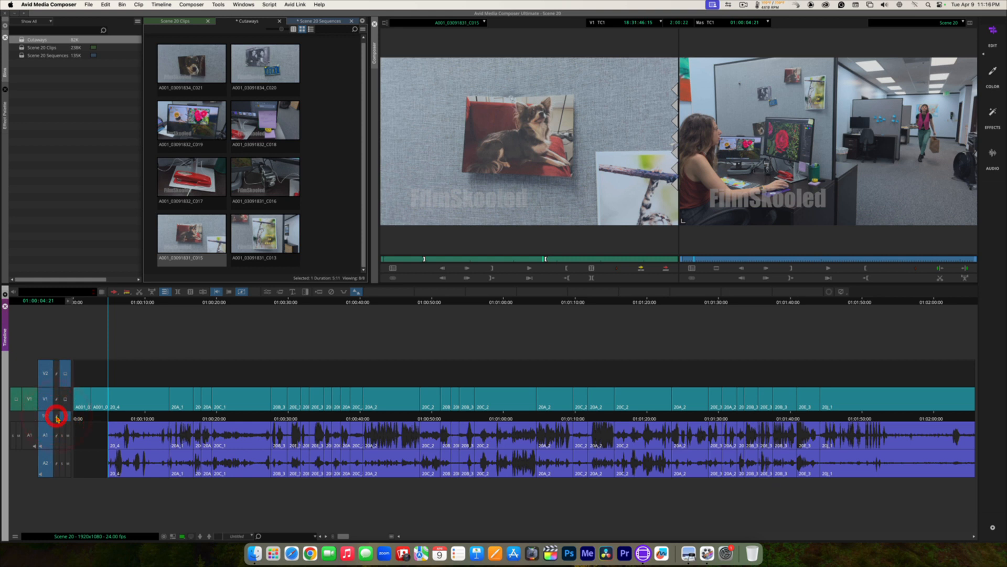
left_click(57, 419)
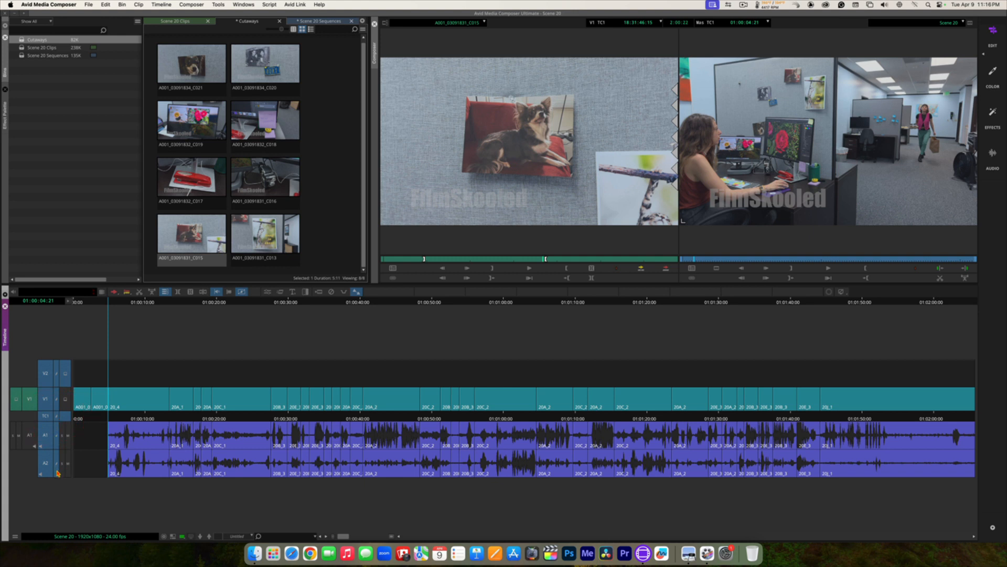
Splice the dog photo cutaway in at 01:00:04:21 with record tracks A1 and A2 off, and toggle all sync locks off and back on
left_click(47, 462)
left_click(46, 433)
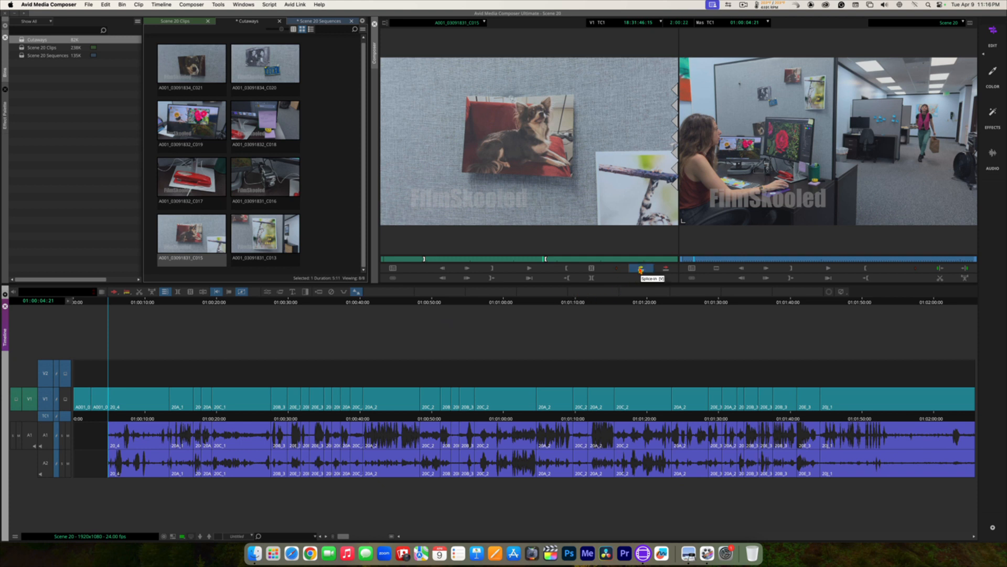
left_click(640, 269)
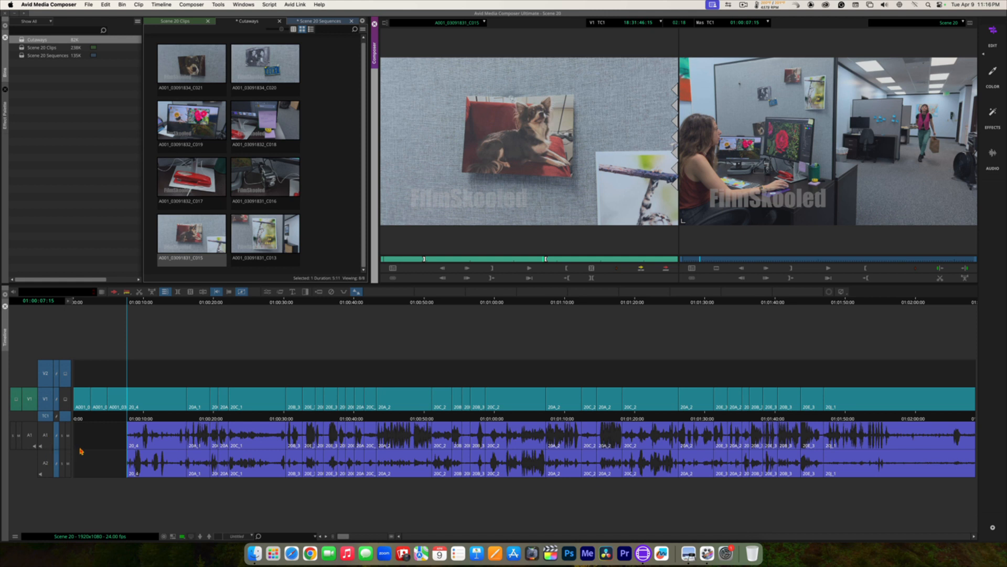
left_click(58, 417)
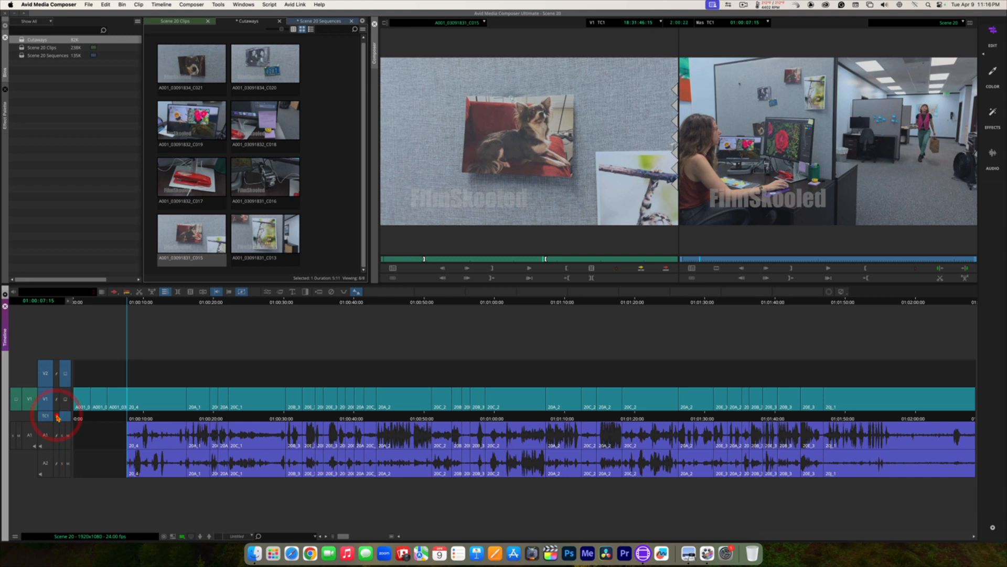
left_click(57, 417)
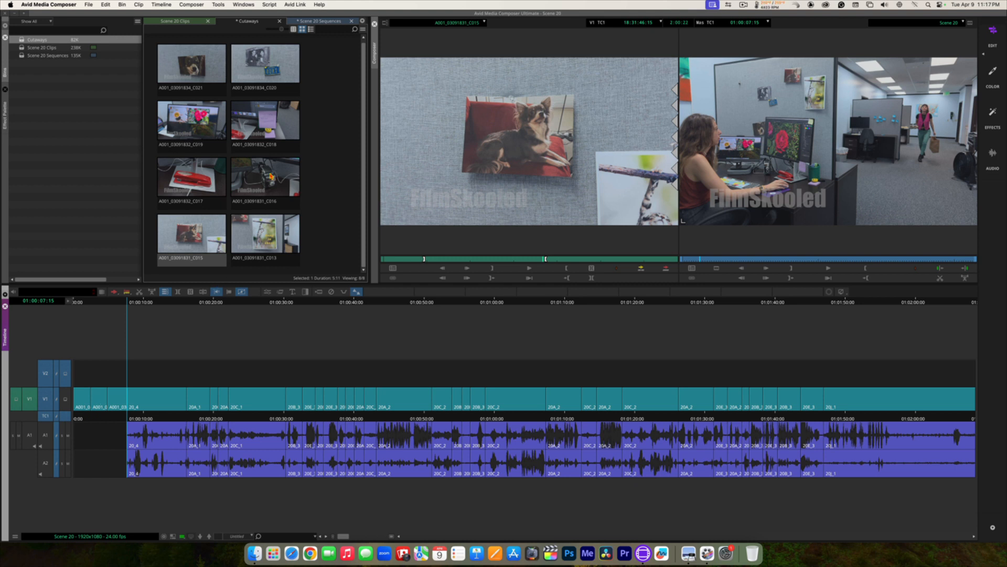
Mark a section about 02:03 long in the film camera cutaway A001_03091831_C016 and splice it in at 01:00:07:15
double_click(265, 176)
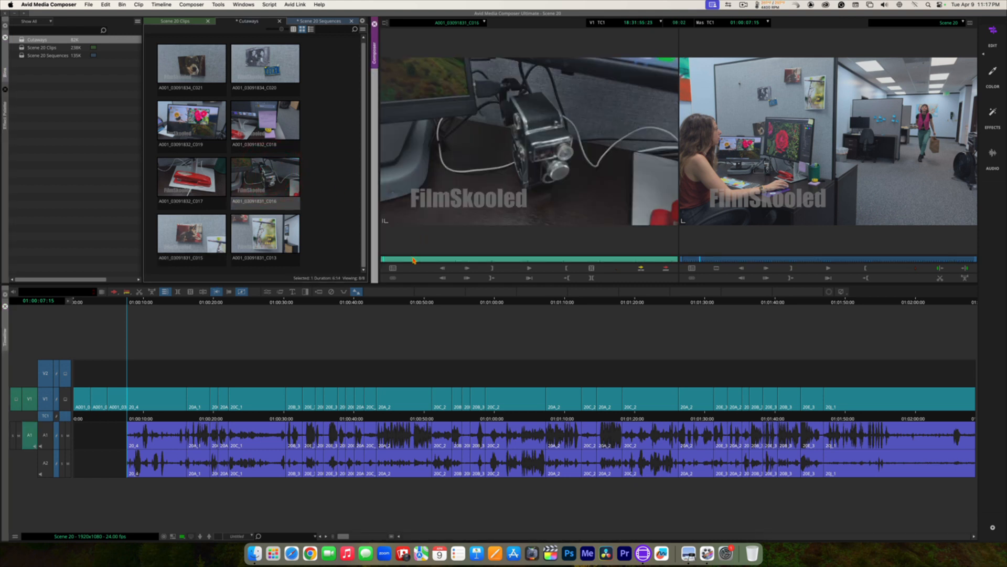
left_click_drag(414, 259, 442, 260)
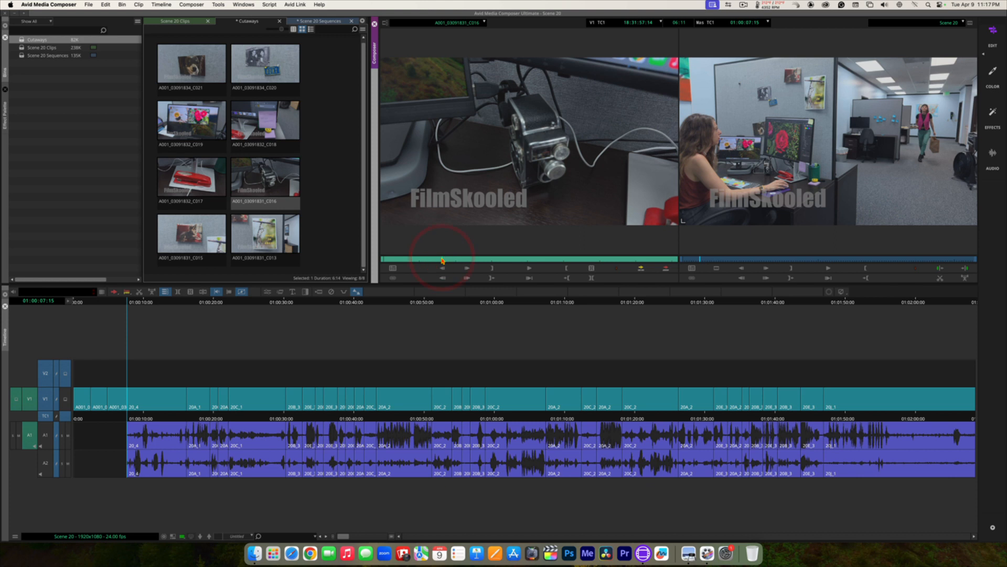
key("space")
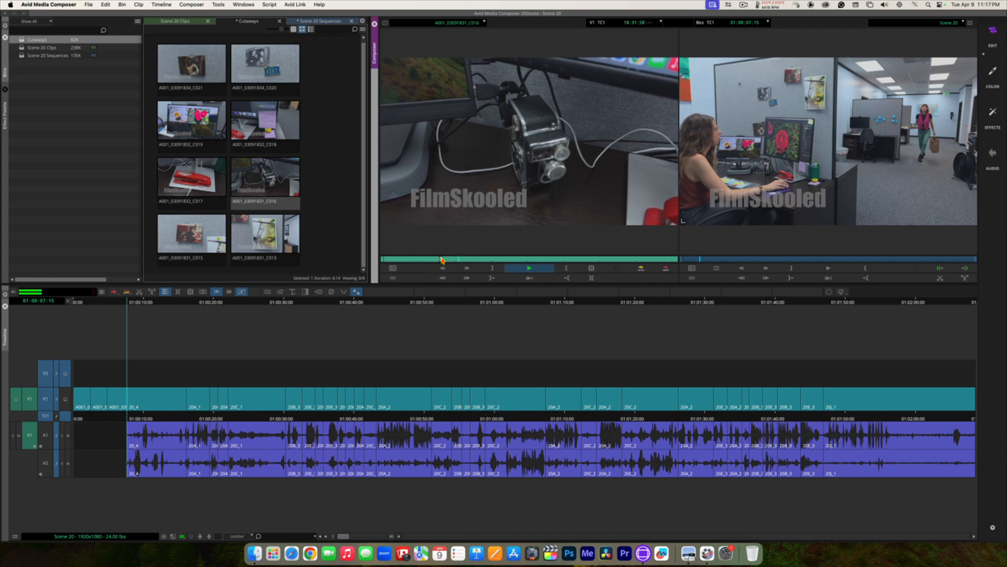
key("space")
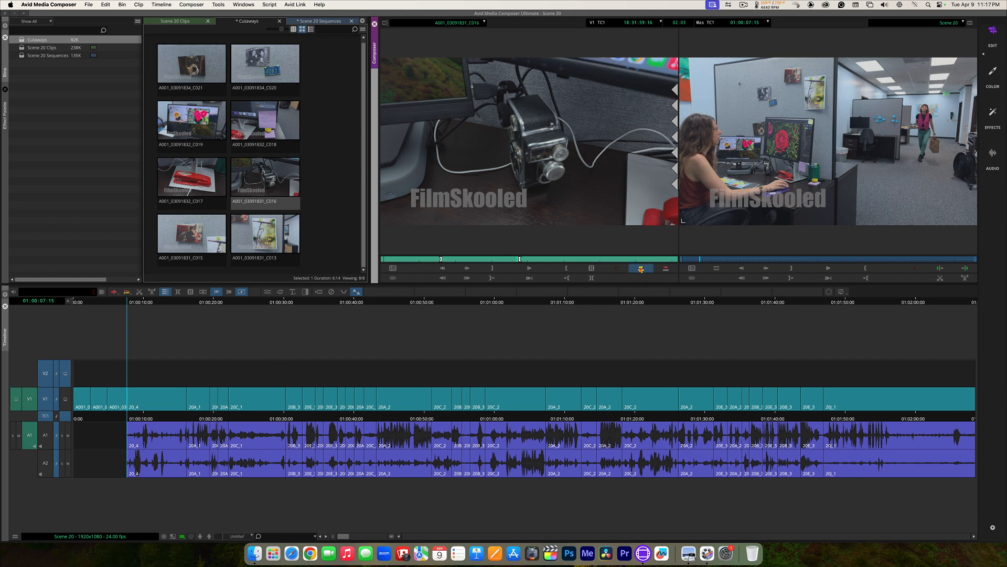
left_click(641, 269)
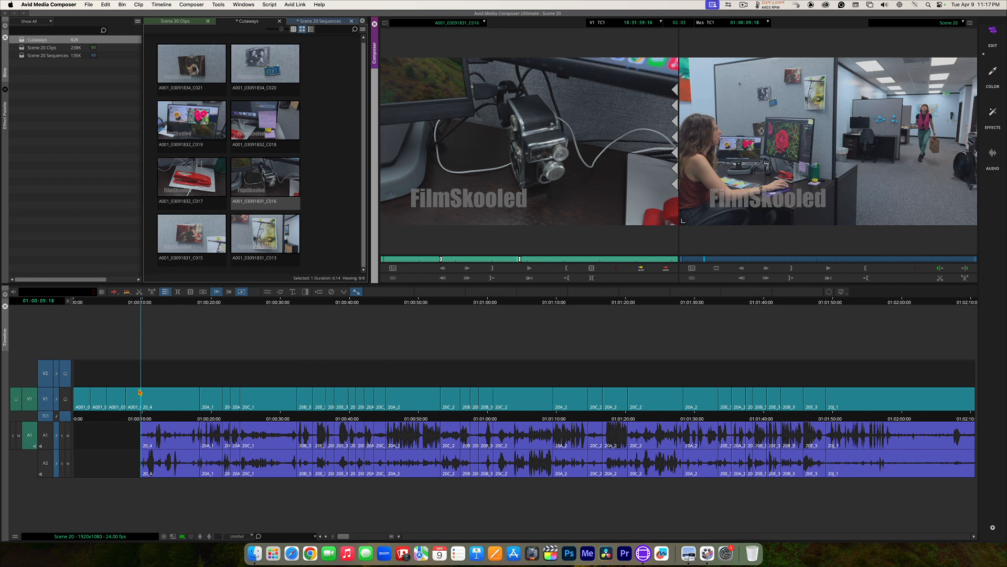
Mark about 02:11 of the sticky-note cutaway A001_03091832_C018 and splice it into the middle of clip 20_4 at 01:00:14:05
left_click(171, 398)
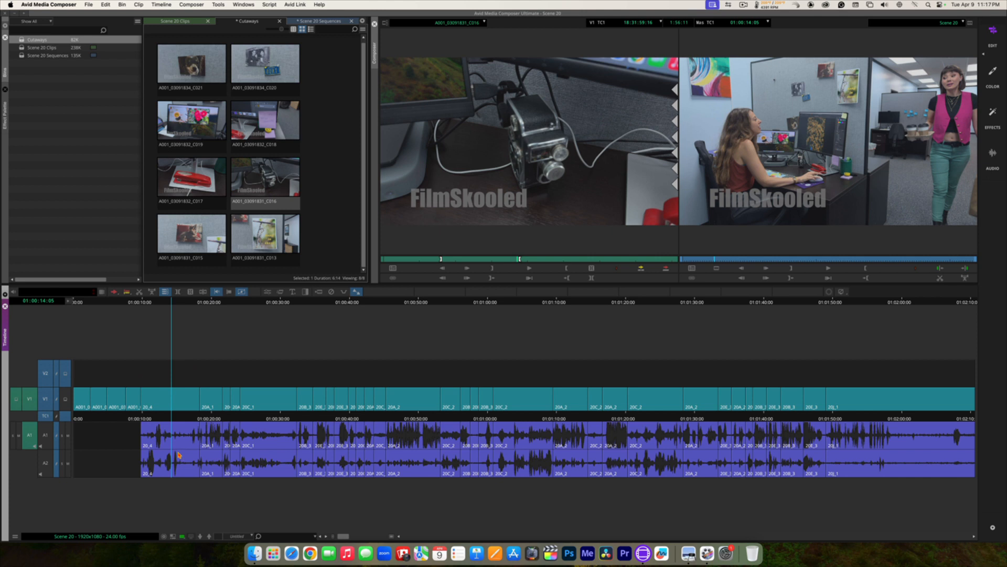
double_click(267, 119)
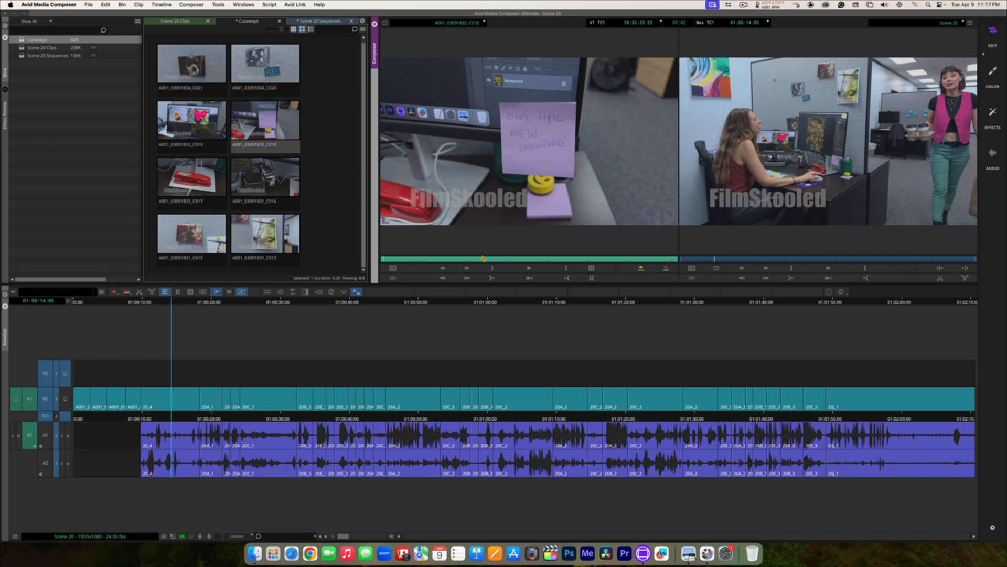
left_click_drag(485, 260, 445, 263)
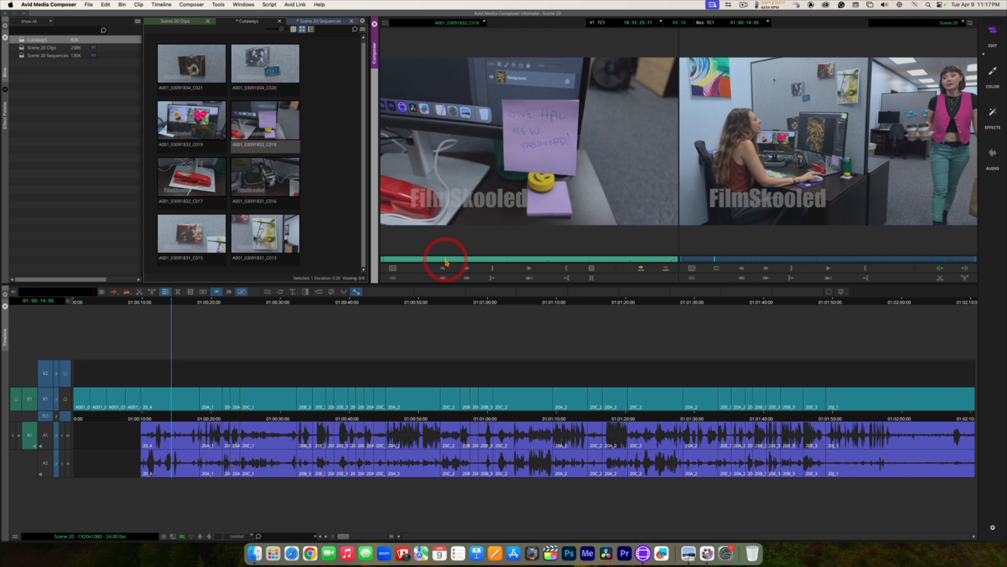
key("space")
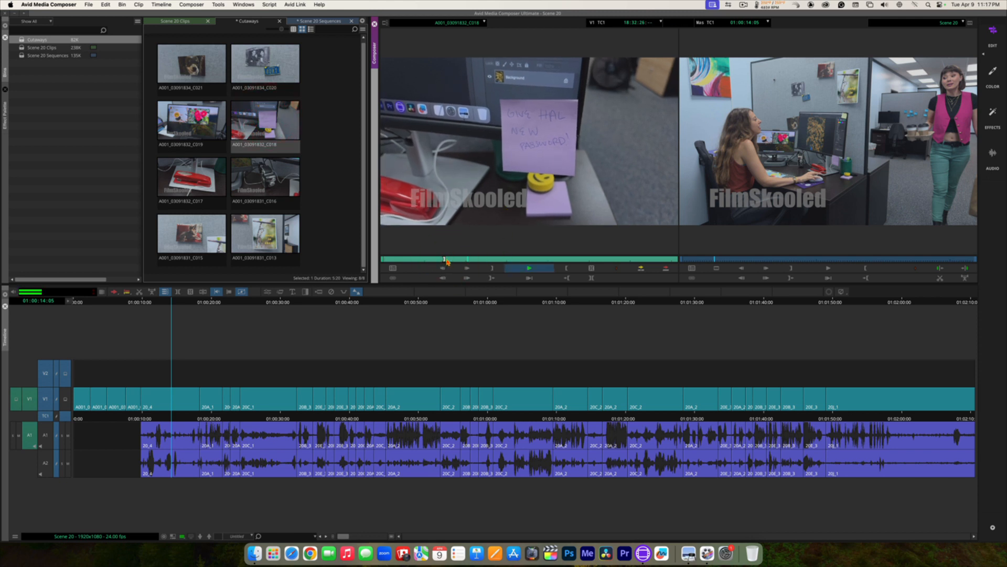
key("space")
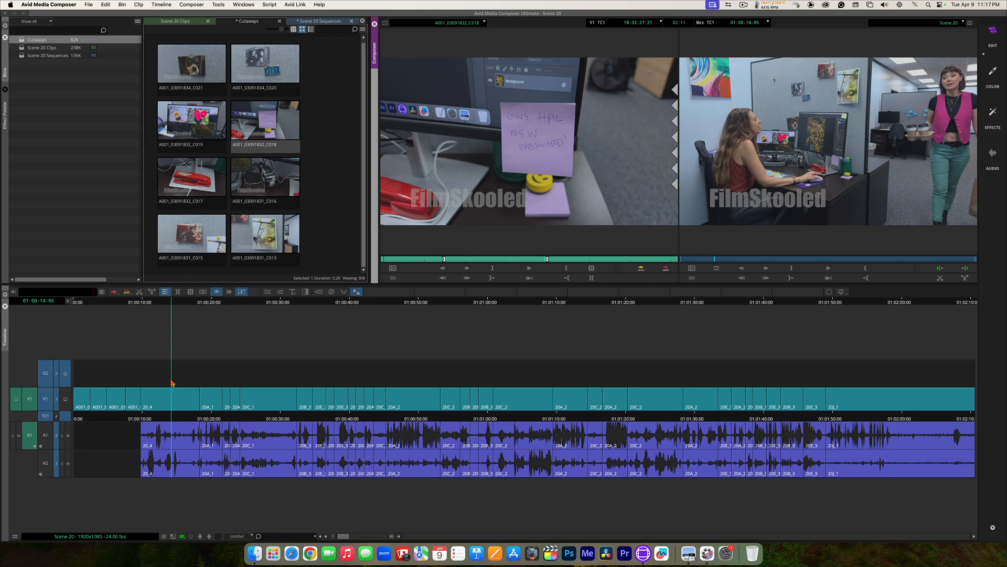
left_click(641, 268)
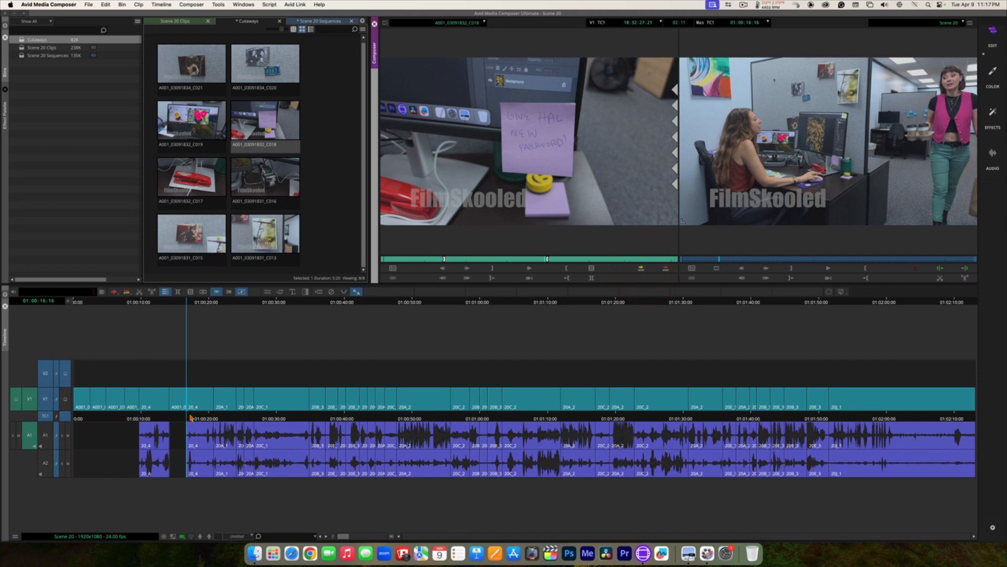
Play the sequence across the spliced sticky-note cutaway and undo that splice
left_click_drag(192, 416, 143, 415)
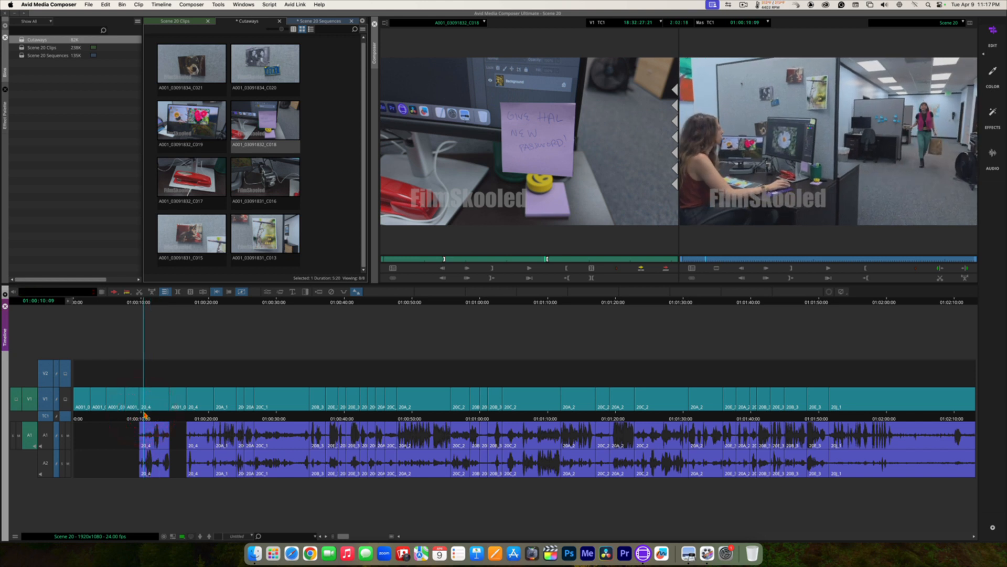
key("space")
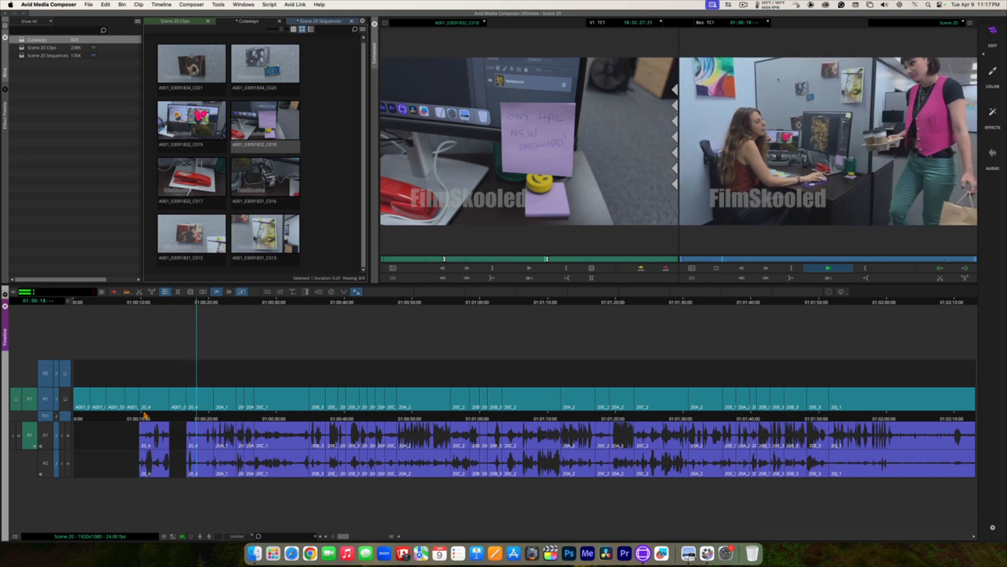
key("space")
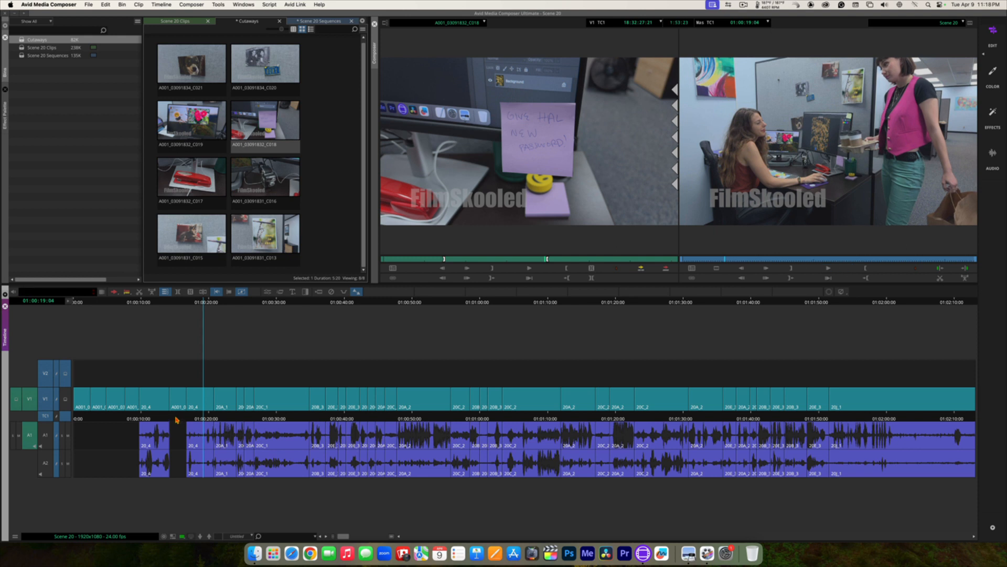
key("super+z")
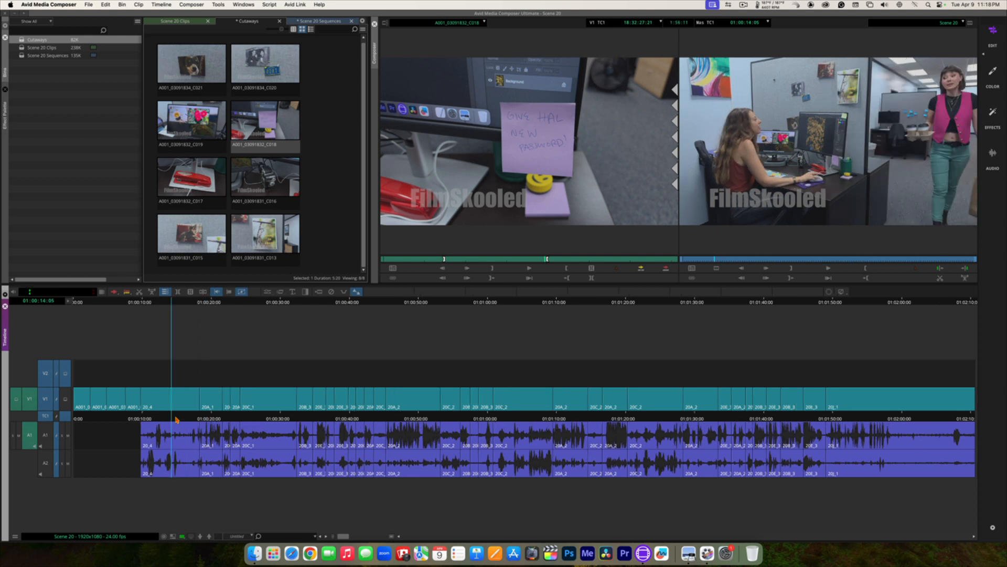
Park at the head of clip 20_4 at 01:00:09:18, and load and play clip 20F_3 from the Scene 20 Clips bin
left_click(147, 416, "super")
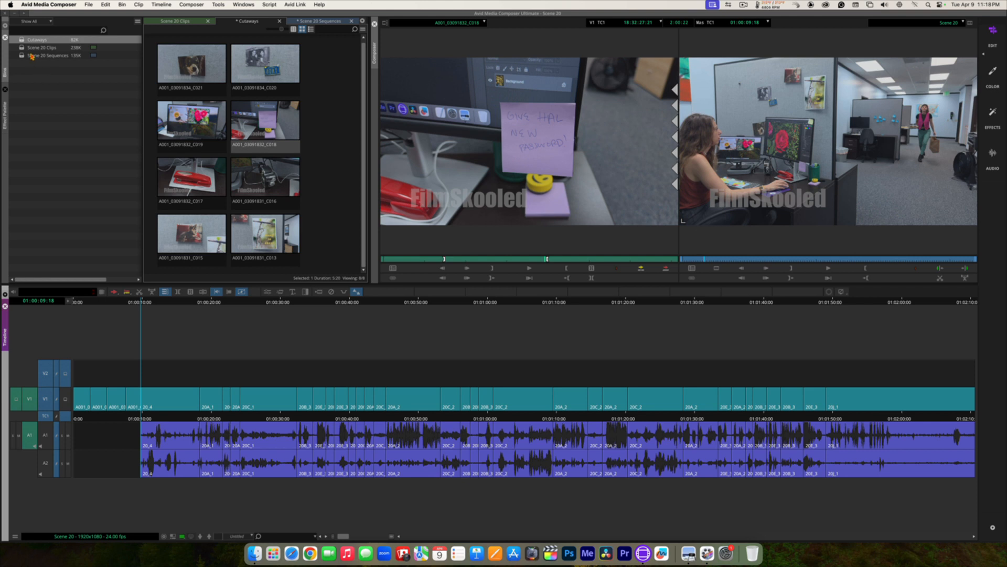
left_click(177, 21)
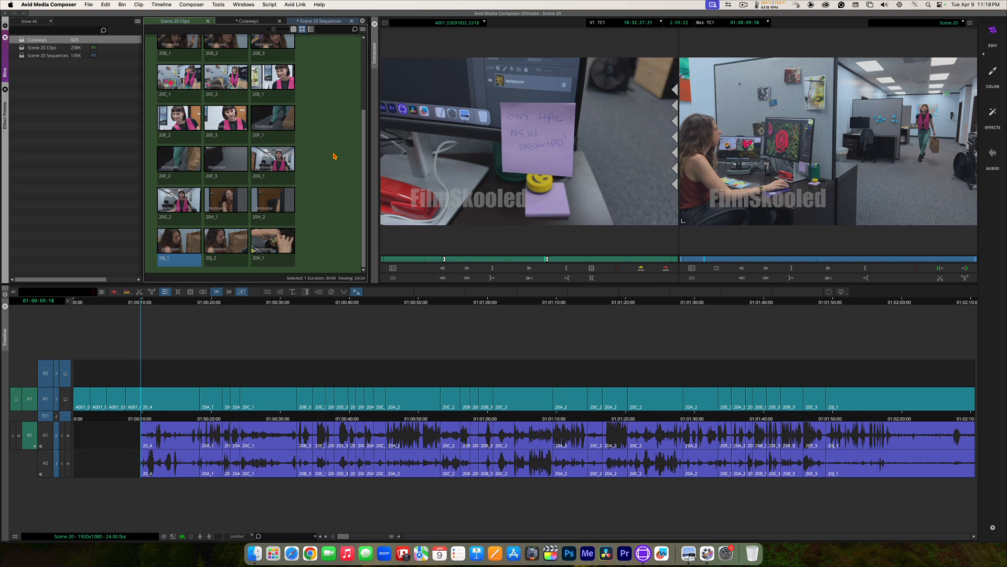
double_click(223, 160)
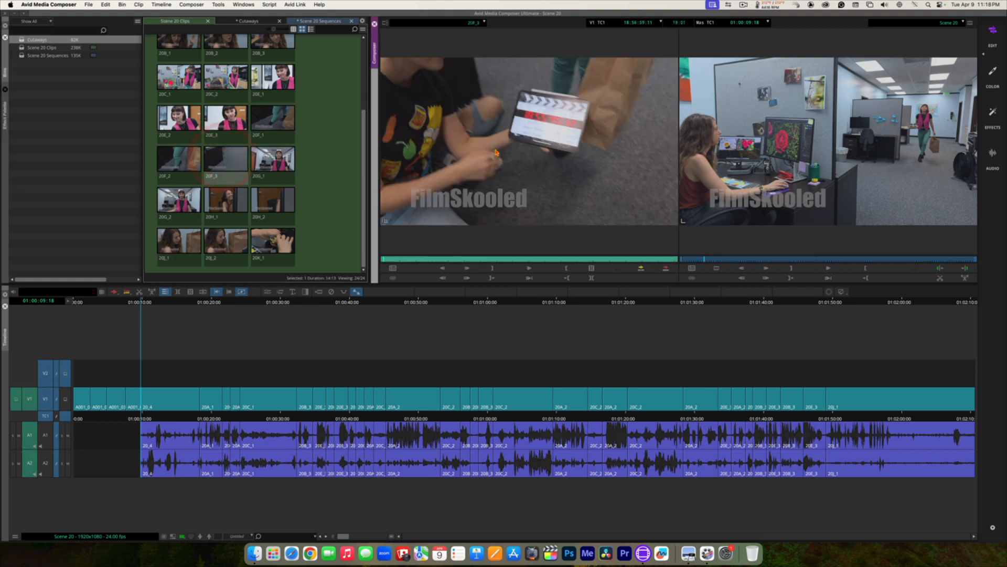
left_click(530, 268)
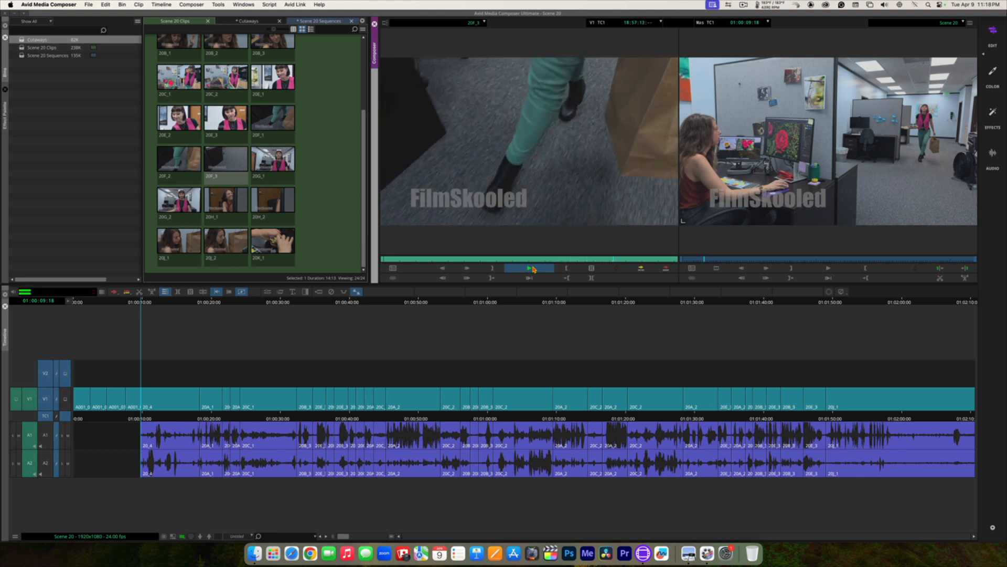
left_click(533, 269)
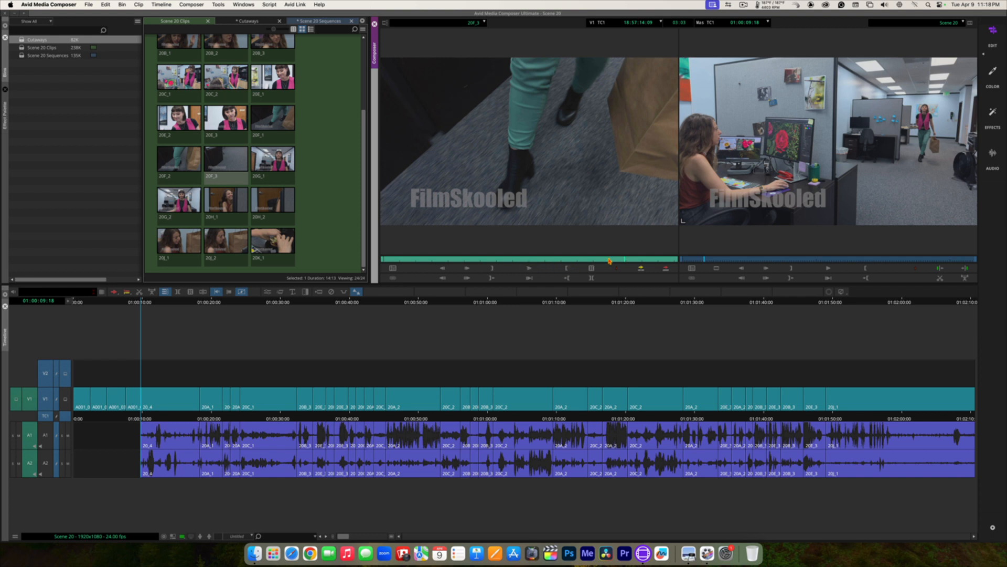
Mark a section of walking feet about 03:07 long in clip 20F_3 with in and out points
left_click(599, 261)
left_click_drag(600, 261, 557, 259)
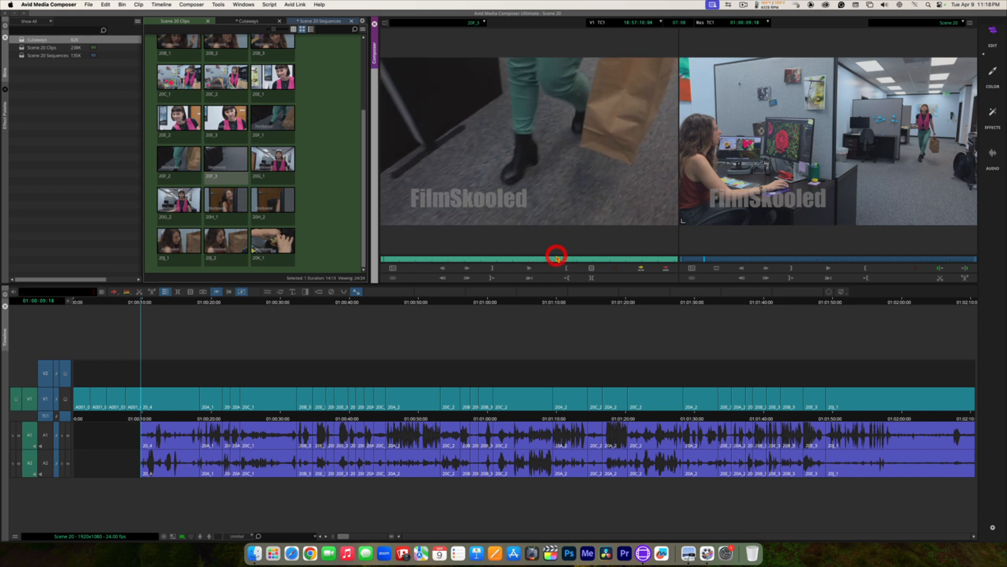
key("space")
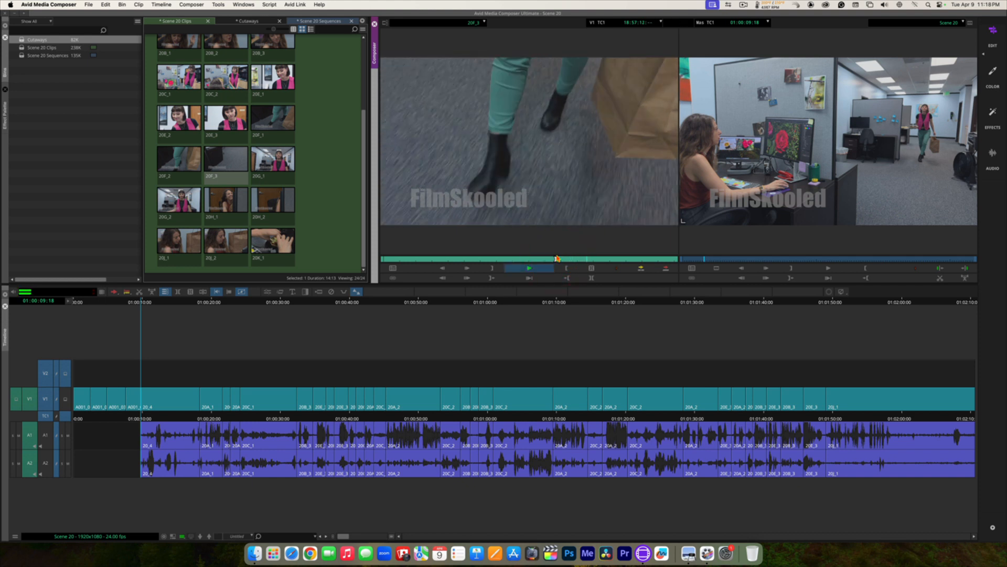
key("space")
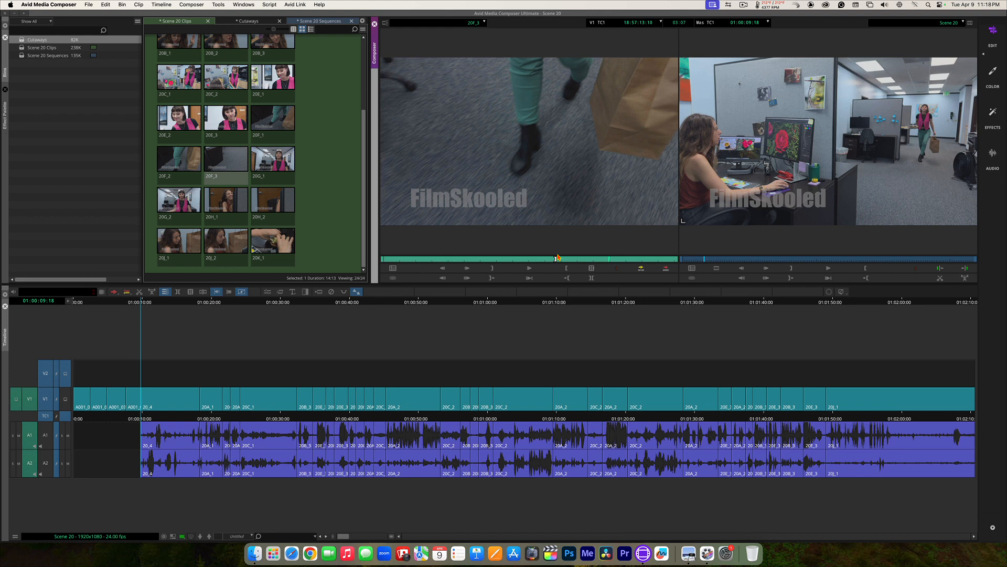
key("o")
Turn on record tracks A1 and A2 and splice the marked 20F_3 section with its audio in at 01:00:09:18
left_click(50, 440)
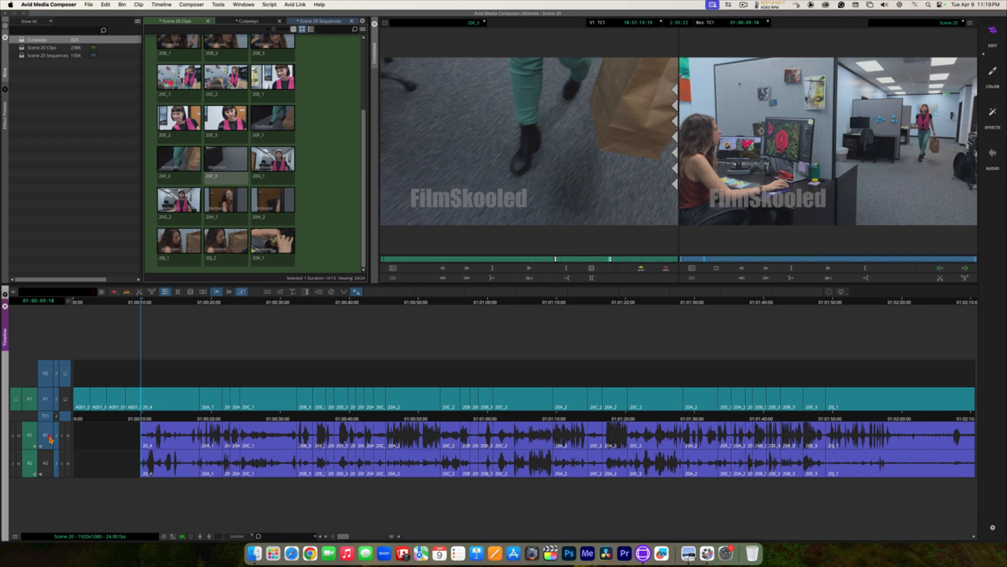
left_click(49, 458)
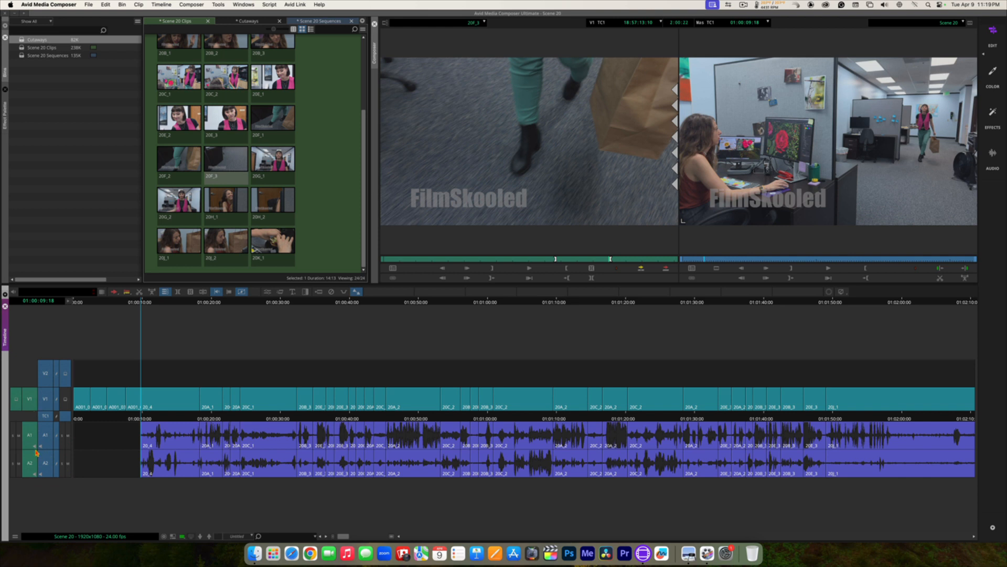
left_click(642, 269)
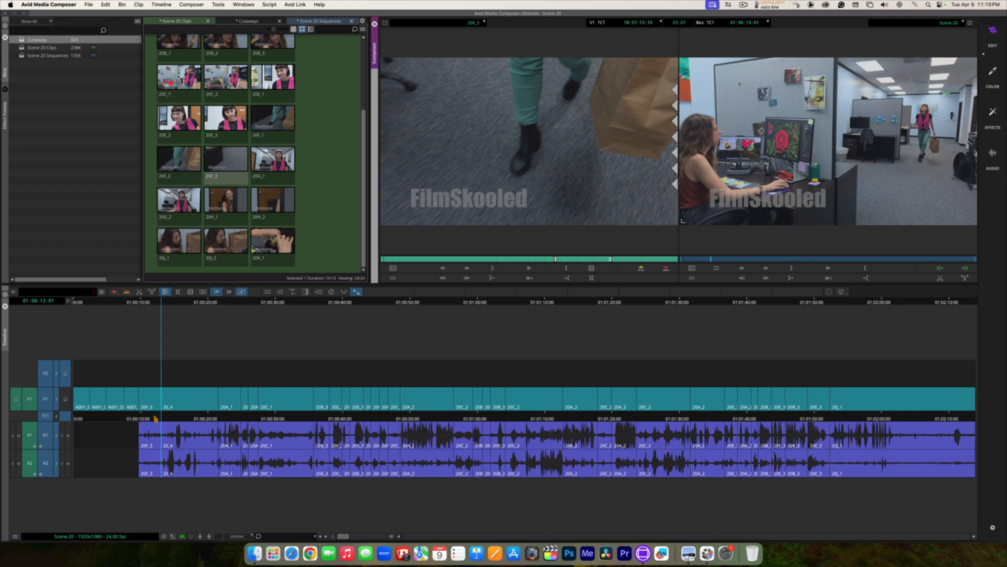
Play the sequence from its start through the cutaways and the new 20F_3 shot to 01:00:26:16
left_click_drag(139, 419, 42, 415)
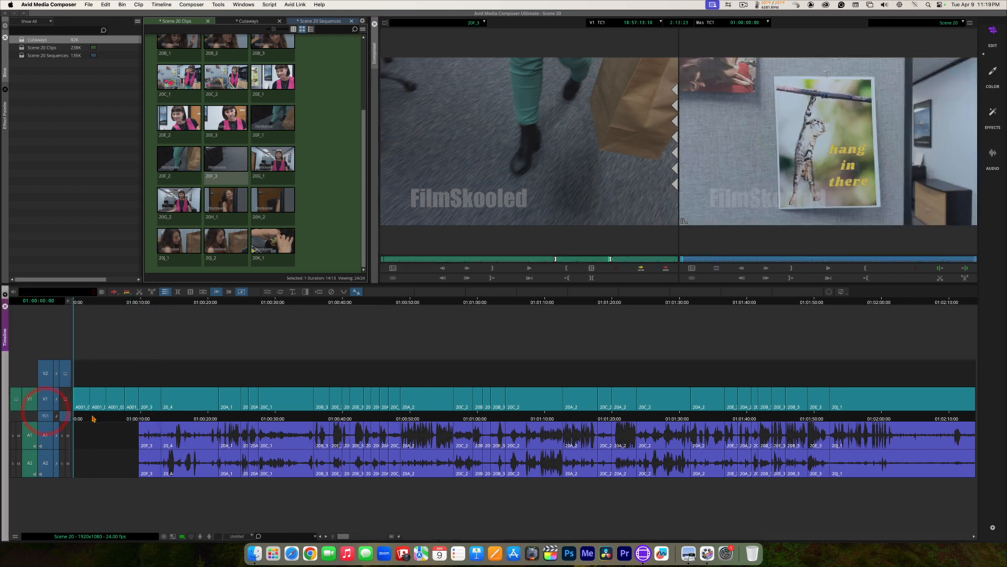
key("space")
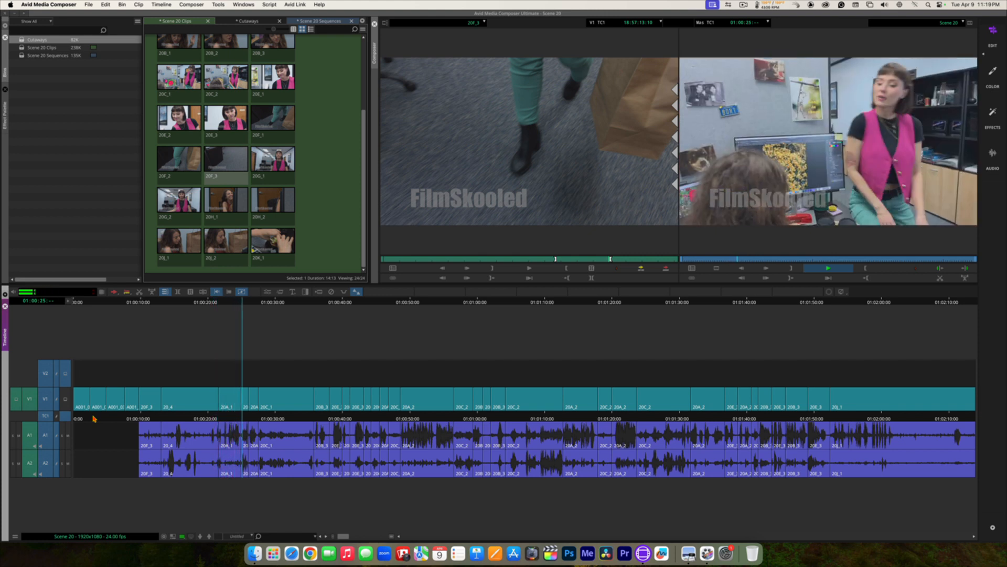
key("space")
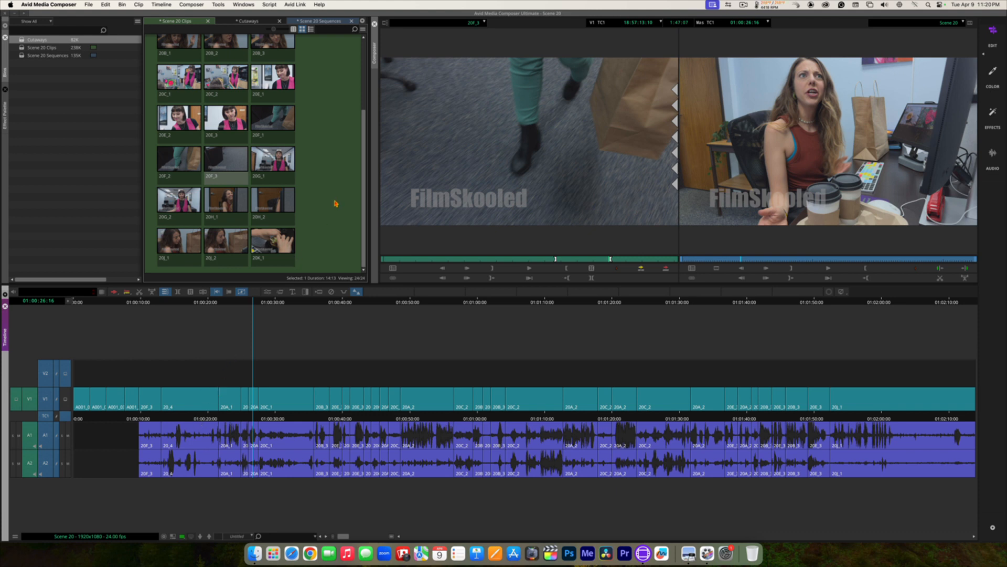
Load clip 20G_2 from the Scene 20 Clips bin and play it to find the end of the usable action
left_click(365, 154)
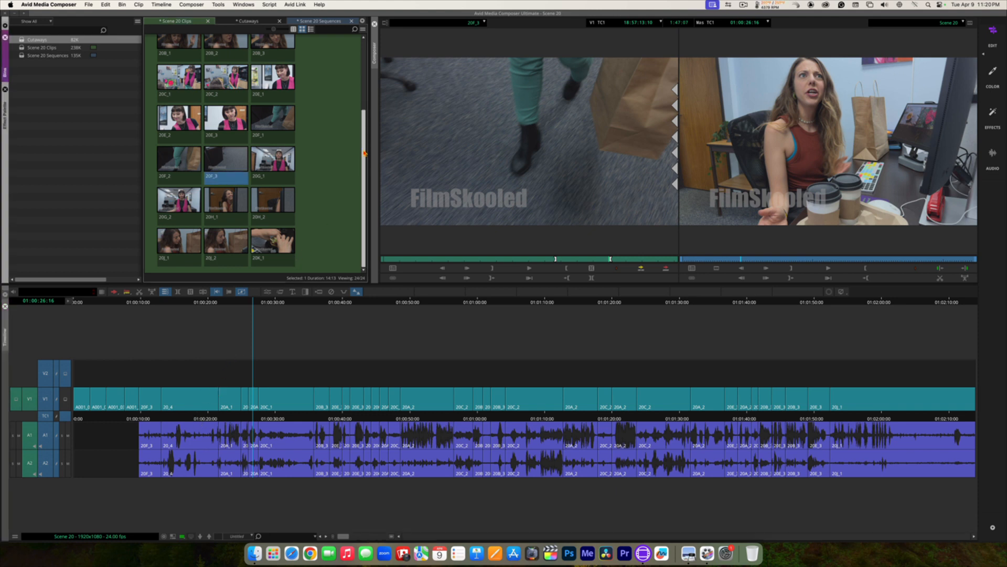
mouse_move(365, 153)
left_mouse_down()
mouse_move(363, 135)
mouse_move(359, 161)
left_mouse_up()
double_click(174, 204)
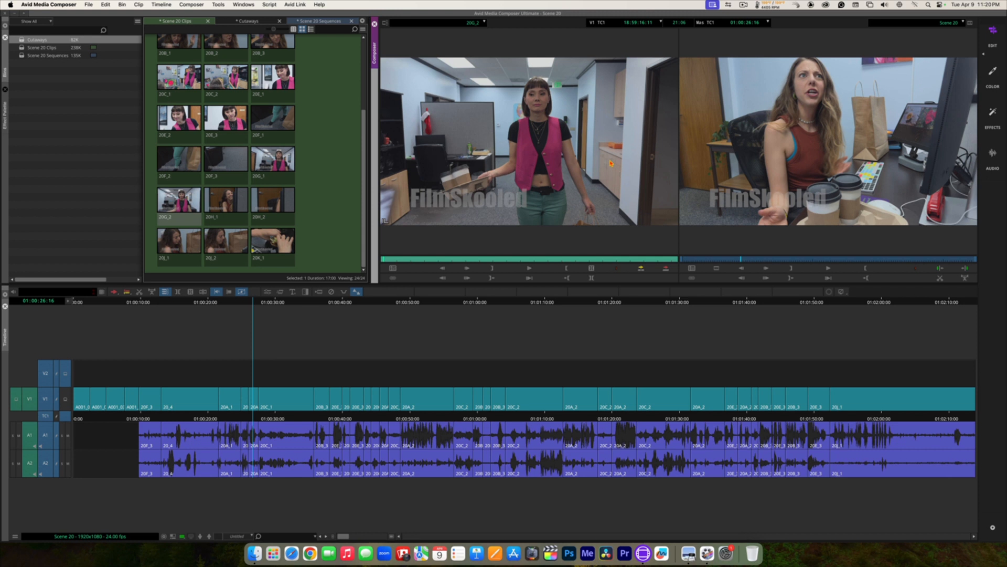
left_click(528, 269)
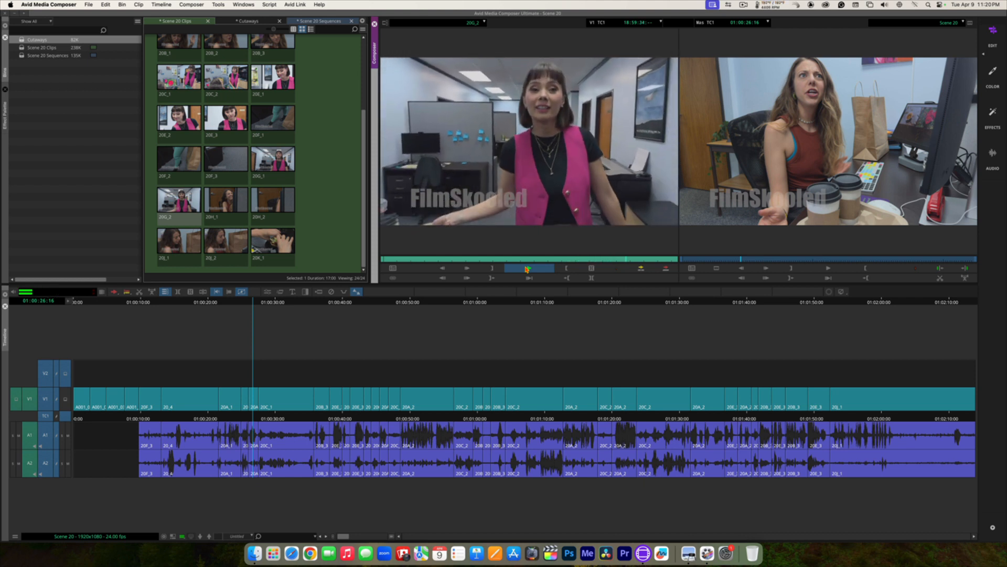
left_click(527, 269)
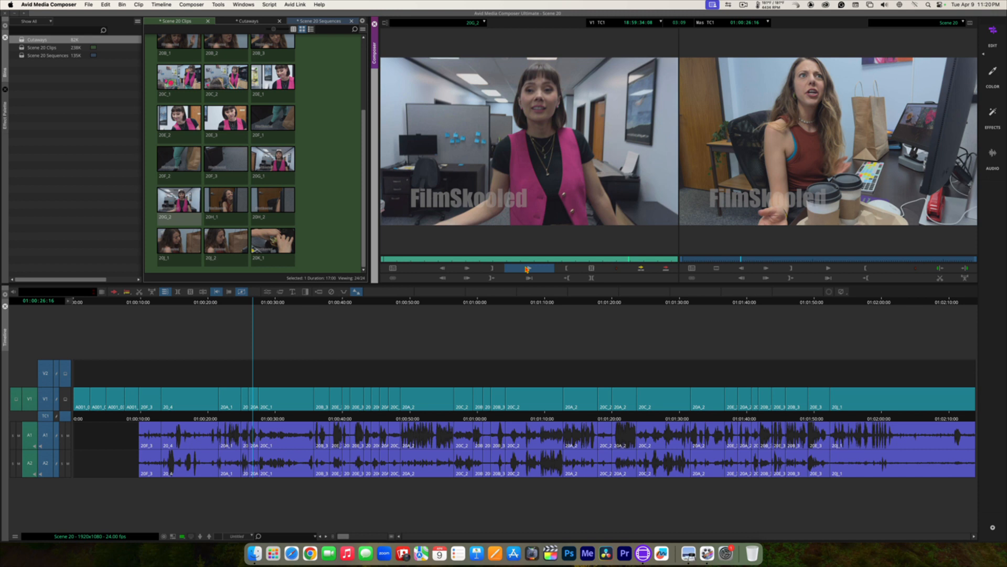
Replay the last part of clip 20G_2 and mark an out point at 18:59:34:06
left_click_drag(630, 262, 622, 262)
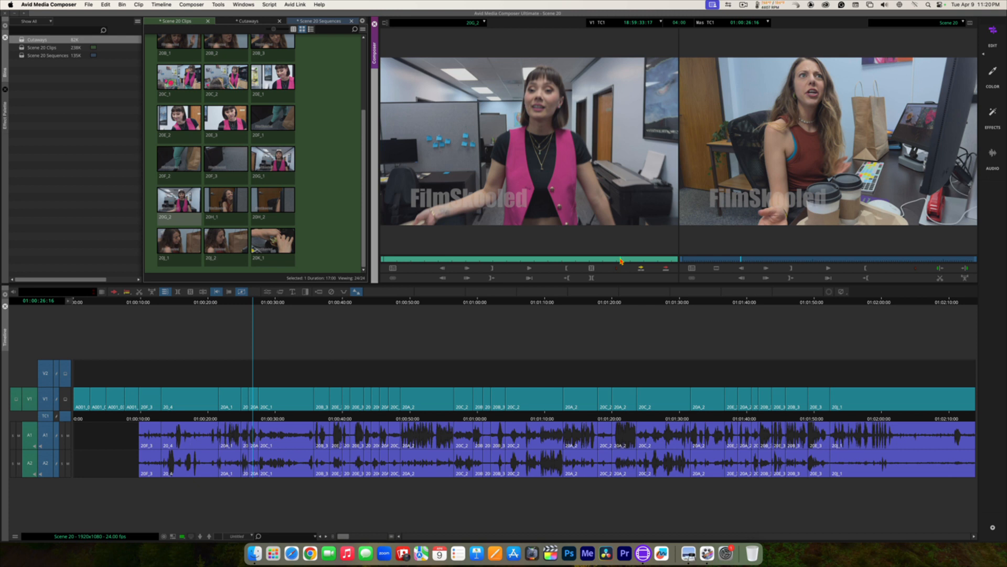
left_click_drag(622, 262, 608, 259)
key("space")
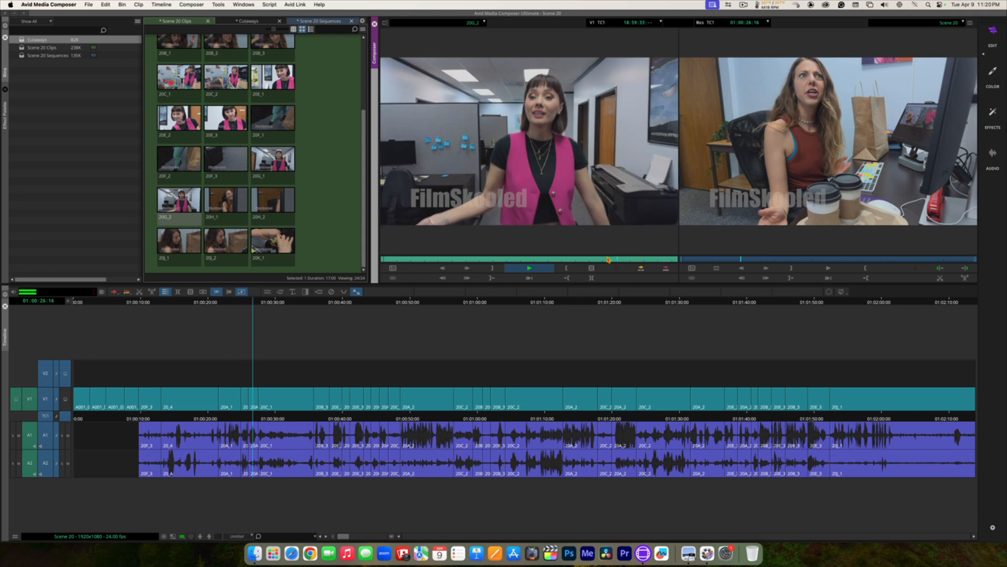
key("space")
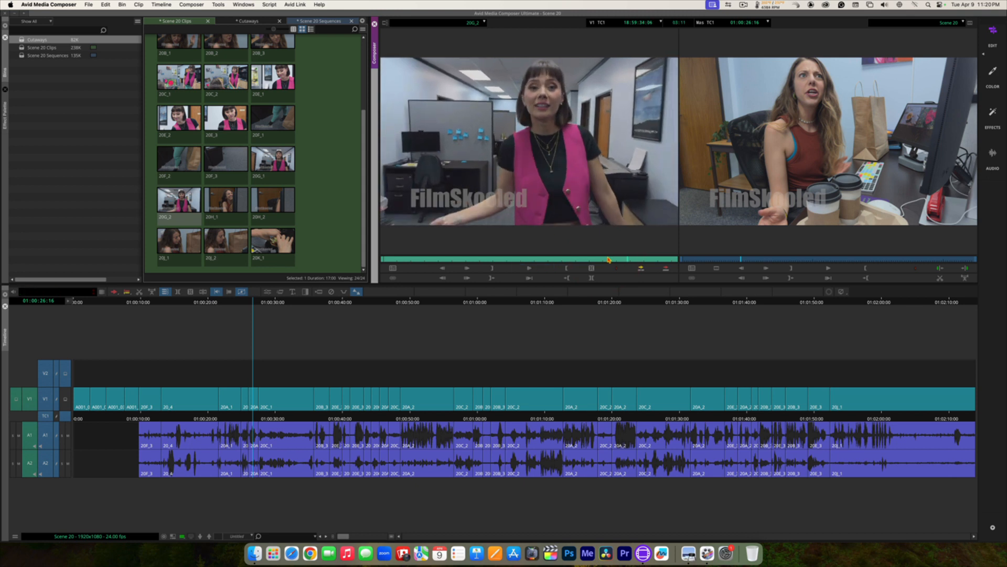
key("o")
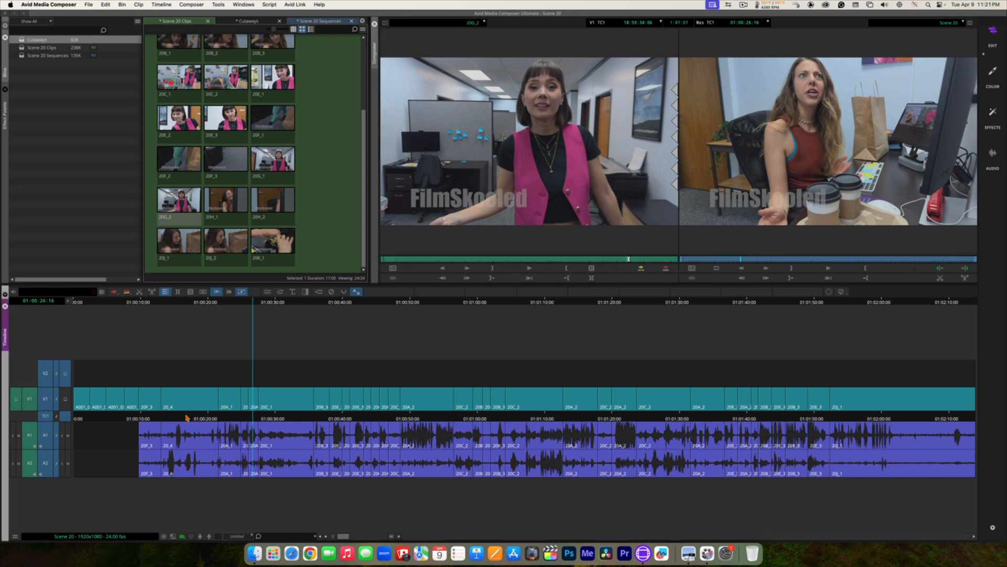
Review the walking action in 20_4, then park at the clip's head and mark an in point at 01:00:13:01 in the sequence
left_click_drag(188, 417, 177, 416)
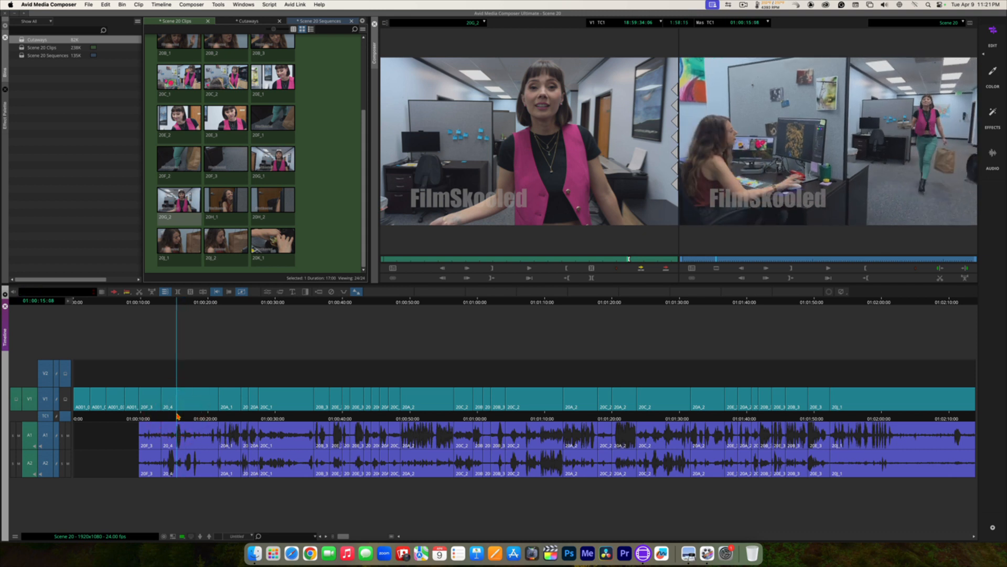
key("space")
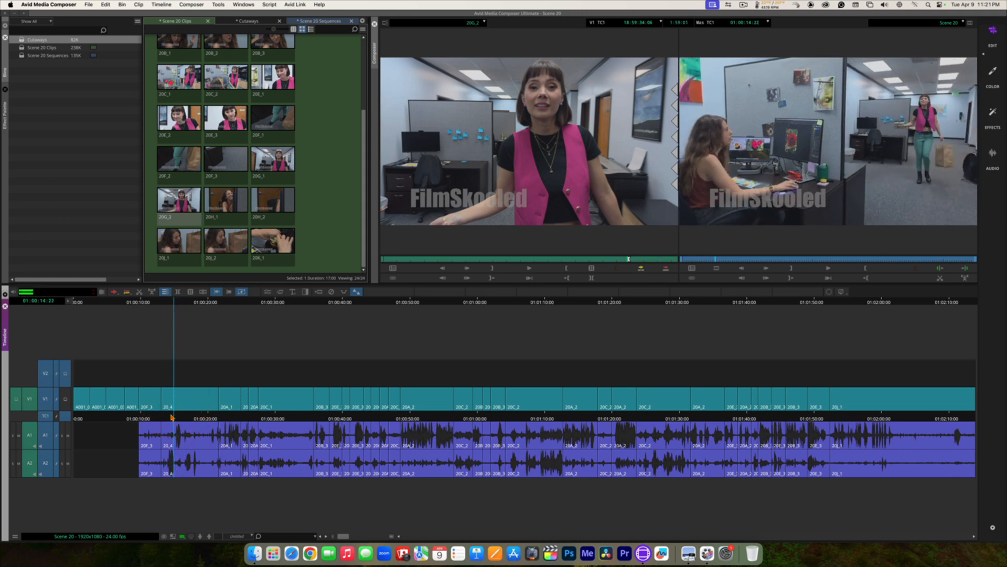
left_click(169, 414)
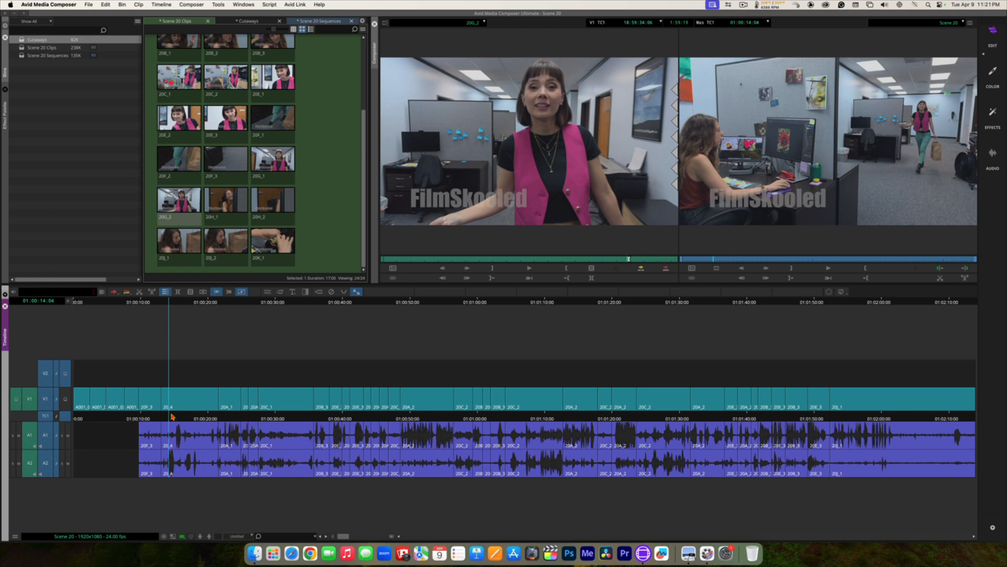
left_click(162, 417)
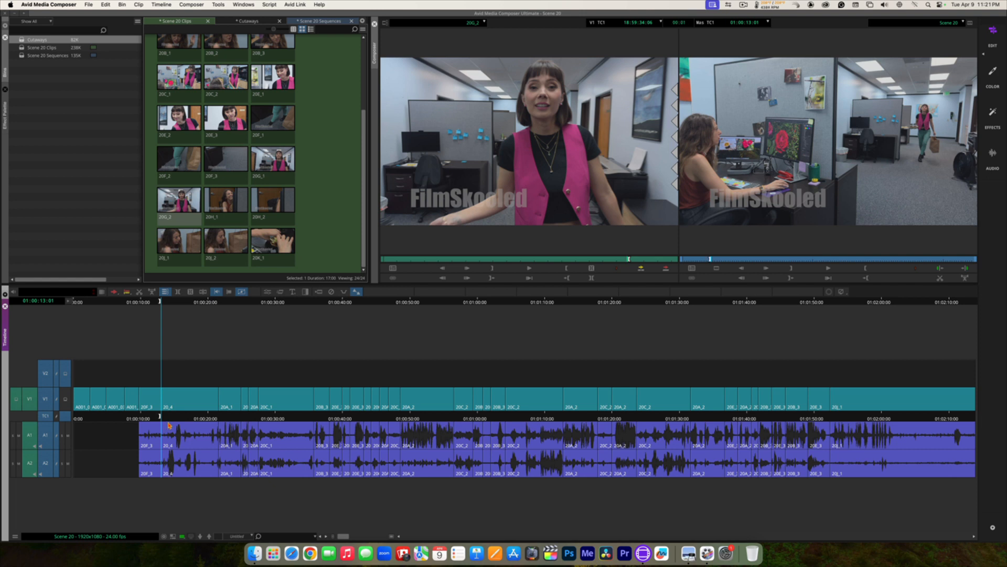
Play 20_4 from the in point, back up to 01:00:15:01, and mark an out point there in the sequence
key("space")
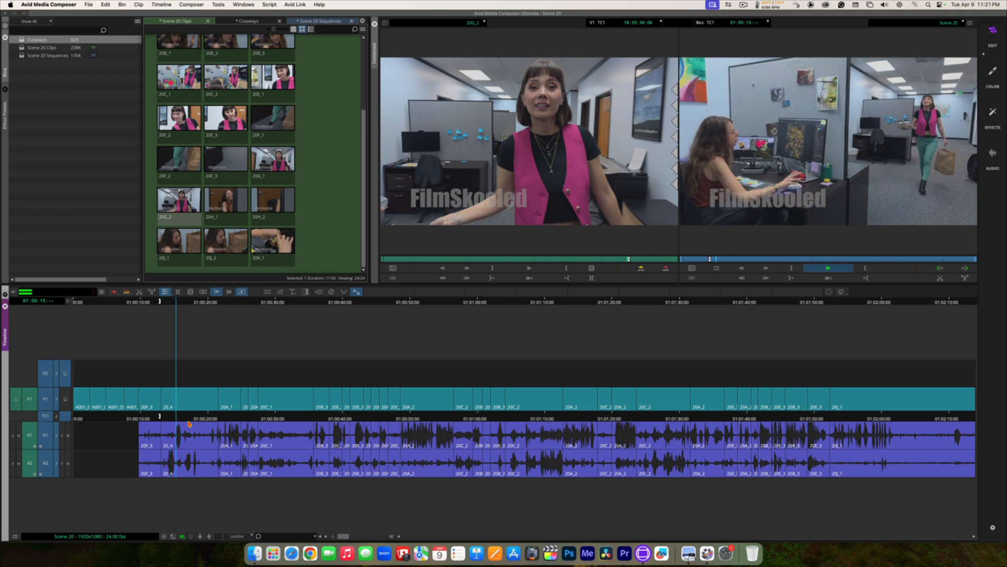
key("space")
key("Left")
key("Left")
key("Left")
key("Left")
key("Left")
key("Left")
key("Left")
key("Left")
key("Left")
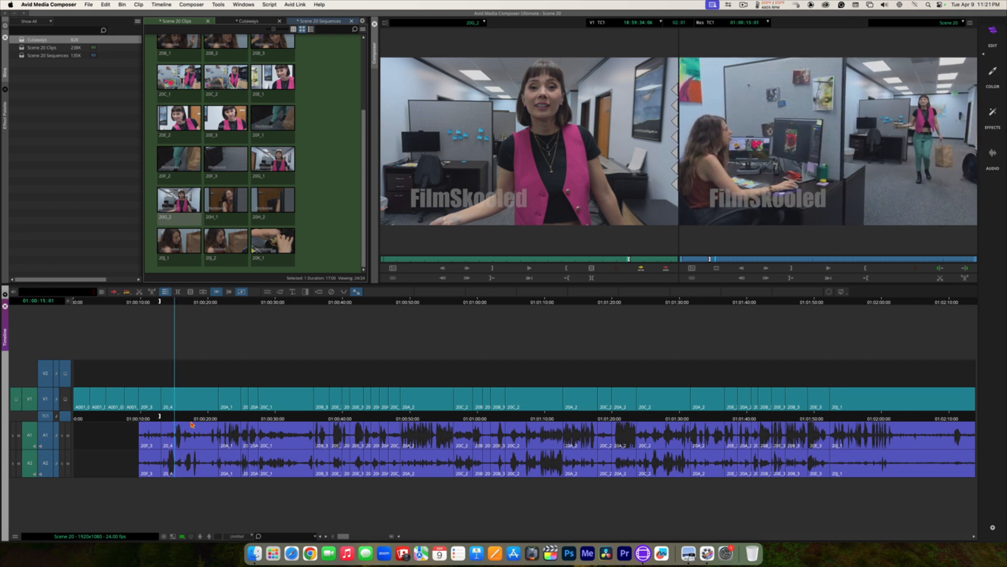
key("i")
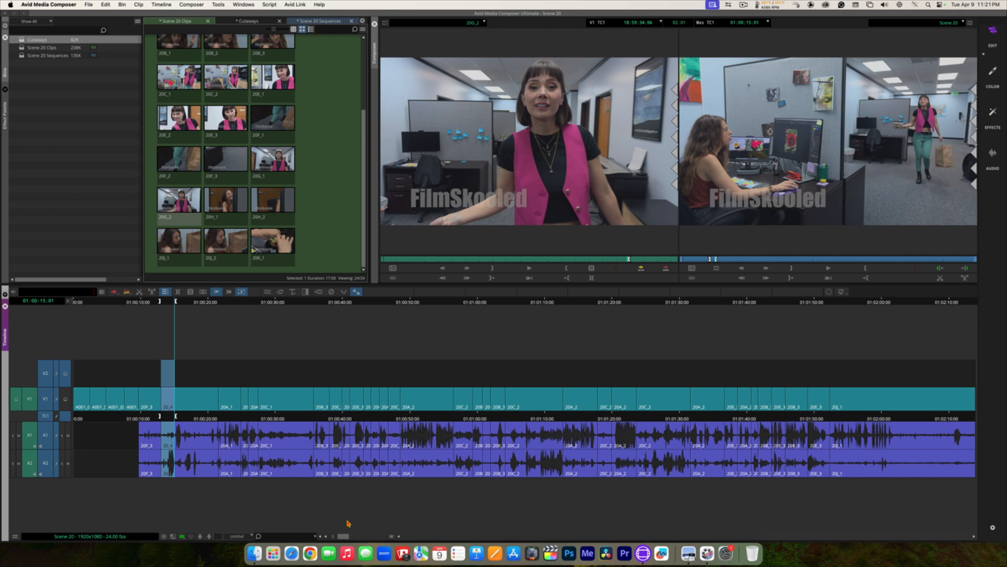
Overwrite the marked start of 20_4 with 20G_2, backtimed from its out point, on V1, A1 and A2
left_click_drag(344, 536, 373, 538)
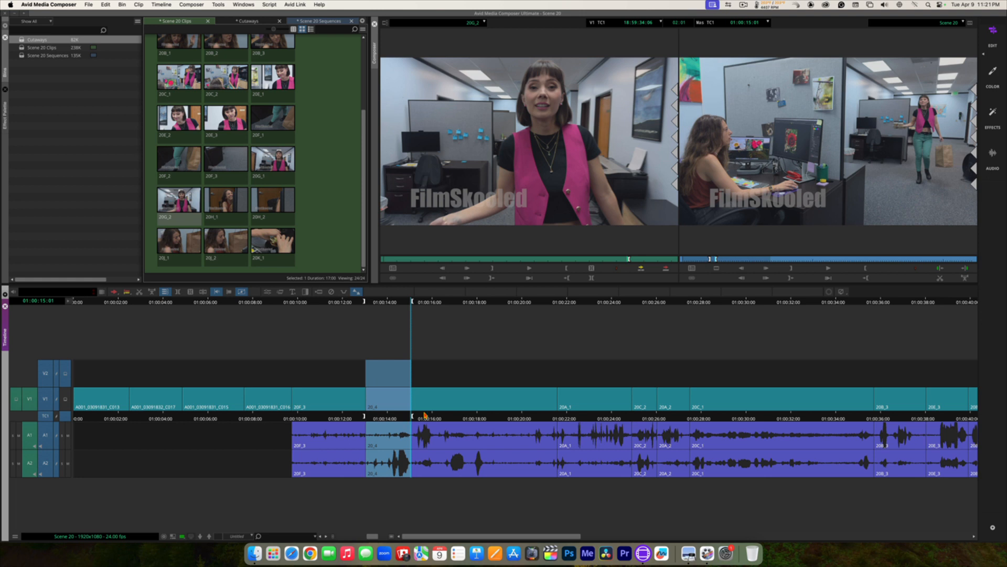
left_click(802, 207)
left_click(803, 205)
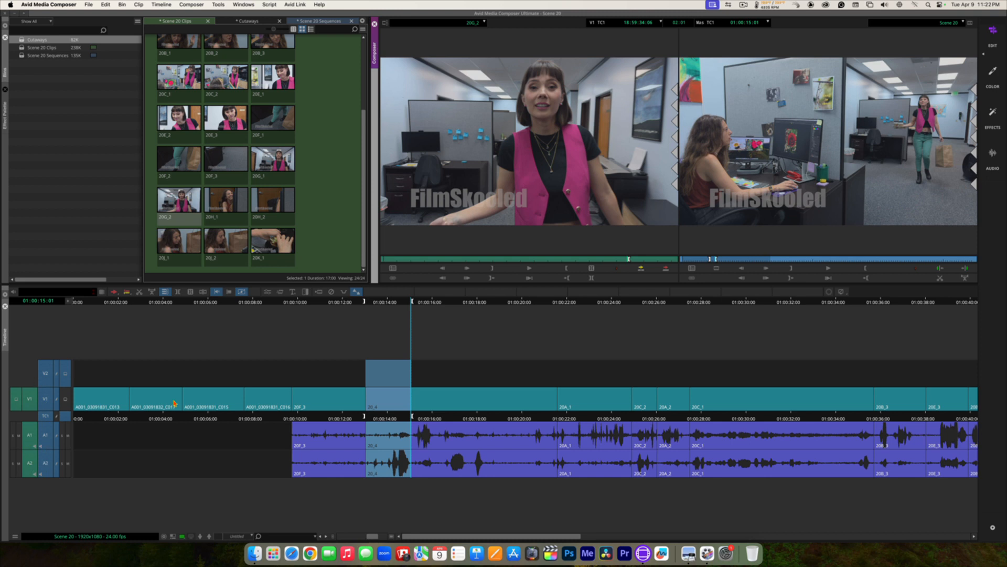
left_click(667, 269)
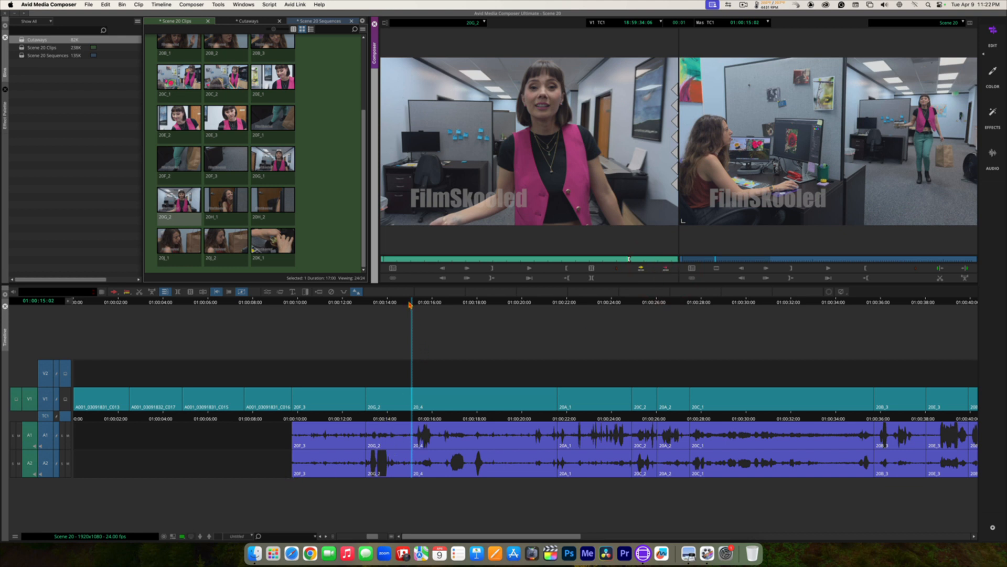
Play the sequence from the last cutaway through the 20F_3, 20G_2 and 20_4 shots to the head of 20A_1 at 01:00:21:14
left_click_drag(409, 303, 264, 302)
key("space")
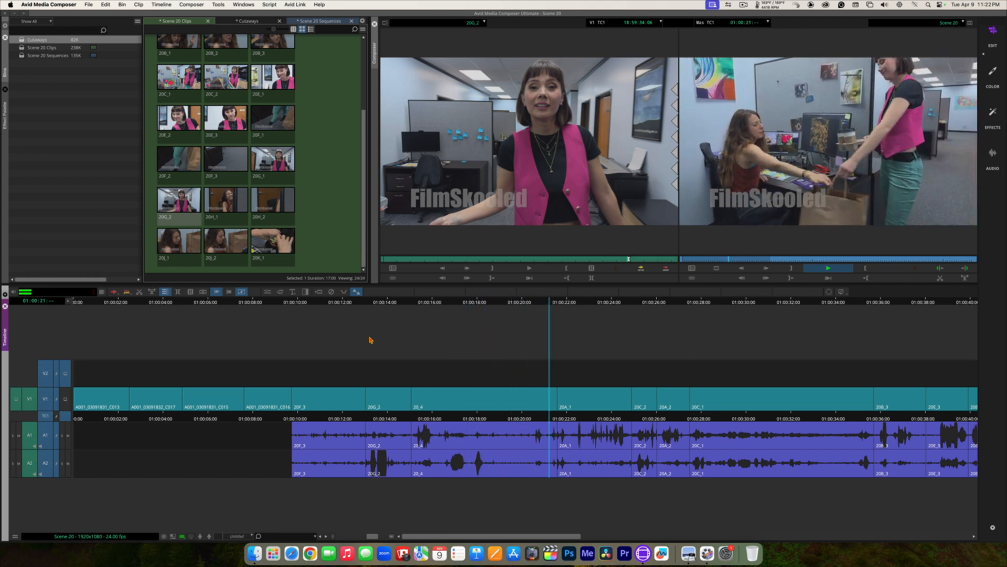
key("space")
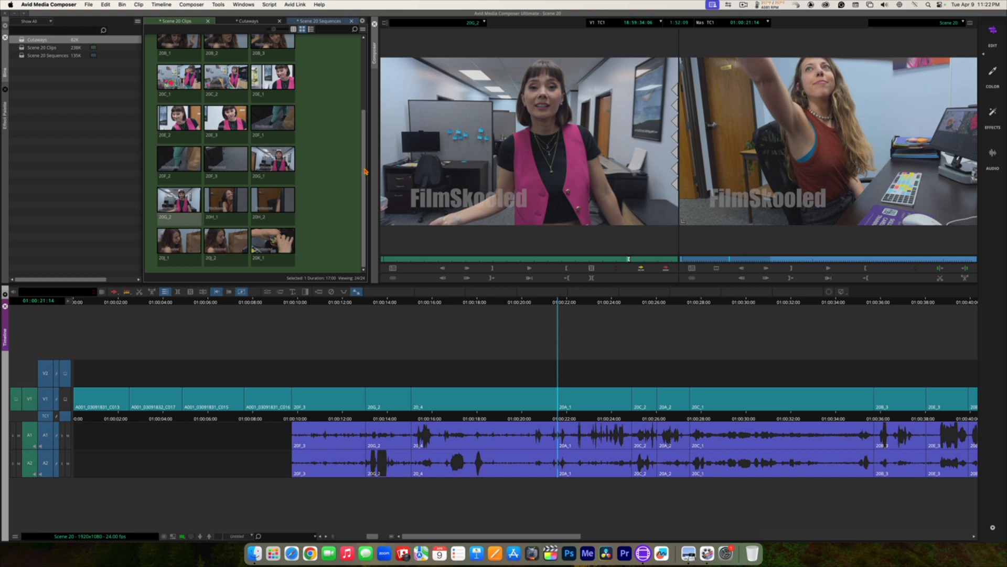
mouse_move(365, 172)
left_mouse_down()
mouse_move(362, 150)
mouse_move(366, 184)
left_mouse_up()
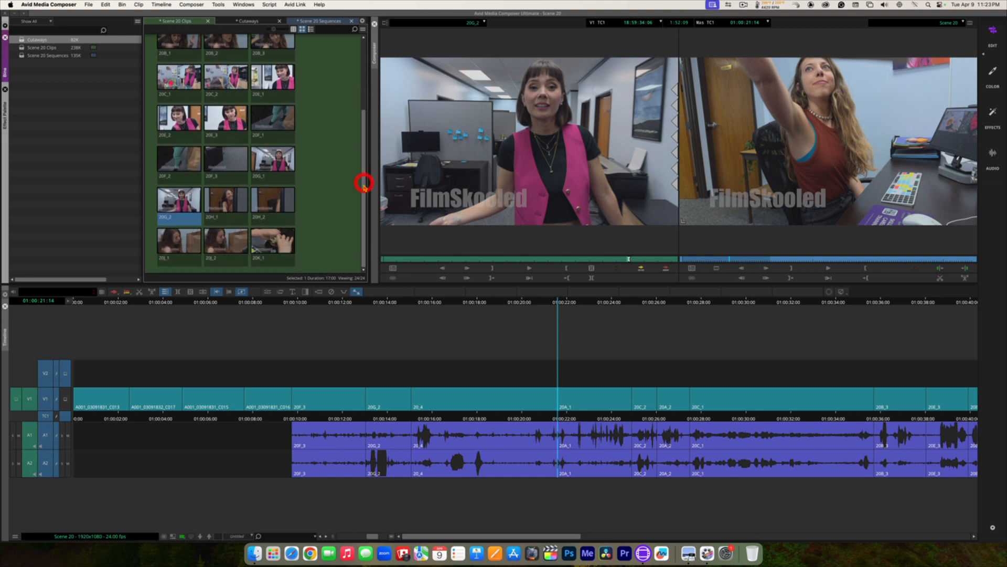
Save the bins, load clip 20H_2 in the source monitor and find where the woman leans out from behind the partition
key("super+s")
double_click(273, 202)
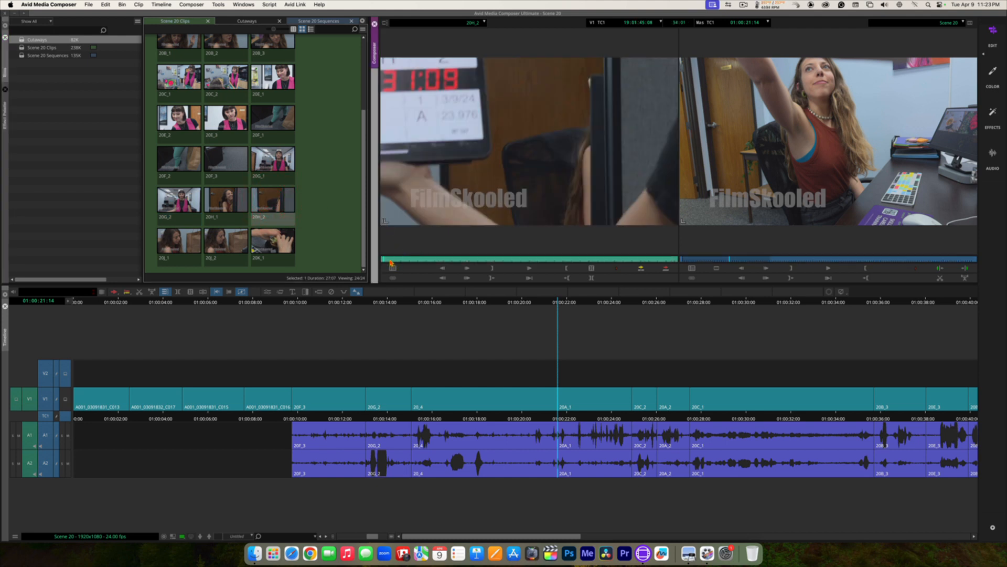
left_click(414, 217)
key("space")
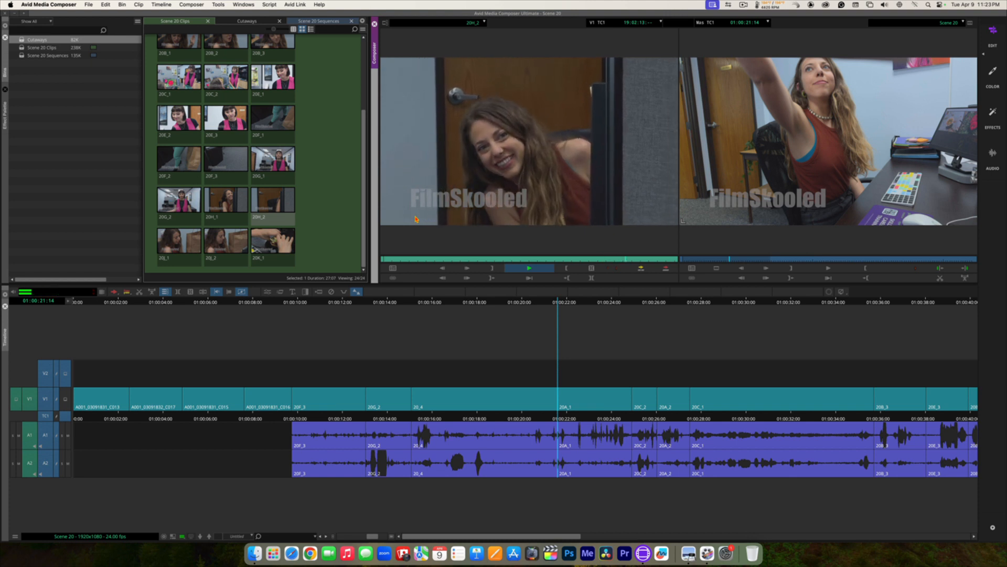
key("space")
key("j")
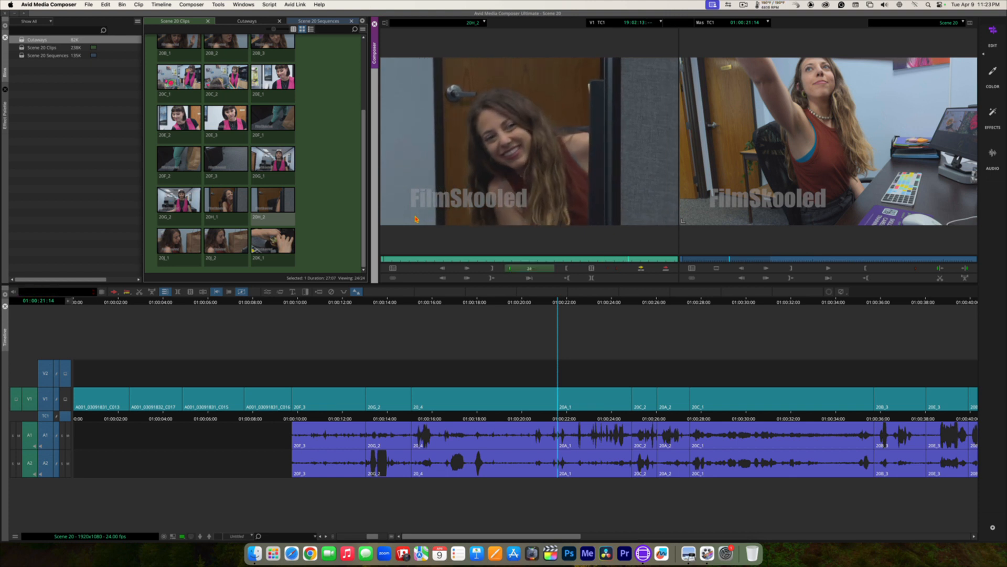
key("space")
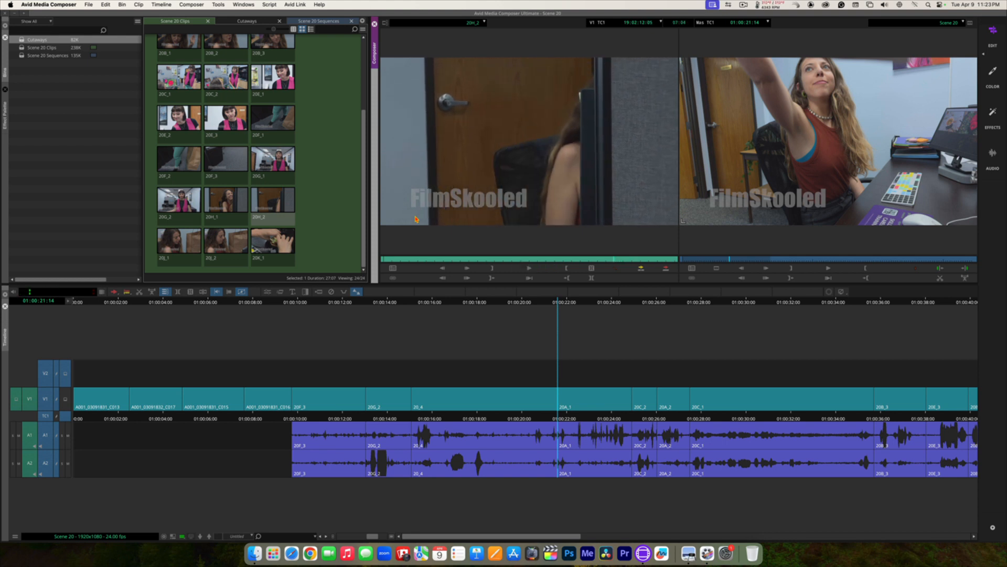
Mark the lean-out reaction in source clip 20H_2 with an In point at 19:02:12:05 and an Out point at 19:02:14:04
key("l")
key("k")
key("j")
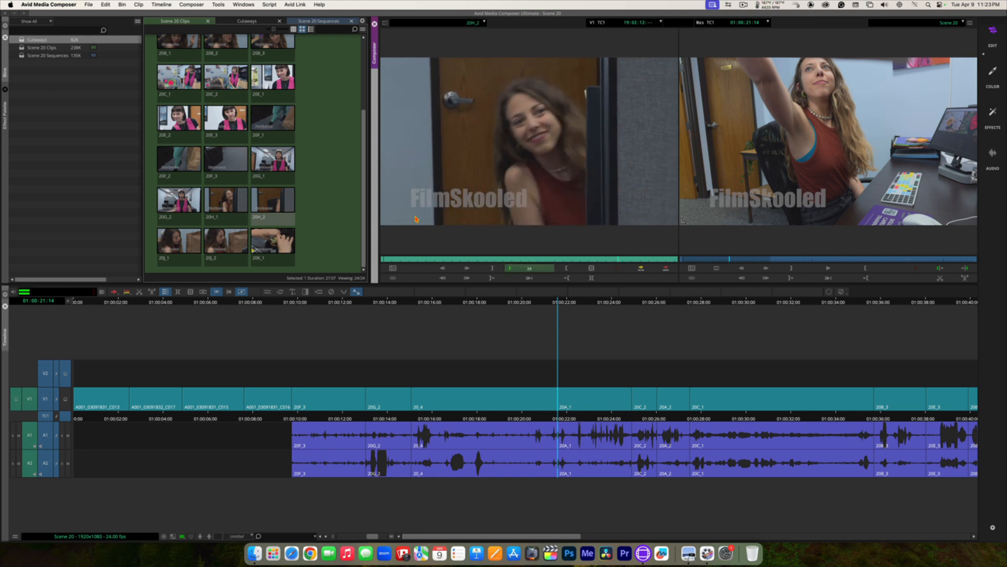
key("k")
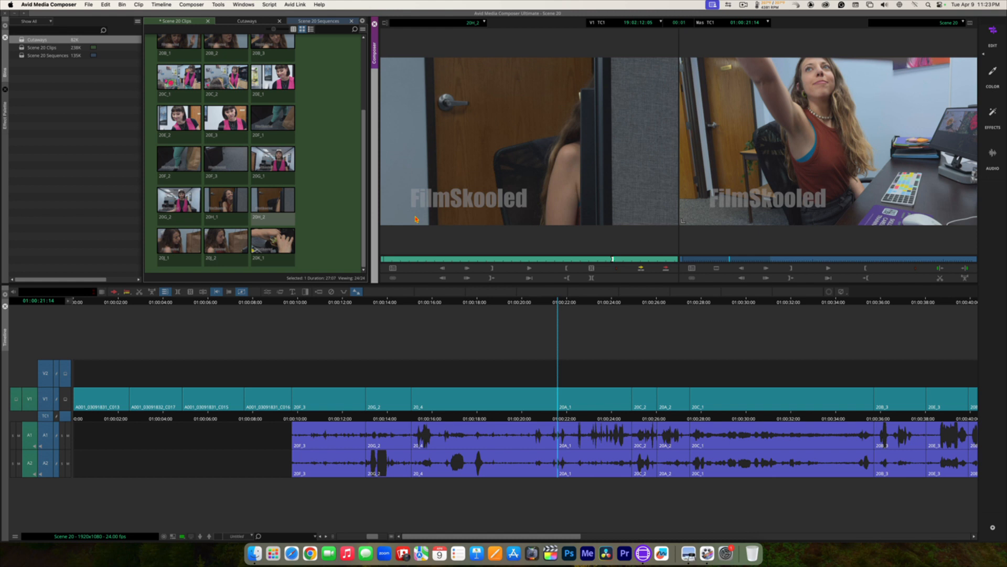
key("l")
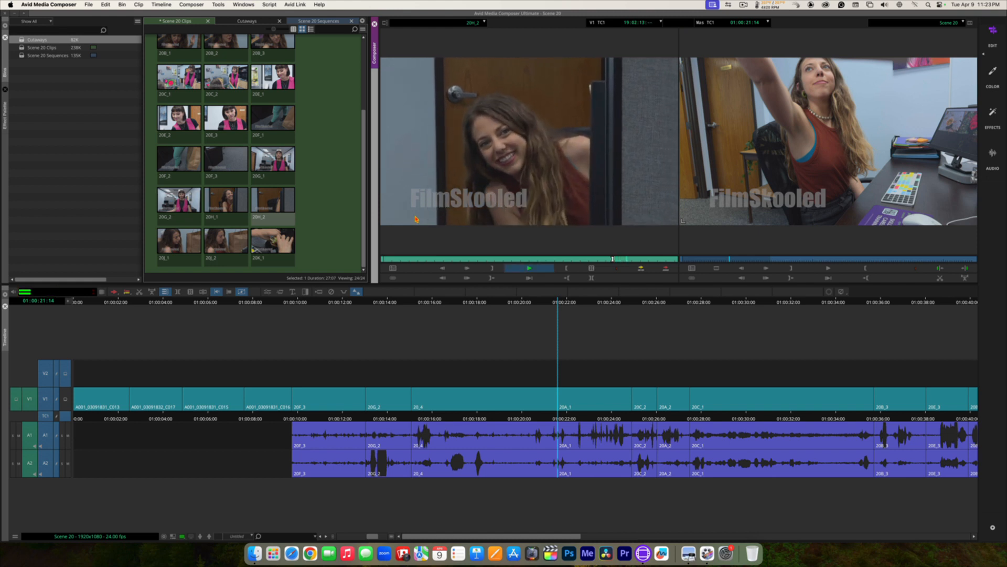
key("k")
key("l")
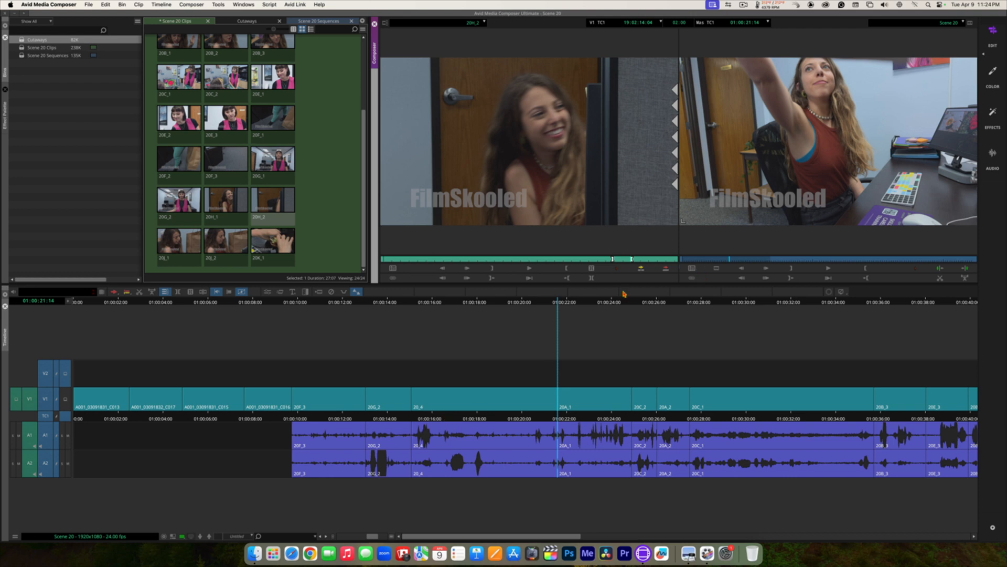
Review the cut from 20G_2 to 20_4 in the sequence and mark an In point at the start of 20_4, 01:00:15:02
left_click_drag(456, 419, 403, 412)
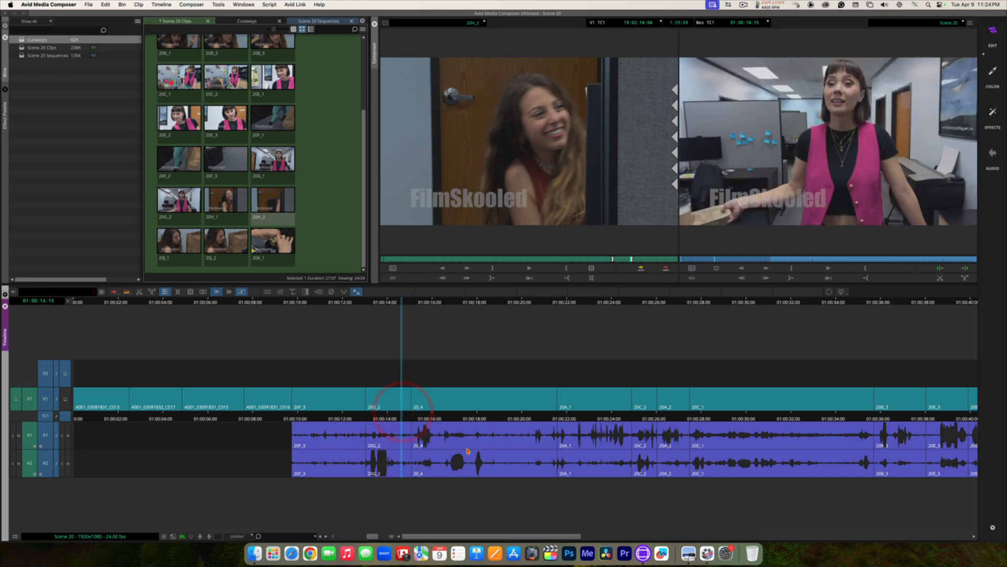
key("space")
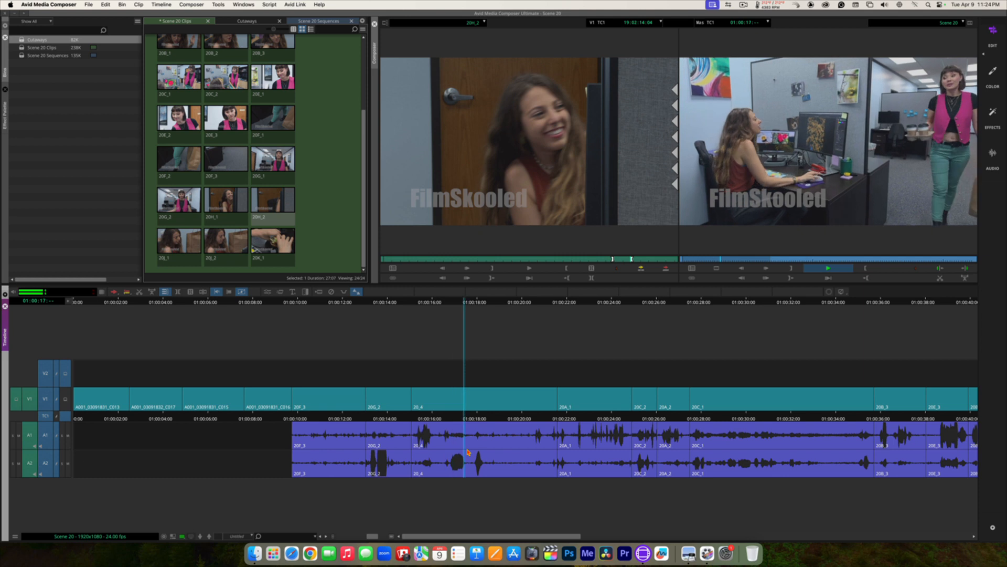
key("space")
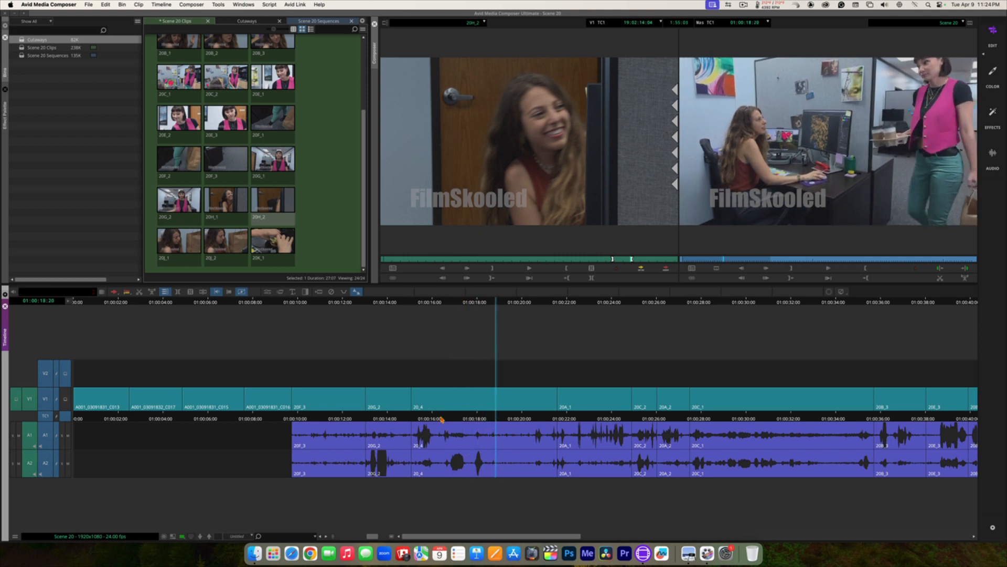
left_click(412, 416)
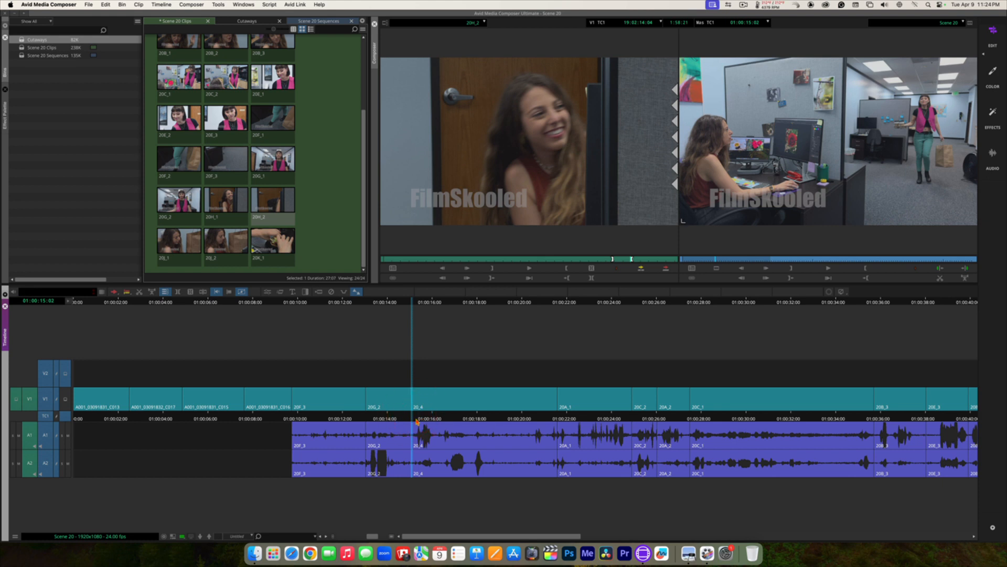
key("o")
Mark an Out point at 01:00:16:05 and extract the marked opening of clip 20_4 from the sequence
key("space")
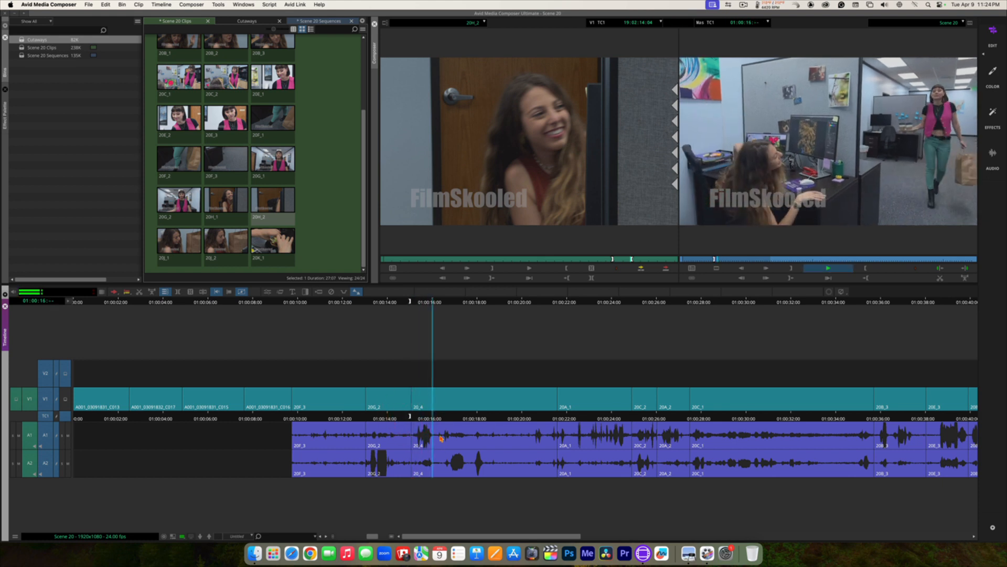
key("space")
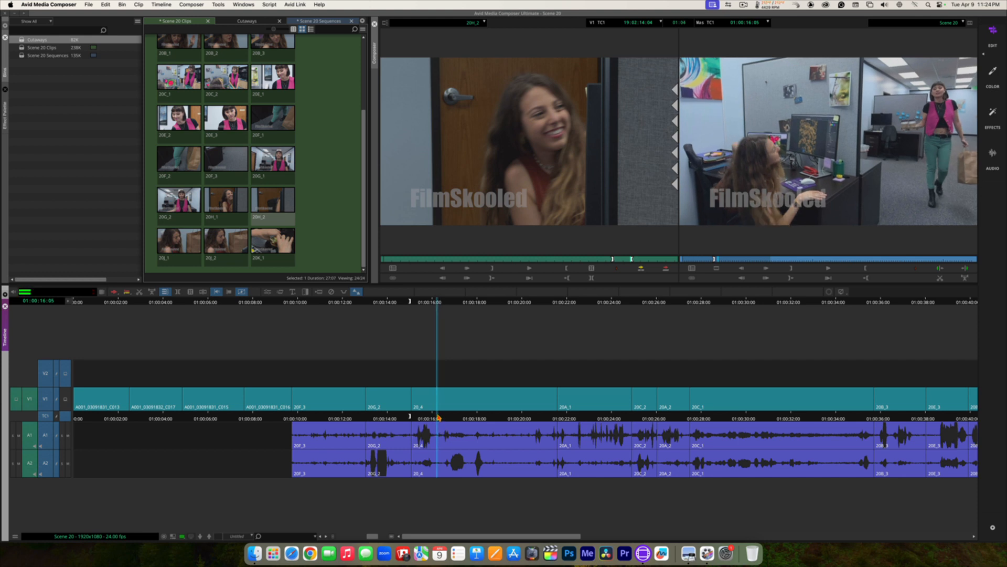
left_click(438, 415)
key("o")
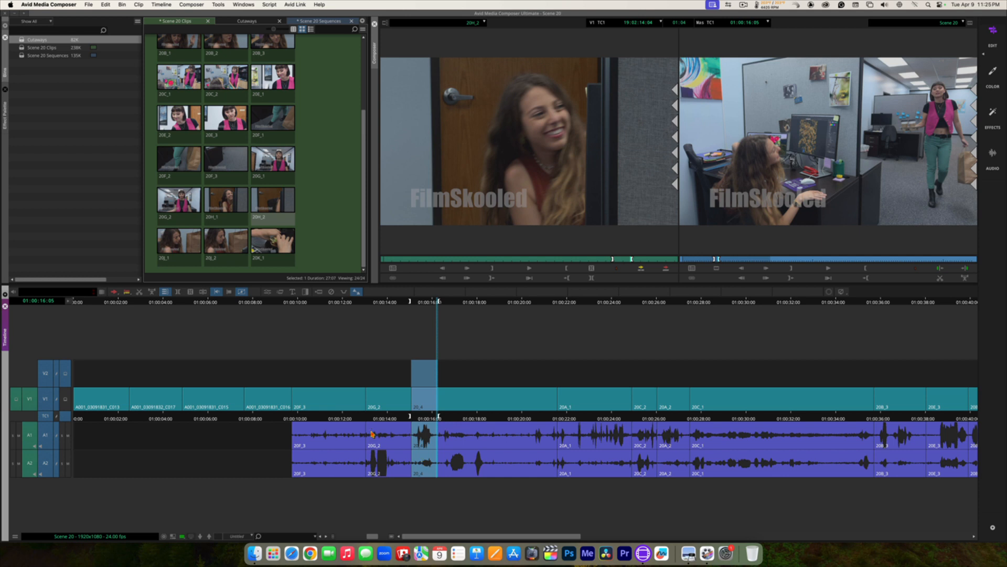
left_click(139, 293)
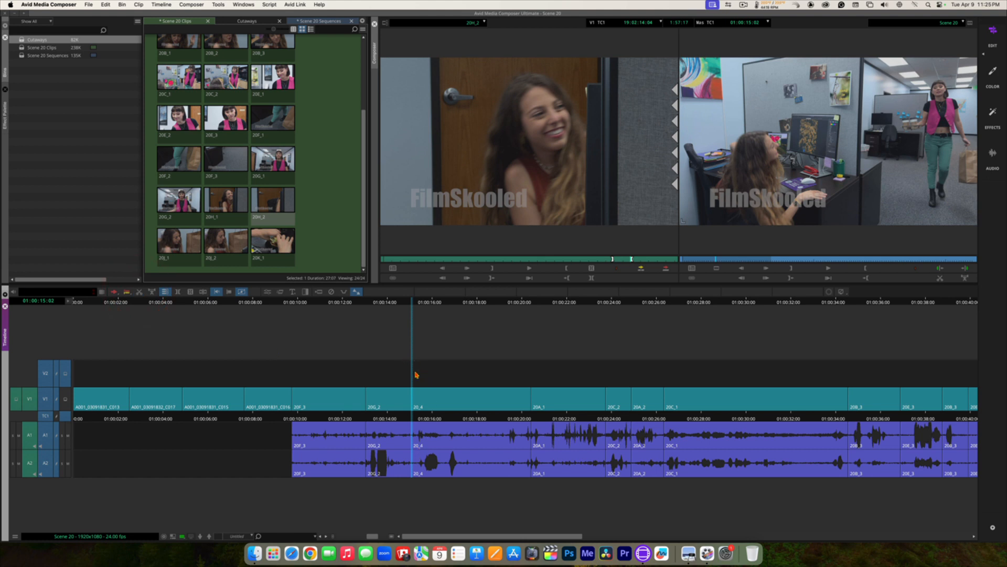
Splice the marked part of 20H_2 in before clip 20_4 at 01:00:15:02 and play back the revised section
left_click(641, 270)
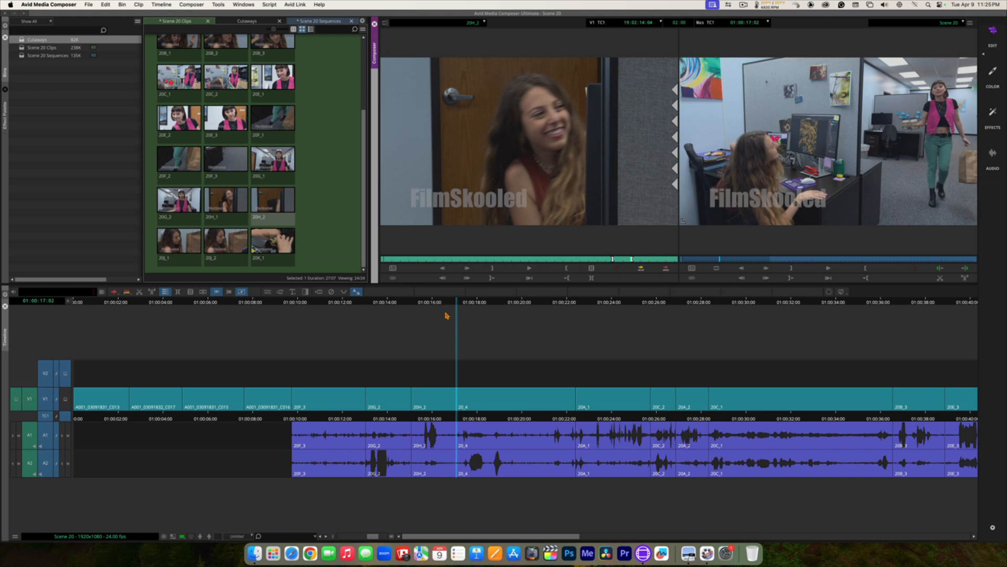
left_click_drag(453, 303, 287, 312)
key("space")
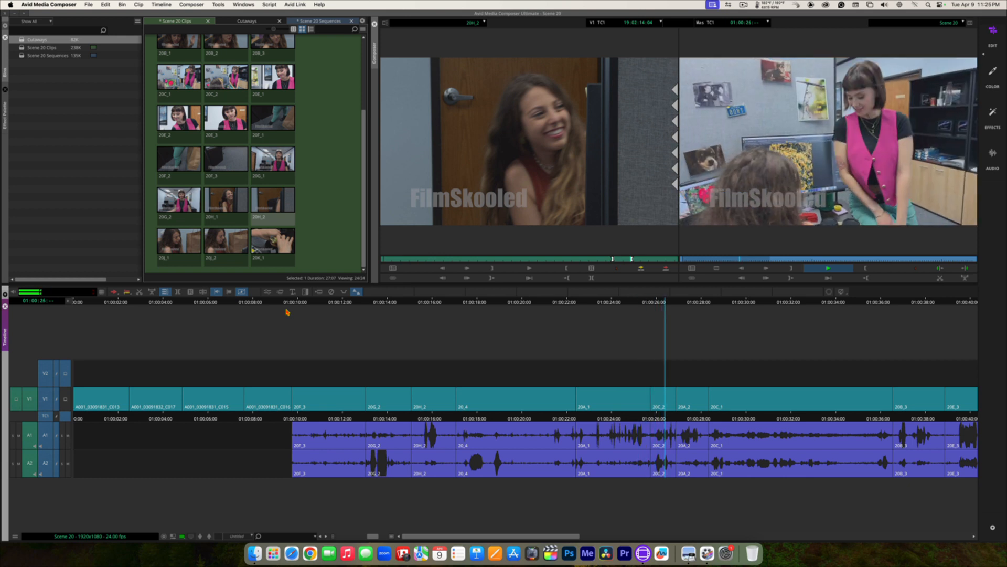
key("space")
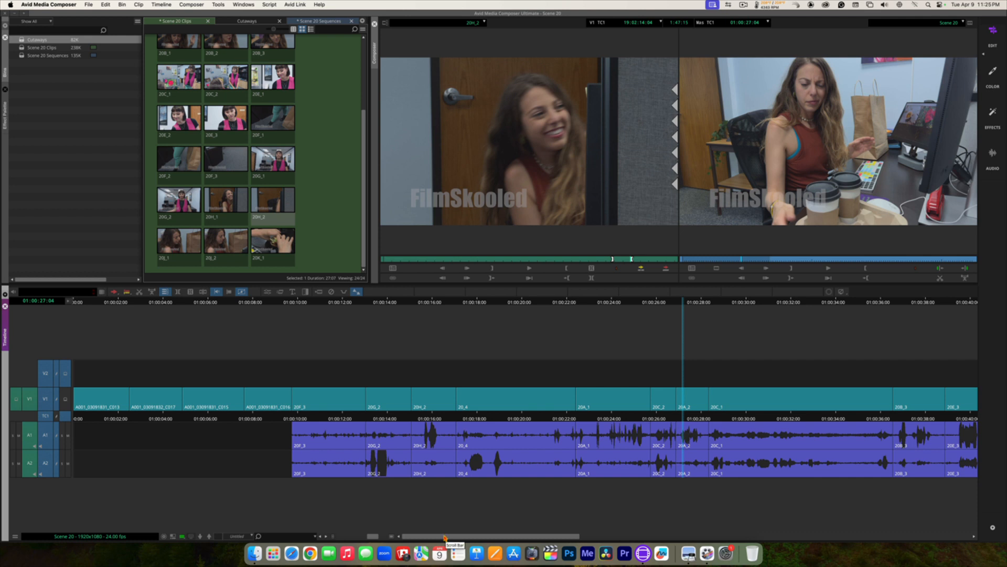
Review the dialogue in clip 20C_1 across the zoomed-out timeline and mark an In point at 01:00:31:13
left_click_drag(445, 538, 440, 537)
left_click_drag(371, 538, 338, 532)
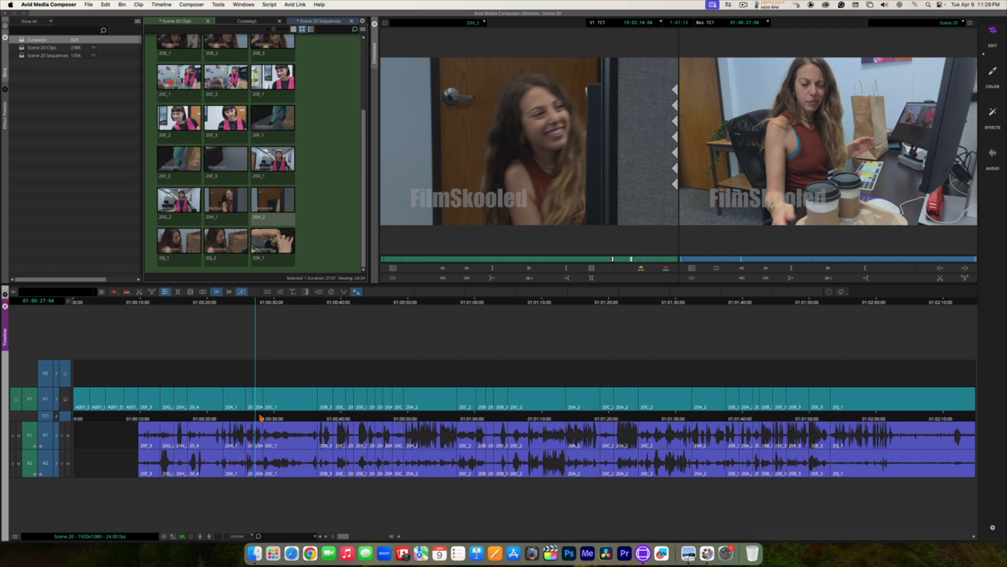
key("space")
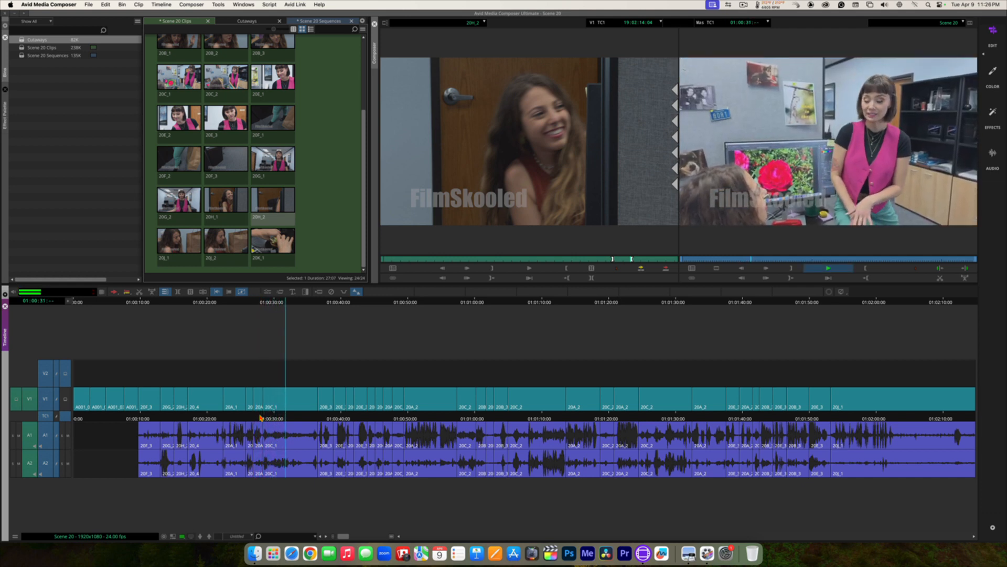
key("space")
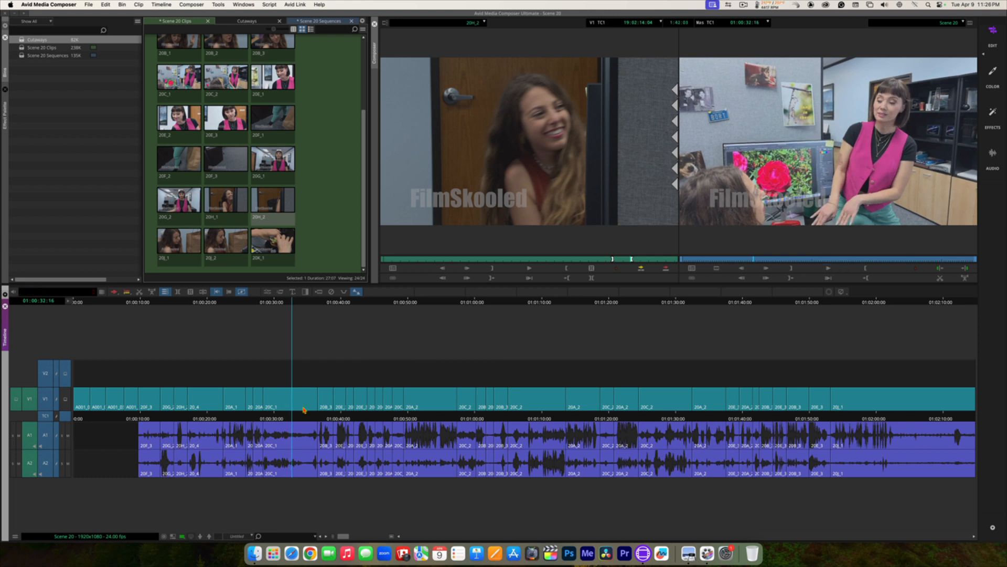
left_click_drag(302, 413, 283, 414)
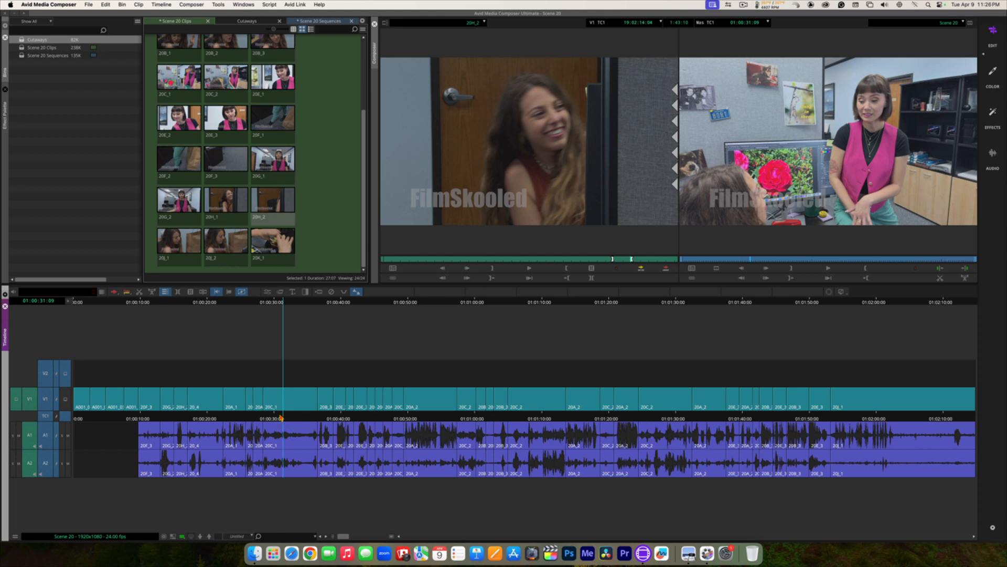
left_click_drag(282, 418, 264, 415)
key("space")
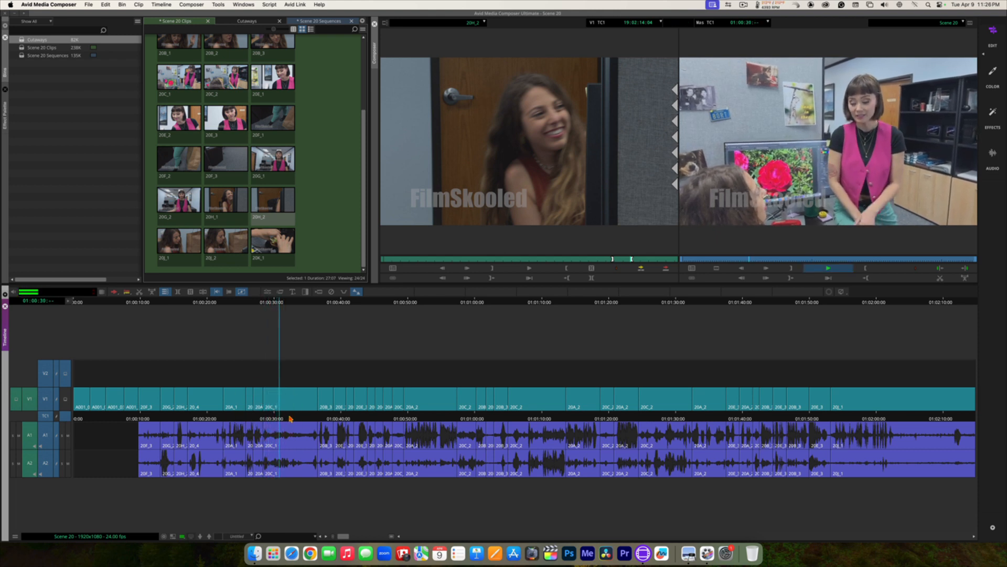
key("space")
left_click(285, 417)
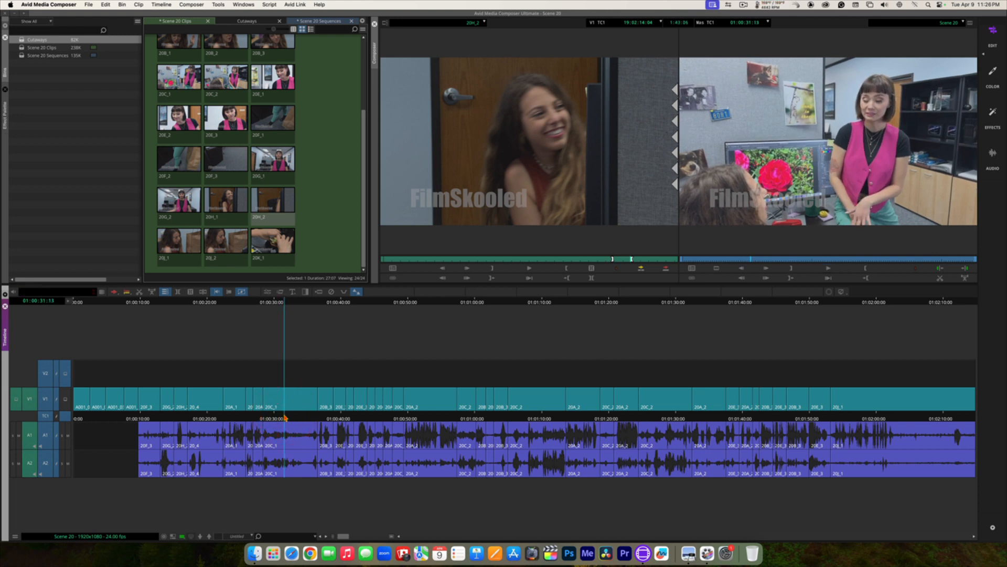
Play on through clip 20C_1 and mark an Out point in the sequence at 01:00:33:20
key("space")
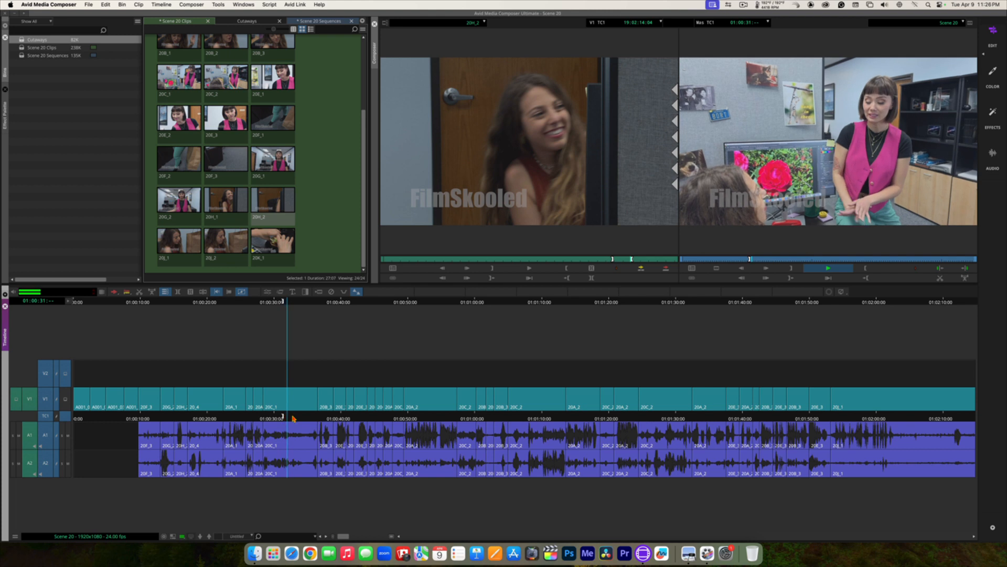
key("space")
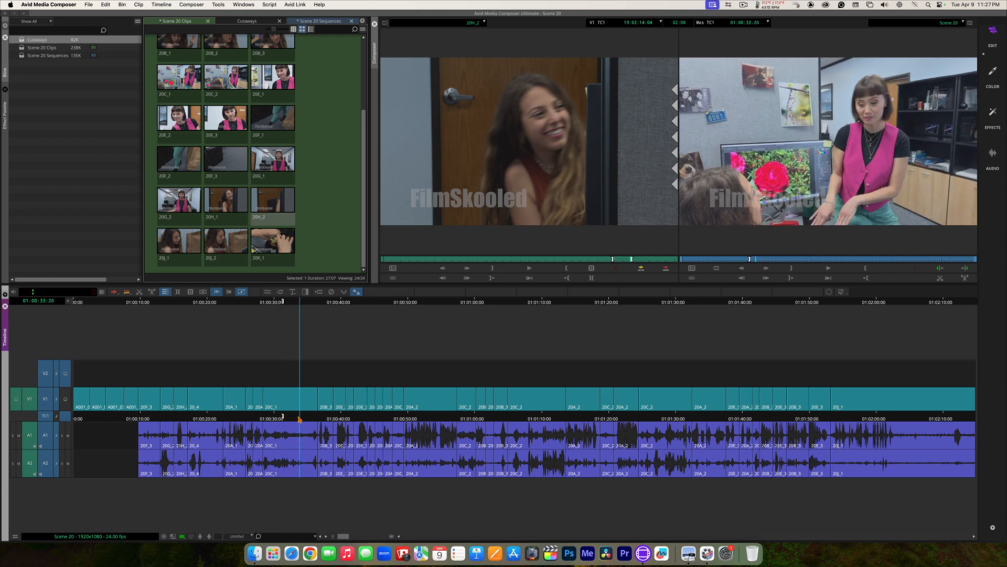
key("o")
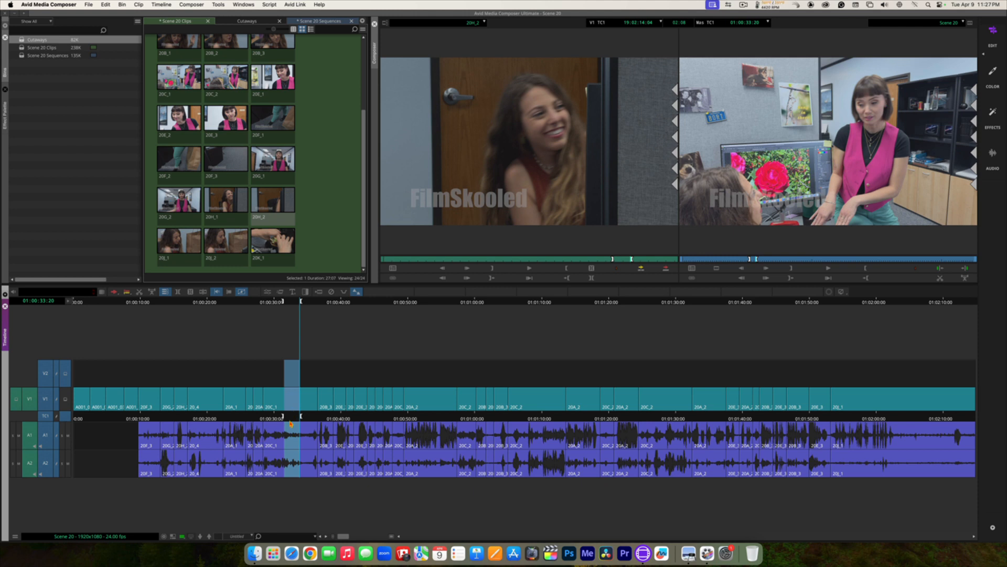
Load clip 20A_2 in the source monitor and move to the earlier part where the woman works at the computer
left_click(366, 198)
left_click_drag(366, 197, 361, 96)
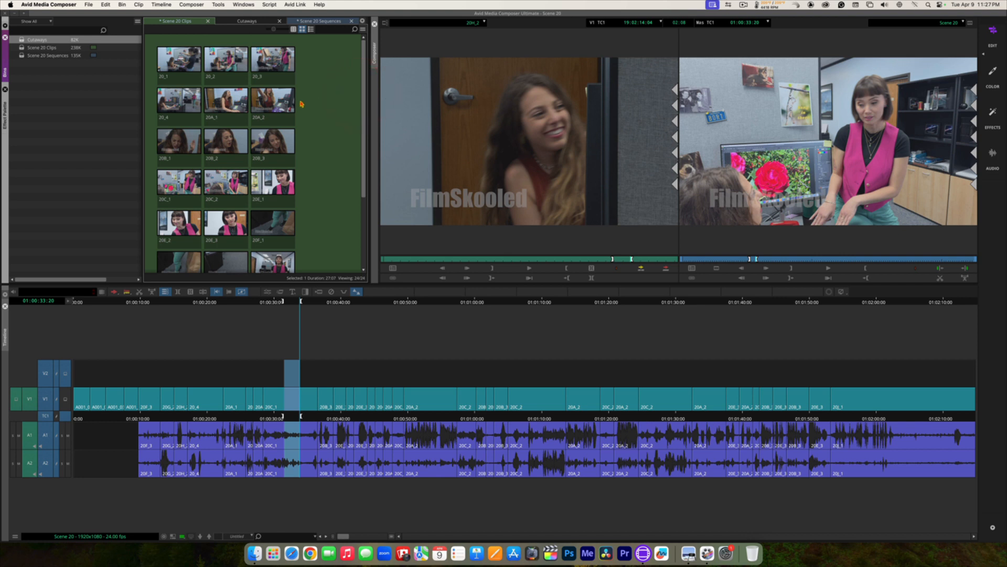
double_click(270, 101)
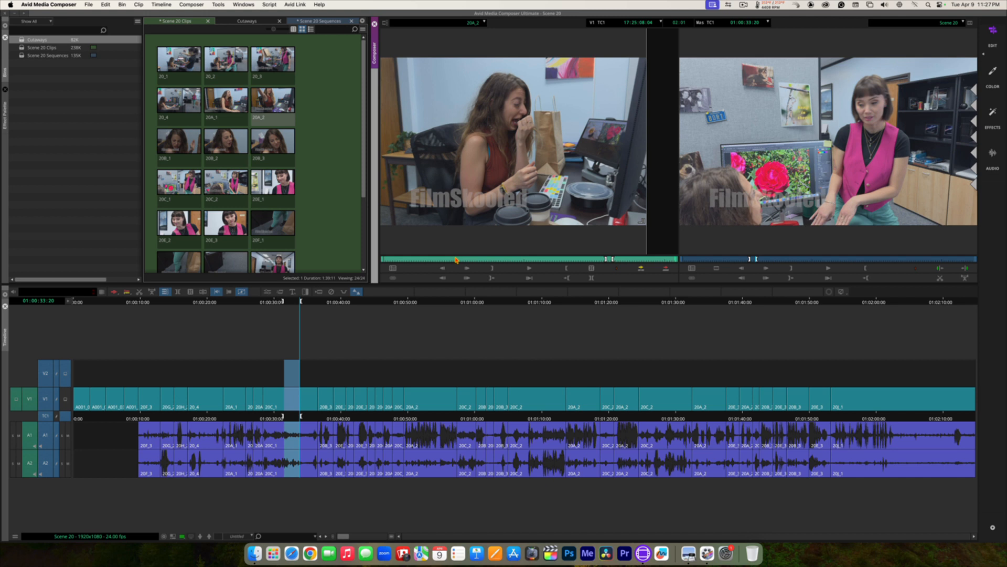
left_click_drag(456, 259, 421, 256)
left_click(422, 256)
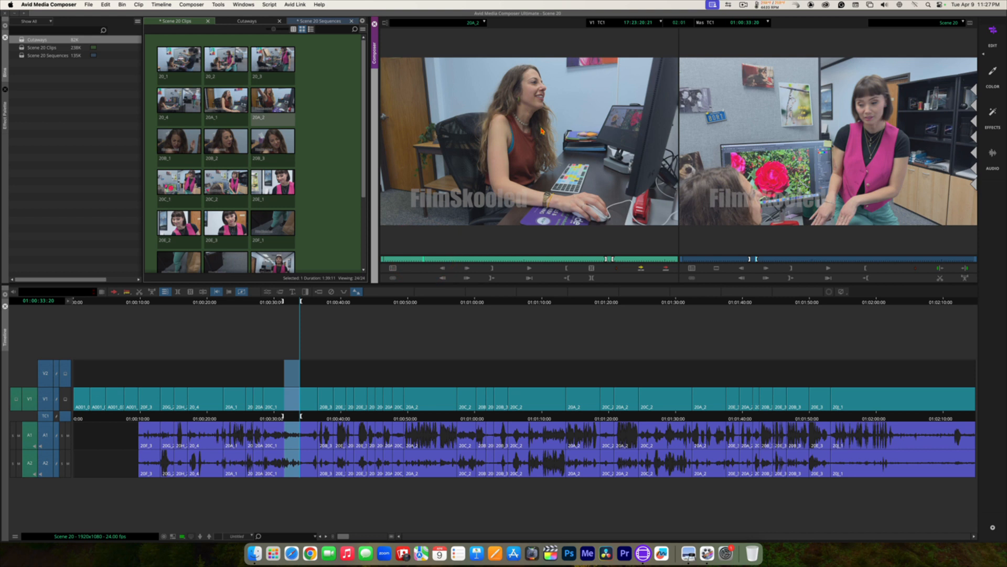
Play through 20A_2 in the source monitor and cue the frame where the woman looks up beside the coffee cups
key("space")
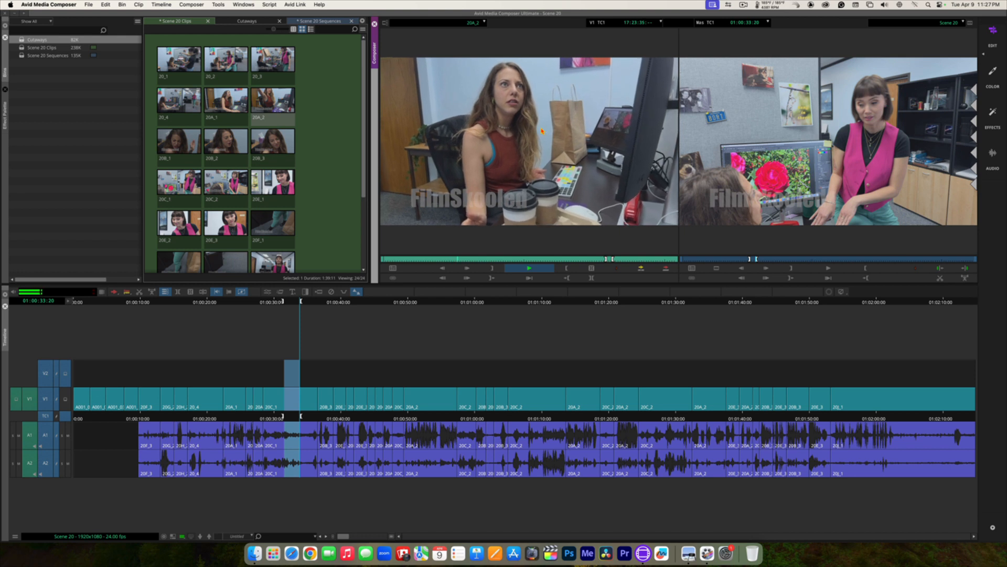
key("space")
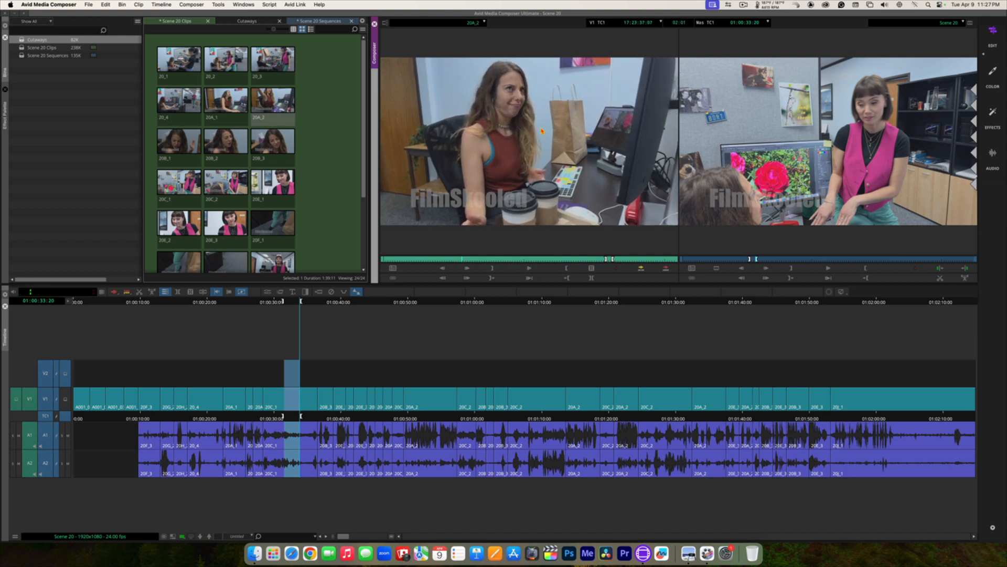
key("j")
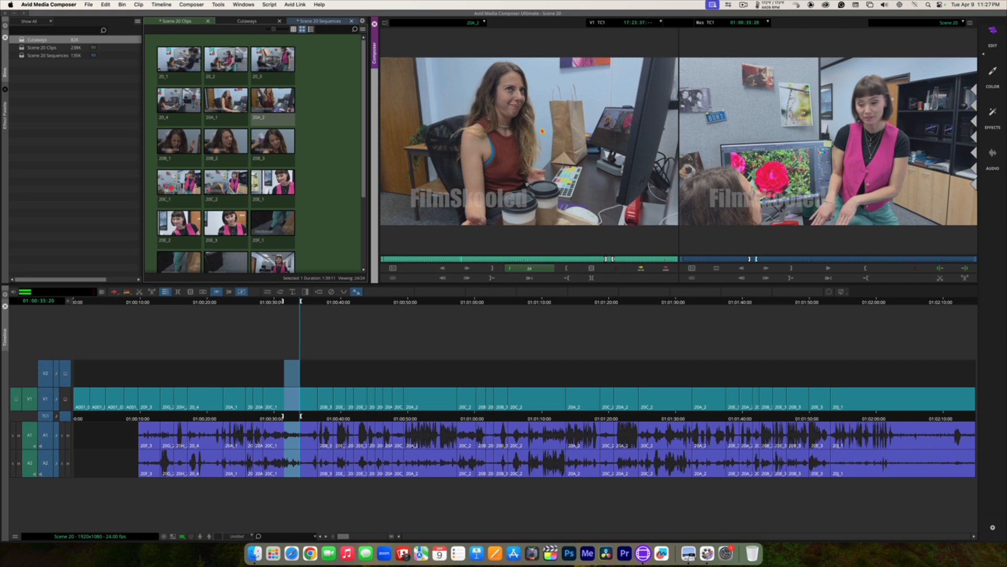
key("k")
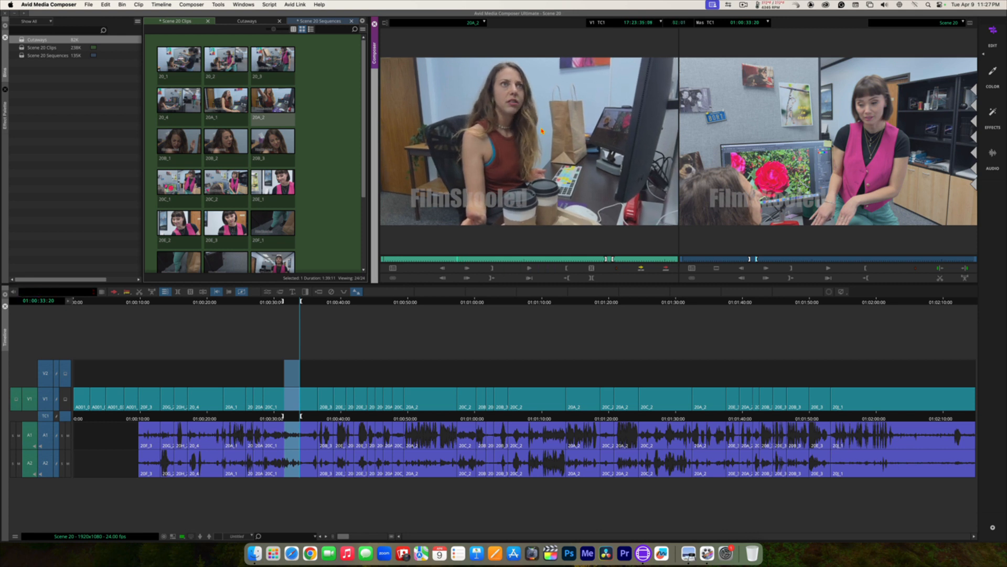
key("l")
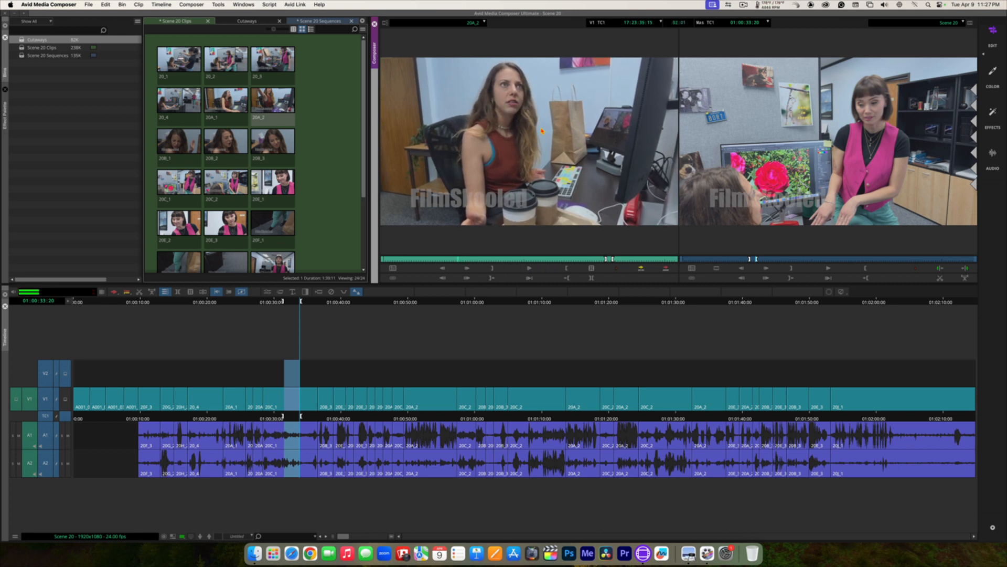
key("Left")
key("Left")
key("Left")
key("Left")
key("Left")
key("Left")
key("Left")
Disable record tracks A1, A2 and V1, patch the source video to V2, and overwrite the marked range with 20A_2
left_click(45, 467)
left_click(46, 435)
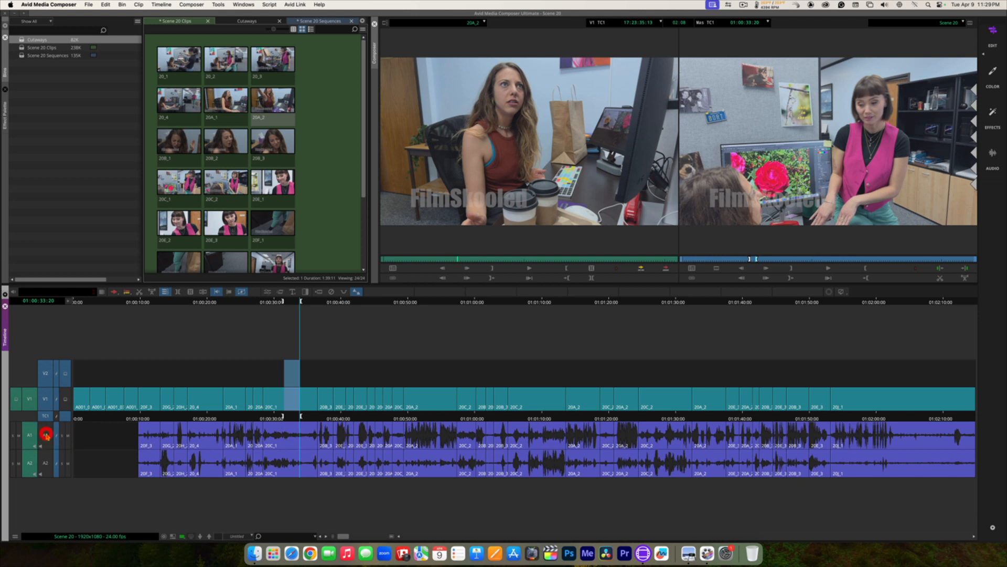
left_click(44, 403)
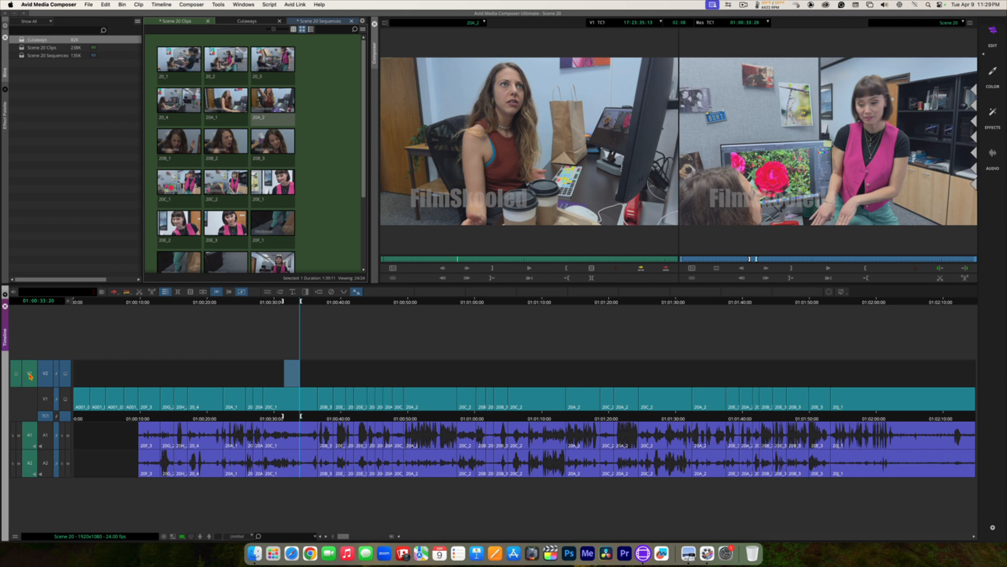
mouse_move(30, 375)
left_mouse_down()
mouse_move(46, 401)
mouse_move(42, 376)
mouse_move(42, 396)
mouse_move(31, 397)
mouse_move(42, 374)
left_mouse_up()
left_click(46, 417)
left_click(666, 270)
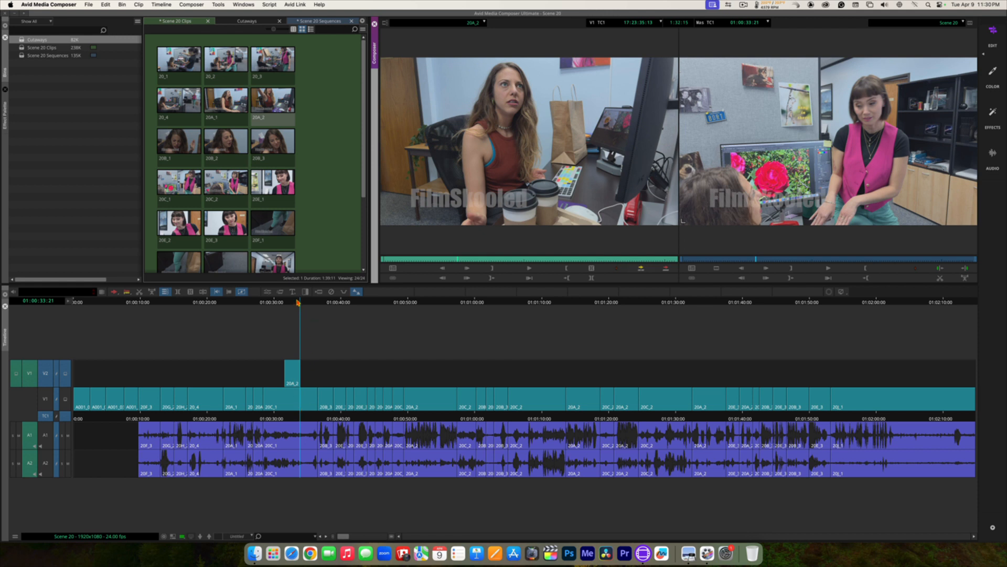
Play the sequence from 01:00:22:23 through the 20A_2 reaction shot and onward to clip 20C_2 near 01:00:58
left_click_drag(296, 302, 226, 303)
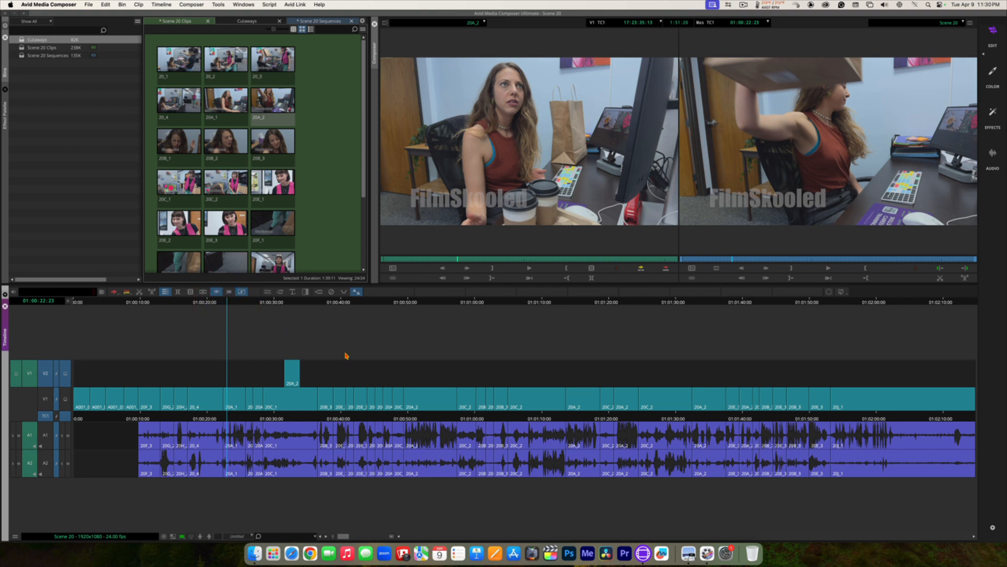
key("space")
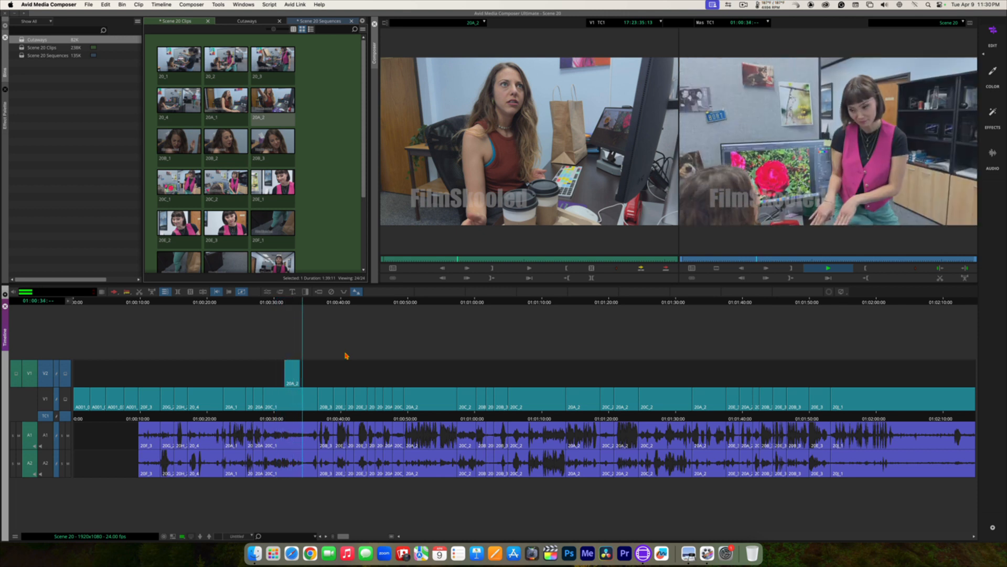
key("space")
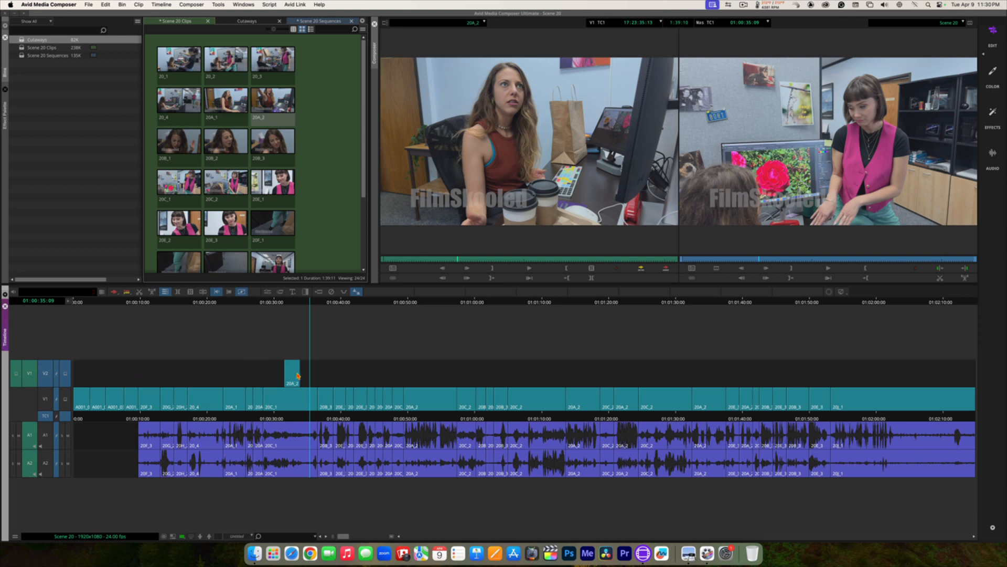
key("space")
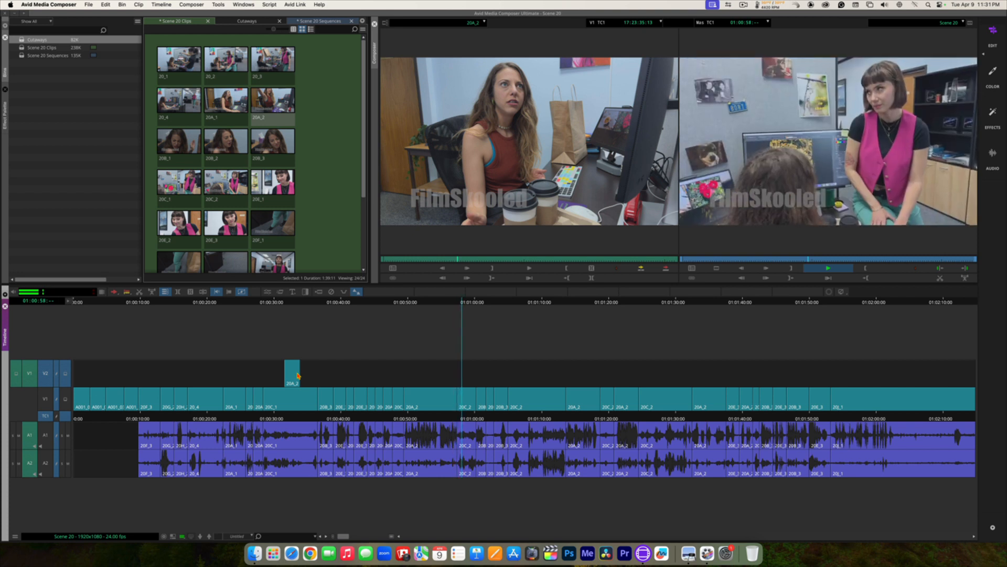
key("space")
Mark an In point at 01:00:52:06 and an Out point at 01:00:54:17 over the woman's dialogue in clip 20A_2
left_click_drag(443, 303, 421, 301)
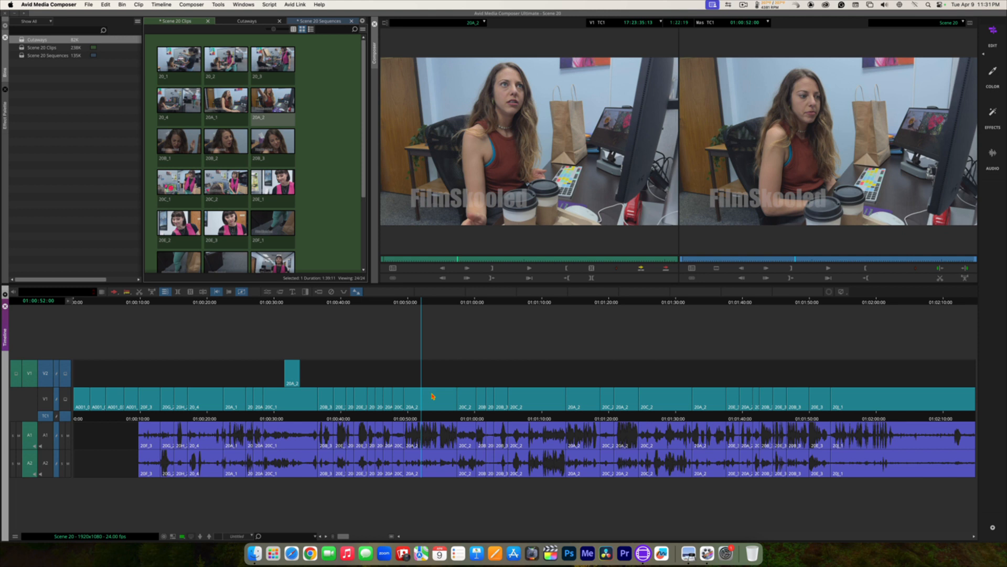
left_click_drag(422, 414, 405, 414)
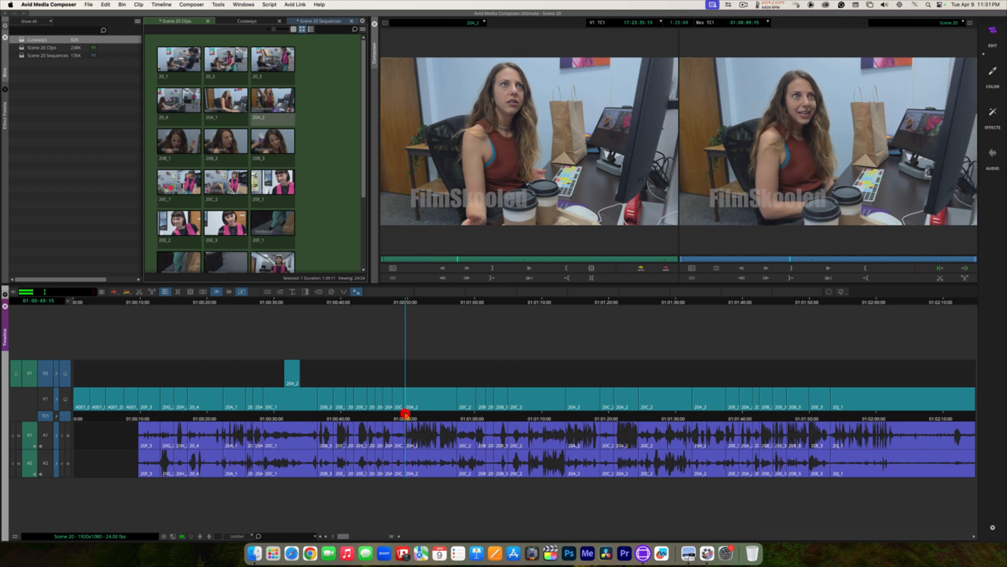
key("space")
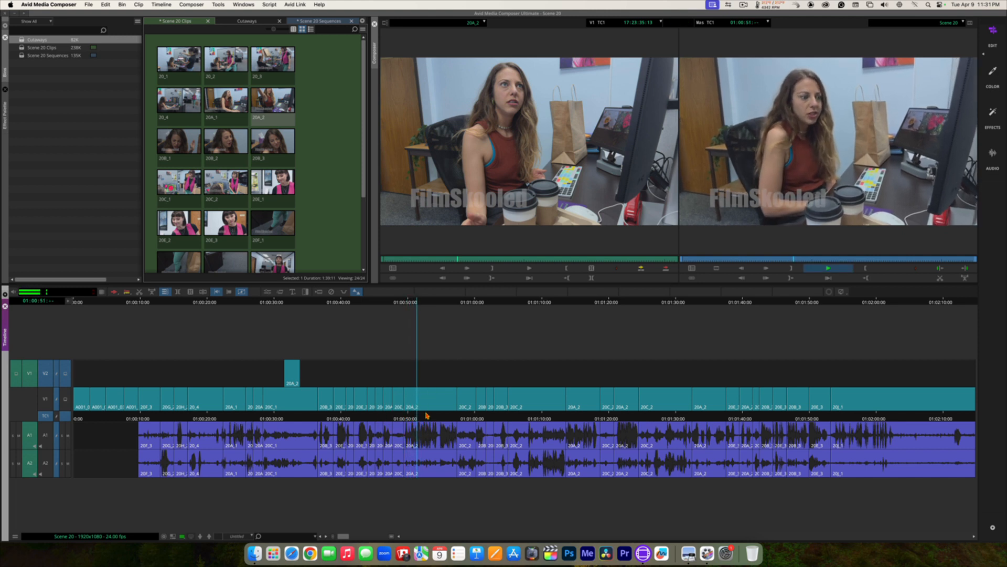
key("space")
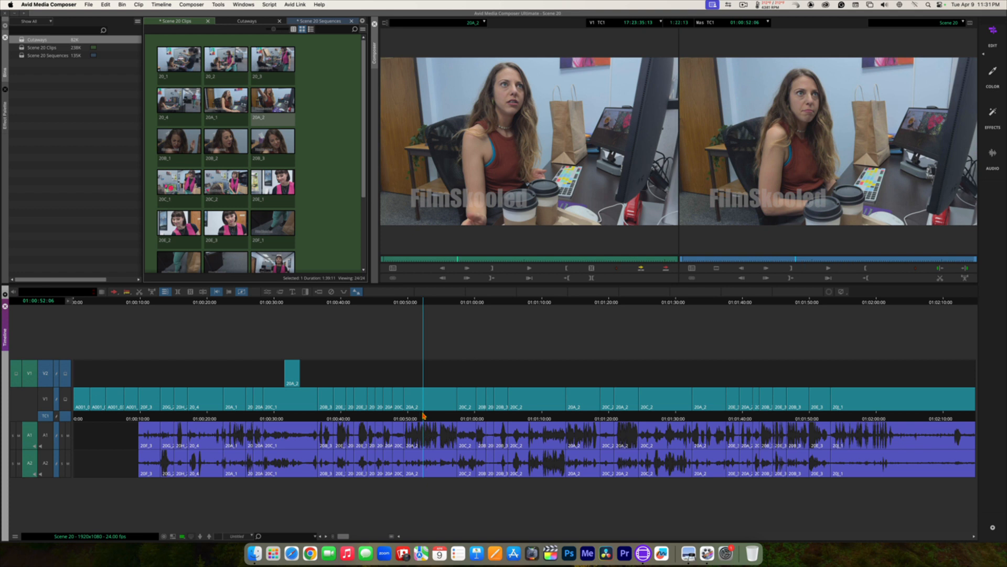
key("space")
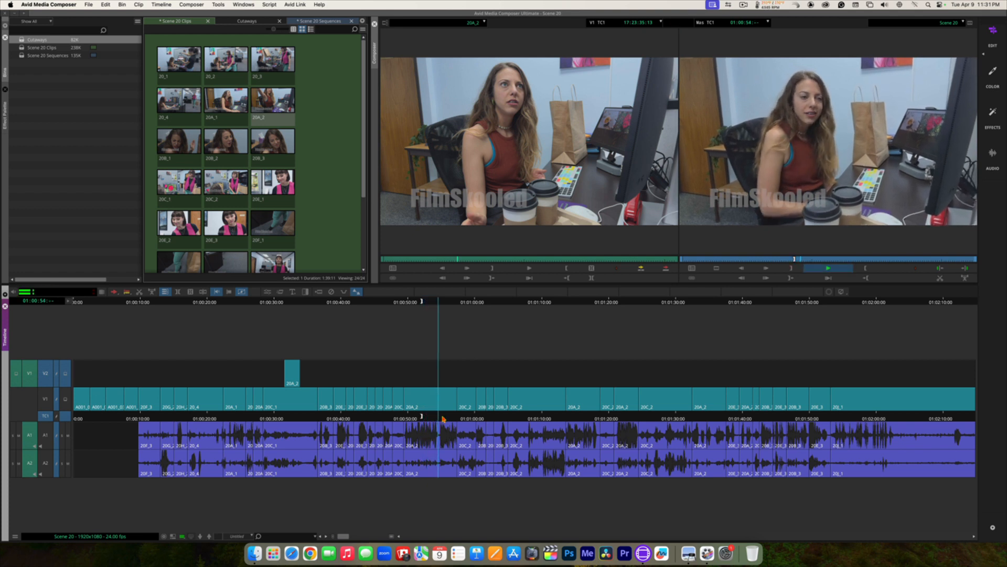
key("space")
key("i")
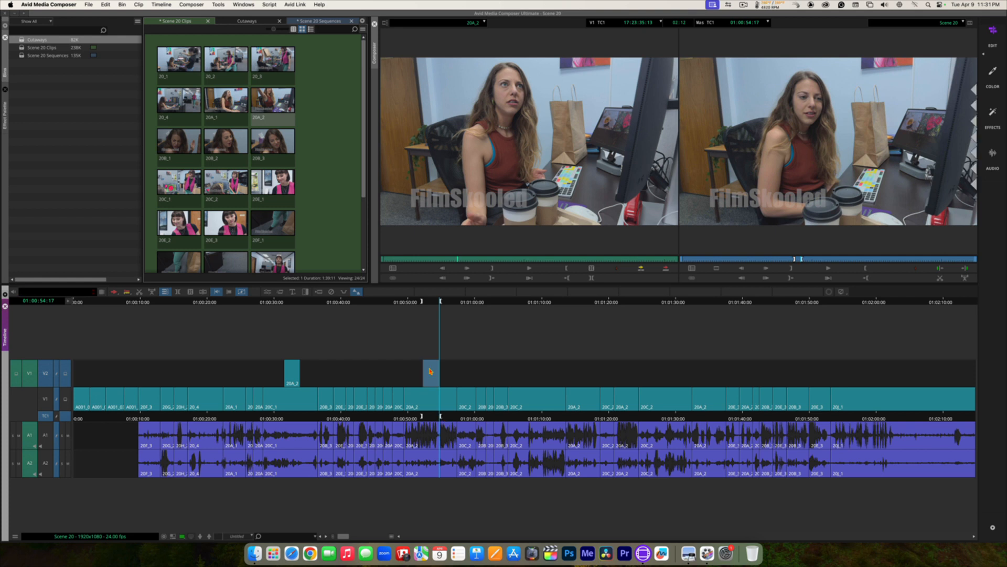
Load 20C_2 in the source monitor, clear its marks, and scan forward from the earlier part of the take
double_click(226, 181)
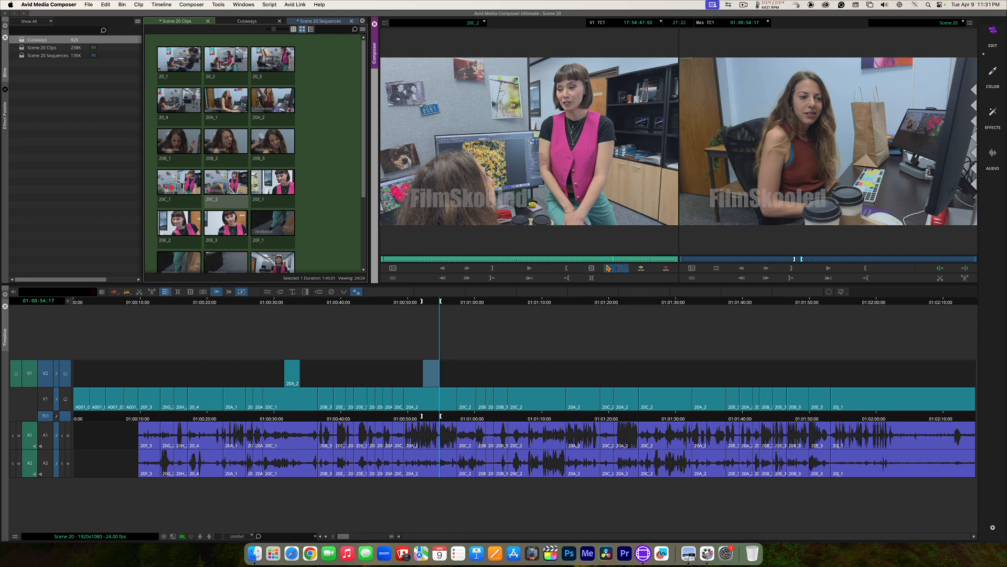
left_click(592, 270)
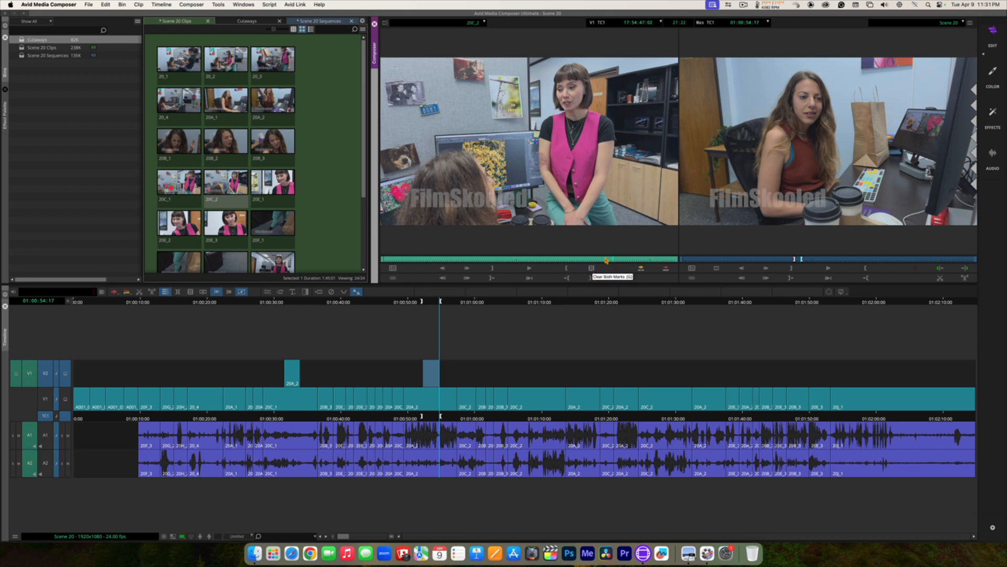
left_click_drag(609, 260, 442, 258)
key("l")
key("l")
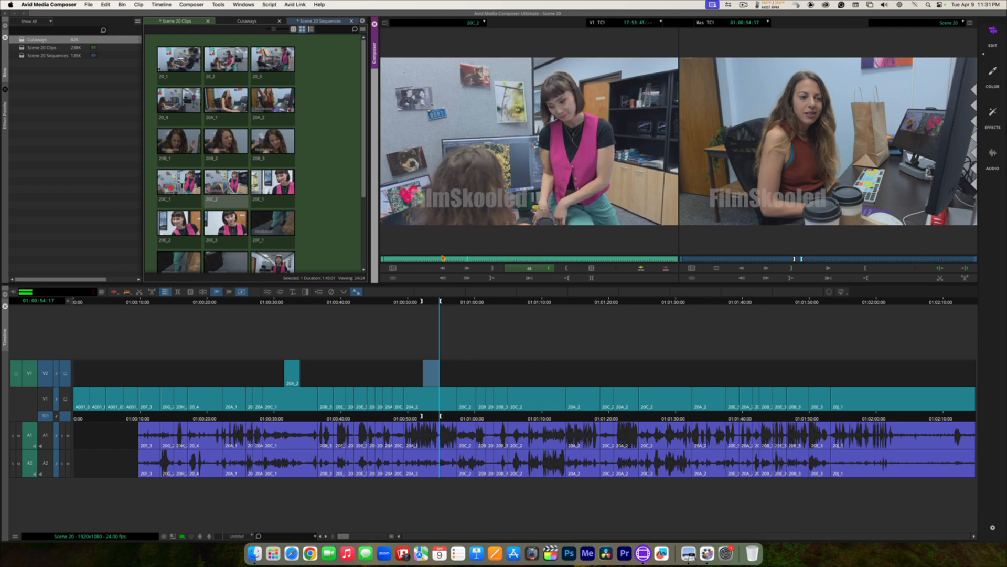
Find the listening reaction of the woman in the pink vest in 20C_2 and mark an In point at 17:53:59:12
key("space")
key("space")
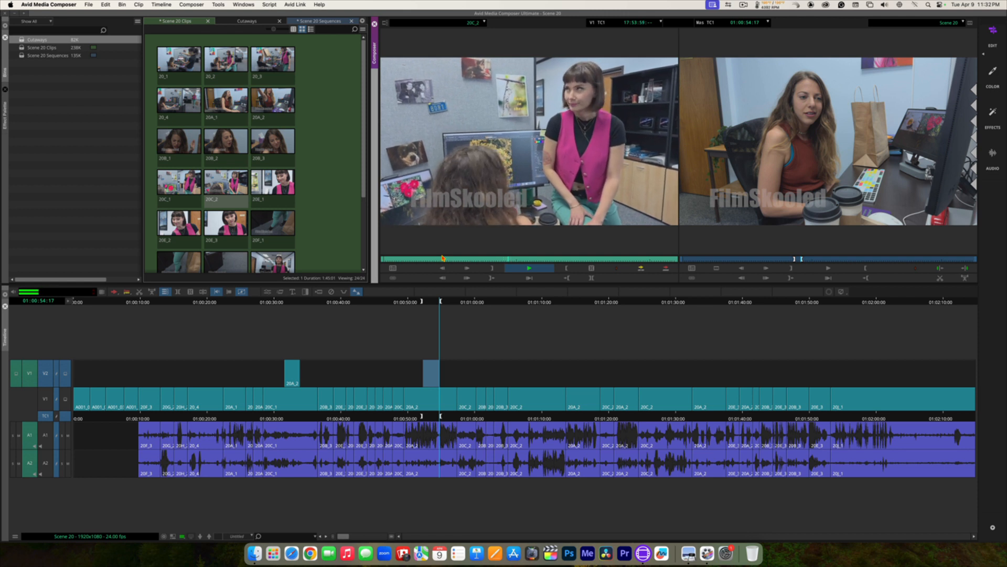
key("space")
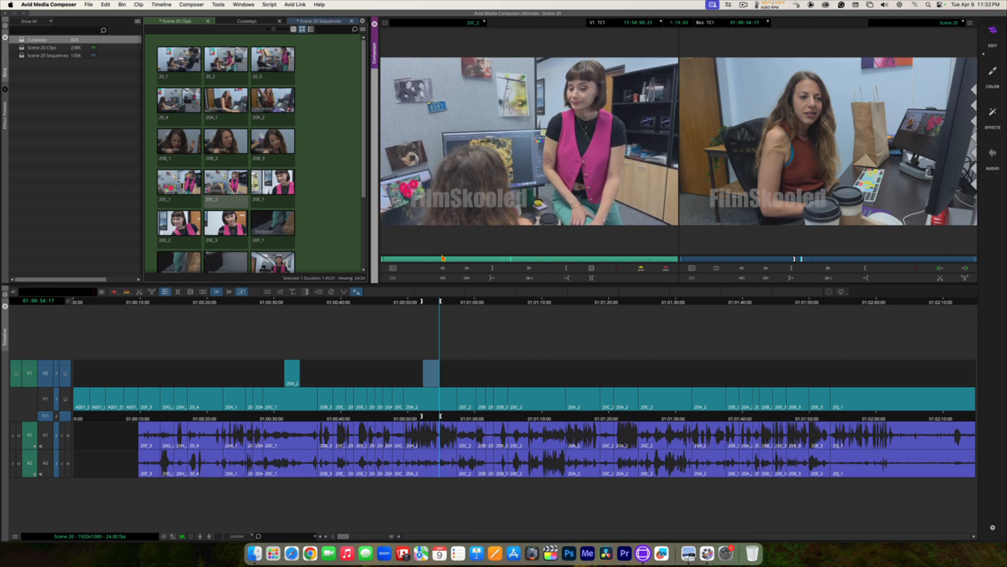
key("j")
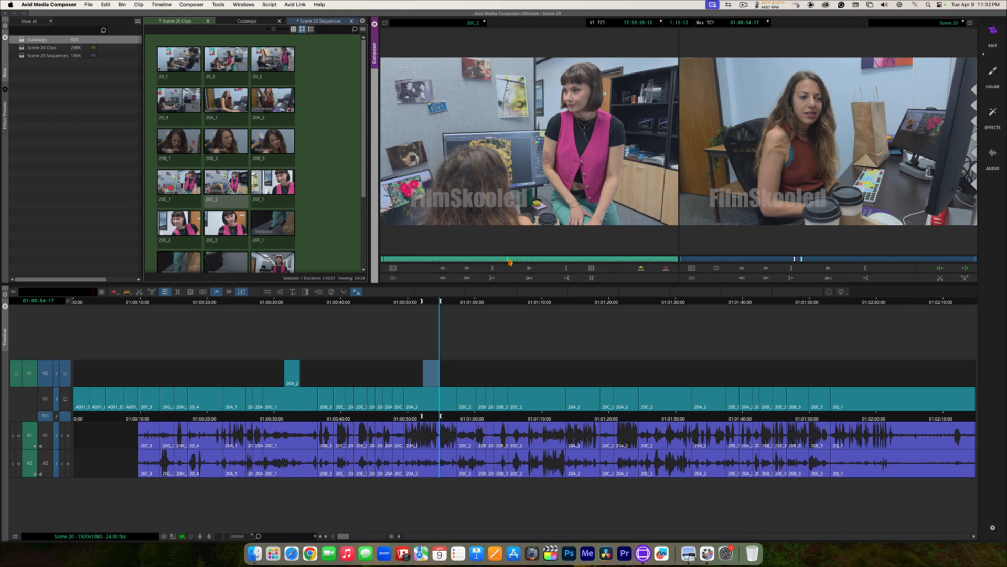
key("i")
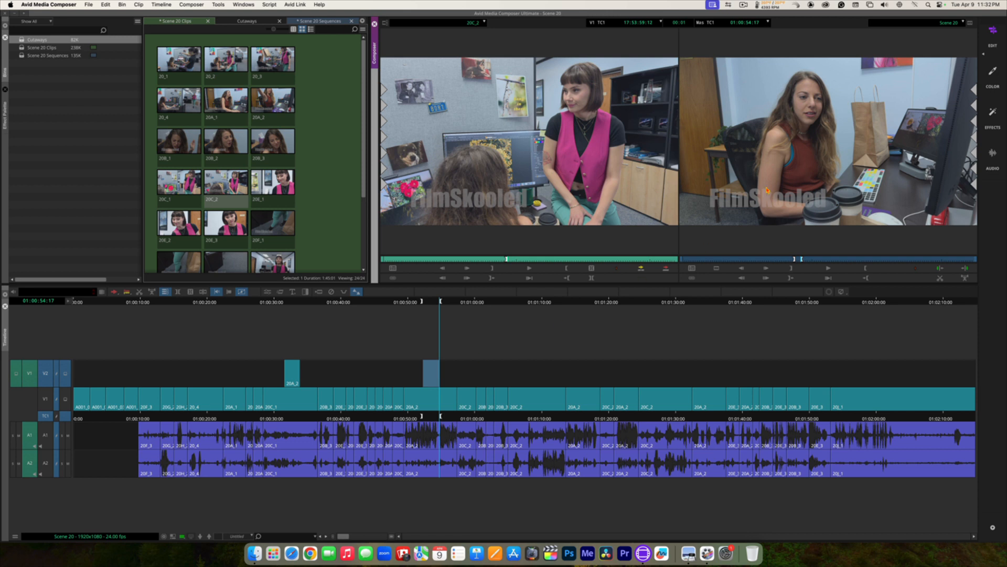
Overwrite the marked range on V2 with the 20C_2 reaction and play back the section from 01:00:49:14
left_click(783, 158)
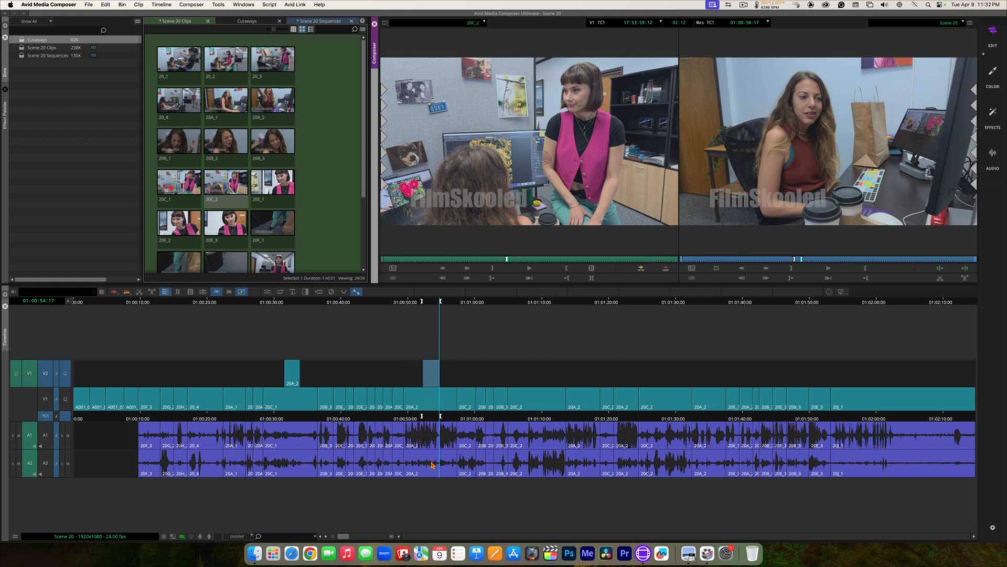
left_click(666, 268)
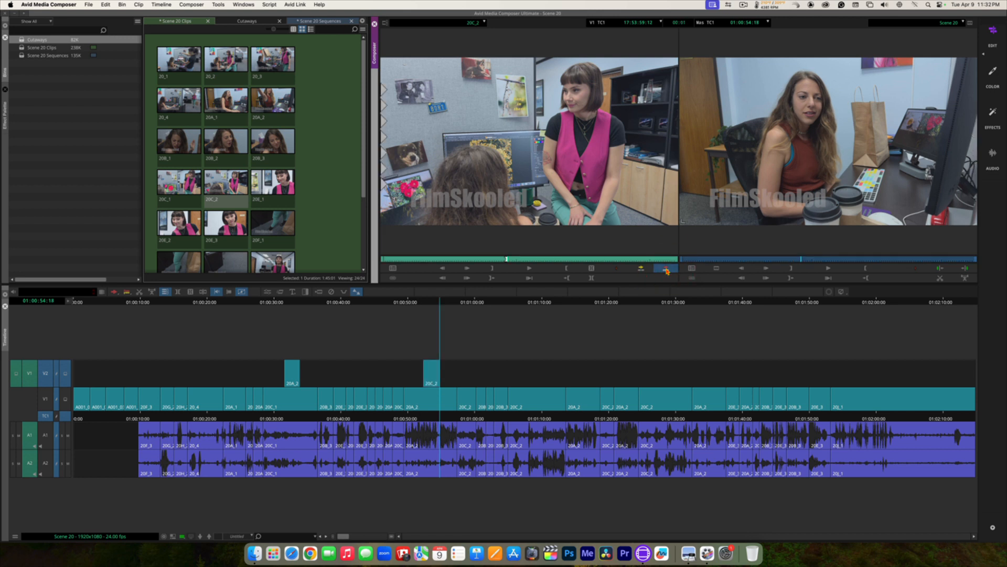
left_click(408, 302)
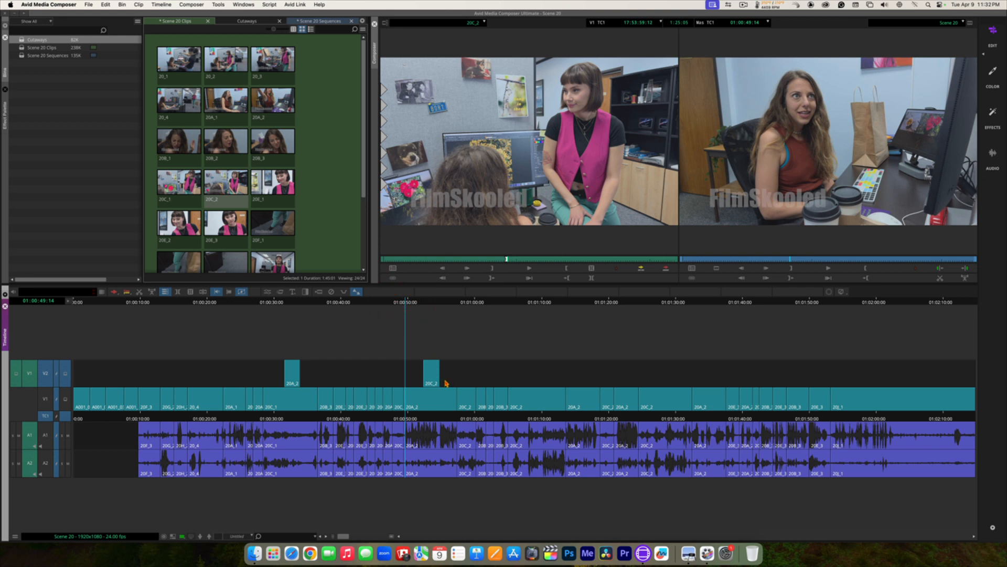
key("space")
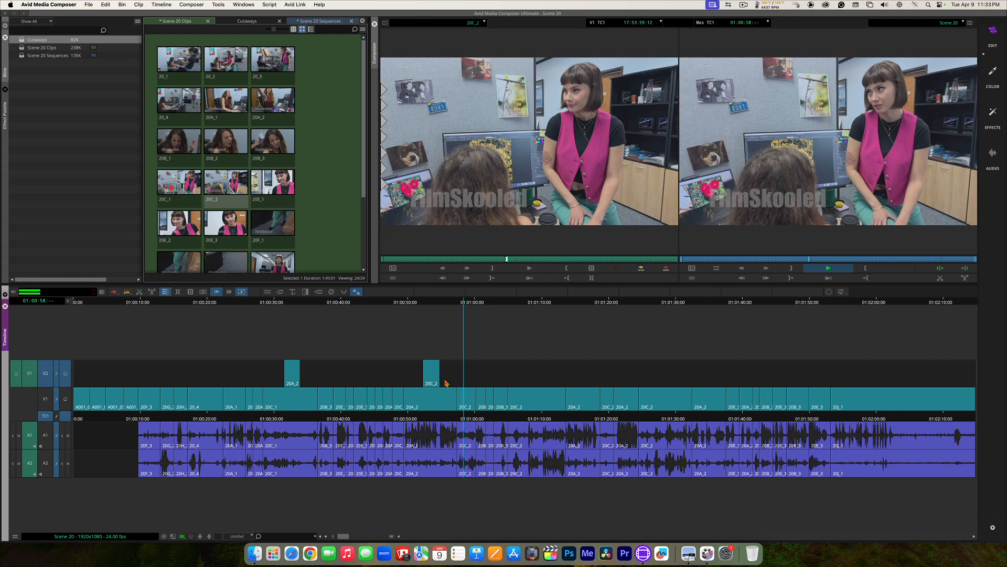
key("space")
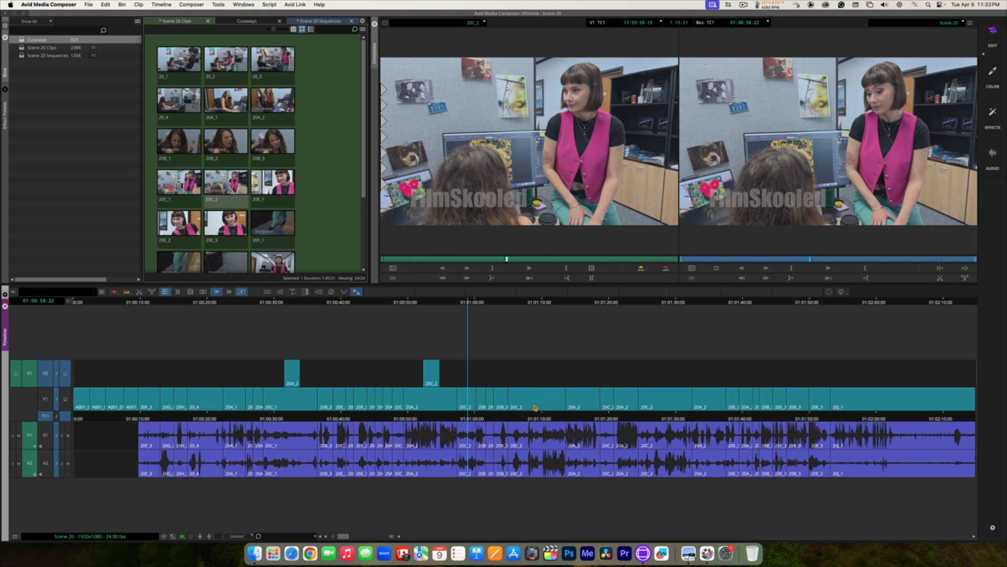
Review the sequence onward and mark an In point at 01:01:08:21 and an Out point at 01:01:11:12 over the 20C_2 dialogue
key("space")
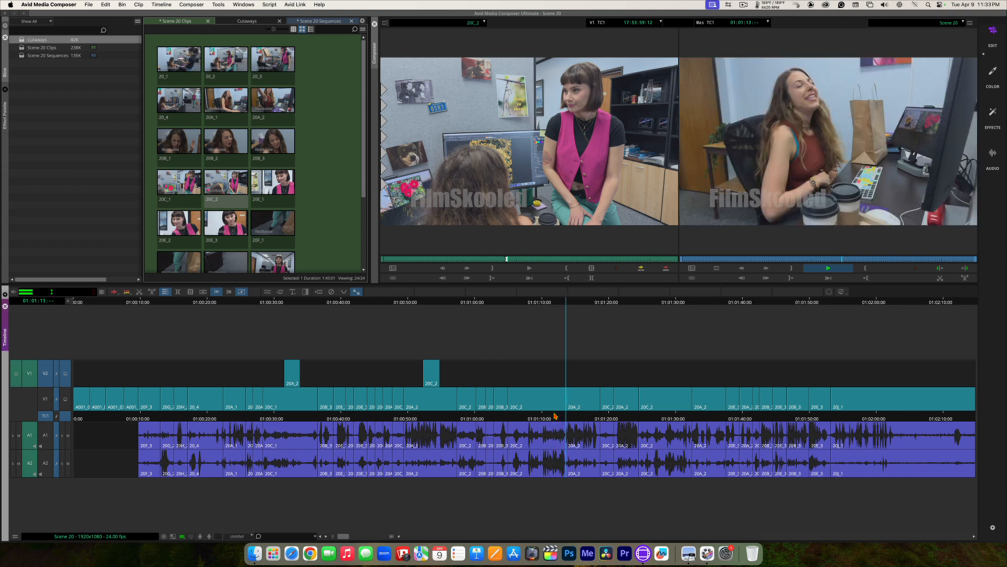
left_click_drag(554, 416, 513, 415)
key("space")
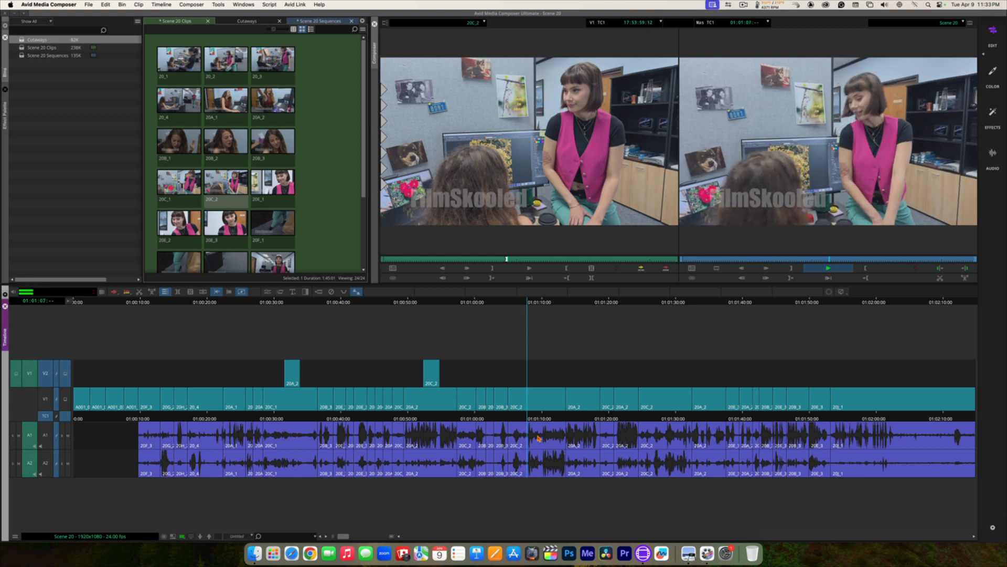
key("space")
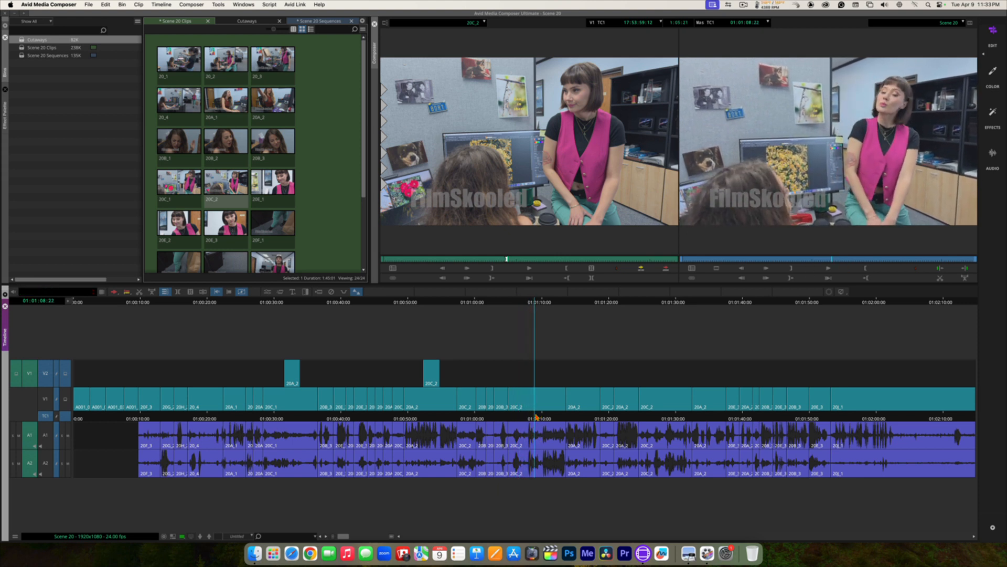
left_click(534, 417)
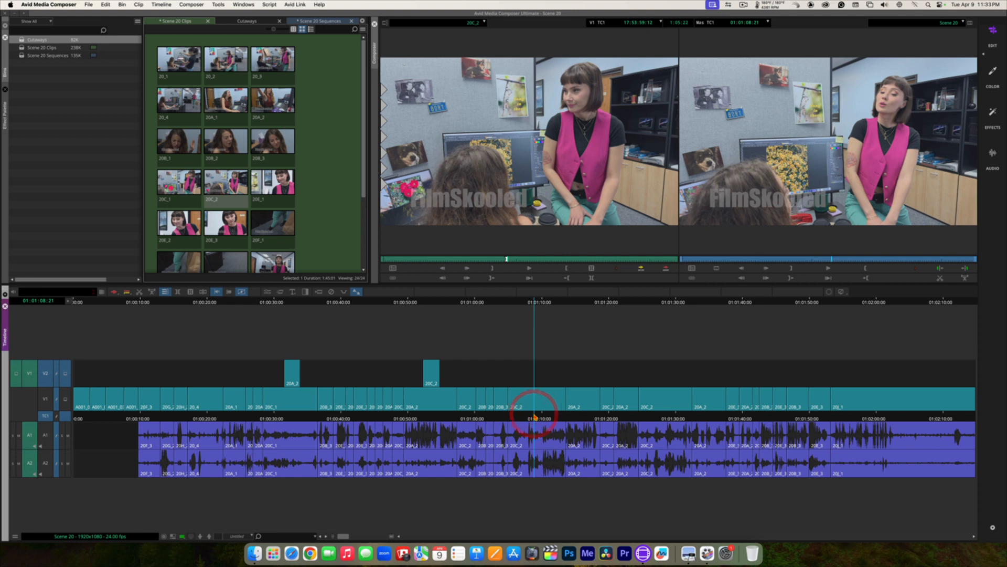
key("space")
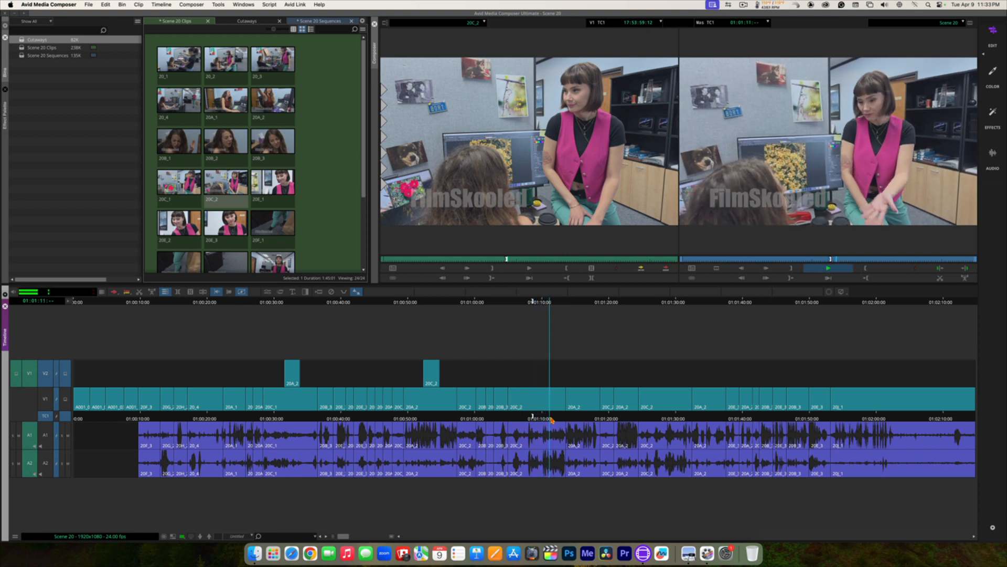
key("o")
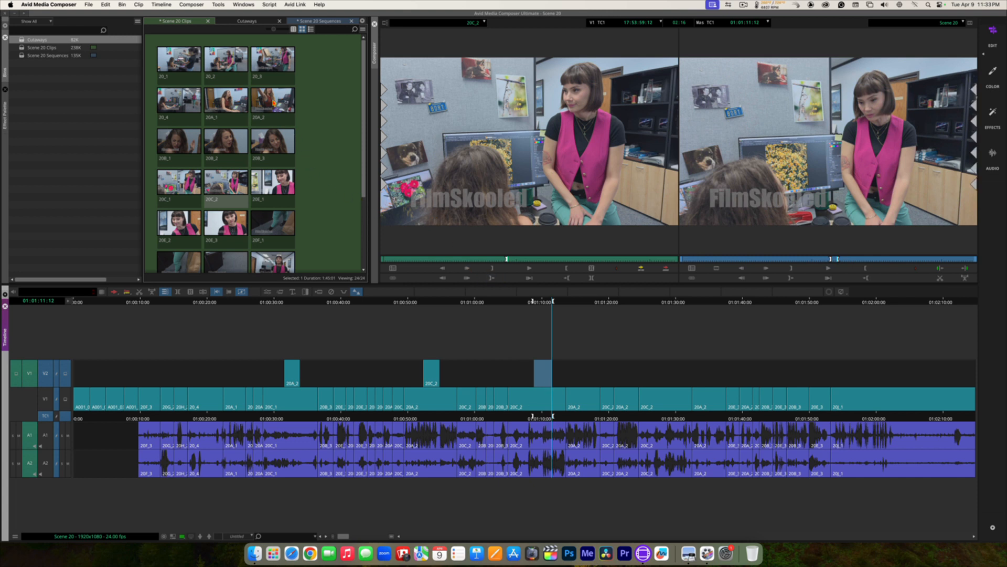
Load 20A_2 in the source monitor and find the seated woman's listening reaction, parking at 17:24:11:06
double_click(272, 100)
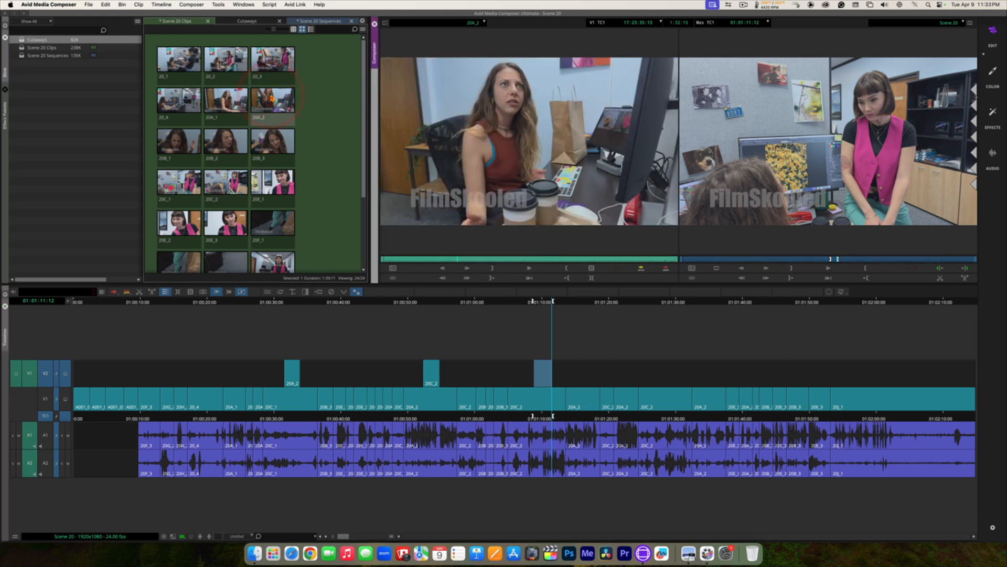
left_click(510, 189)
key("space")
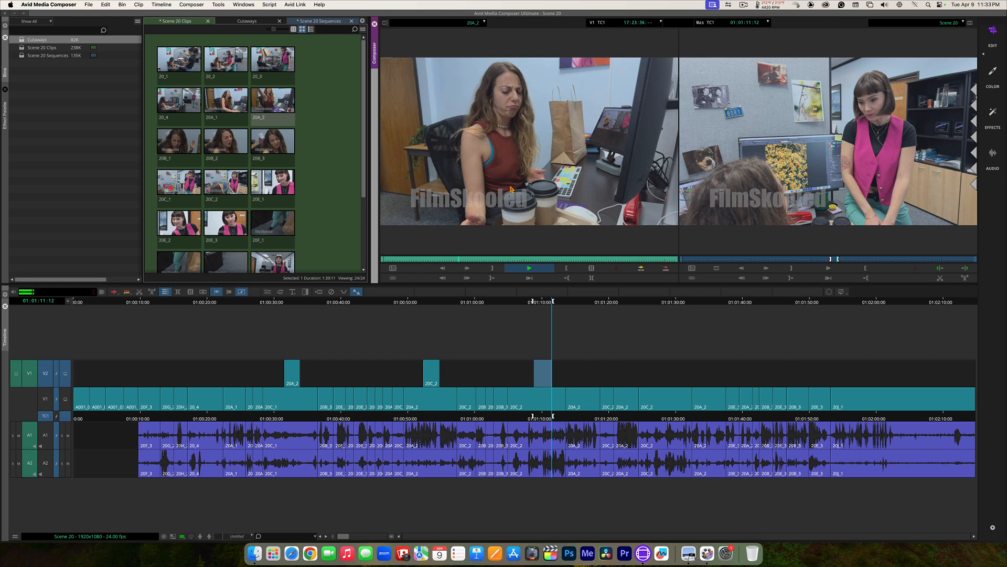
key("l")
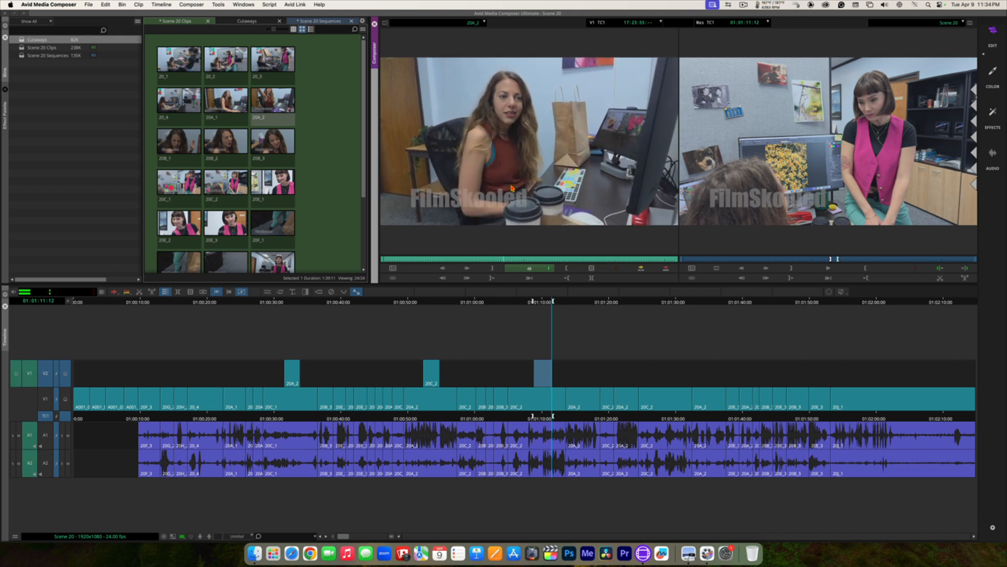
key("space")
key("space")
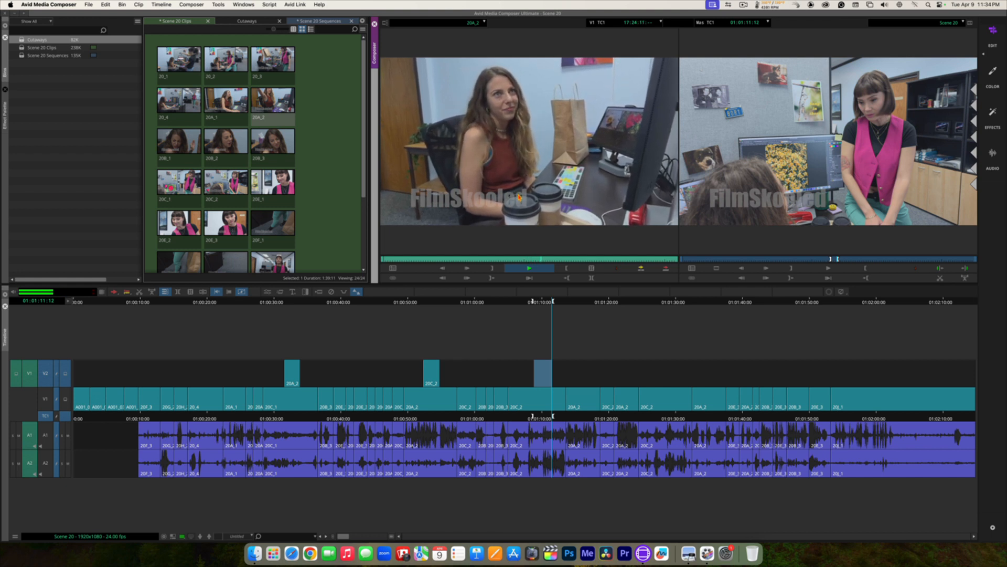
key("space")
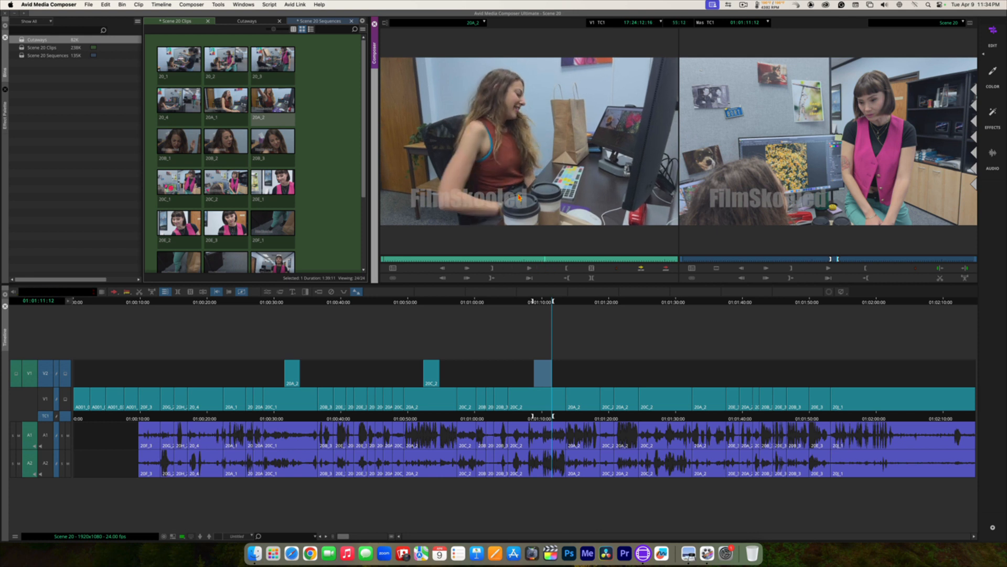
key("j")
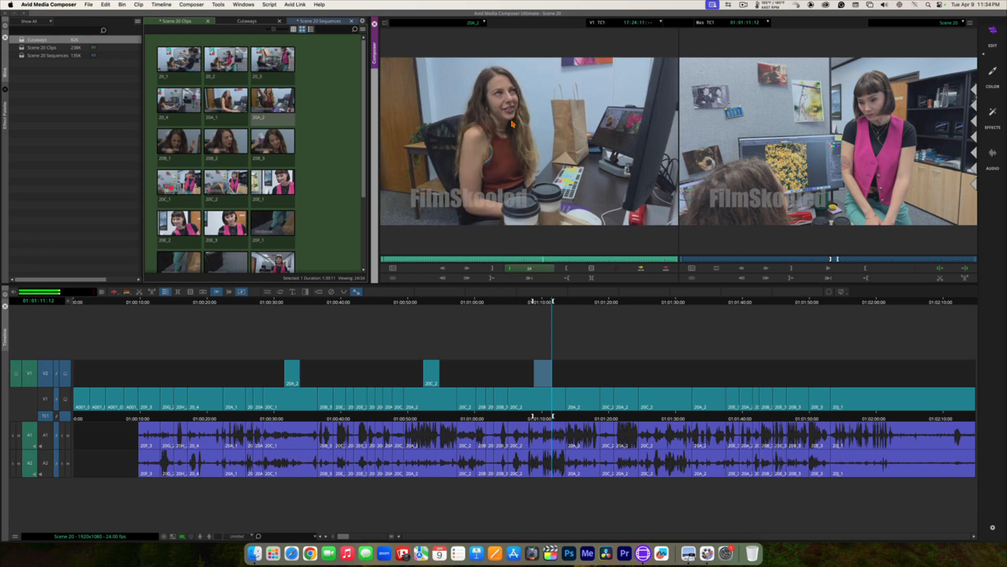
key("k")
key("l")
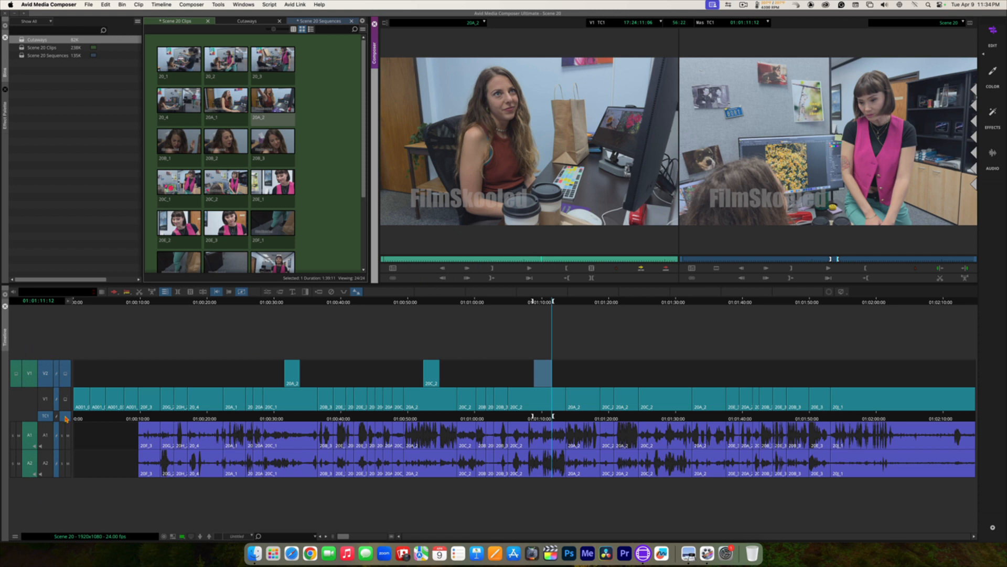
Overwrite the marked range on V2 with the 20A_2 reaction and play back the edit from before the cutaway
left_click(666, 270)
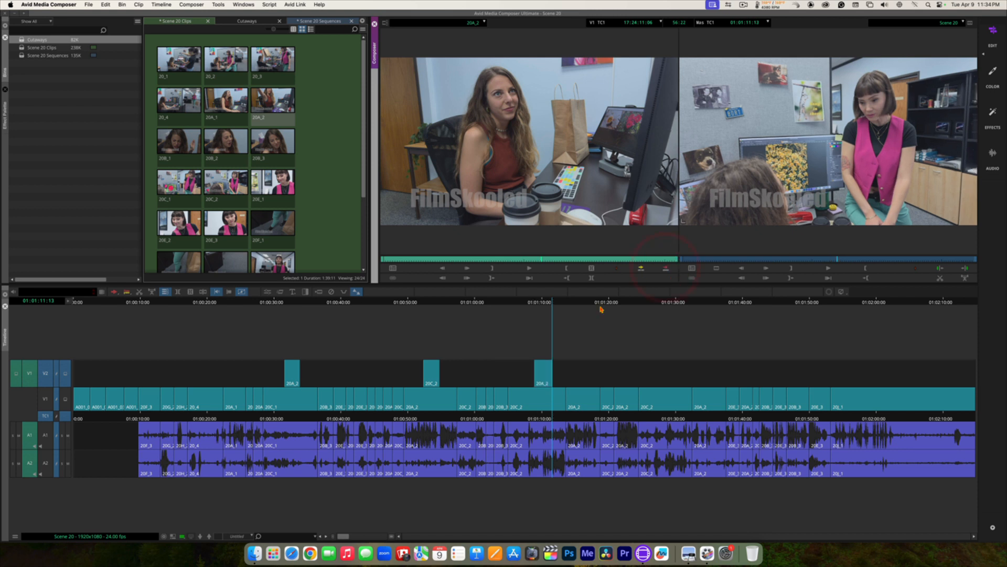
left_click_drag(551, 304, 512, 301)
key("space")
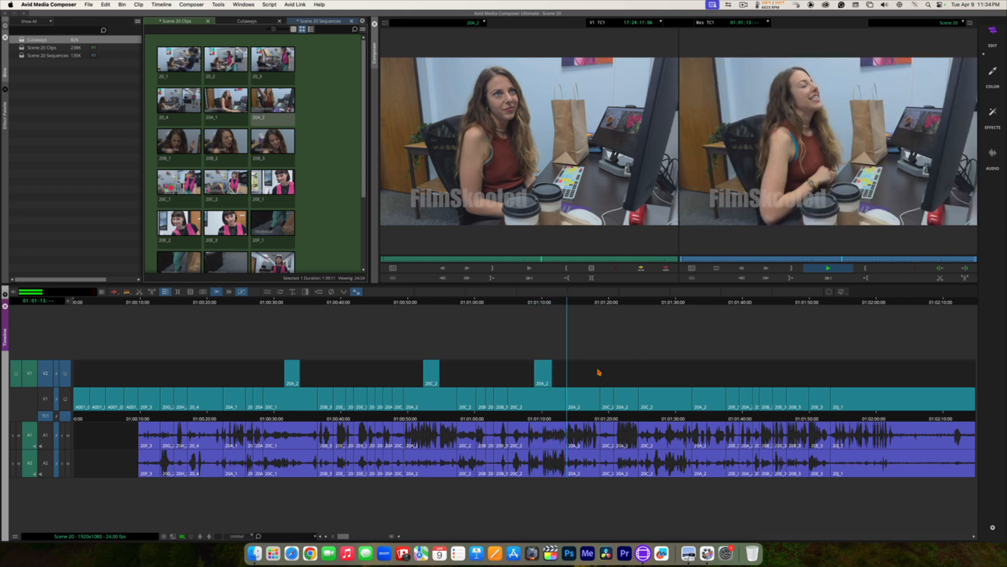
key("space")
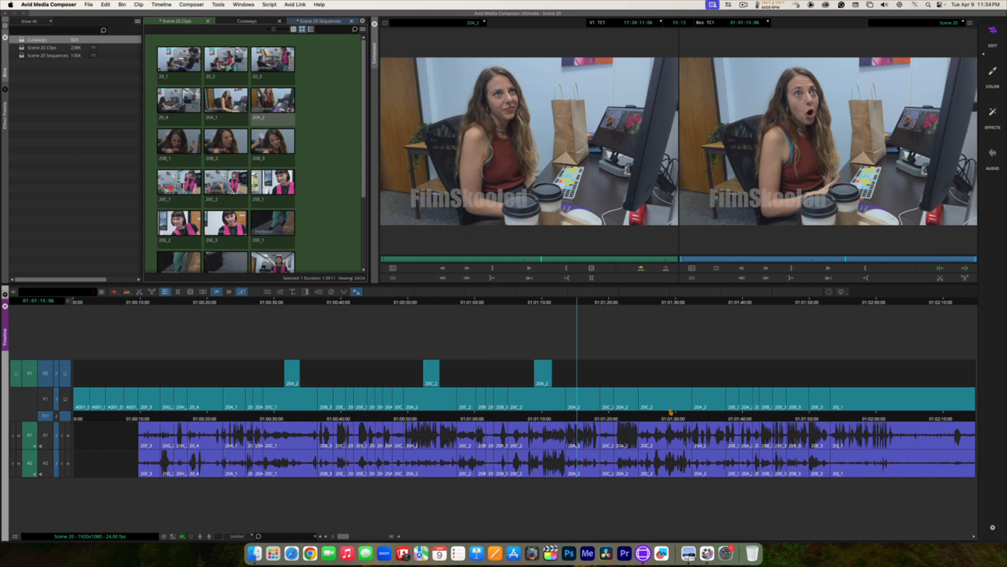
Play on through the scene and mark an In point at 01:01:26:13 and an Out point at 01:01:28:09 over the 20C_2 shot
key("space")
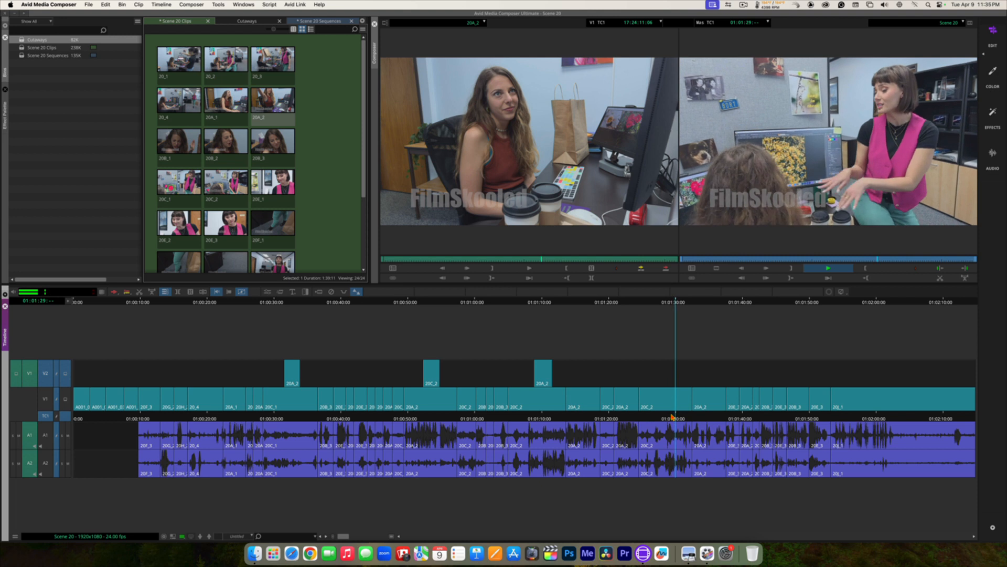
key("space")
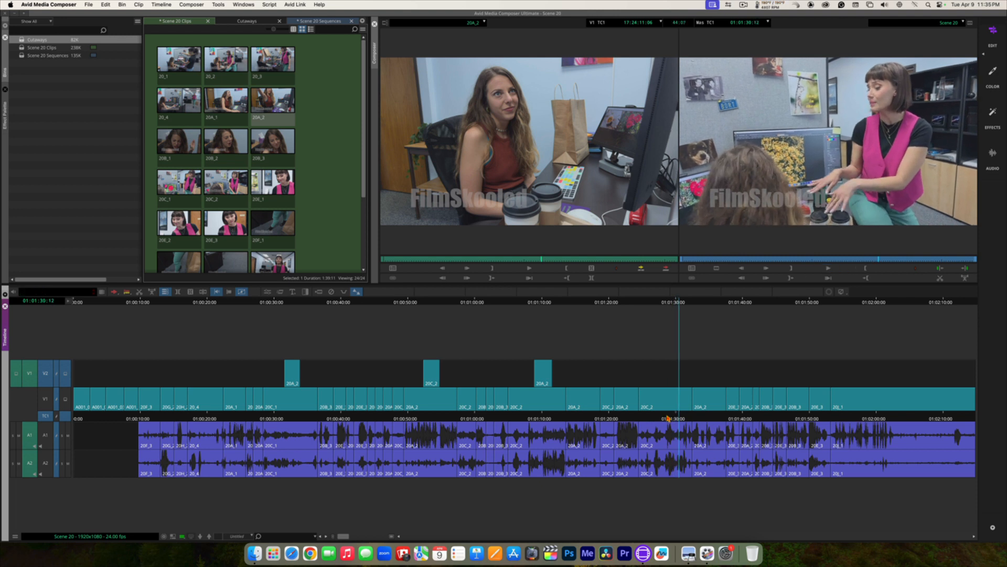
left_click_drag(669, 418, 659, 413)
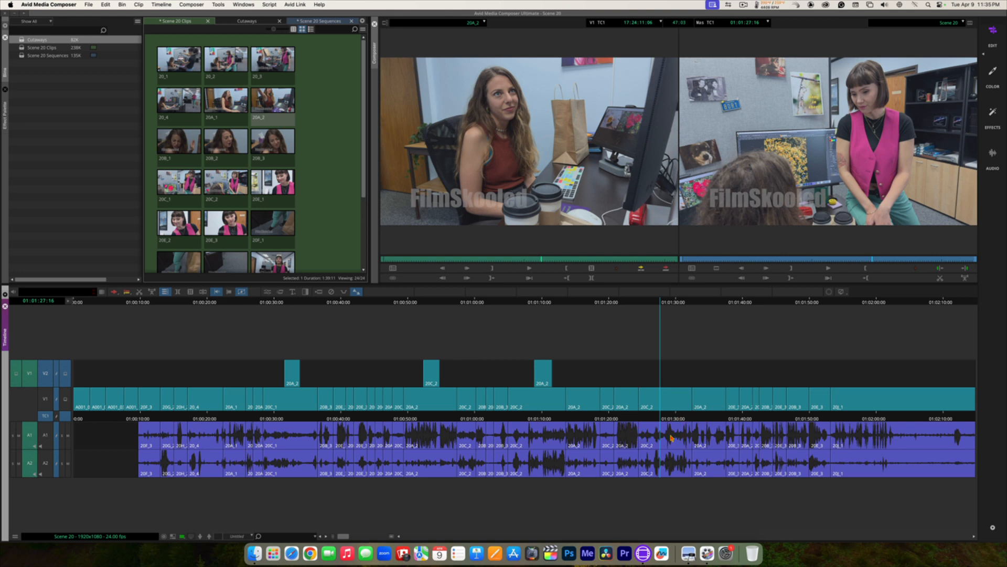
left_click_drag(660, 415, 652, 414)
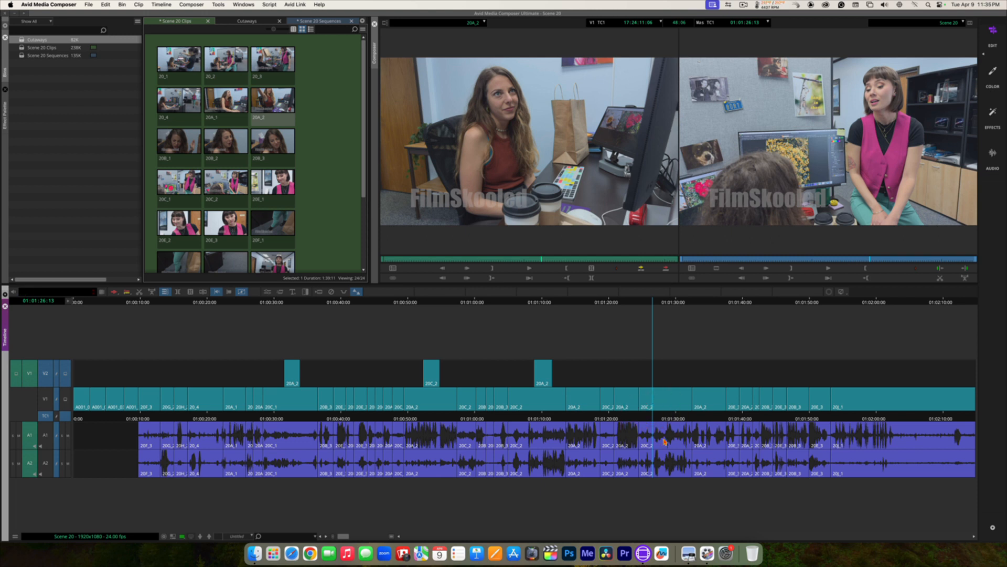
key("o")
key("space")
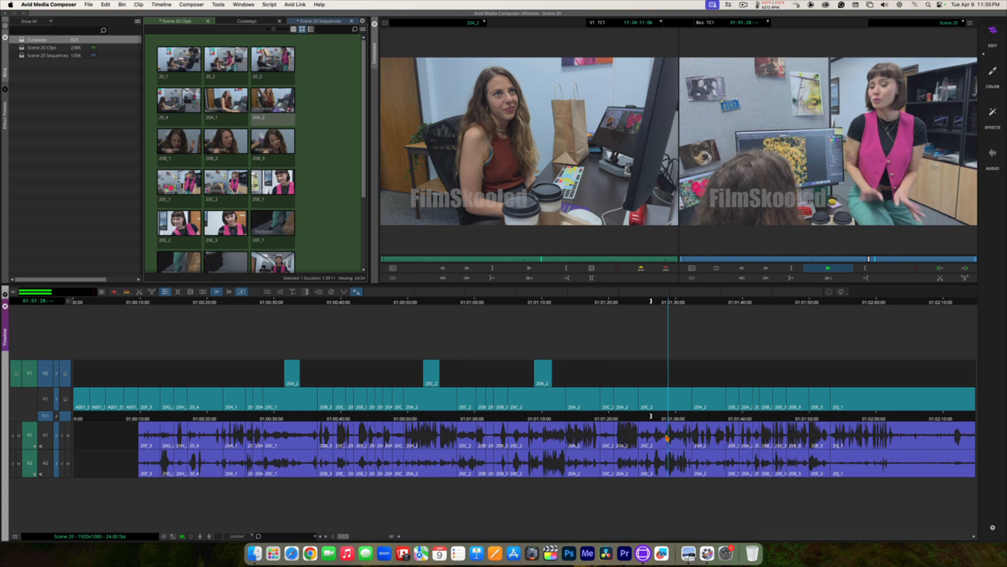
key("space")
left_click(665, 417)
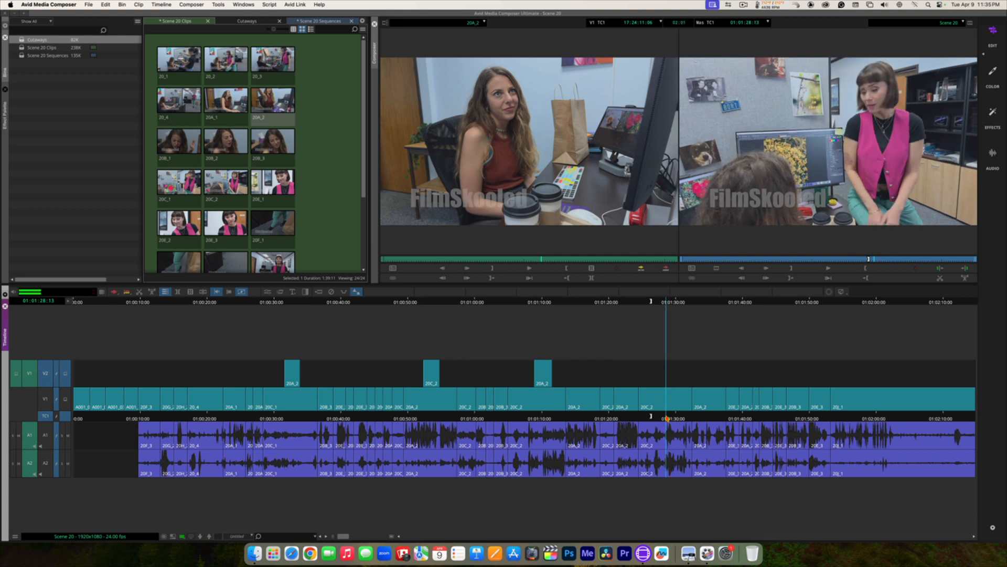
key("i")
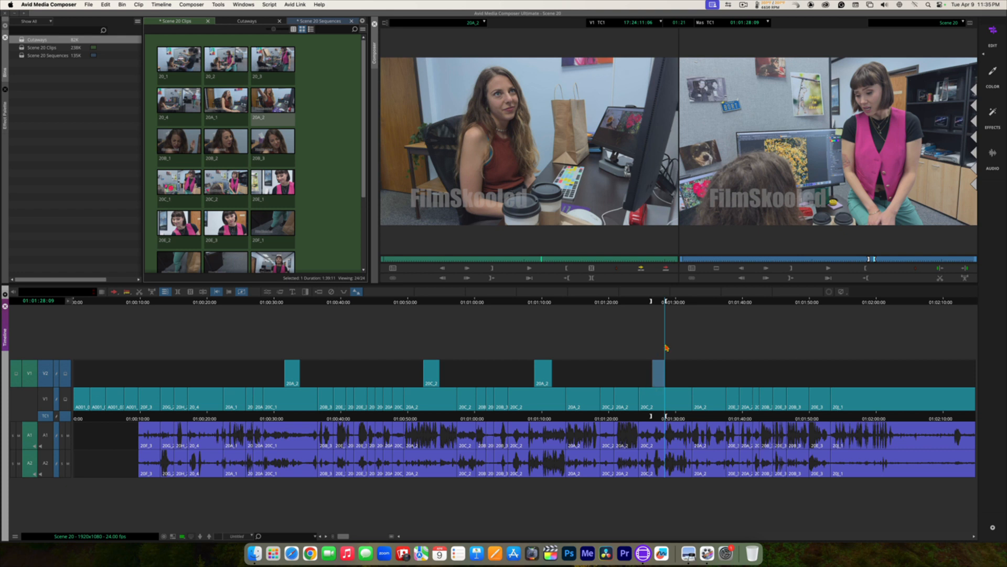
Scan forward in 20A_2 for the woman's silent upward look and mark an In point at 17:24:26:01
left_click(556, 165)
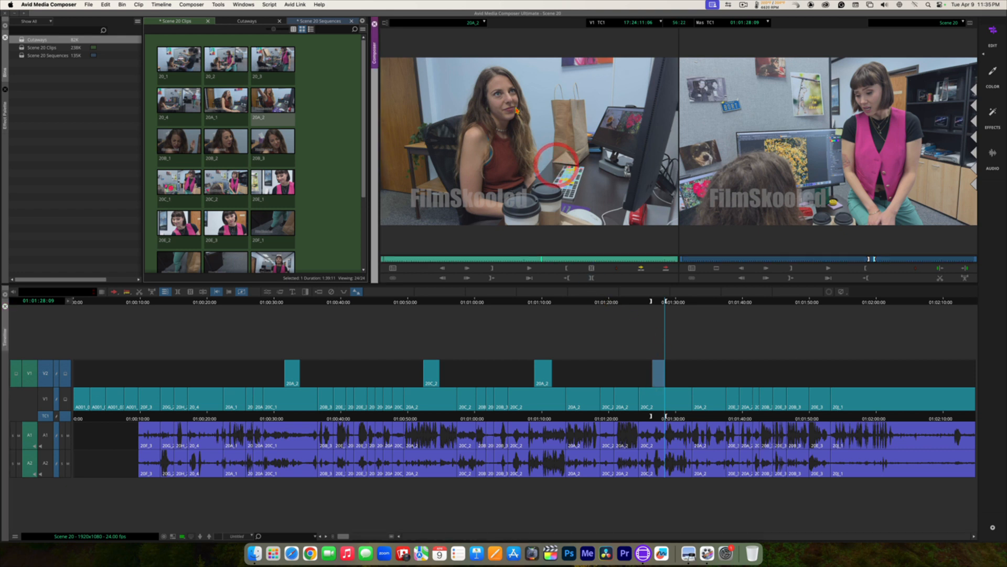
key("space")
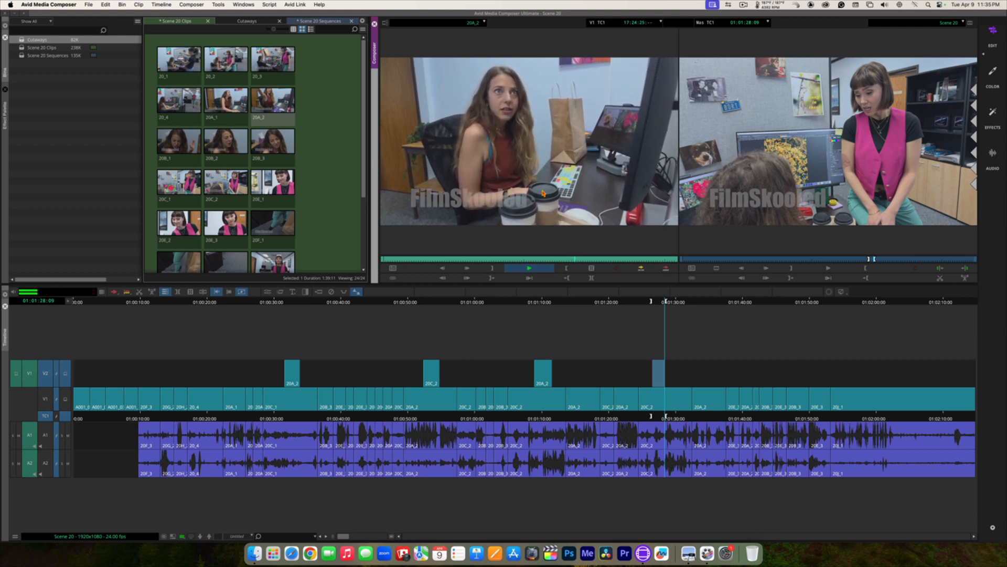
key("space")
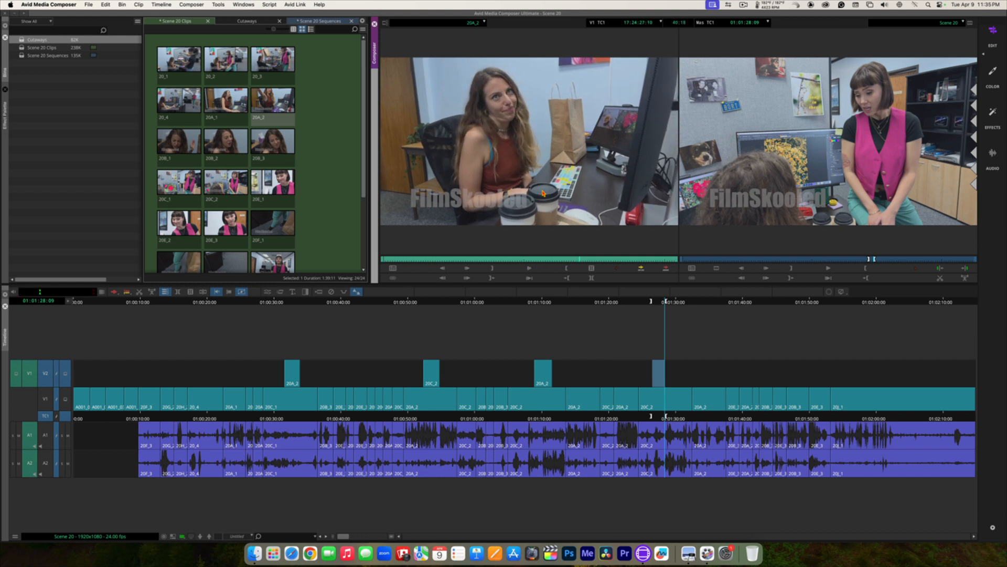
key("j")
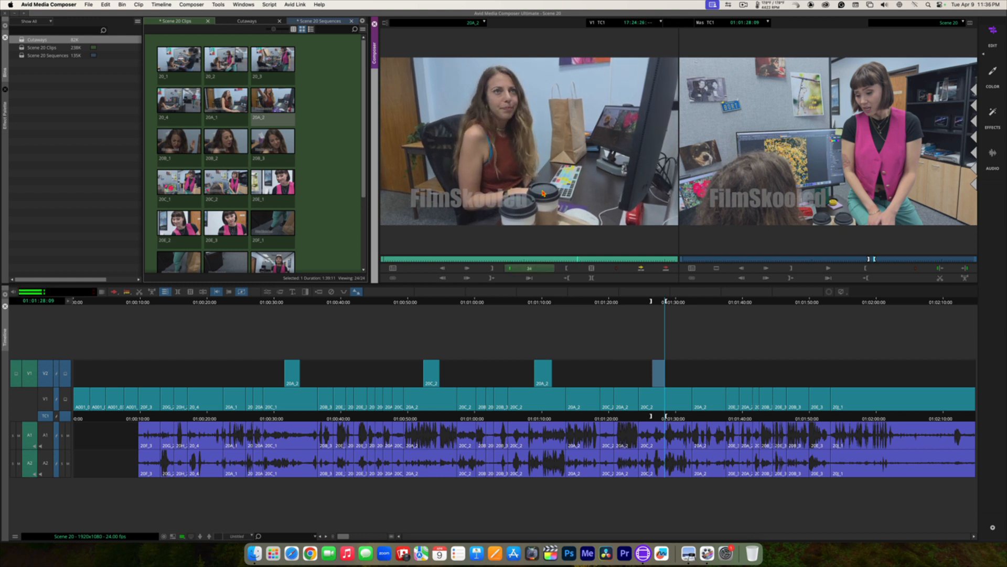
key("k")
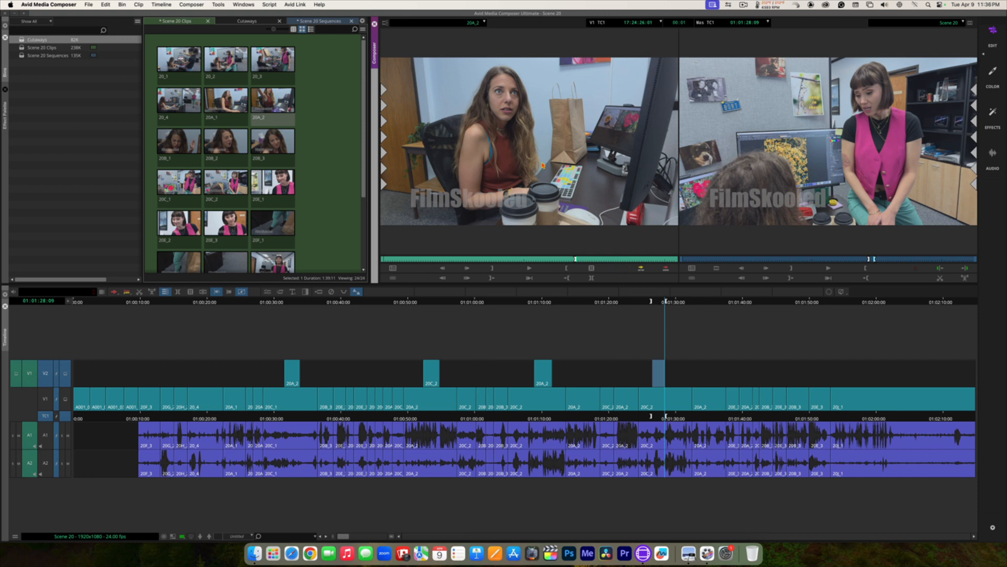
Disable source audio tracks A1 and A2 and overwrite the marked range on V2 with the 20A_2 reaction
left_click_drag(608, 253, 662, 326)
left_click(30, 435)
left_click(30, 463)
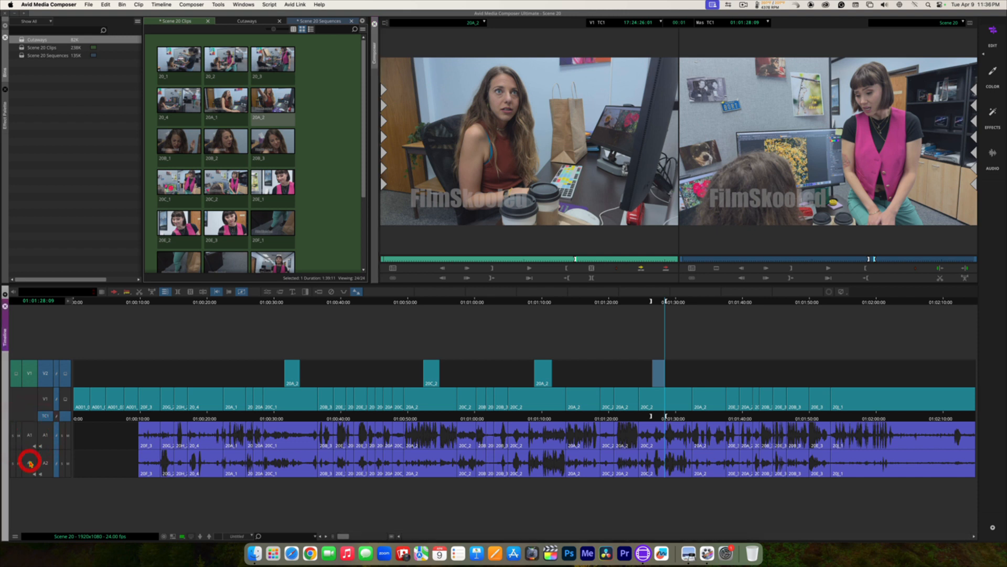
left_click(530, 156)
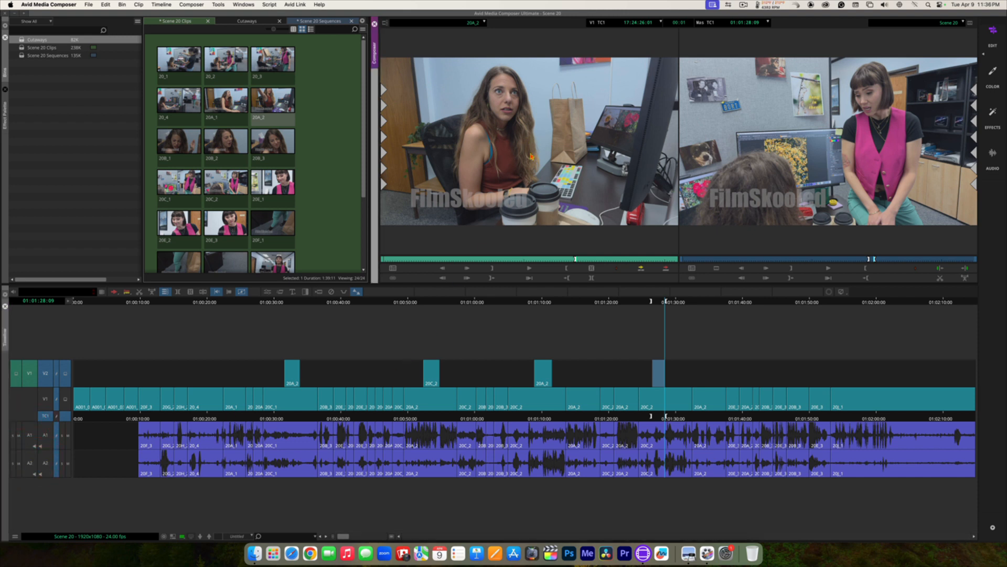
left_click_drag(590, 292, 655, 374)
left_click(654, 370)
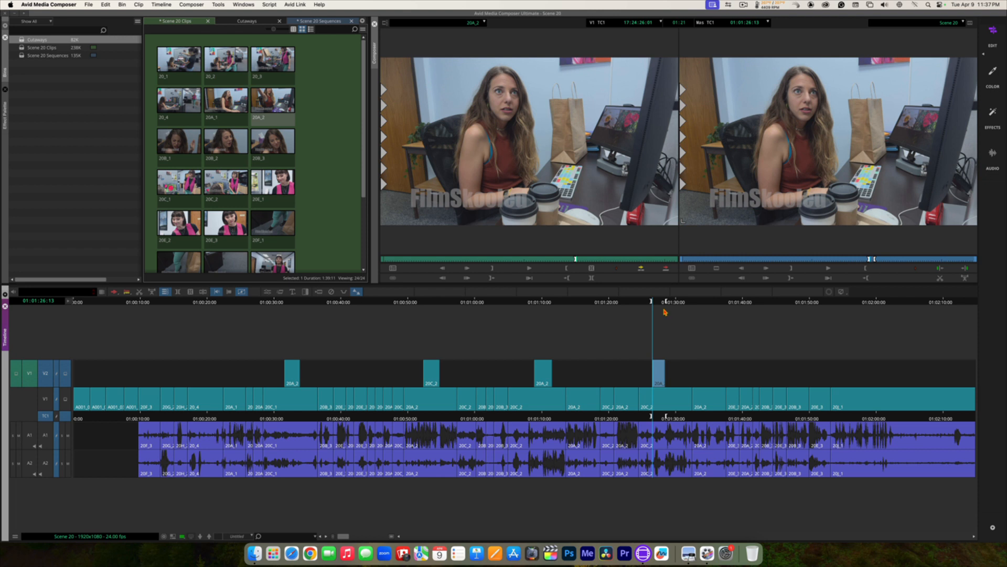
Play back the new cutaway from 01:01:24:03 and clear the sequence's In and Out marks
left_click_drag(651, 302, 637, 299)
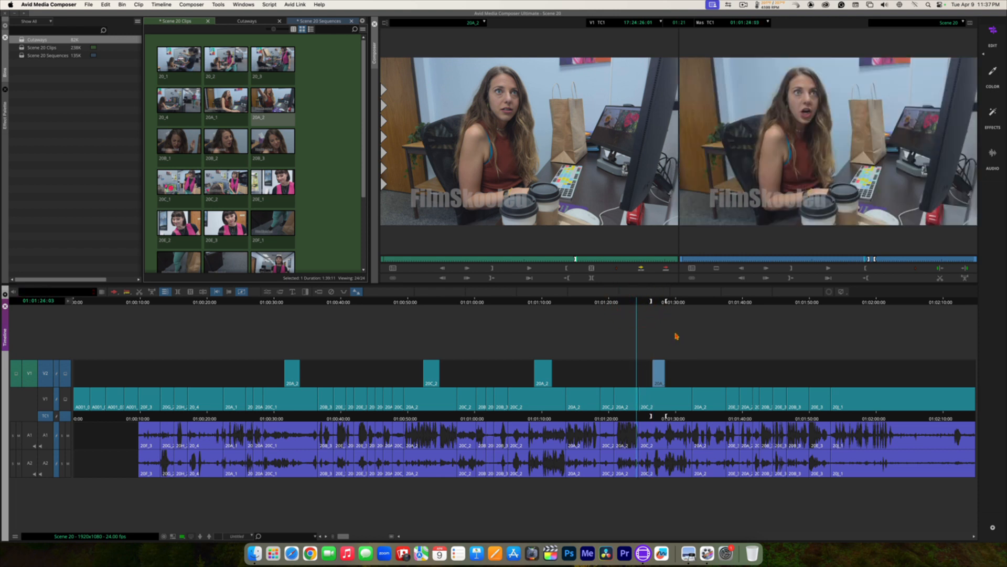
key("space")
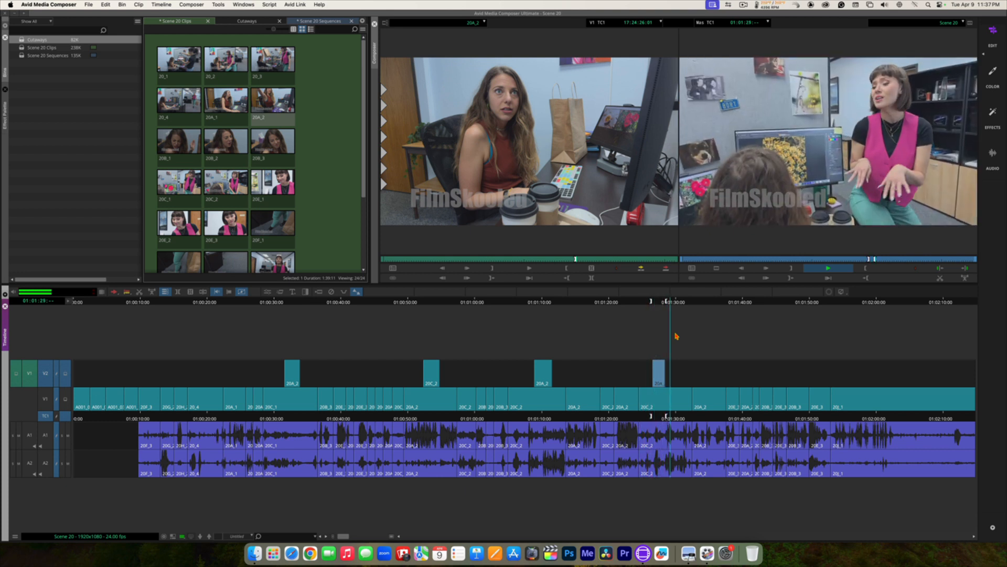
key("space")
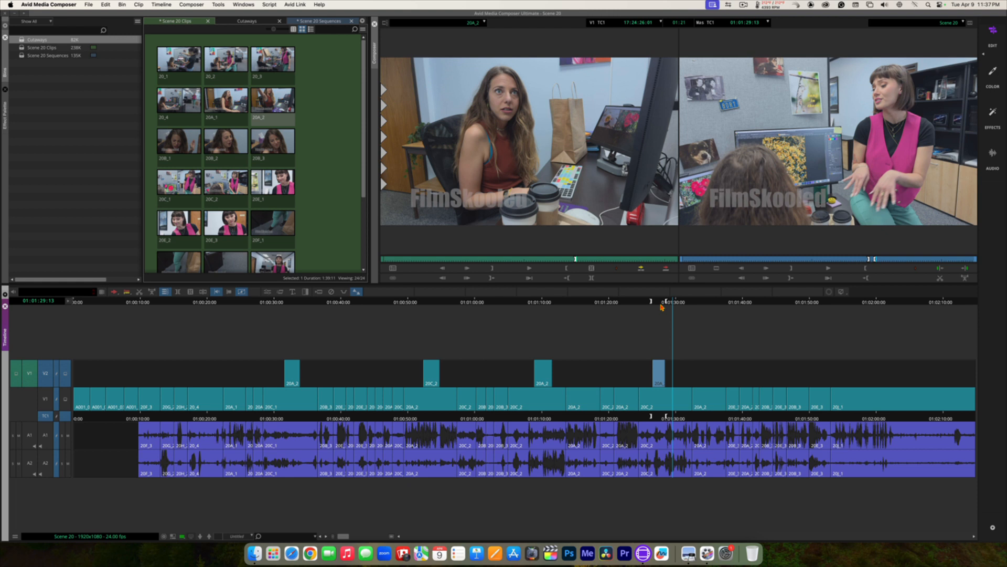
key("g")
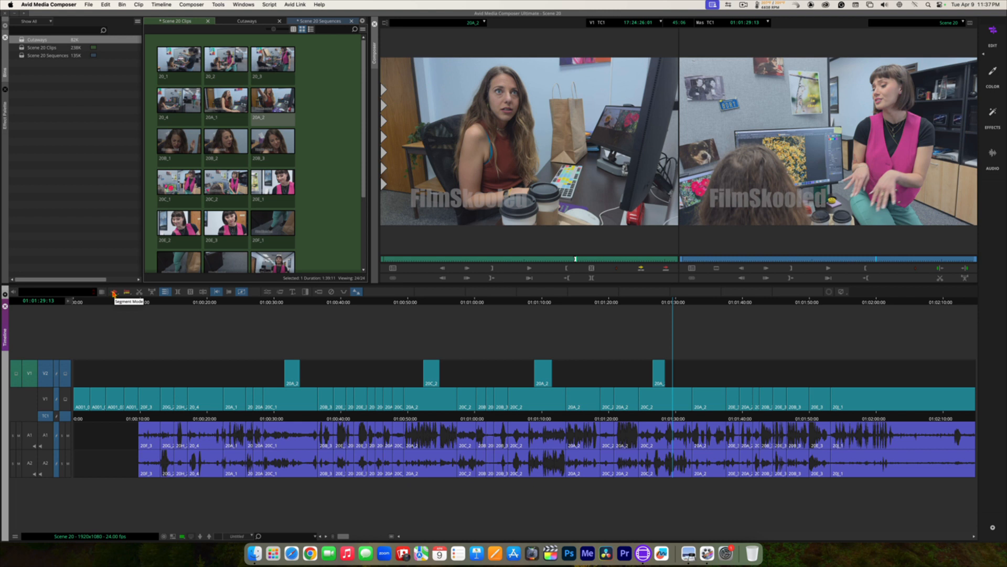
Activate Lift/Overwrite segment mode, move the last 20A_2 cutaway on V2 about one second later, and play it back from 01:01:25:13
right_click(114, 292)
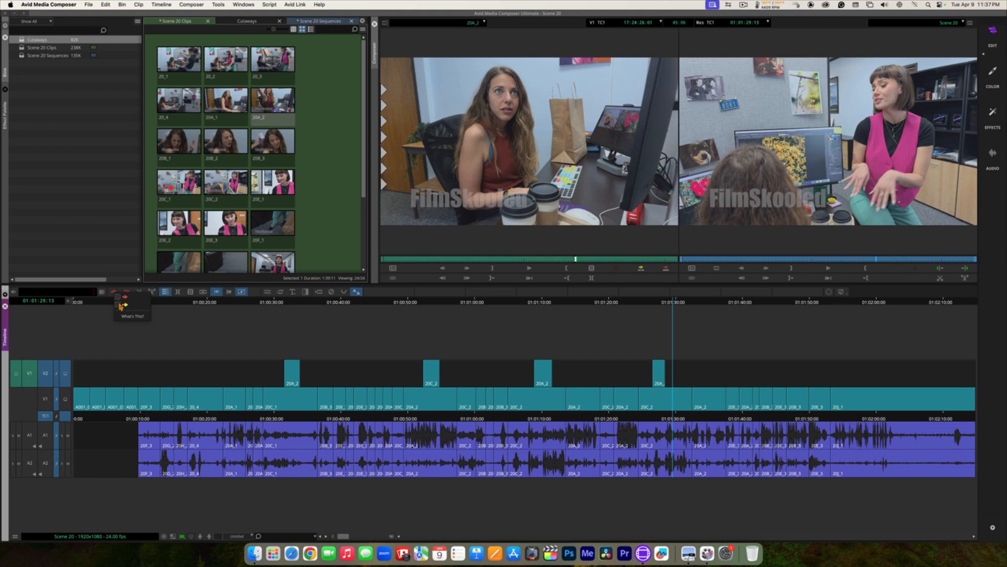
left_click(117, 295)
left_click(111, 301)
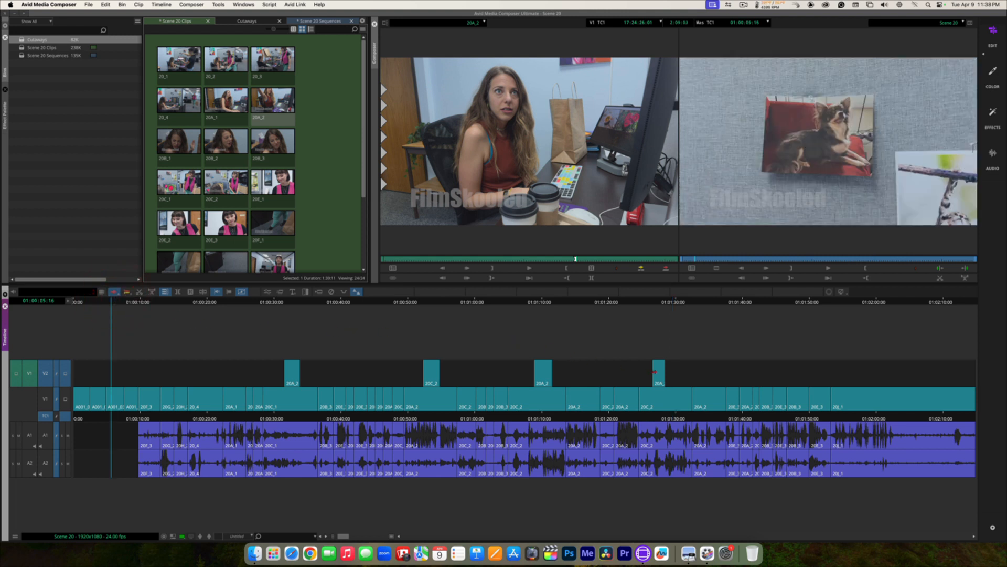
mouse_move(655, 372)
left_mouse_down()
mouse_move(647, 372)
mouse_move(662, 372)
left_mouse_up()
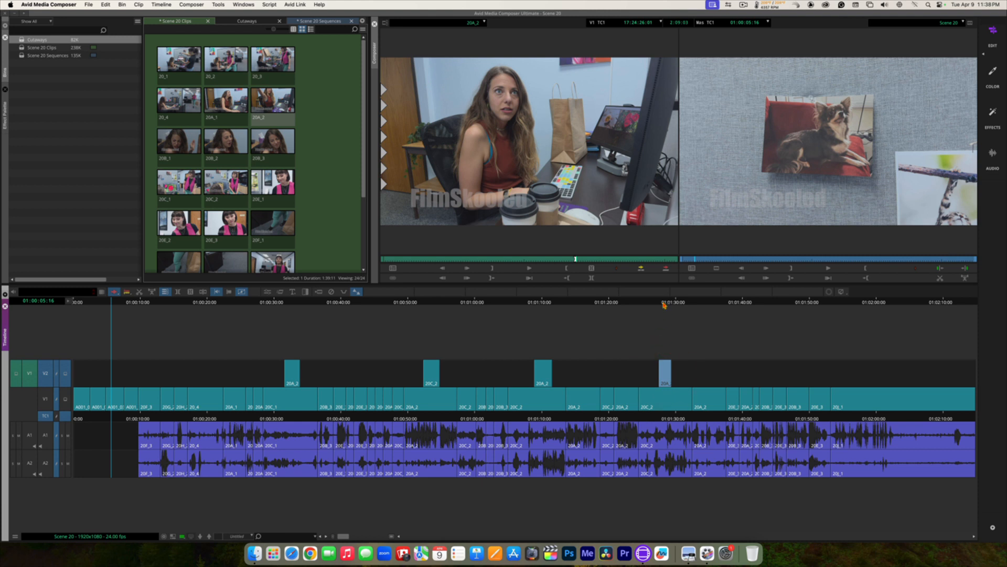
left_click_drag(661, 302, 646, 302)
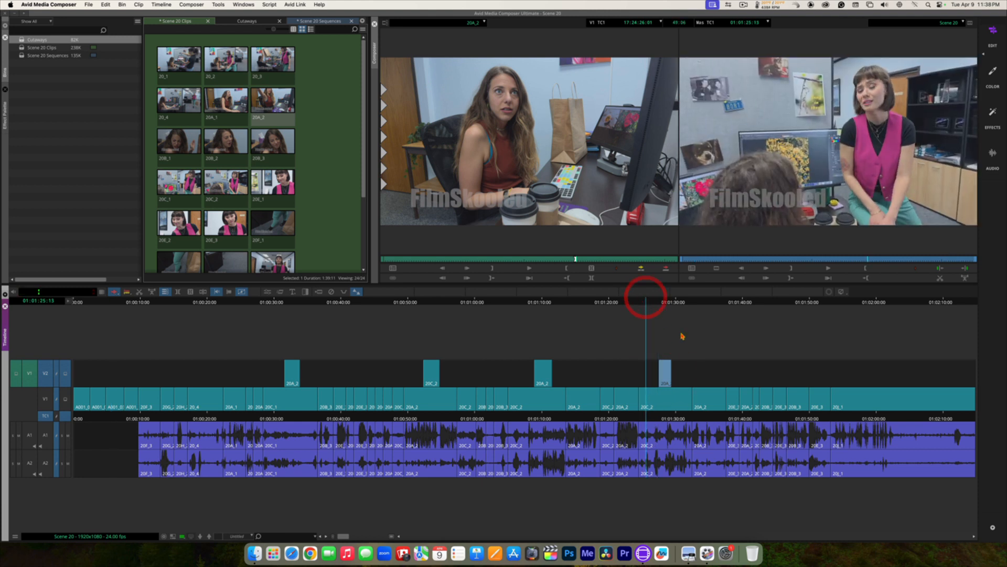
key("space")
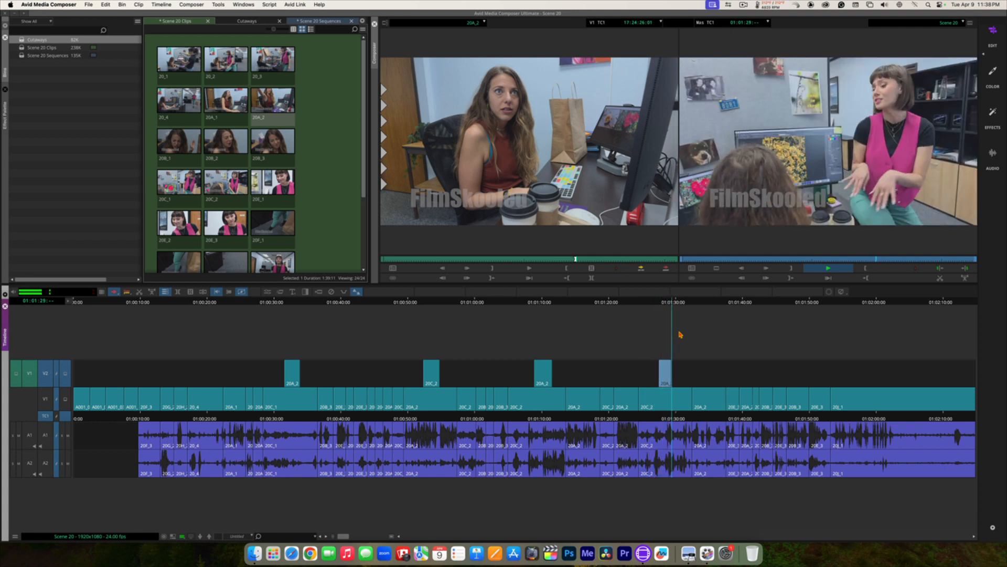
key("space")
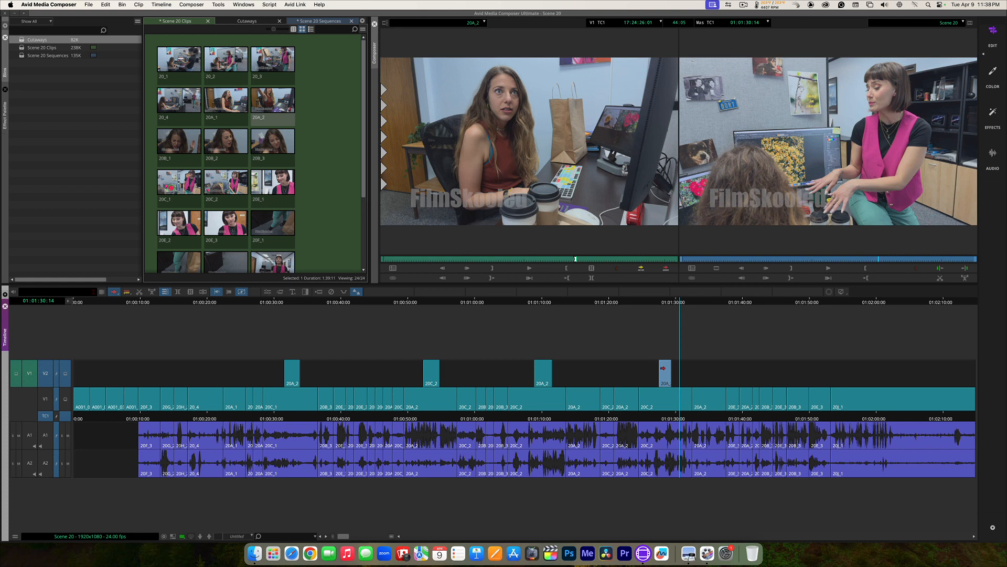
Nudge the last 20A_2 cutaway on V2 slightly earlier and play back its new timing
left_click_drag(663, 368, 663, 367)
left_click(649, 303)
key("space")
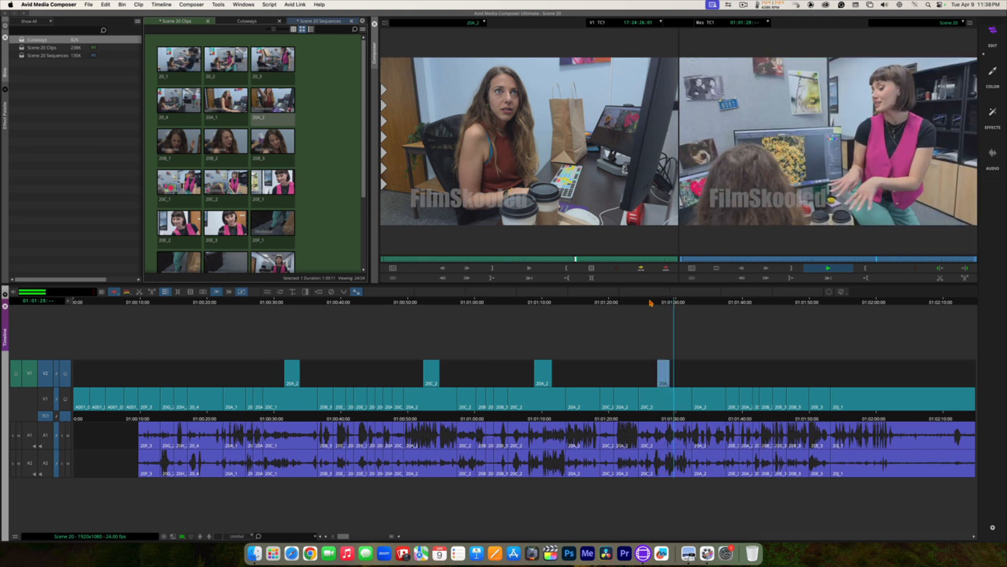
key("space")
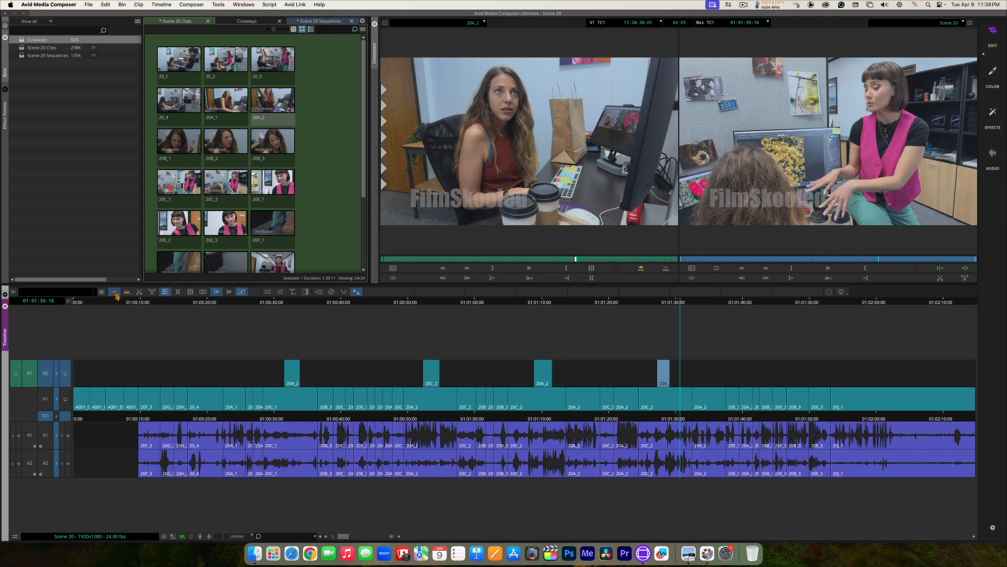
Select the V2 cutaway segments one after another and turn segment mode off
left_click(115, 292)
left_click(412, 403)
left_click(431, 373)
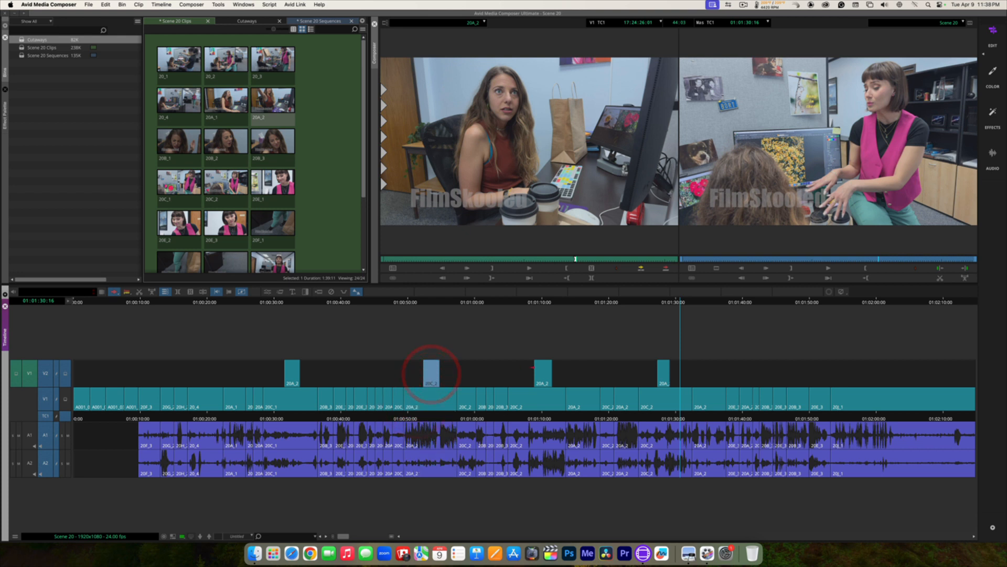
left_click(542, 373)
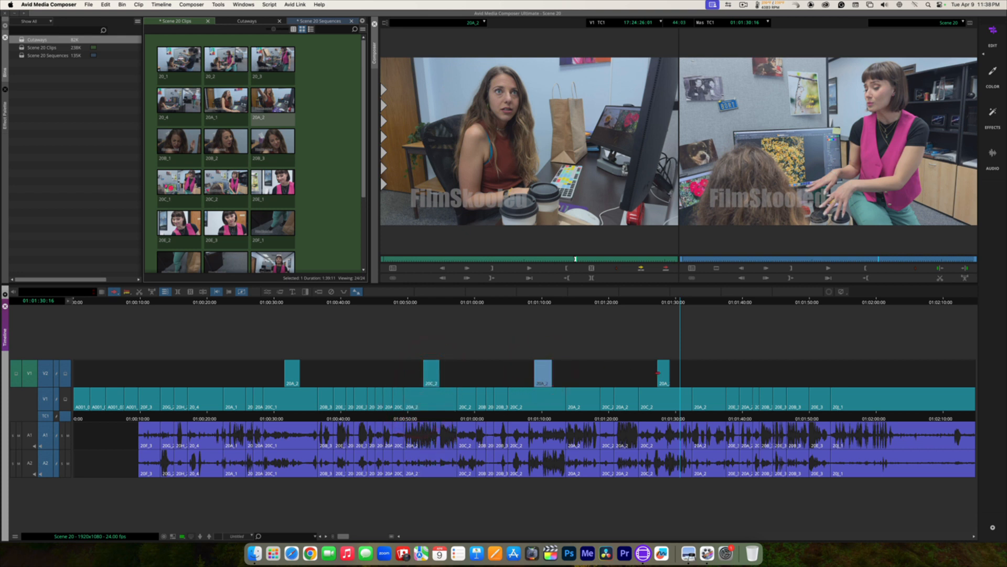
left_click(658, 372)
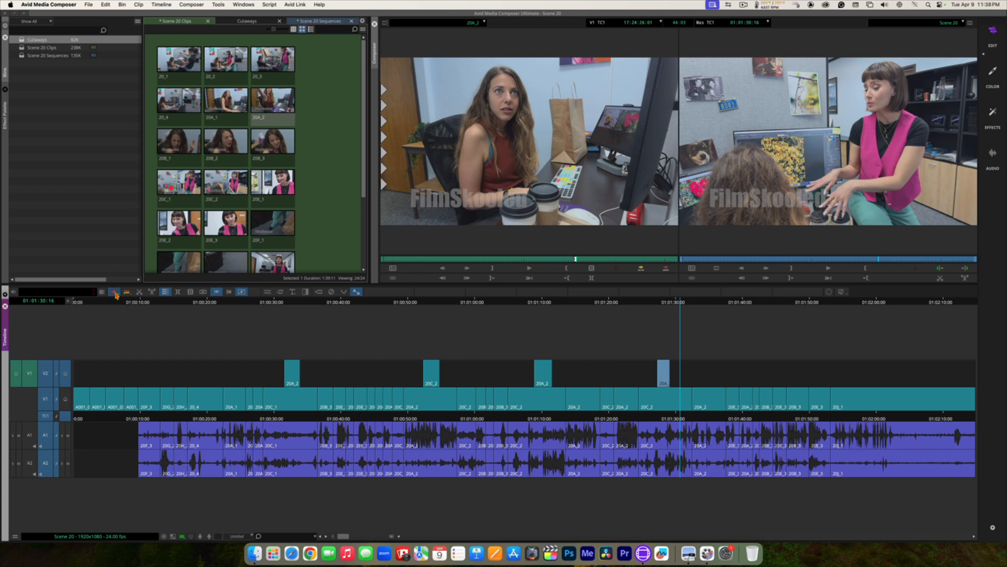
left_click(114, 292)
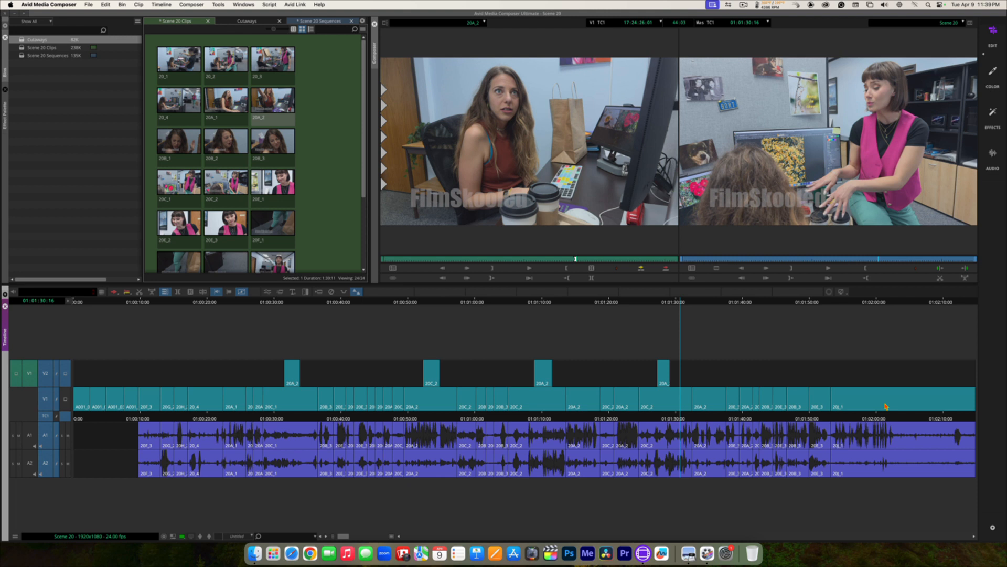
Play on through the scene and mark an In point at 01:01:56:15 and an Out point at 01:01:59:18 over the 20J_1 shot
key("space")
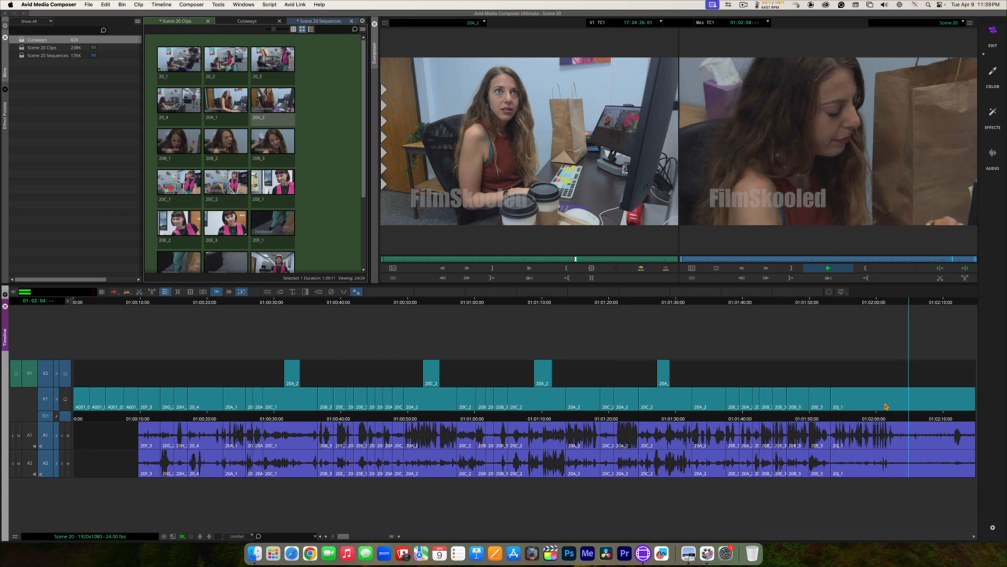
key("space")
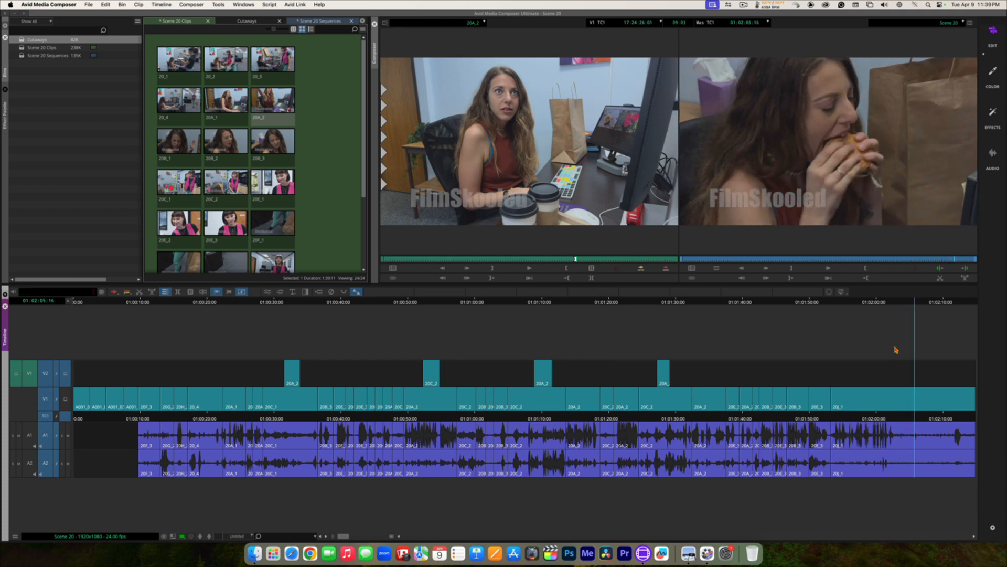
left_click_drag(906, 303, 885, 302)
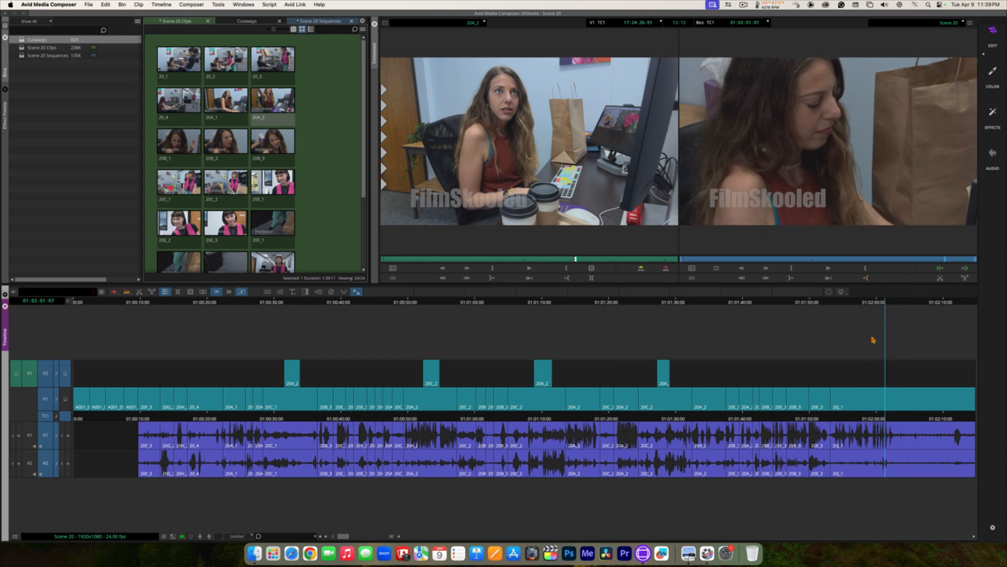
left_click_drag(879, 304, 853, 304)
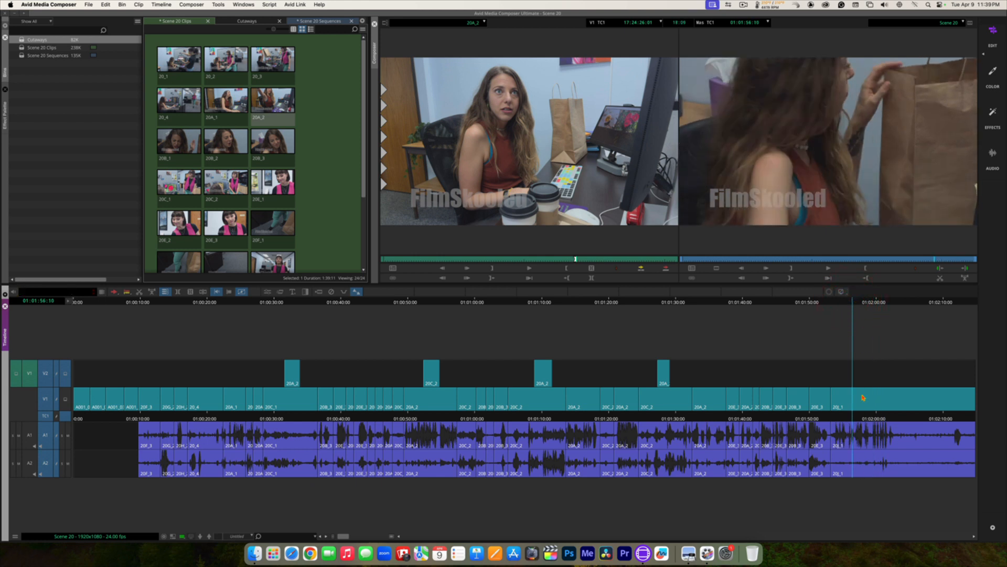
left_click_drag(856, 302, 861, 302)
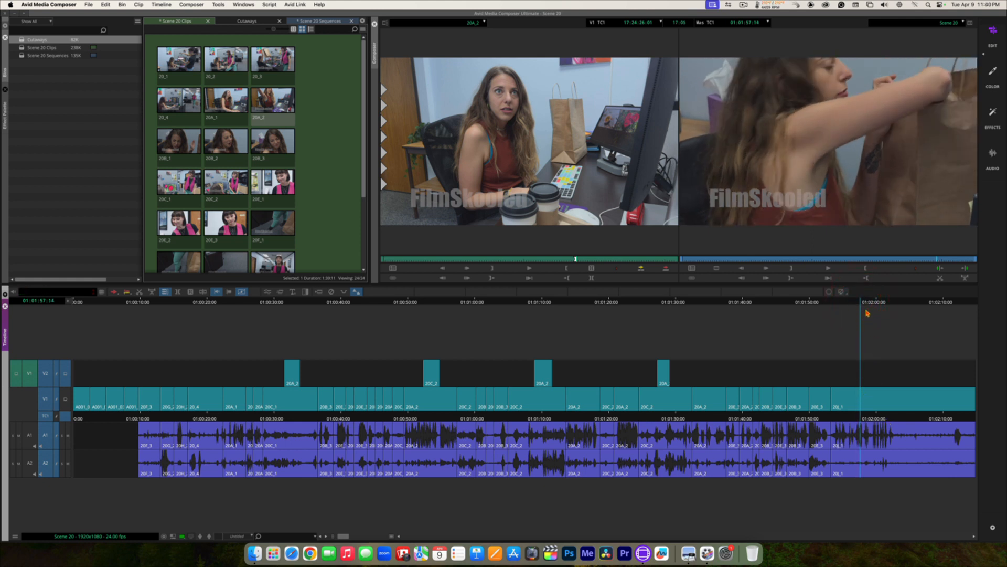
left_click_drag(859, 303, 855, 306)
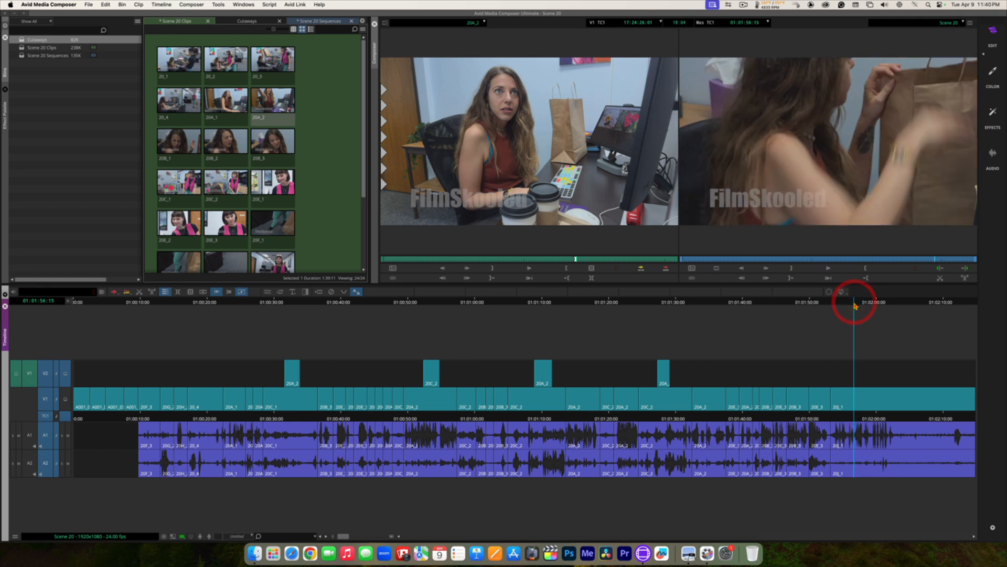
key("space")
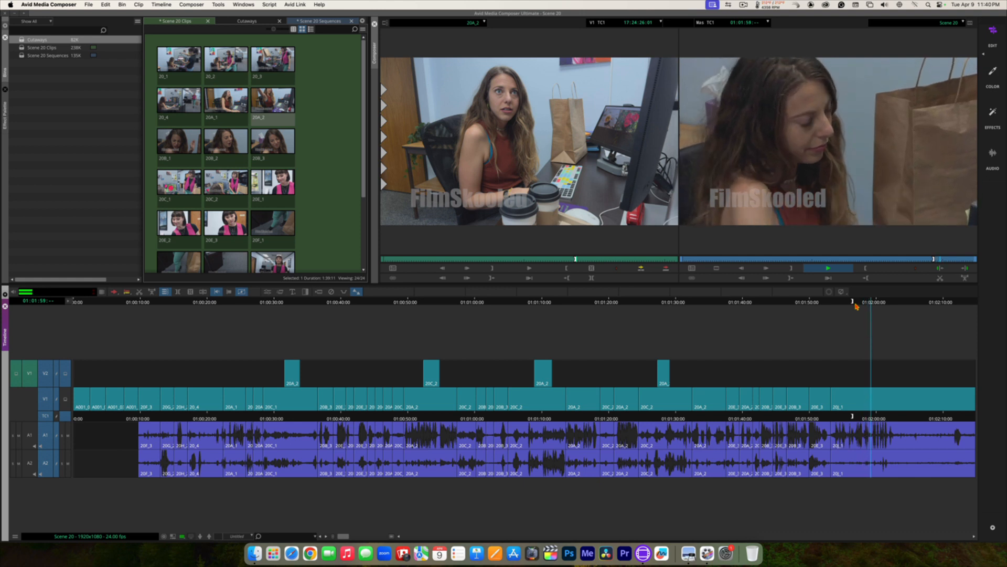
key("space")
key("o")
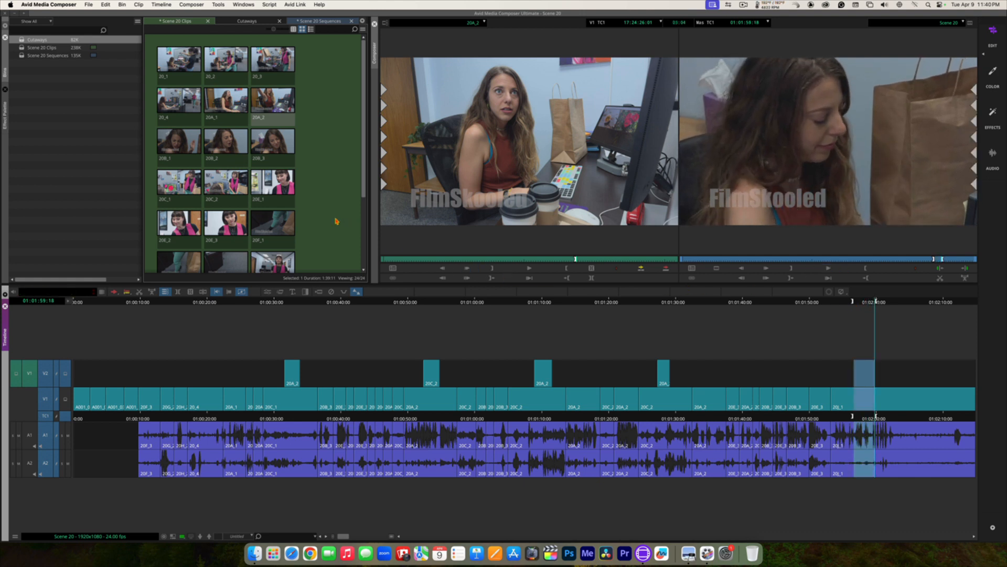
Load 20E_3, clear its existing marks, and mark an In point at 18:48:01:03 on the woman's silent downward look
double_click(232, 224)
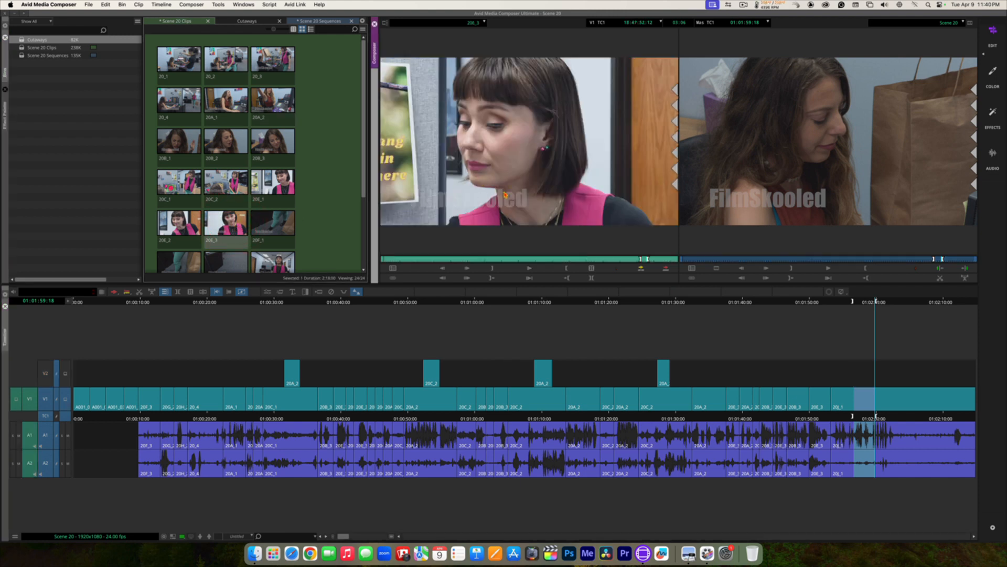
left_click(589, 138)
key("space")
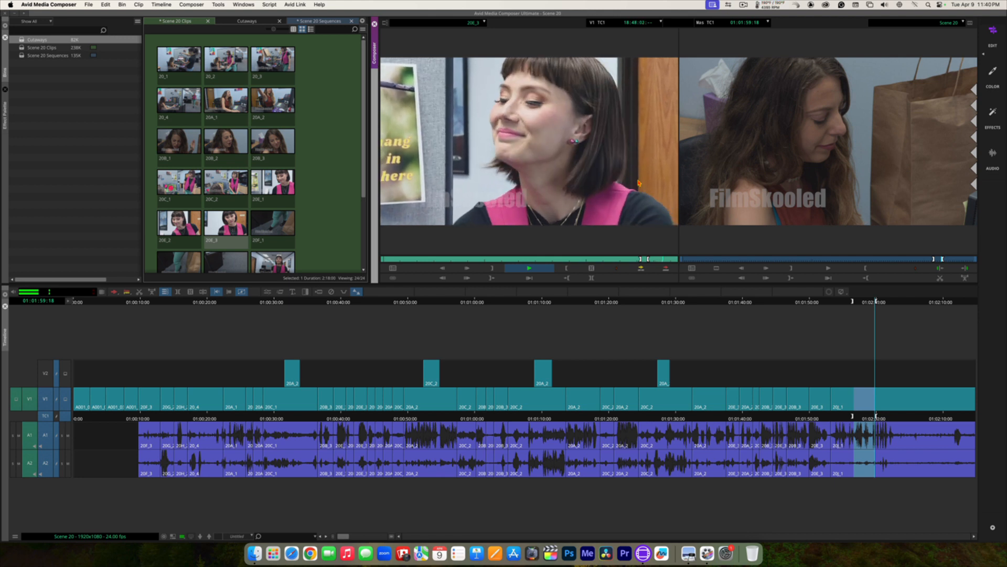
key("space")
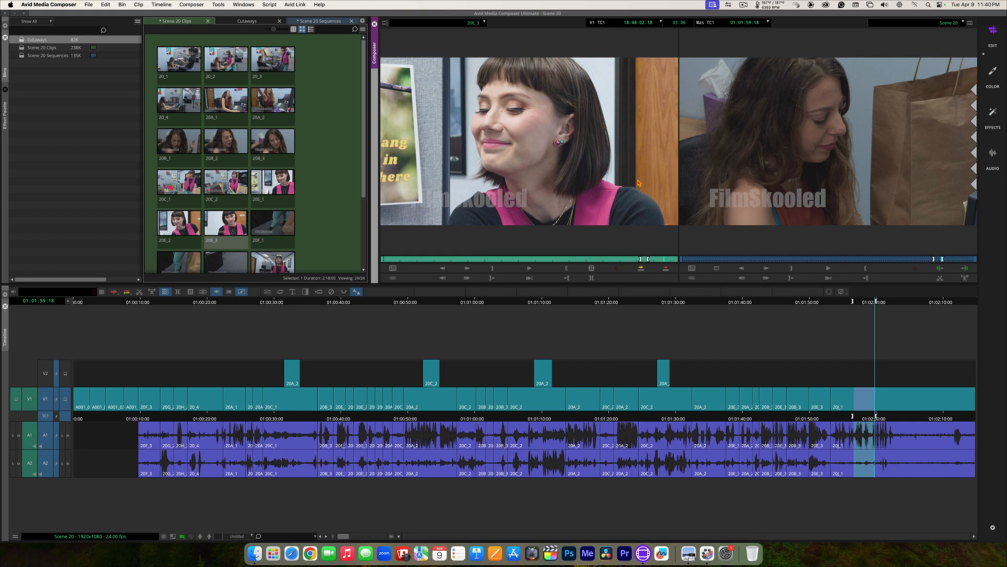
left_click(591, 268)
key("l")
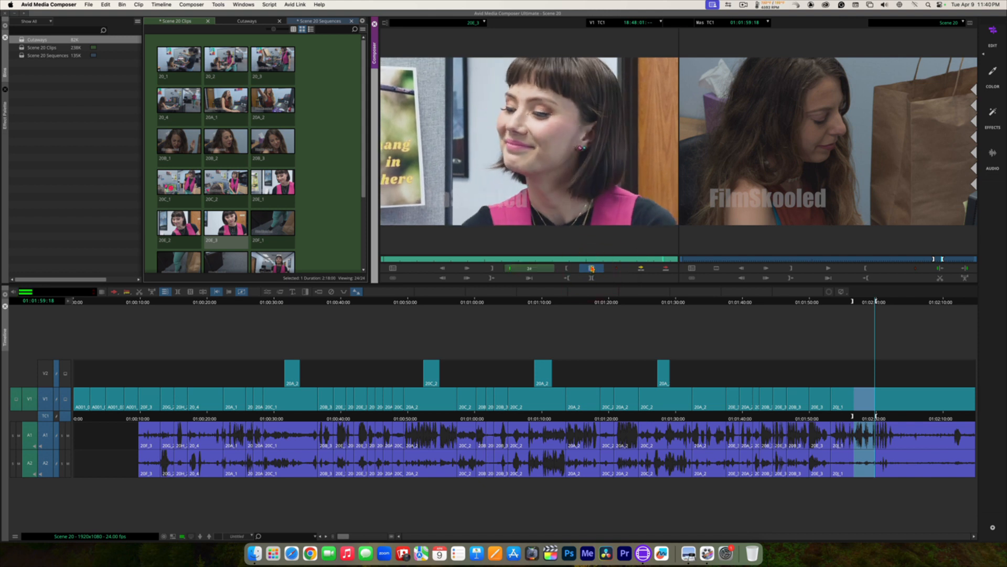
key("k")
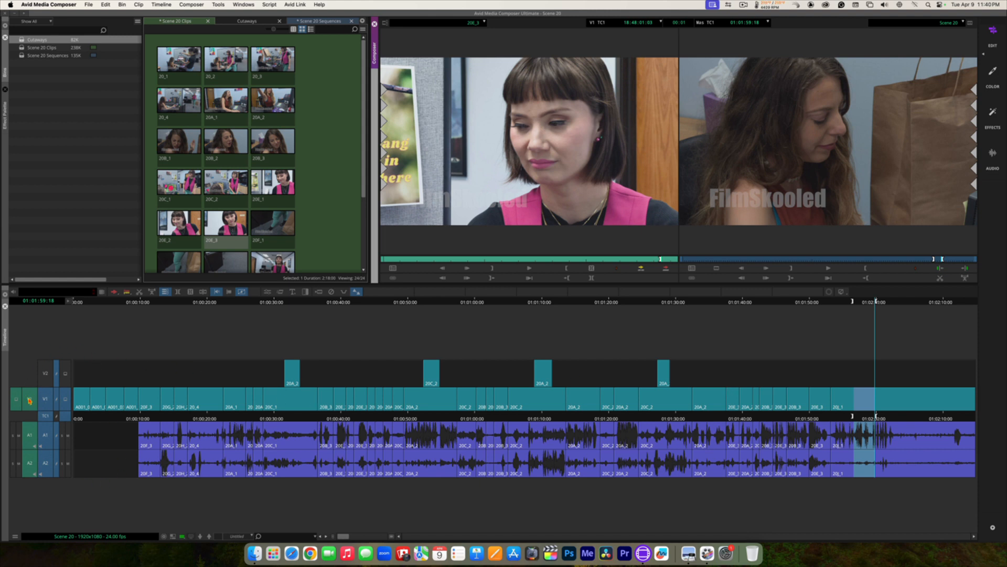
Patch source V1 to V2, disable record audio tracks A1 and A2, and overwrite the marked range with the 20E_3 reaction
left_click_drag(29, 400, 41, 381)
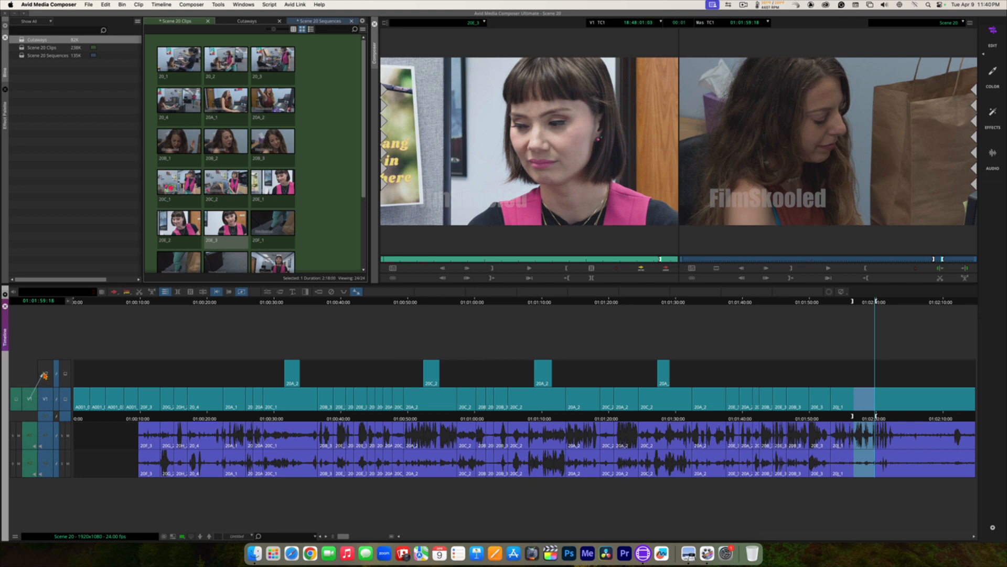
left_click_drag(45, 375, 45, 374)
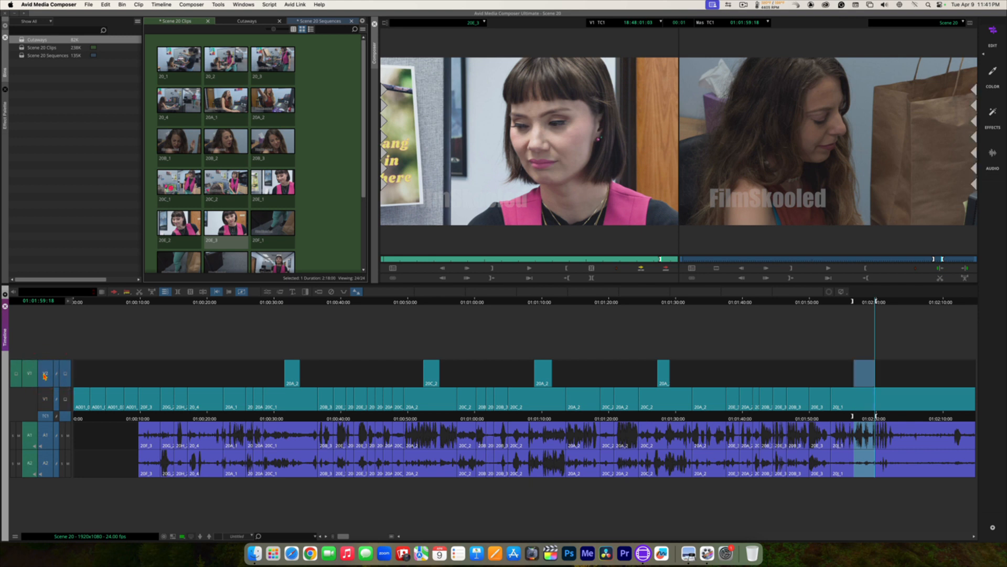
left_click(44, 442)
left_click(44, 464)
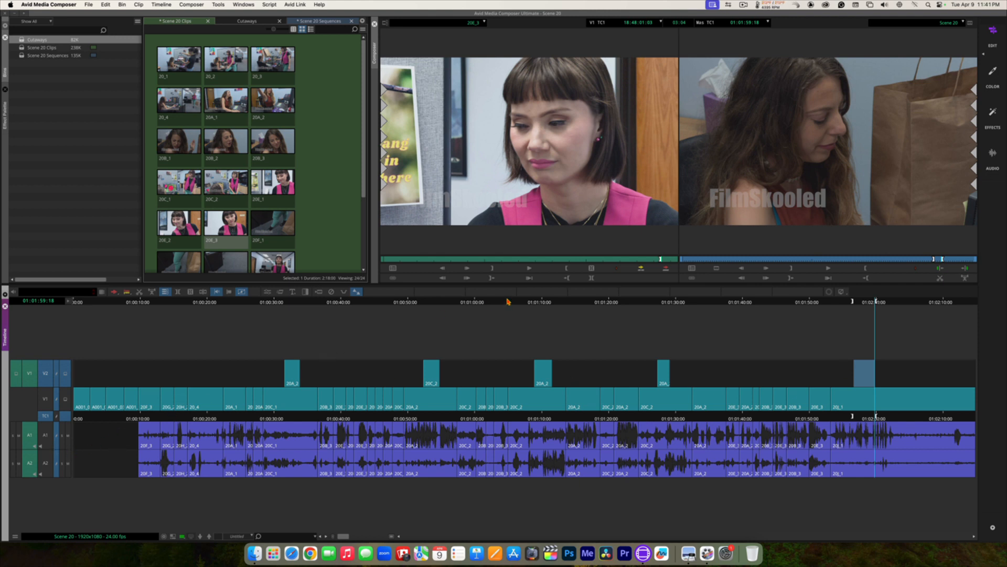
left_click(666, 269)
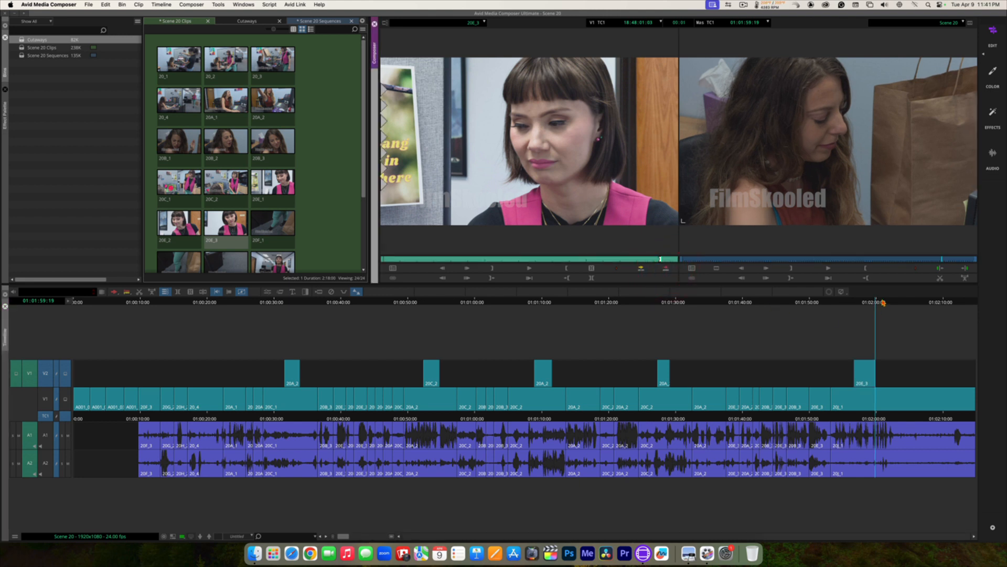
Play back the new 20E_3 cutaway from 01:01:53:08
left_click(833, 303)
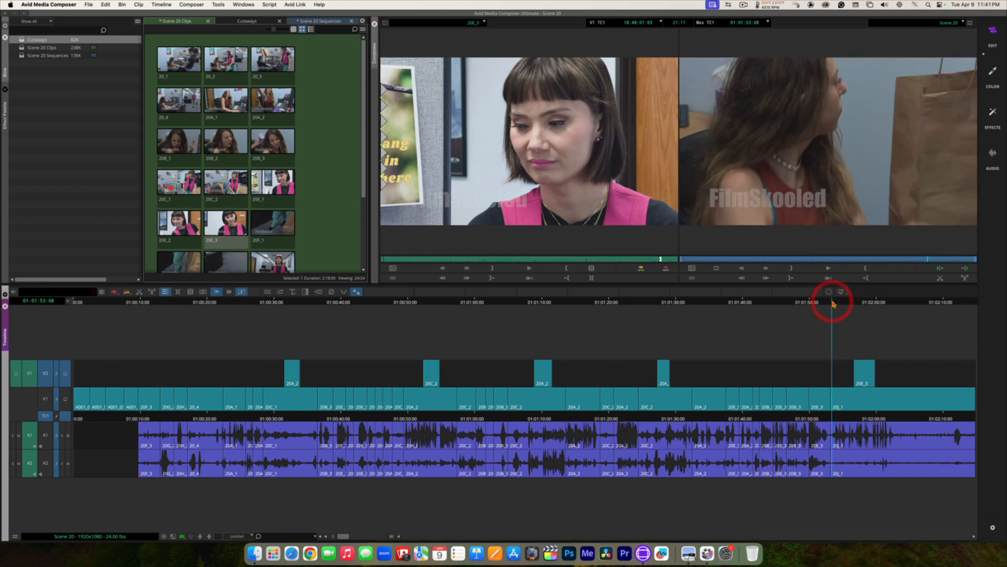
key("space")
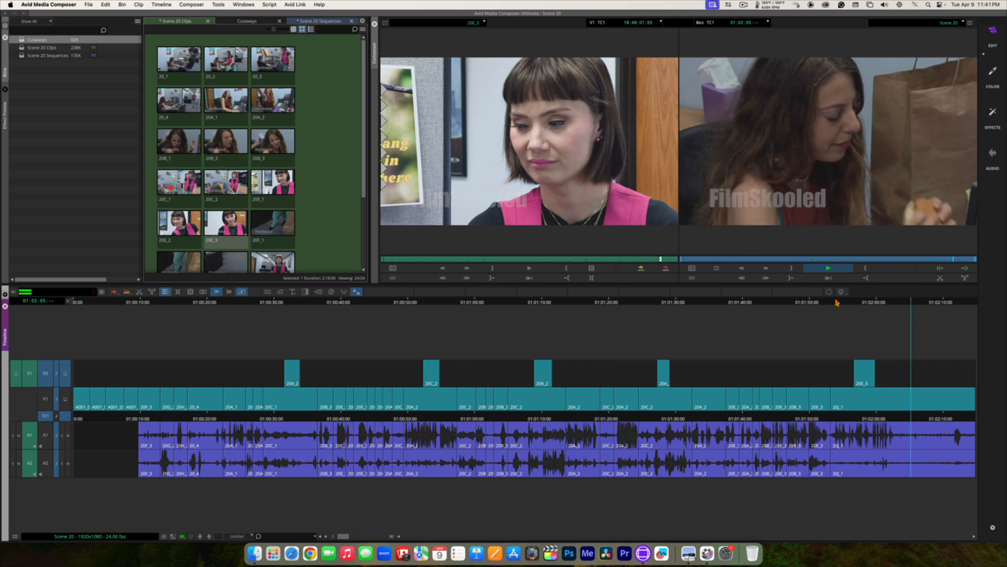
key("space")
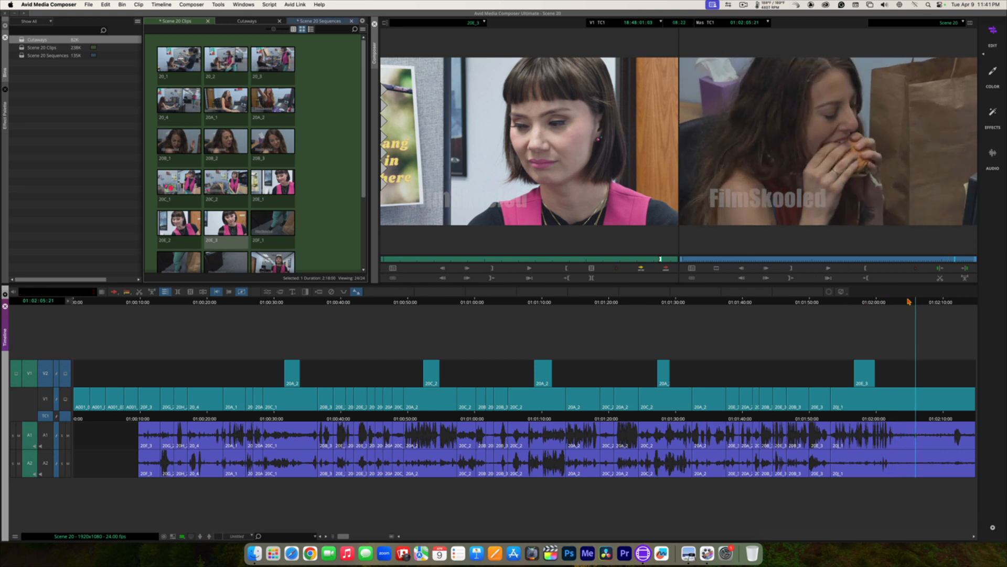
Park the sequence at the end of the 20E_3 cutaway, 01:01:59:19, and load the last take in the bin, 20K_1
left_click_drag(909, 301, 885, 297)
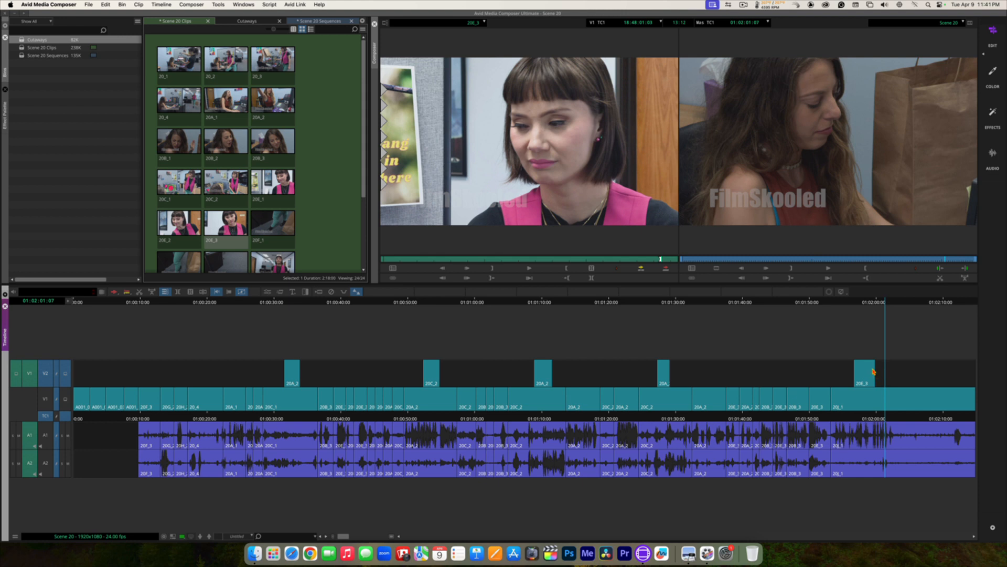
left_click(875, 373)
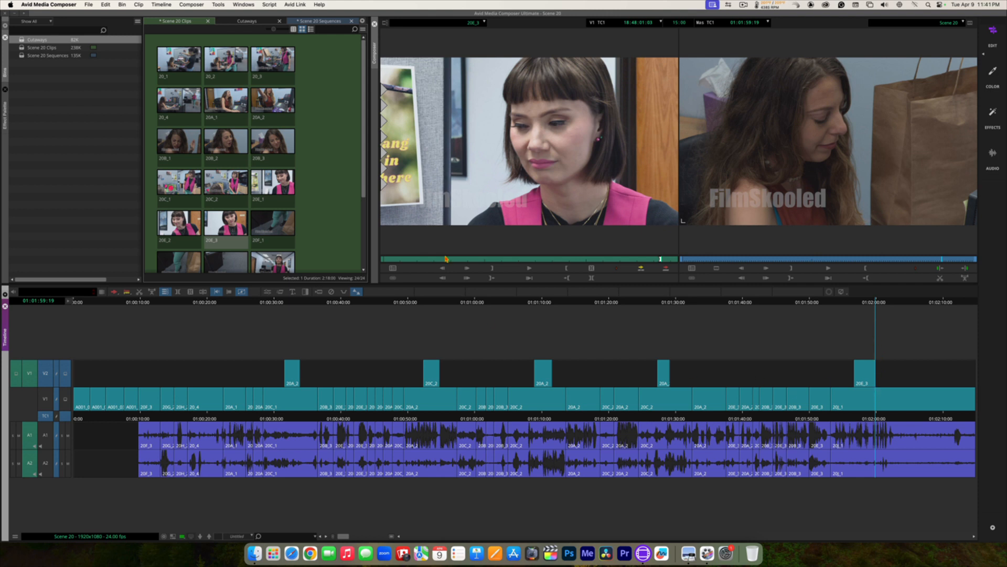
left_click_drag(364, 186, 370, 266)
double_click(272, 243)
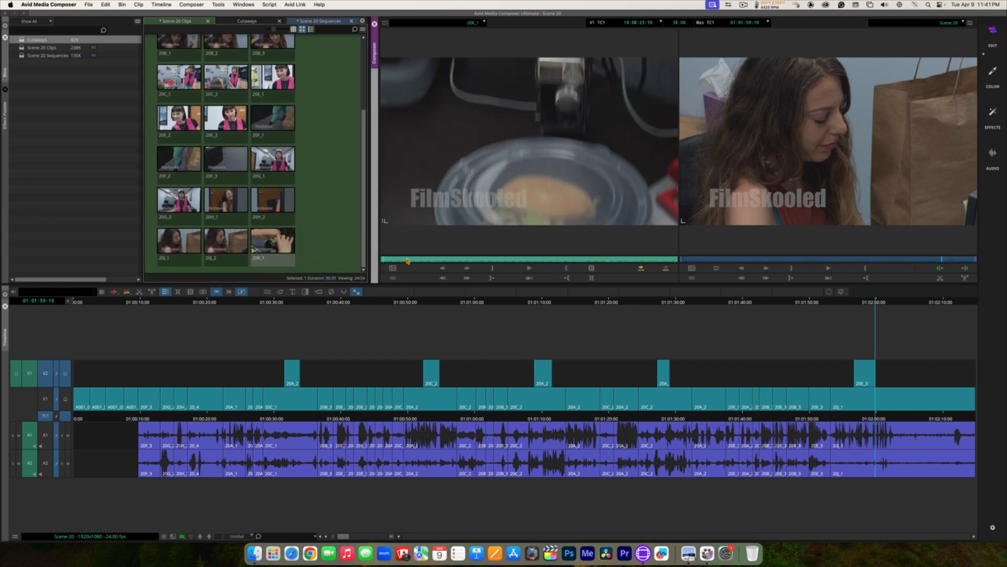
Mark 20K_1 from the full burger at 19:08:40:13 to the empty container at 19:08:43:11 and overwrite it onto V2 after 20E_3
left_click_drag(407, 261, 514, 253)
key("i")
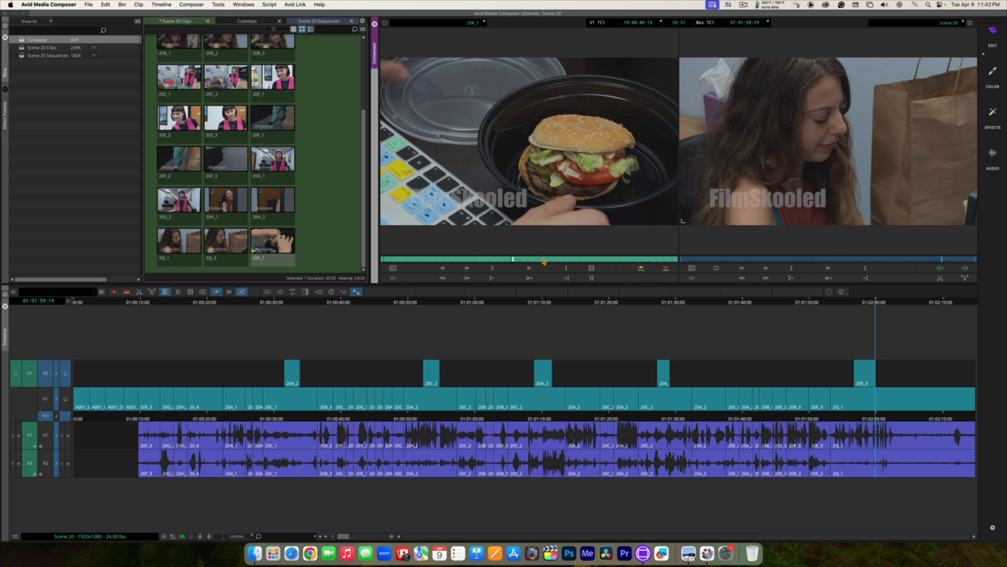
key("space")
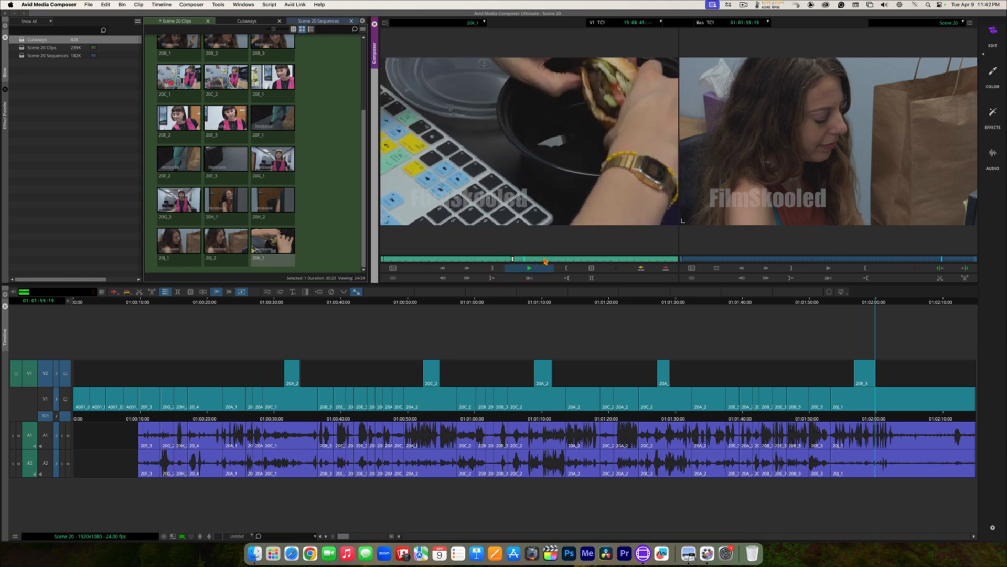
key("o")
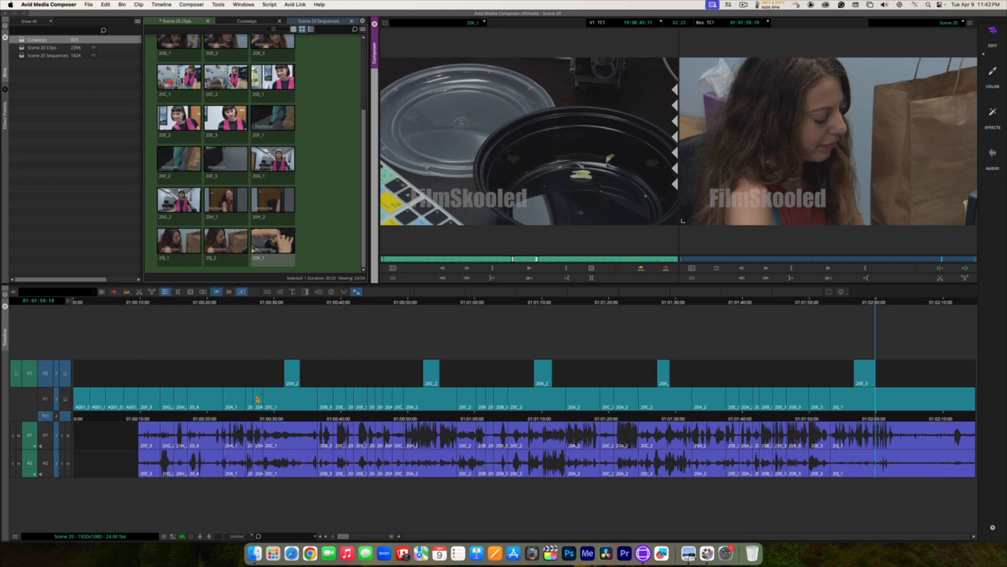
left_click(665, 268)
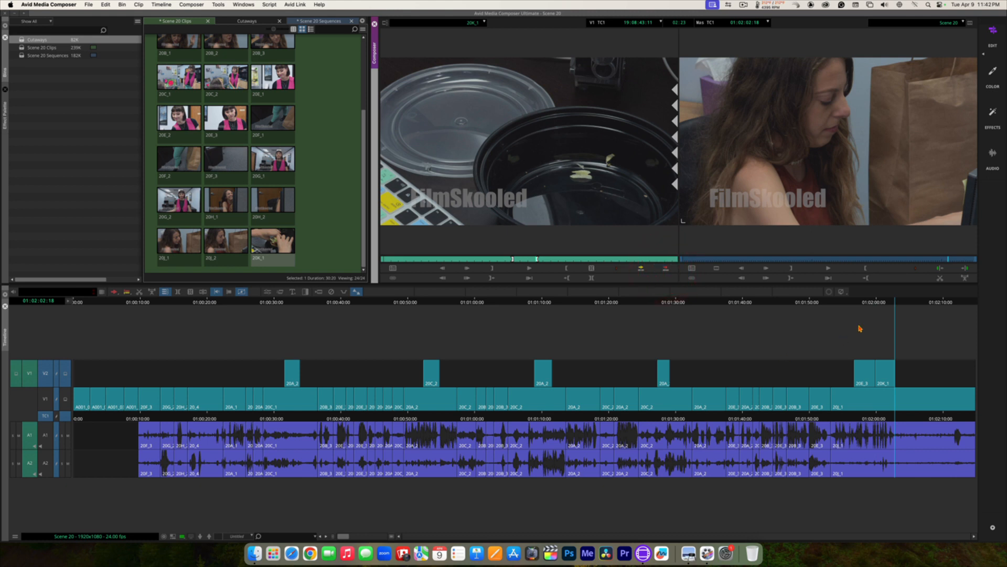
Play back the end of the scene with the 20K_1 cutaway and undo its overwrite
left_click_drag(883, 301, 833, 300)
key("space")
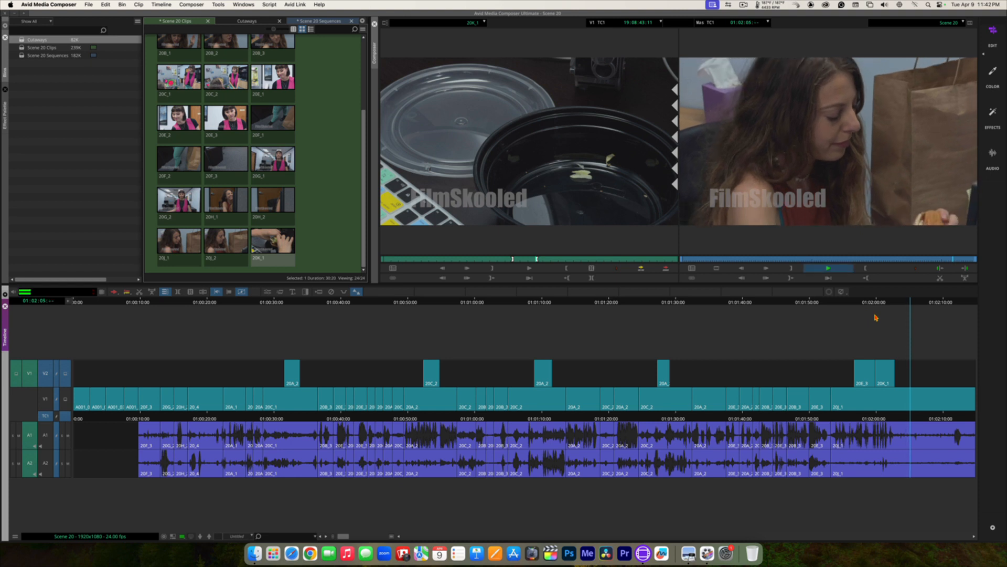
key("space")
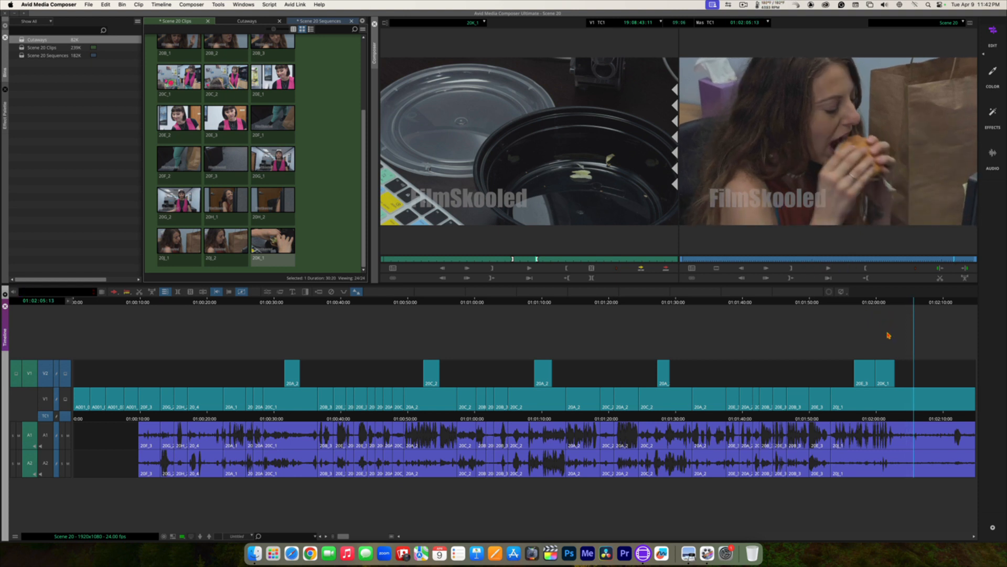
key("super+z")
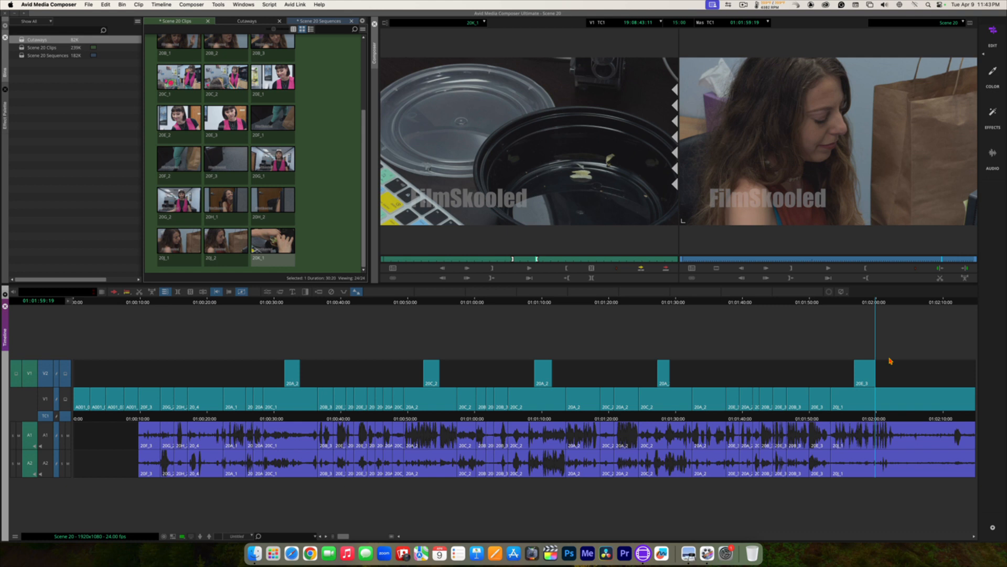
Move the source In point of 20K_1 to 19:08:43:07 on the empty container and mark the sequence In at 01:01:59:19
left_click(536, 155)
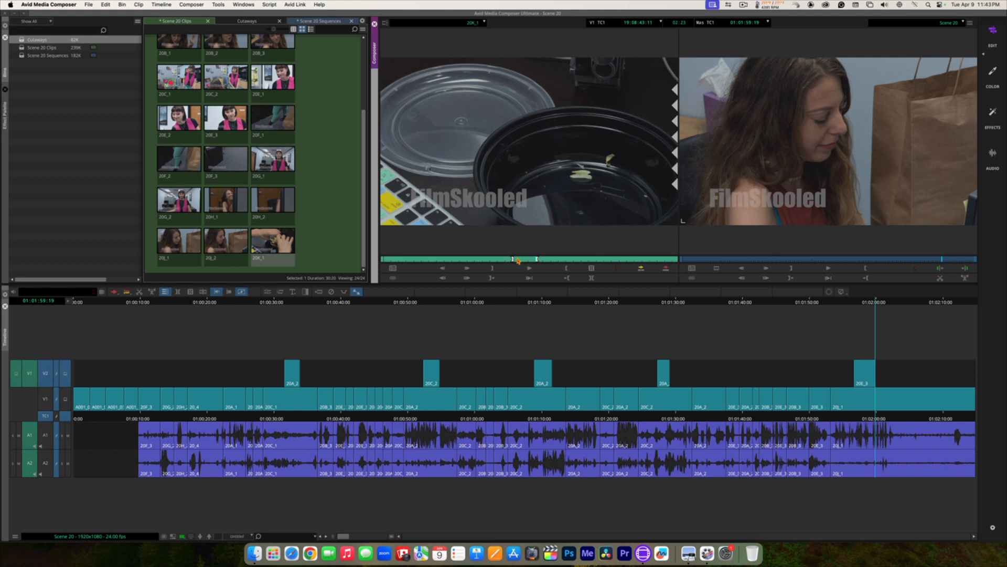
left_click_drag(533, 259, 535, 258)
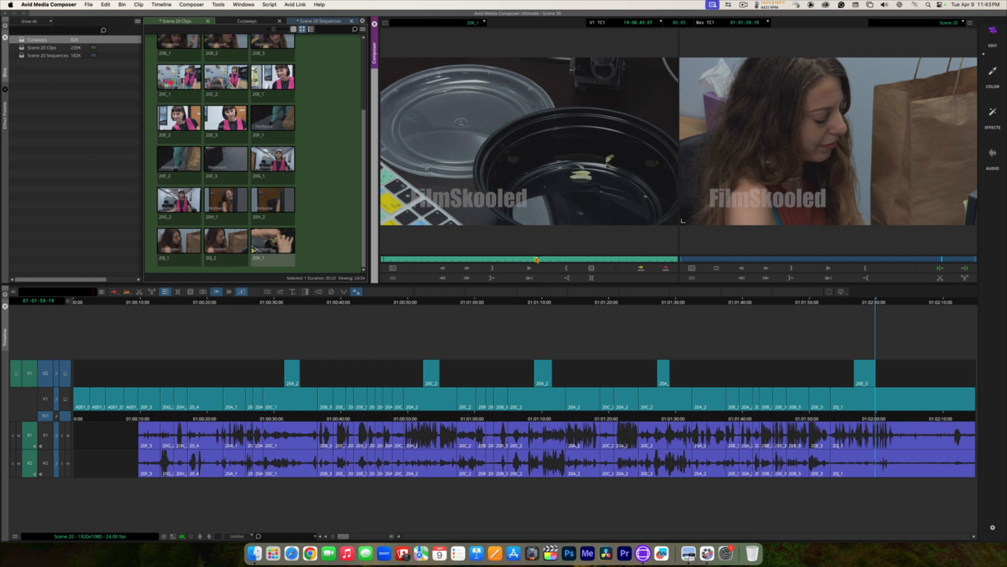
left_click(911, 327)
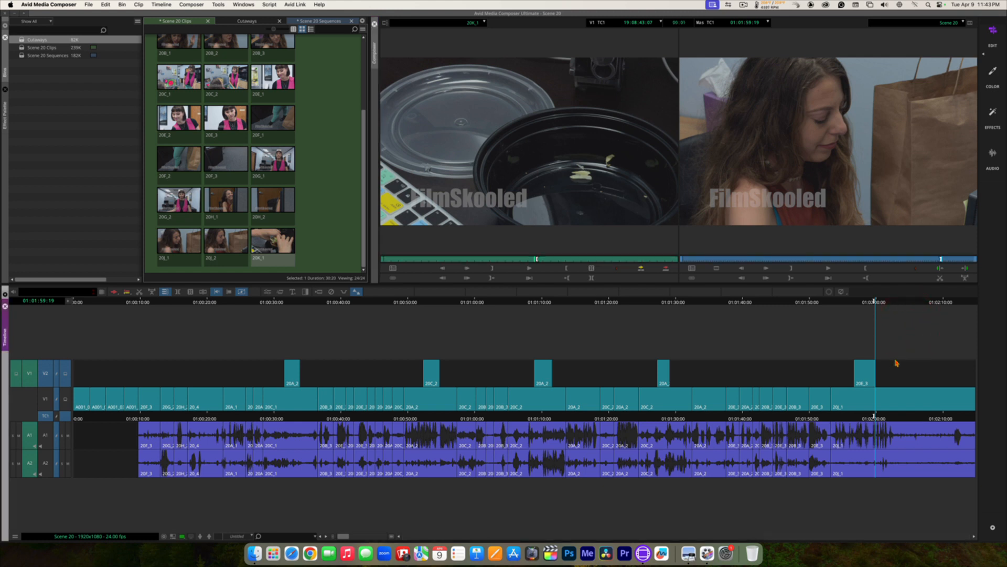
Mark the sequence Out at 01:02:05:07 as the woman raises the burger and overwrite the V2 range with 20K_1
key("space")
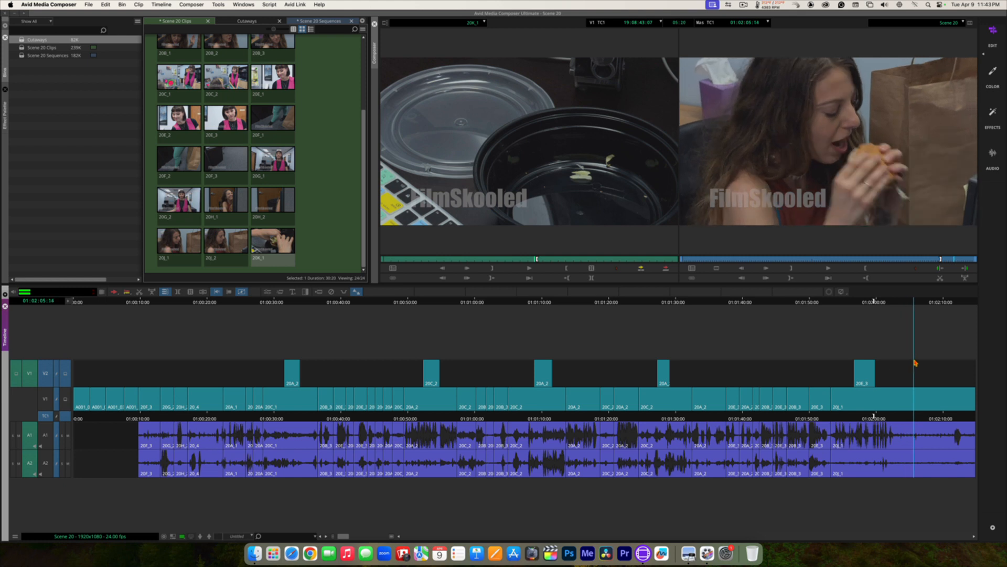
left_click_drag(914, 361, 912, 361)
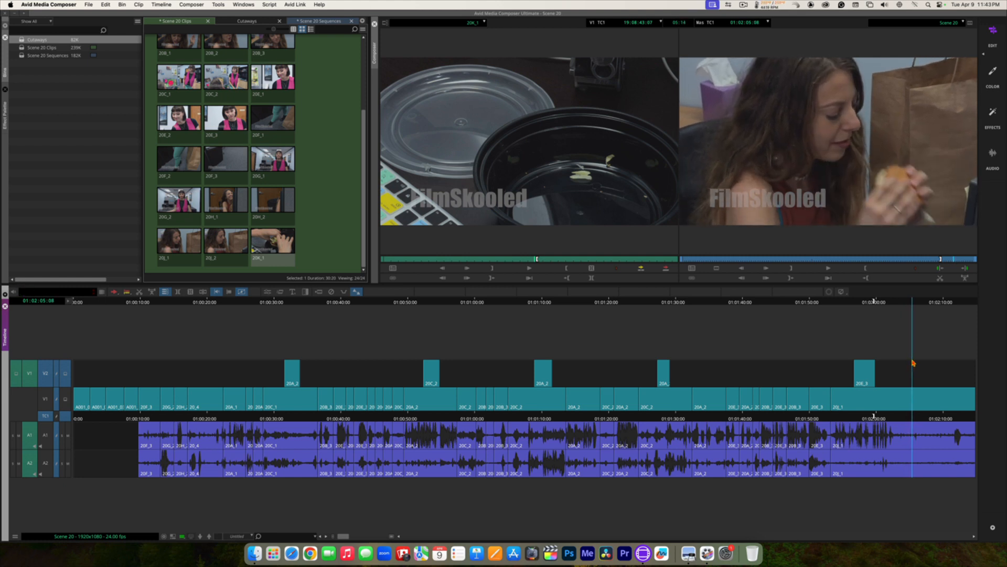
key("Left")
left_click(913, 362)
key("o")
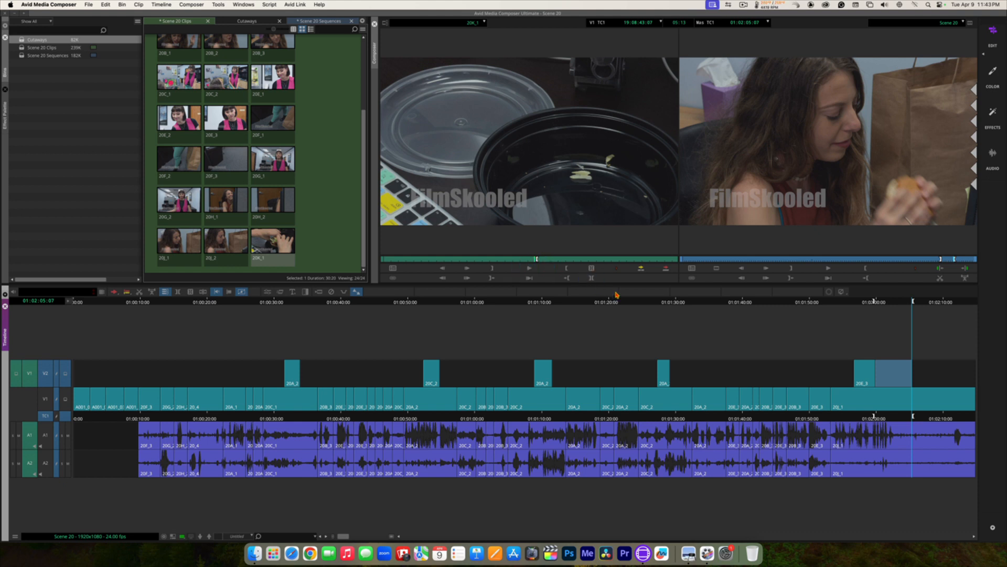
left_click(665, 269)
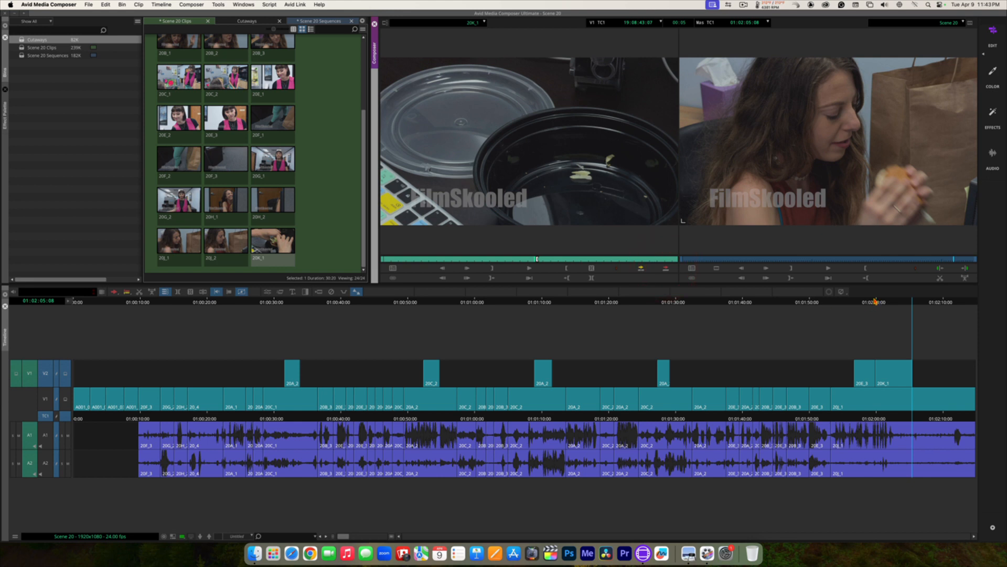
Play back the scene's ending from 01:01:53:18 and save the edit
left_click(835, 301)
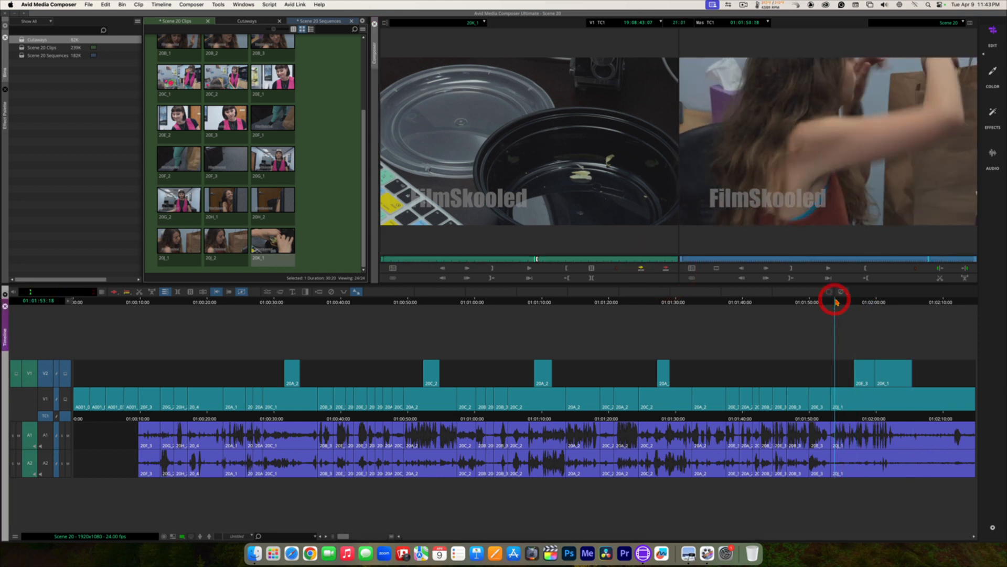
key("space")
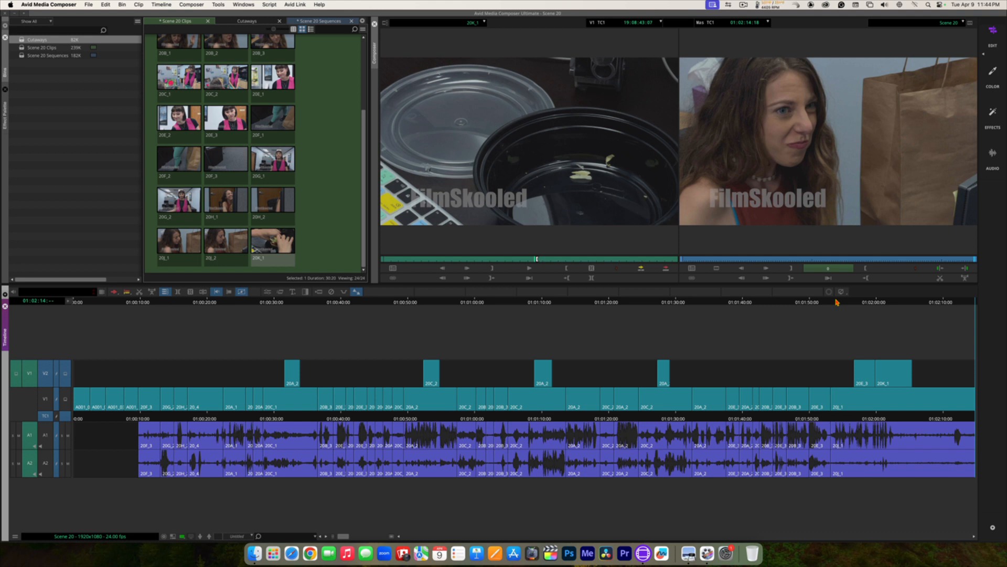
key("super+s")
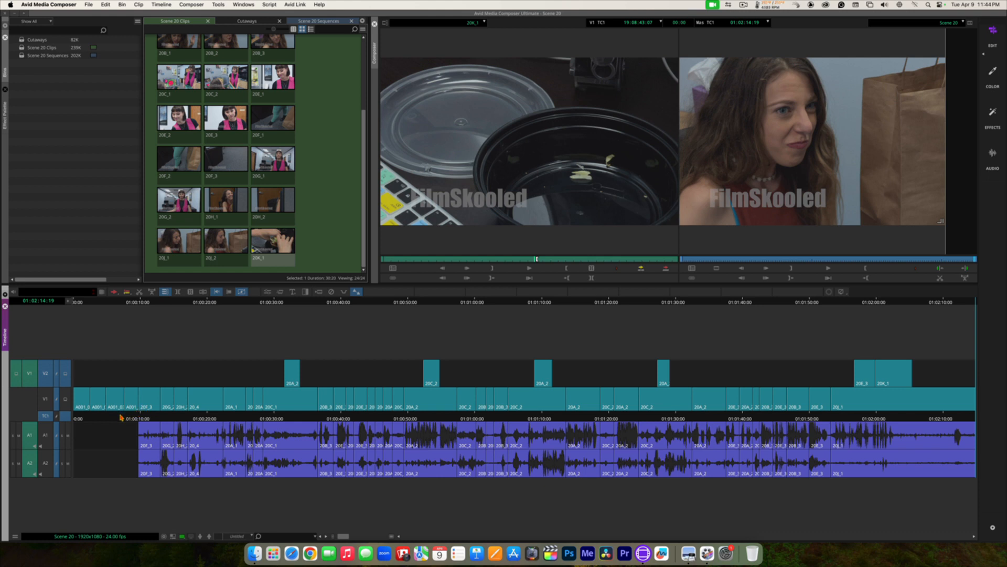
Play back the opening shots from the sequence start at 01:00:00:00
left_click_drag(103, 417, 65, 414)
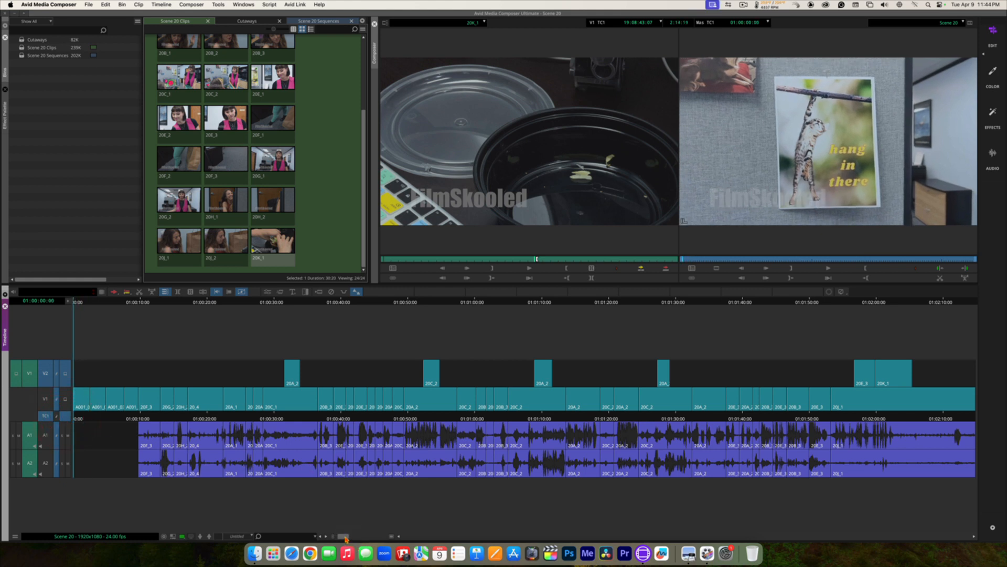
left_click_drag(348, 536, 372, 538)
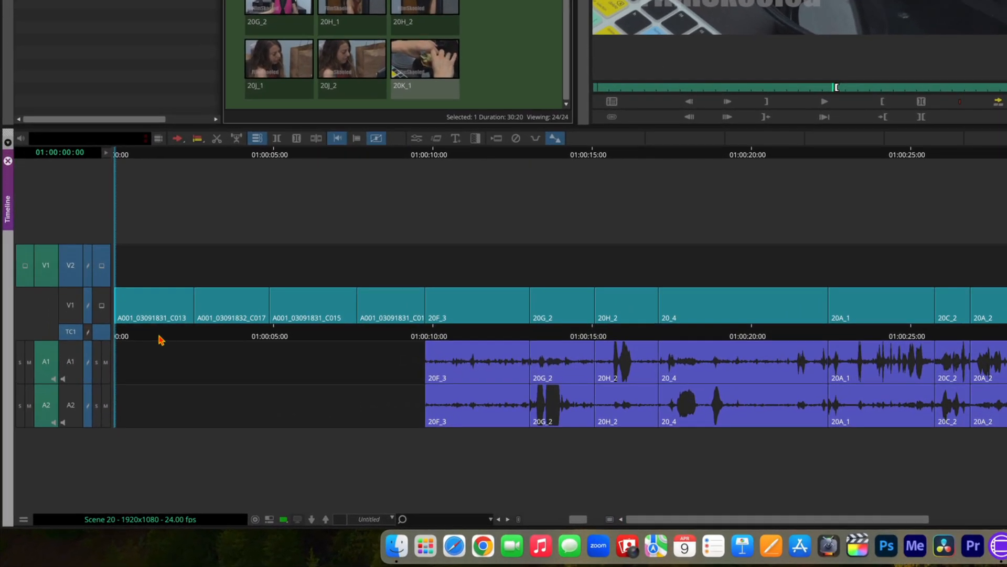
key("space")
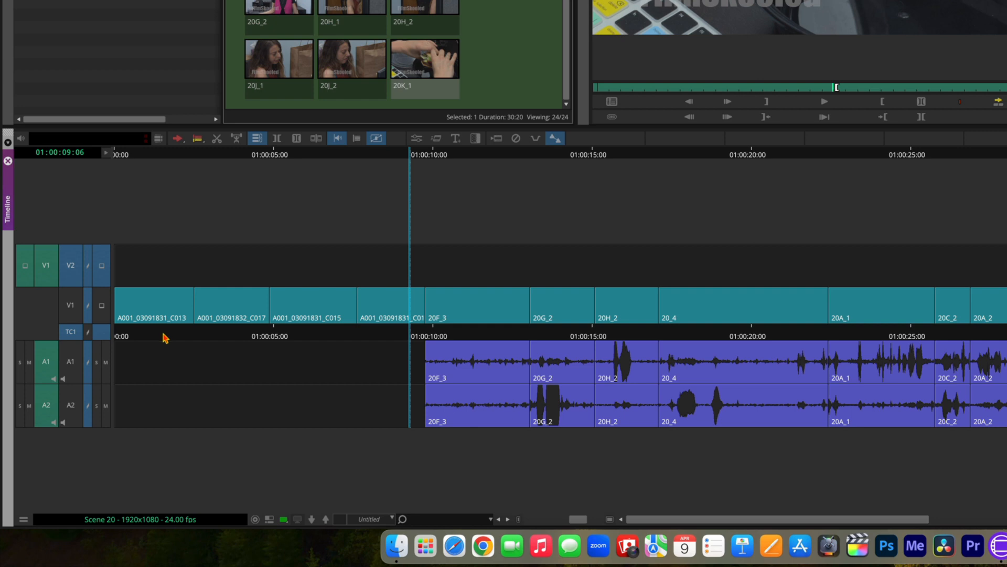
Mark an Out point at 01:00:00:19 in the first opening shot to select the frames from the sequence start
mouse_move(164, 337)
left_mouse_down()
mouse_move(115, 336)
mouse_move(184, 336)
mouse_move(148, 330)
left_mouse_up()
left_click(139, 331)
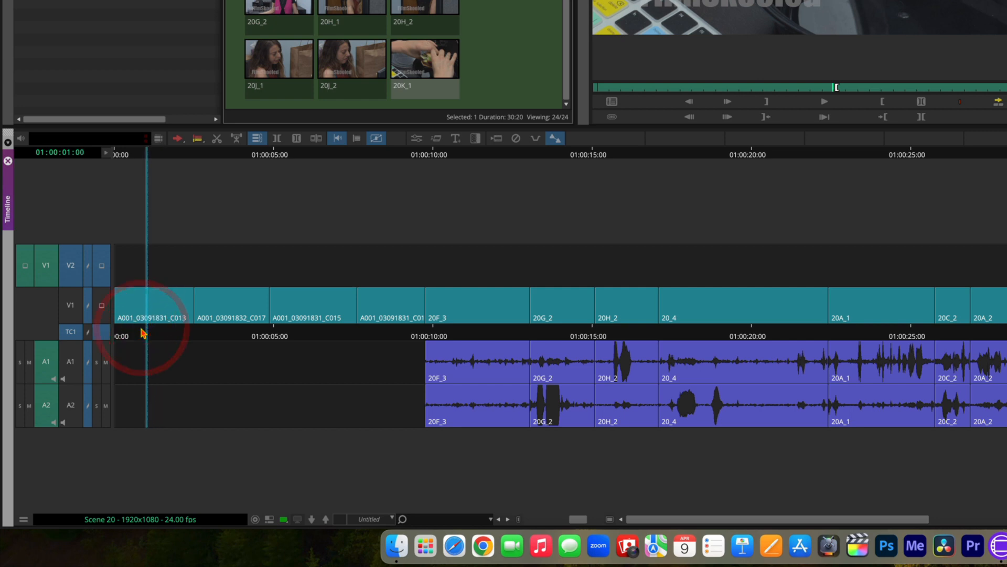
left_click_drag(140, 331, 112, 329)
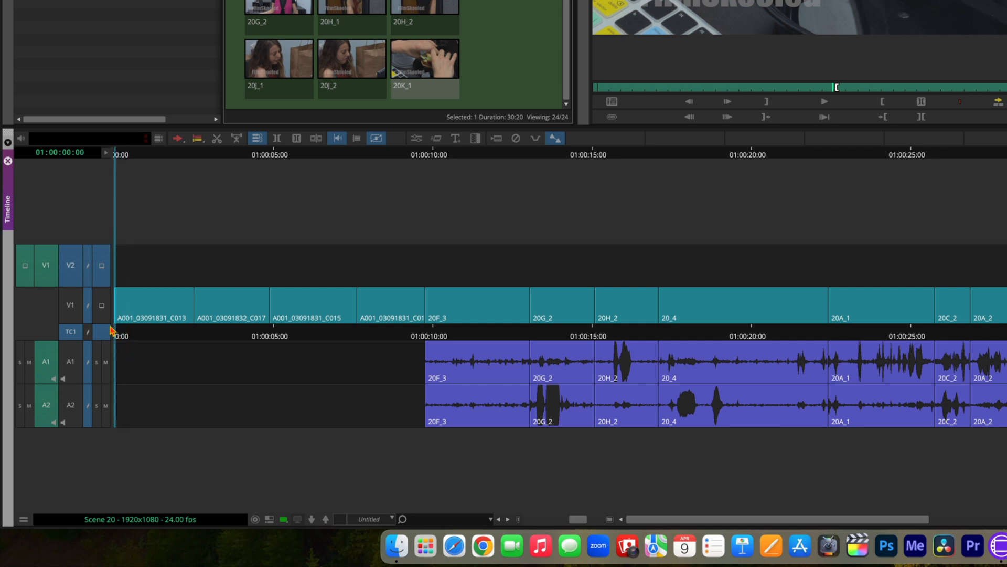
left_click(110, 329)
left_click_drag(125, 332, 141, 331)
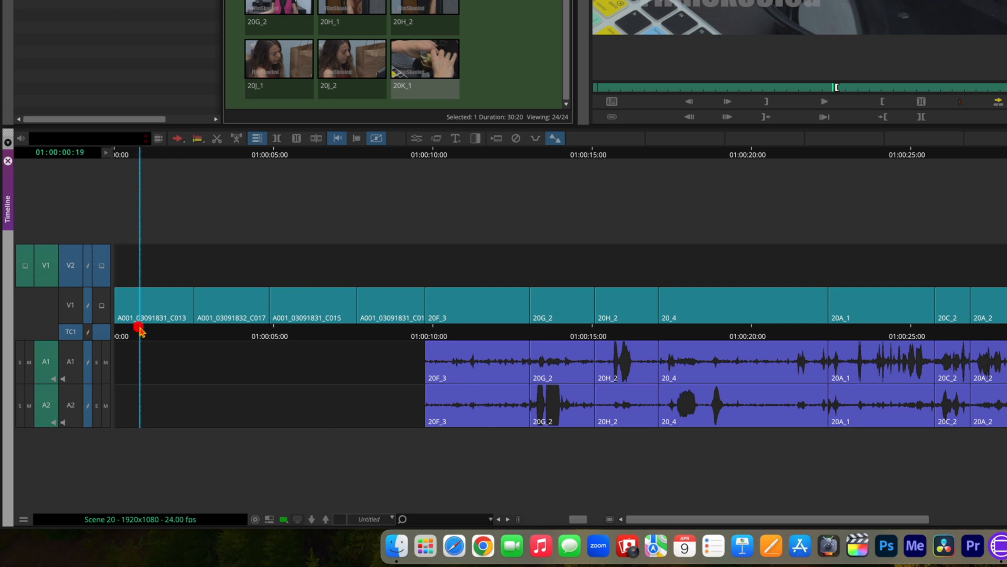
key("i")
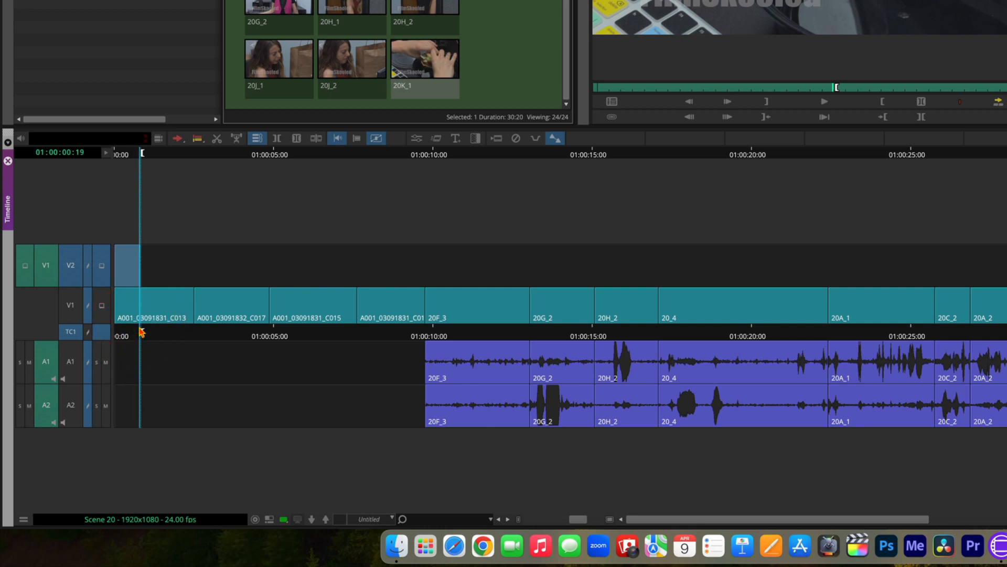
Enable record tracks V1, A1 and A2 along with V2 and extract the marked frames at the sequence start
left_click(70, 304)
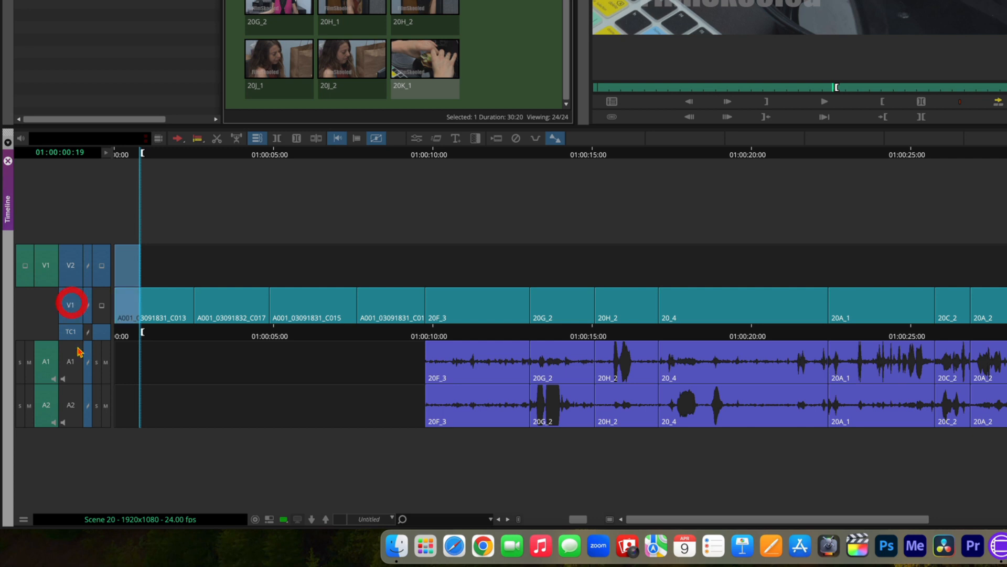
left_click(71, 356)
left_click(73, 394)
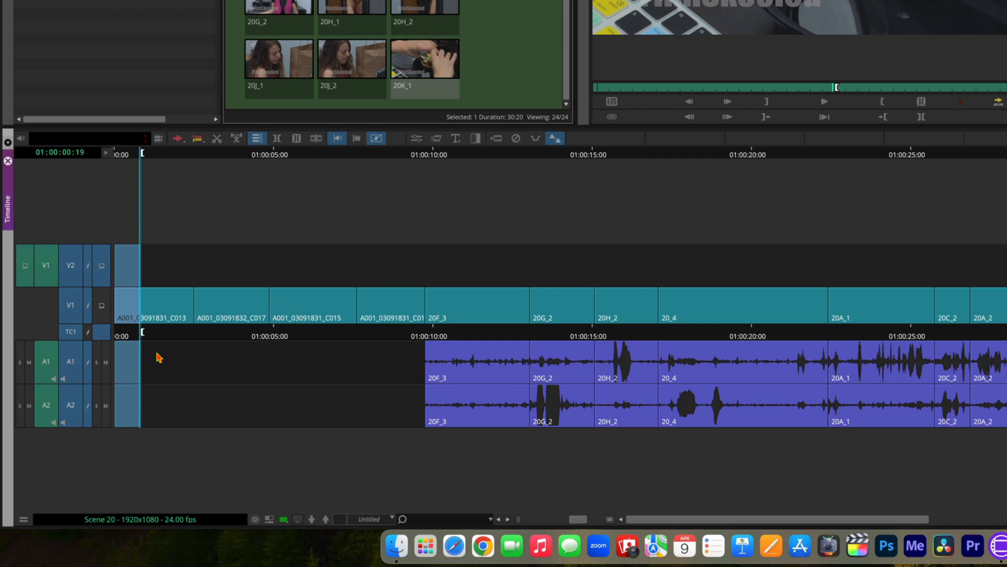
left_click(217, 139)
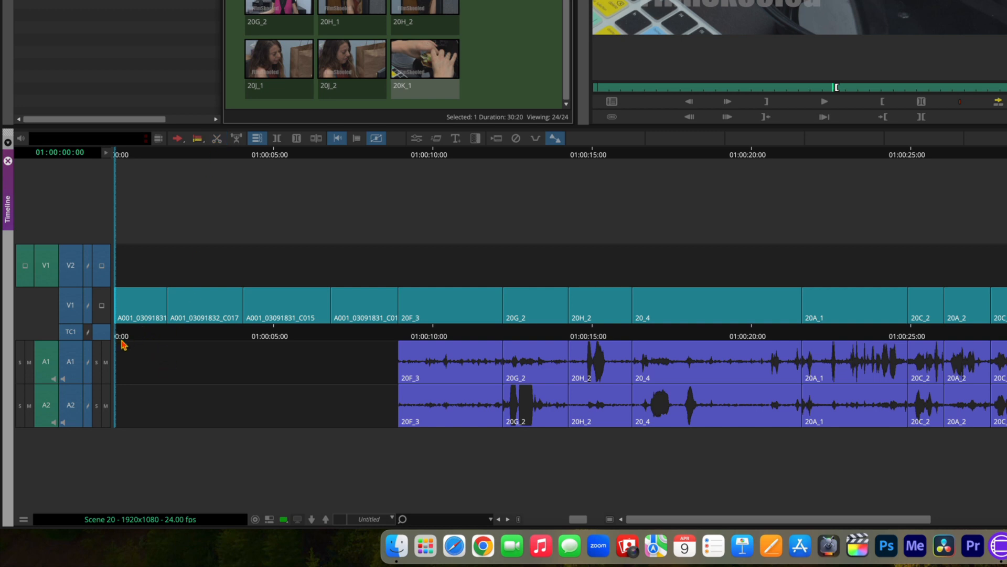
Play back the trimmed opening and mark an In point at 01:00:03:05 in the second shot, A001_03091832_C017
key("space")
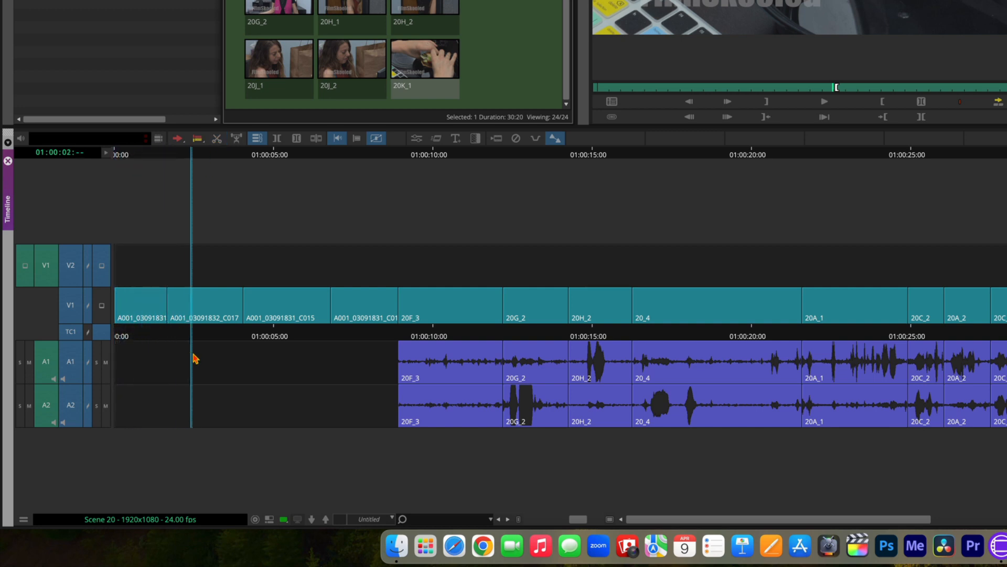
key("space")
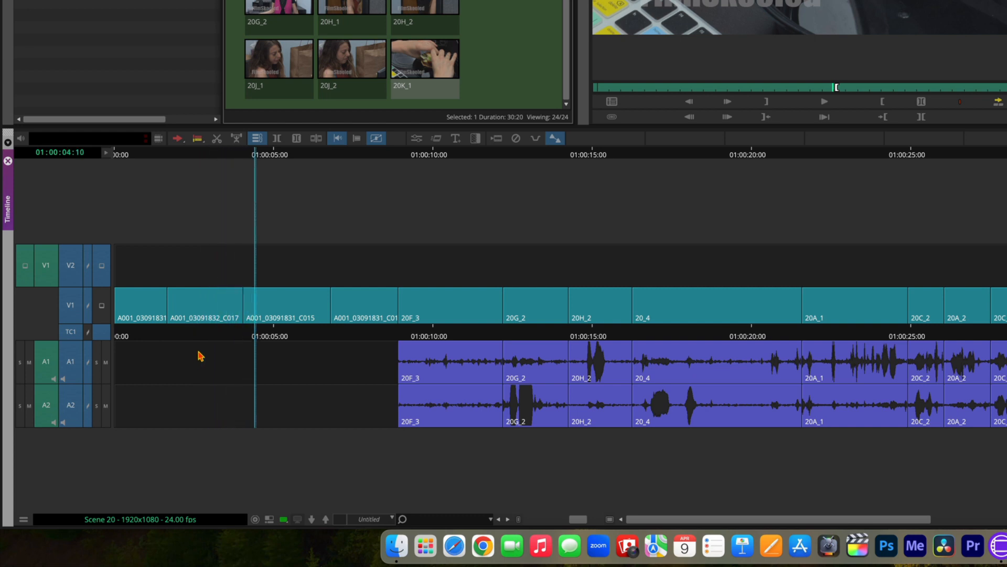
mouse_move(231, 333)
left_mouse_down()
mouse_move(211, 333)
mouse_move(243, 333)
mouse_move(194, 335)
mouse_move(217, 336)
mouse_move(216, 325)
left_mouse_up()
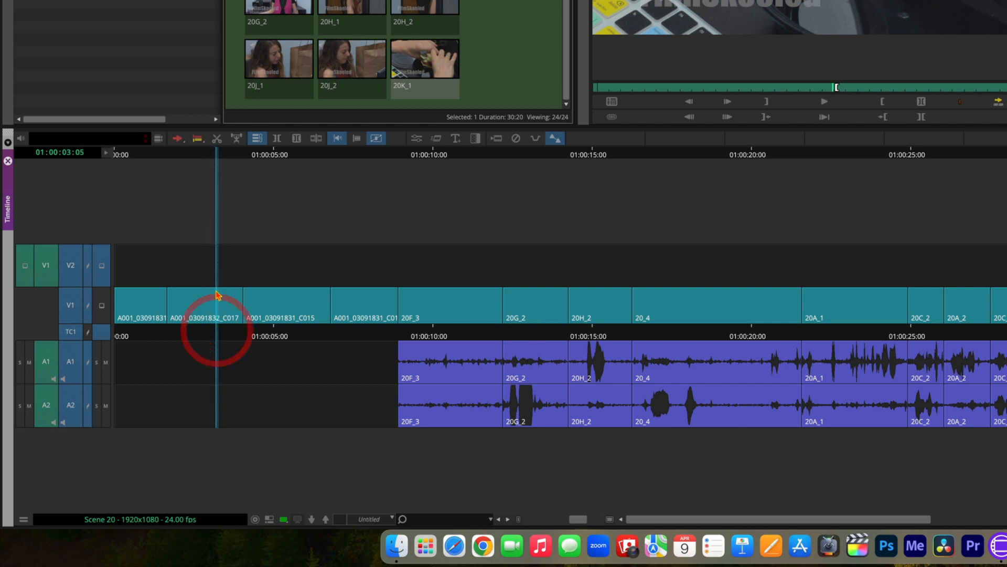
key("o")
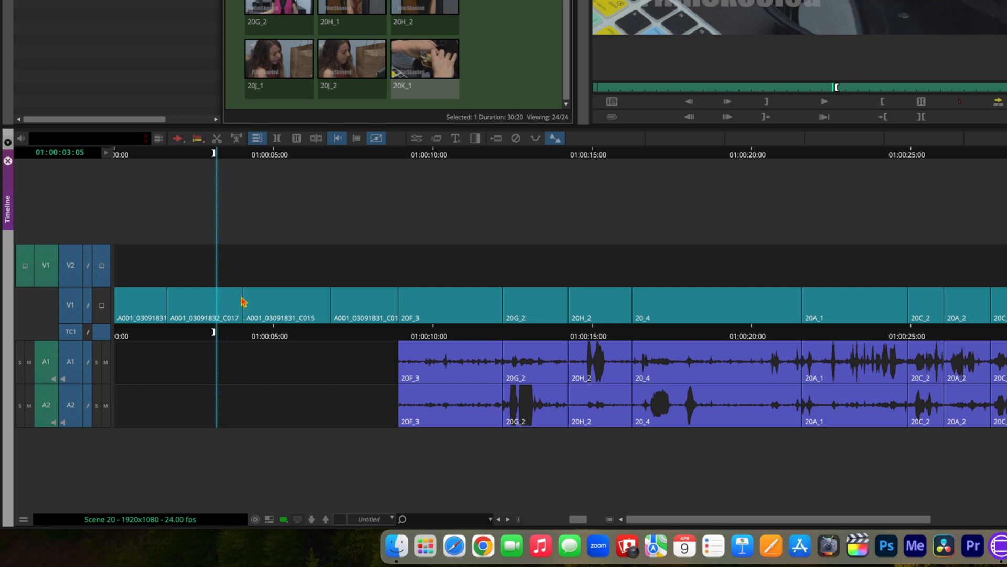
Check the cut points of the following shots up to the start of 20_4 and return to the mark in the second shot
left_click(244, 324)
left_click(331, 324)
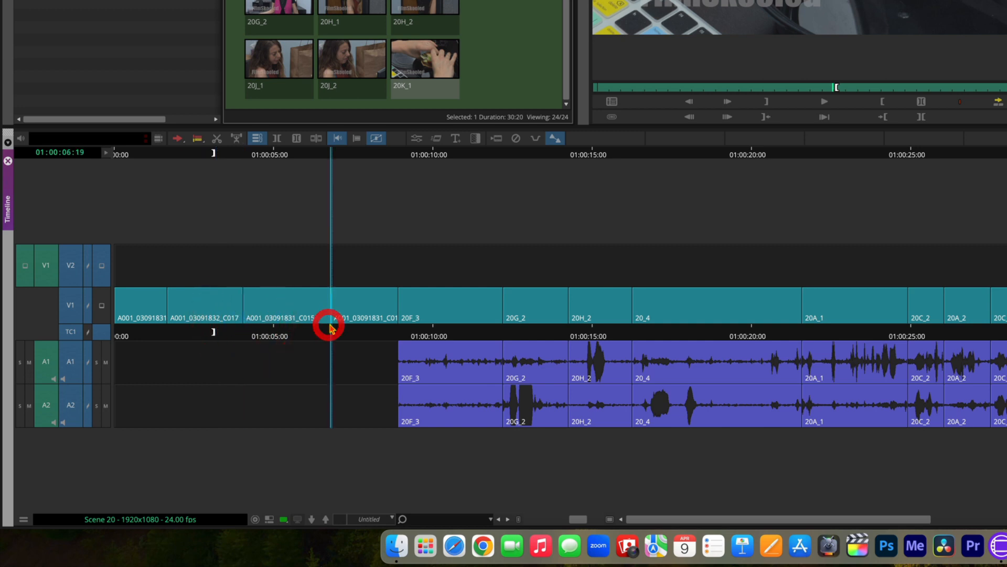
left_click(416, 327)
left_click(497, 321)
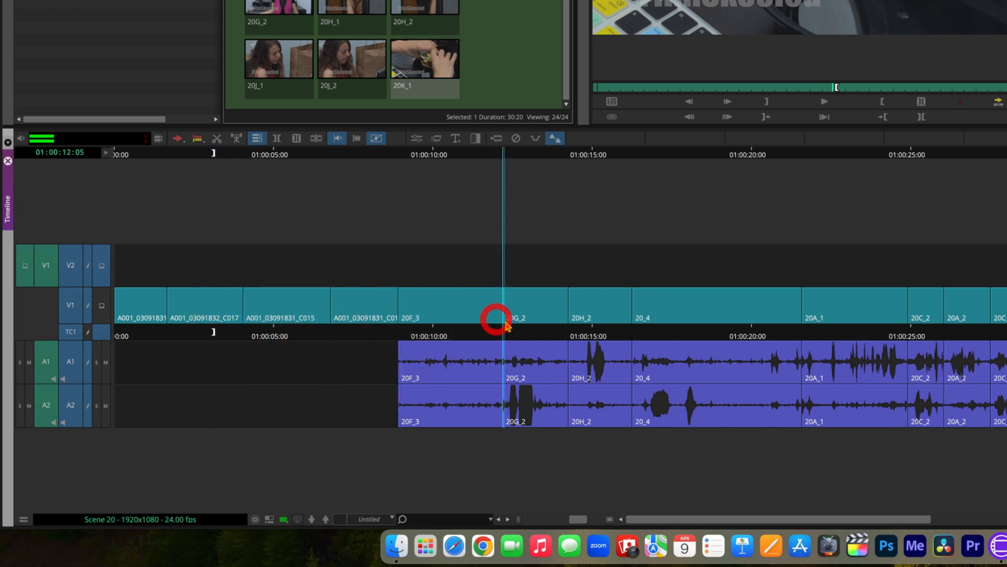
left_click(578, 330)
left_click(630, 328)
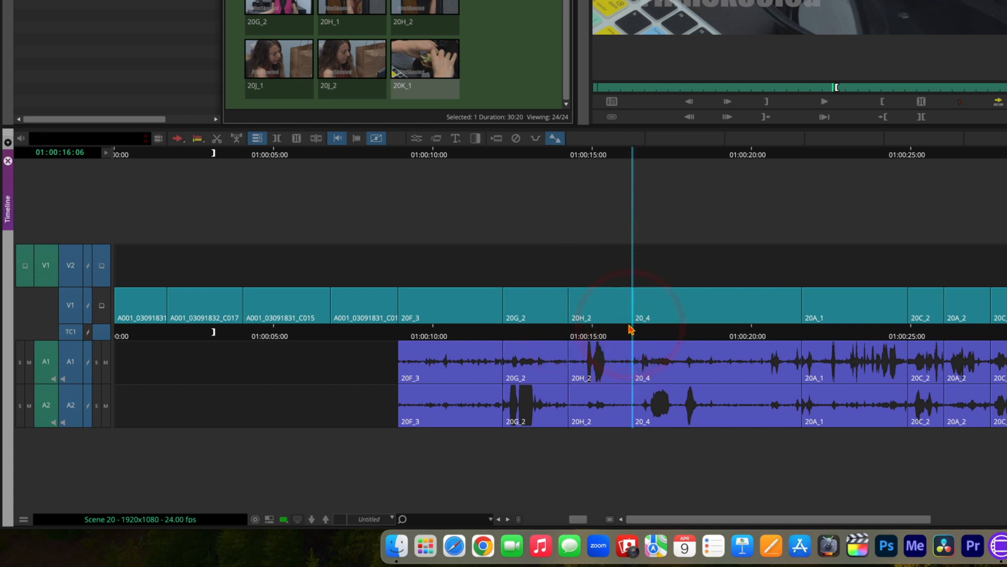
left_click(221, 334)
left_click(215, 334)
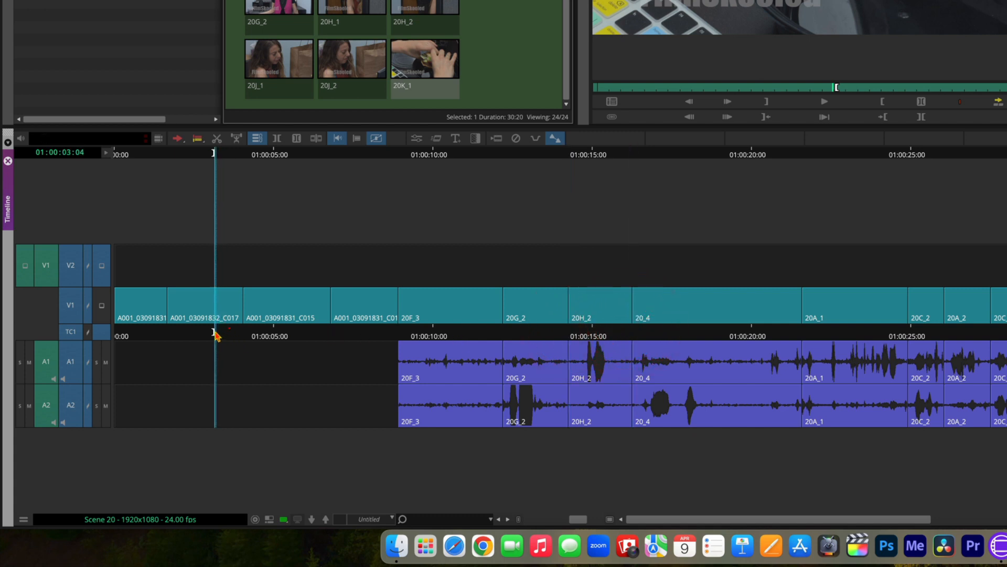
Mark an Out point at the end of the second shot, A001_03091832_C017, and extract the marked frames on all tracks
left_click(243, 320)
left_click(220, 331)
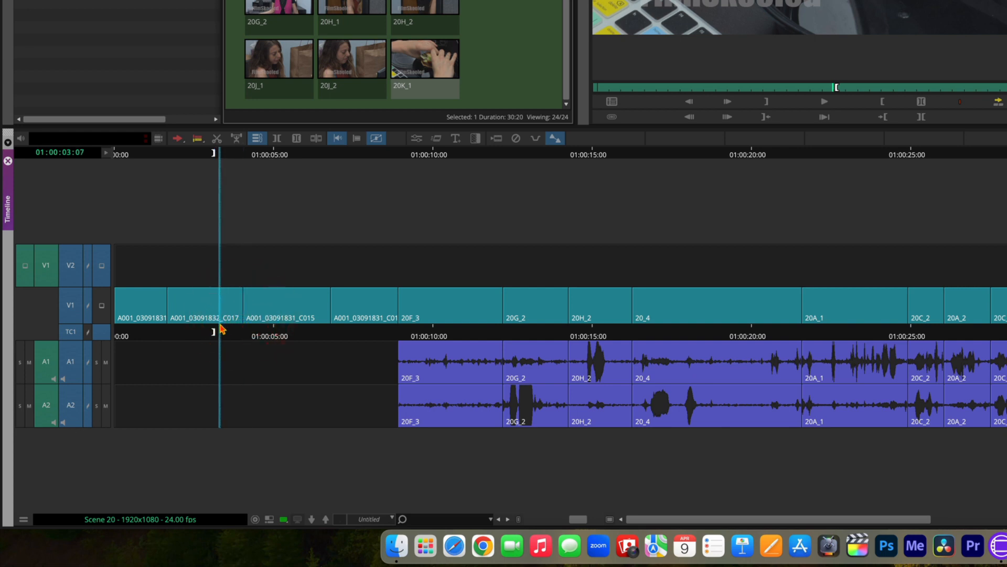
left_click(219, 331)
left_click(243, 317)
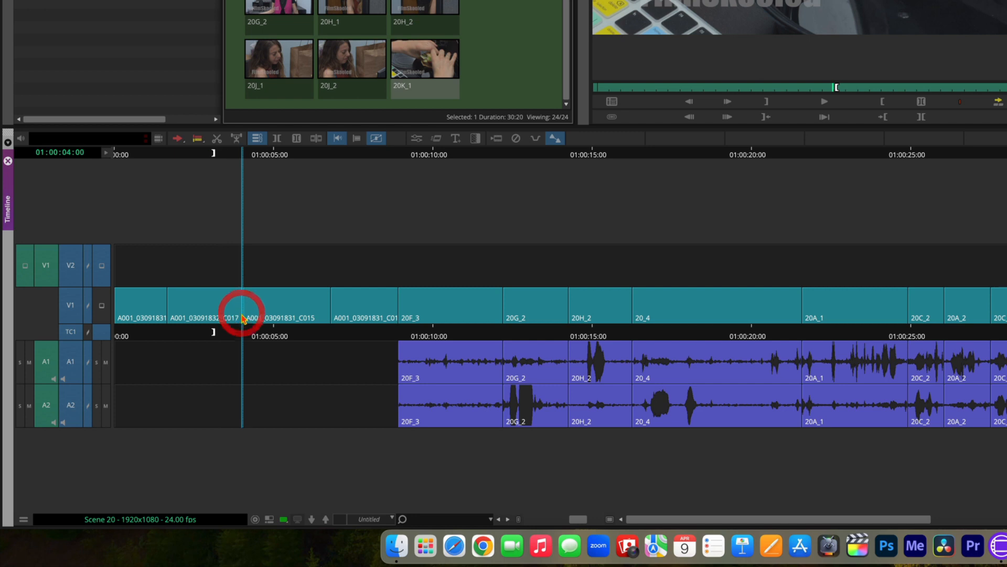
key("i")
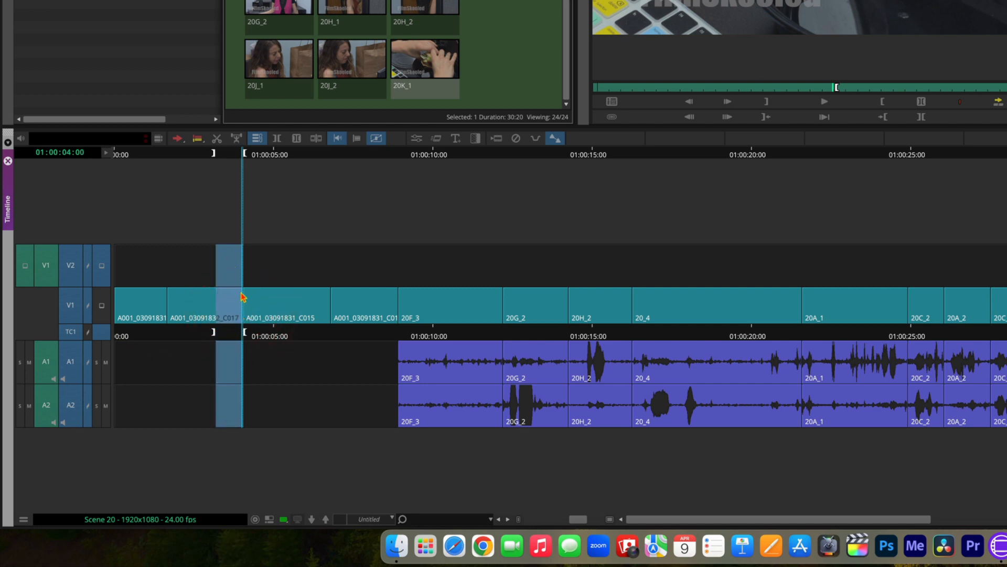
left_click(217, 140)
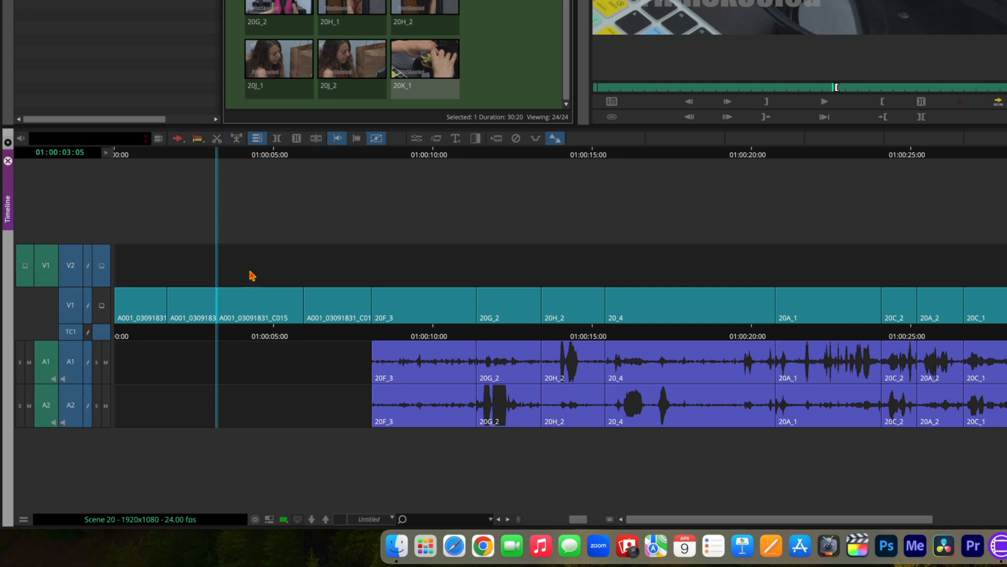
Play back the opening from the sequence start and park at 01:00:04:14 in the third shot, A001_03091831_C015
left_click_drag(192, 332, 78, 333)
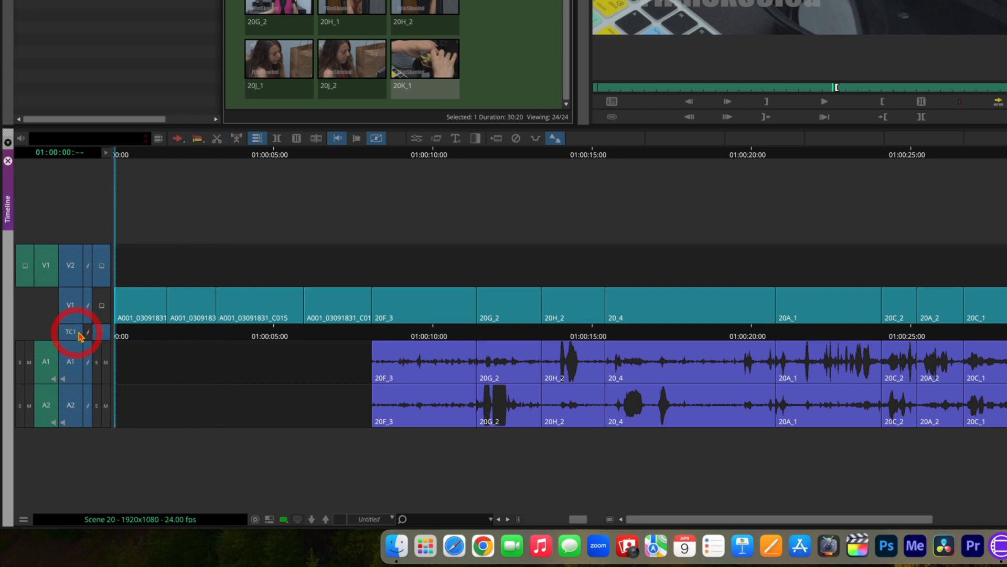
key("space")
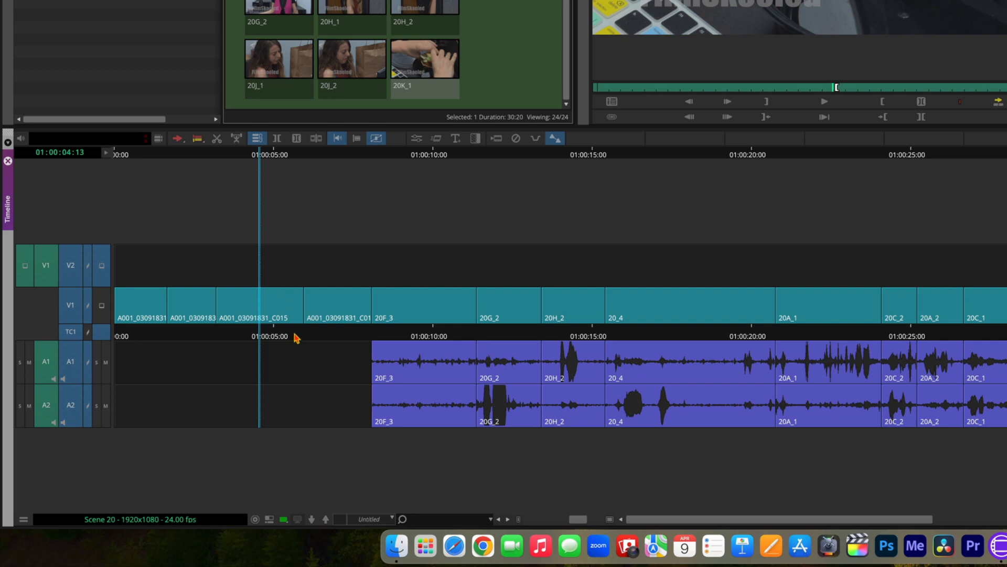
left_click(262, 298)
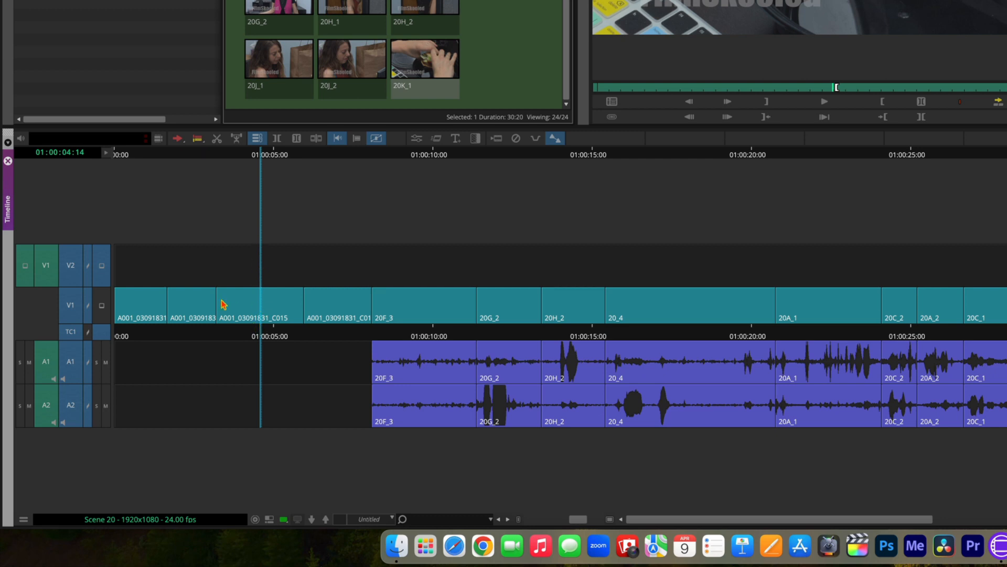
Disable record tracks V2, A1 and A2 and add an edit on V1 at 01:00:04:14 in the third shot
left_click(70, 269)
left_click(74, 363)
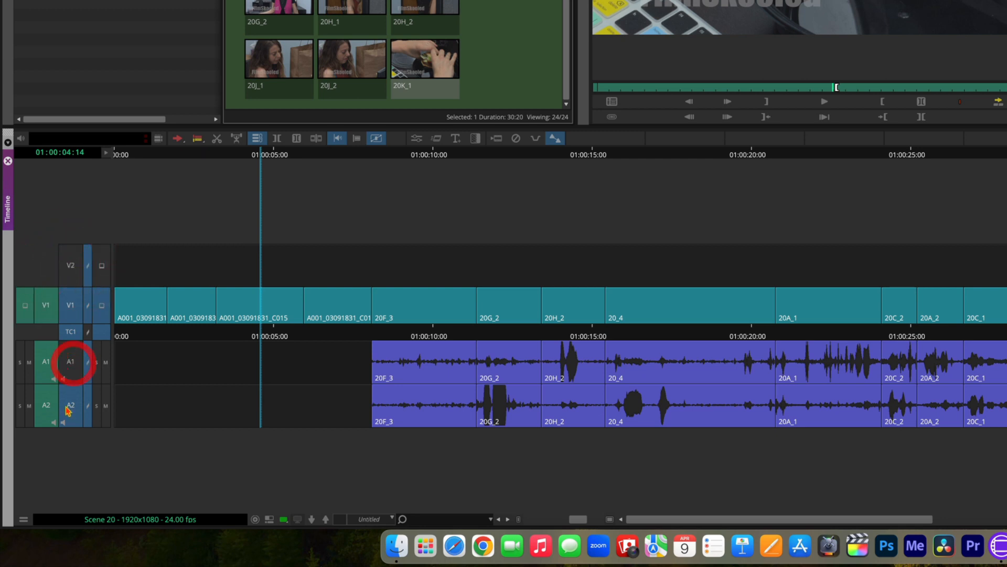
left_click(74, 403)
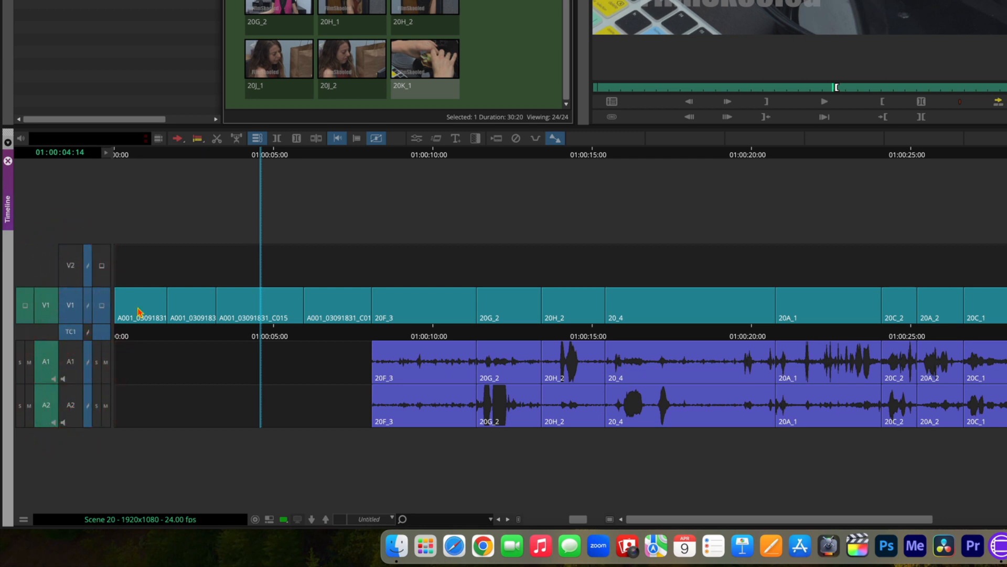
left_click(261, 309)
left_click(315, 139)
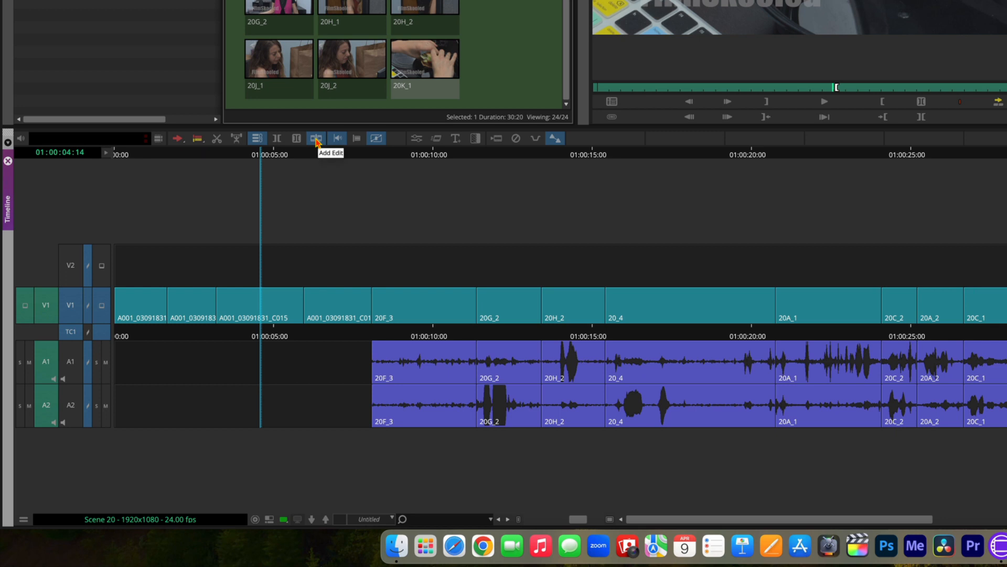
left_click(316, 138)
Play back the third shot across the added edit several times to review the split
left_click_drag(264, 335, 305, 334)
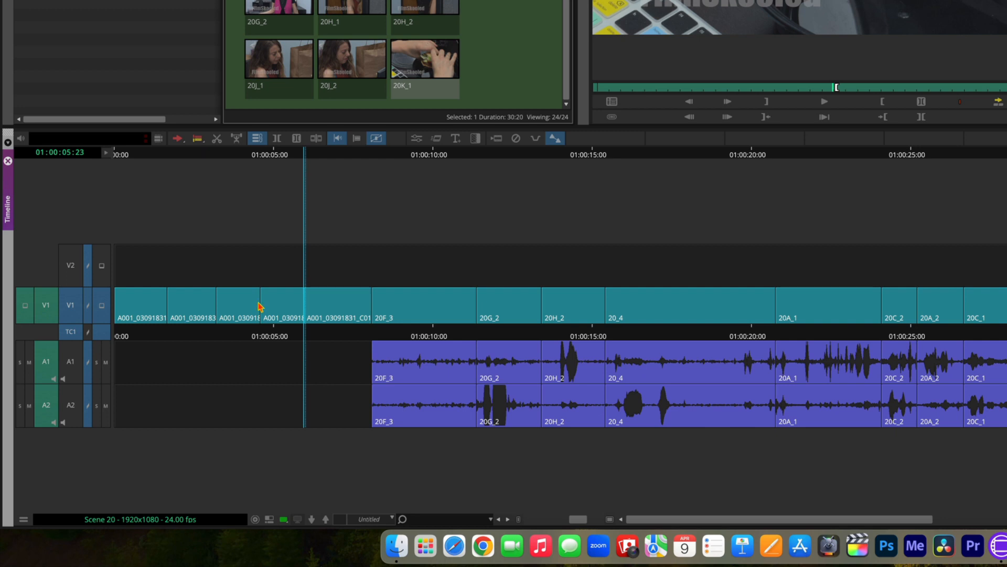
left_click(258, 330)
left_click(219, 319)
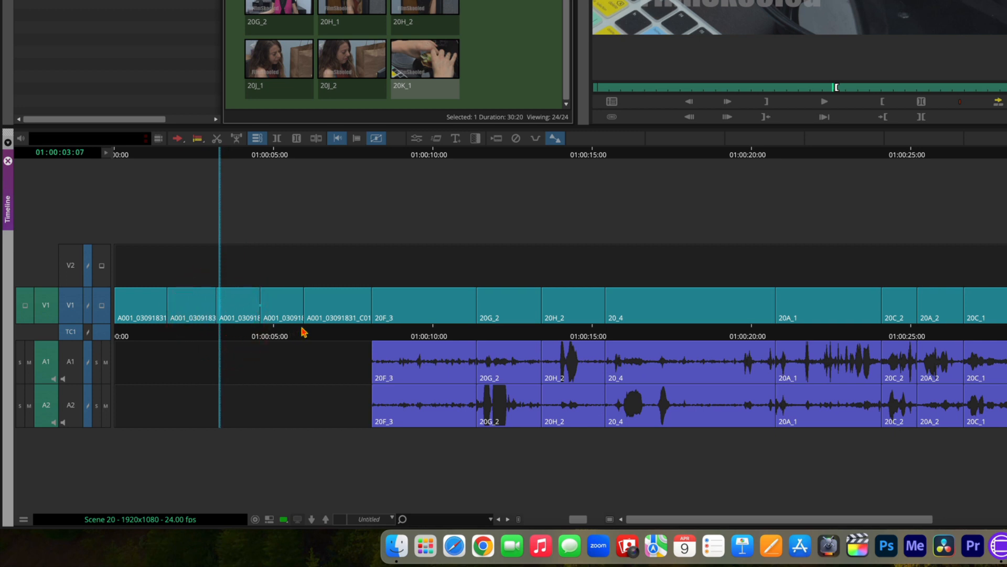
key("space")
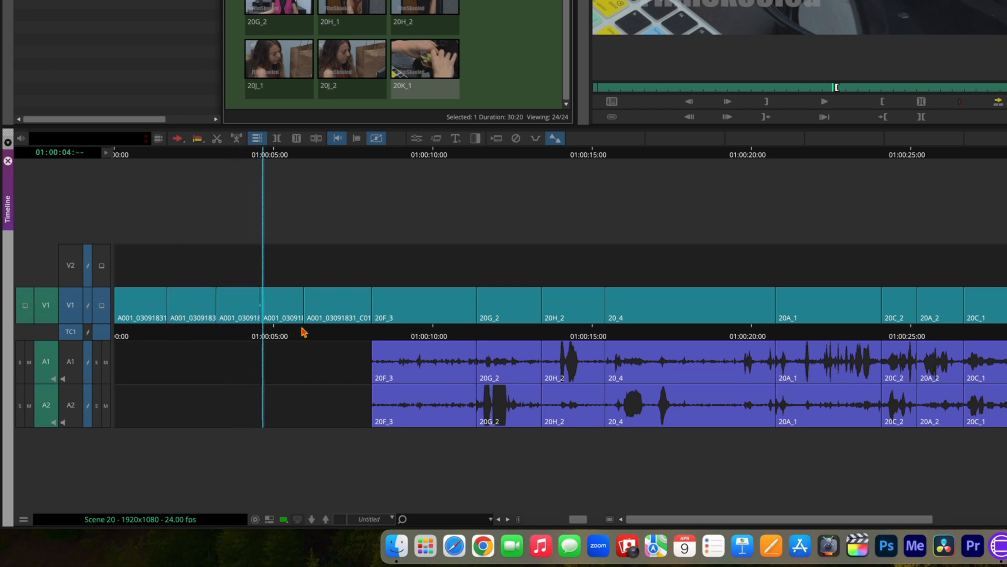
left_click_drag(275, 330, 227, 331)
left_click(227, 331)
key("space")
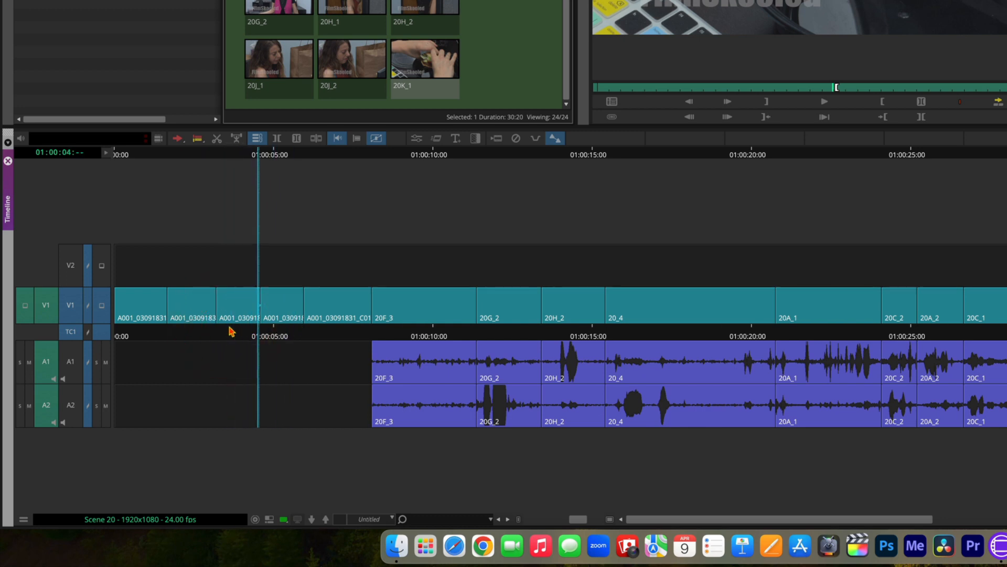
key("space")
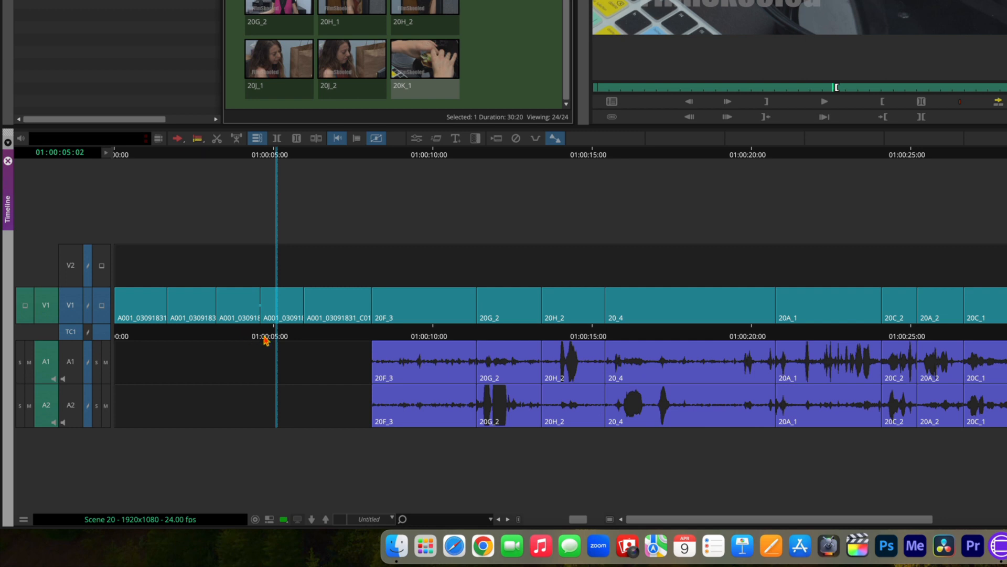
left_click_drag(274, 337, 227, 332)
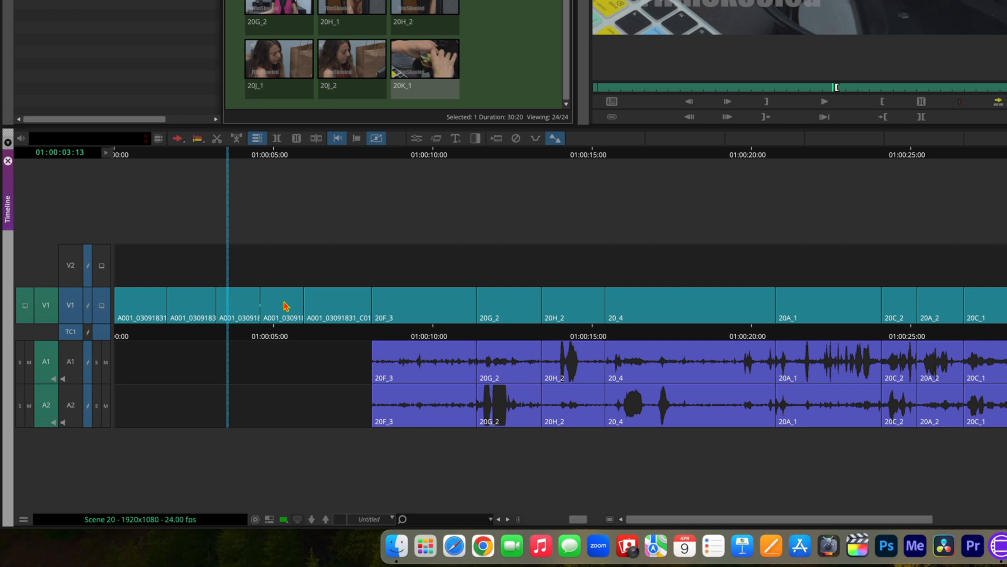
Try to lift the second half of the split third shot from V1 in Lift/Overwrite segment mode, and undo it
left_click(178, 140)
left_click(286, 301)
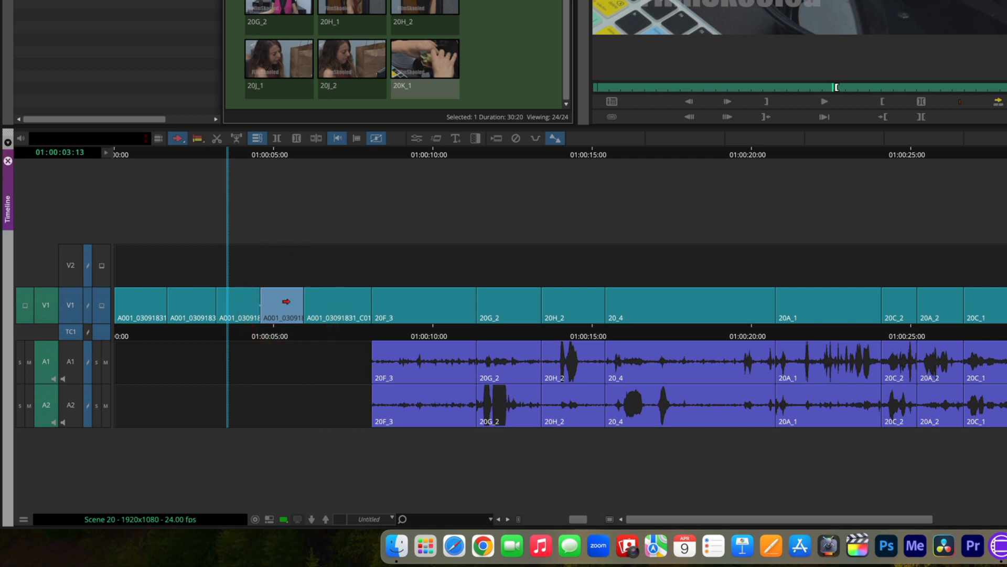
key("Delete")
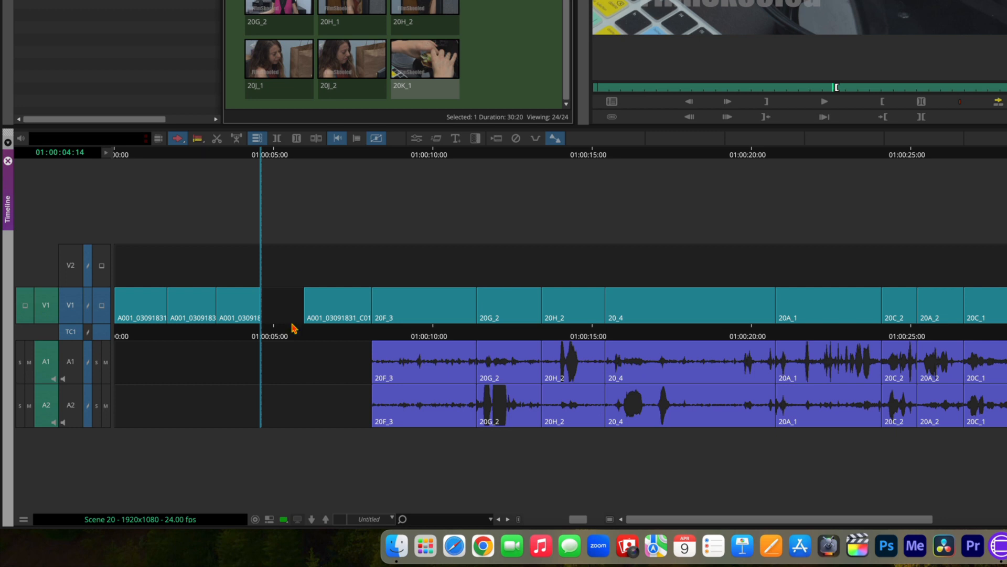
key("super+z")
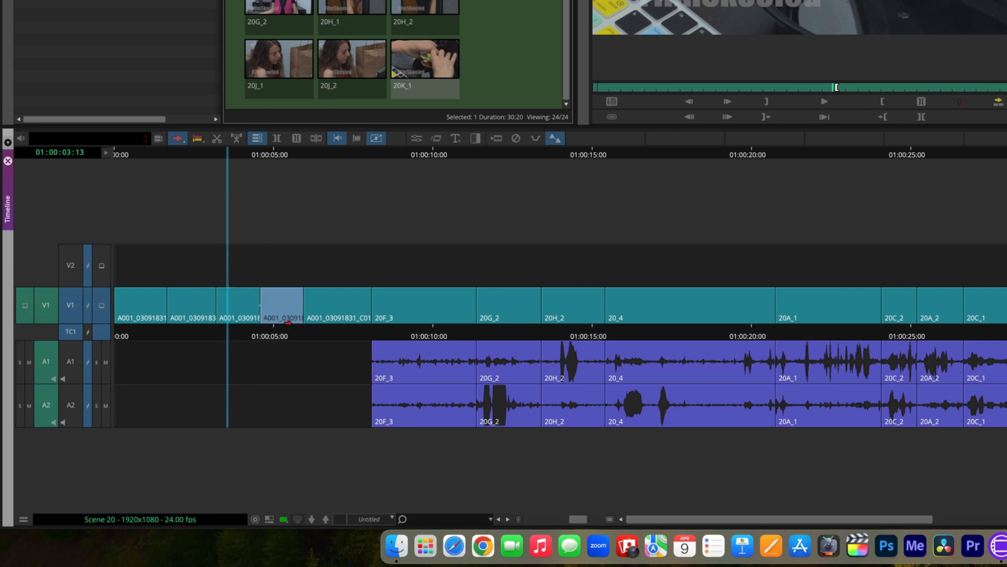
Try removing the same V1 segment in Extract/Splice-In segment mode, undo each attempt and leave segment mode
left_click(177, 141)
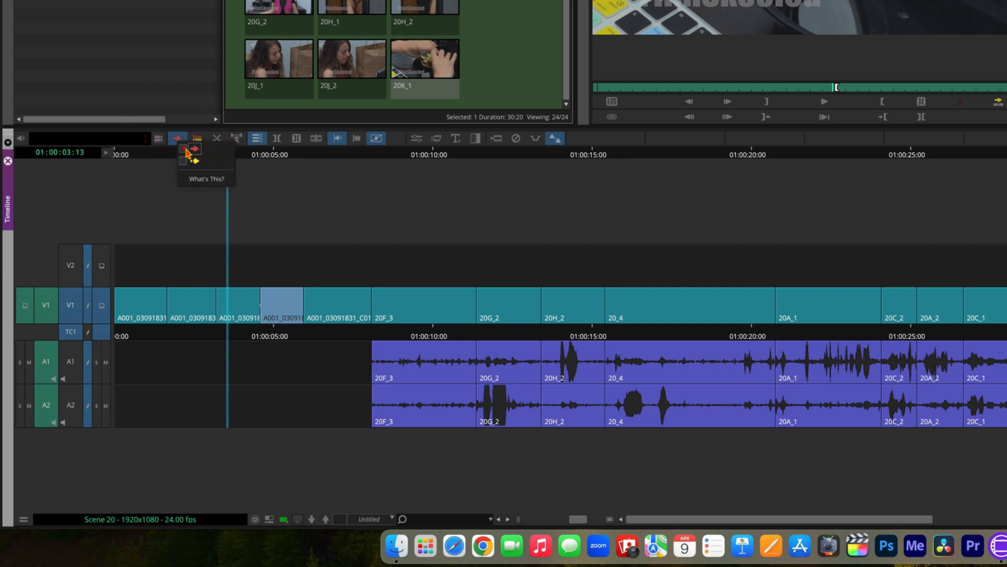
left_click(185, 161)
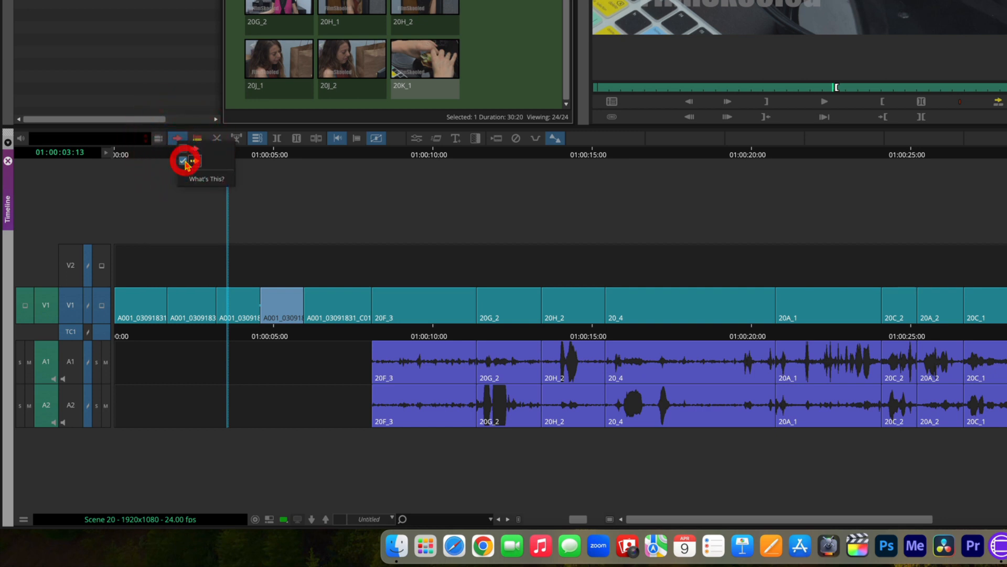
left_click(172, 158)
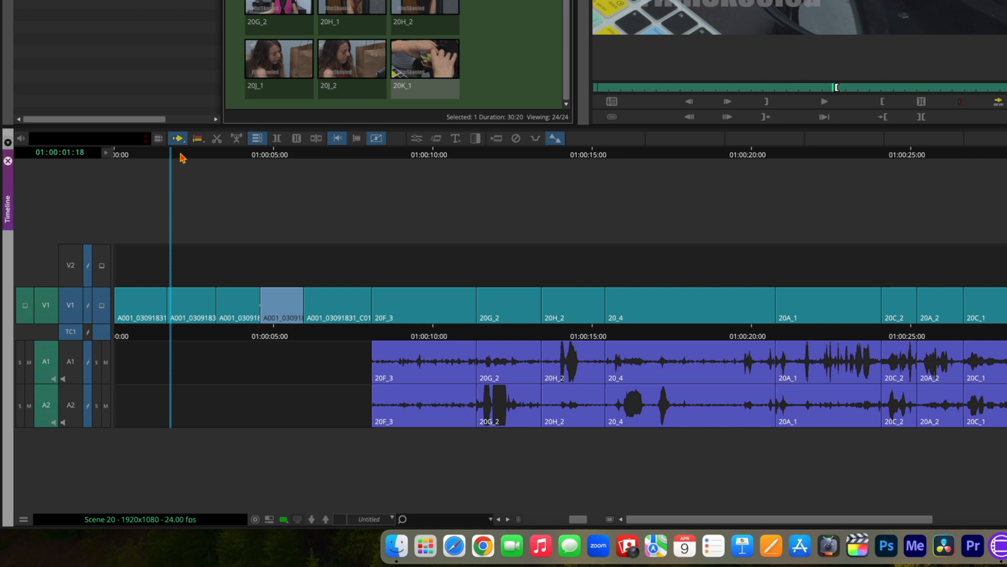
left_click_drag(236, 300, 282, 303)
key("Delete")
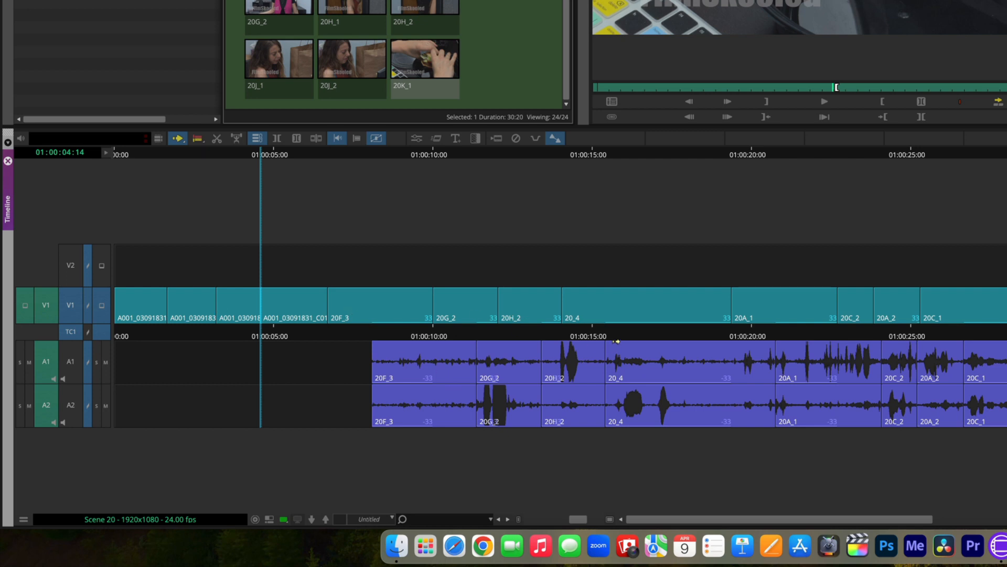
key("super+z")
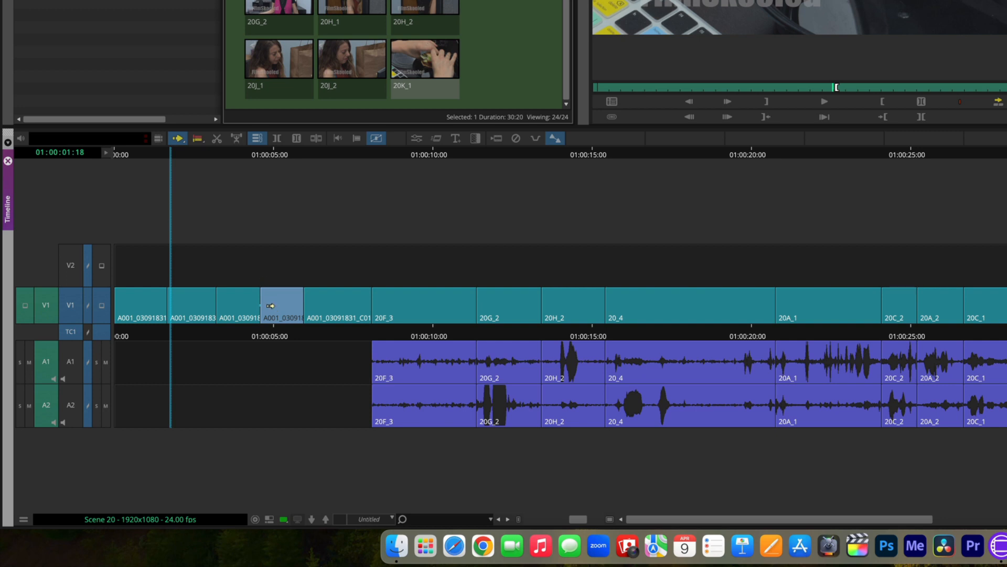
key("Delete")
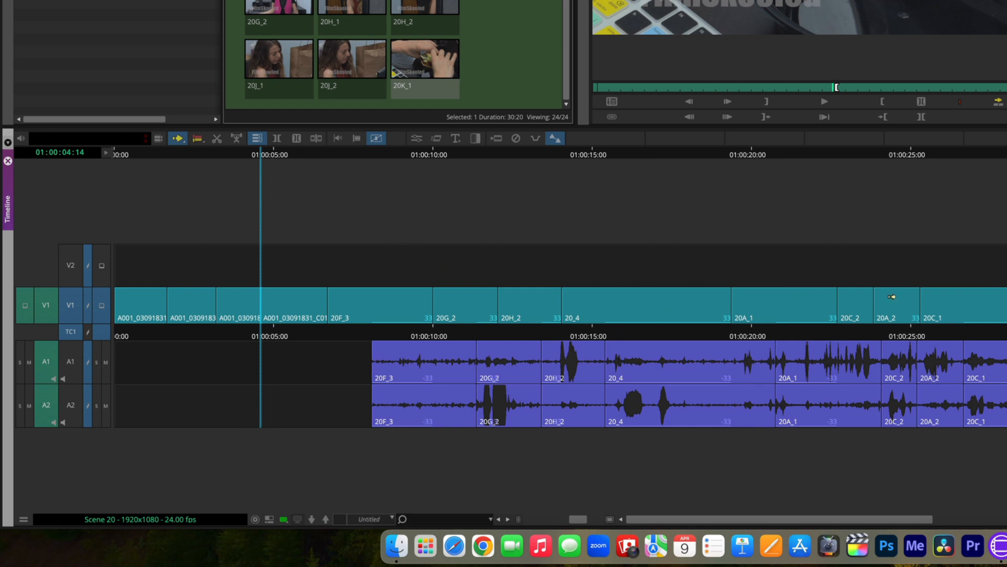
key("super+z")
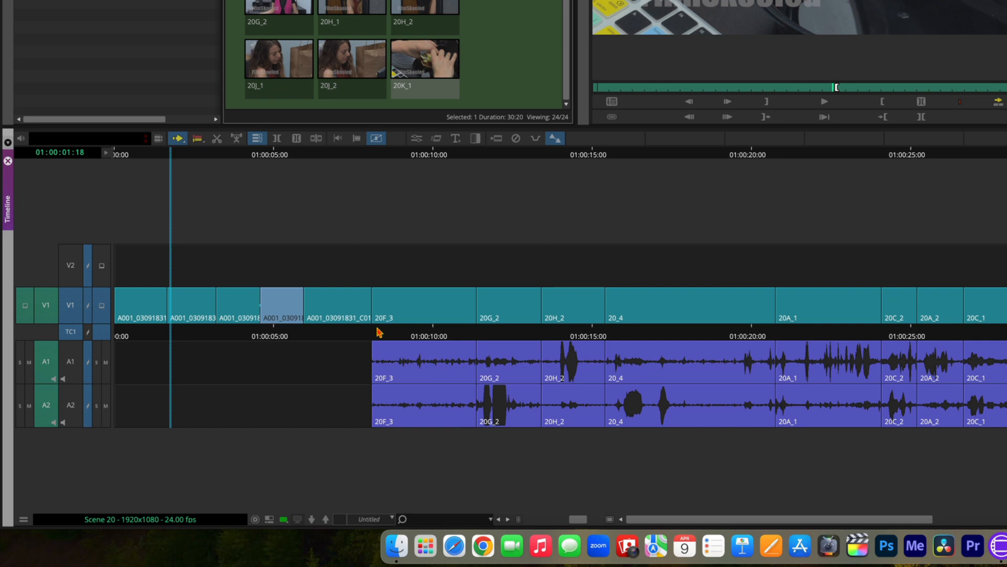
left_click(178, 139)
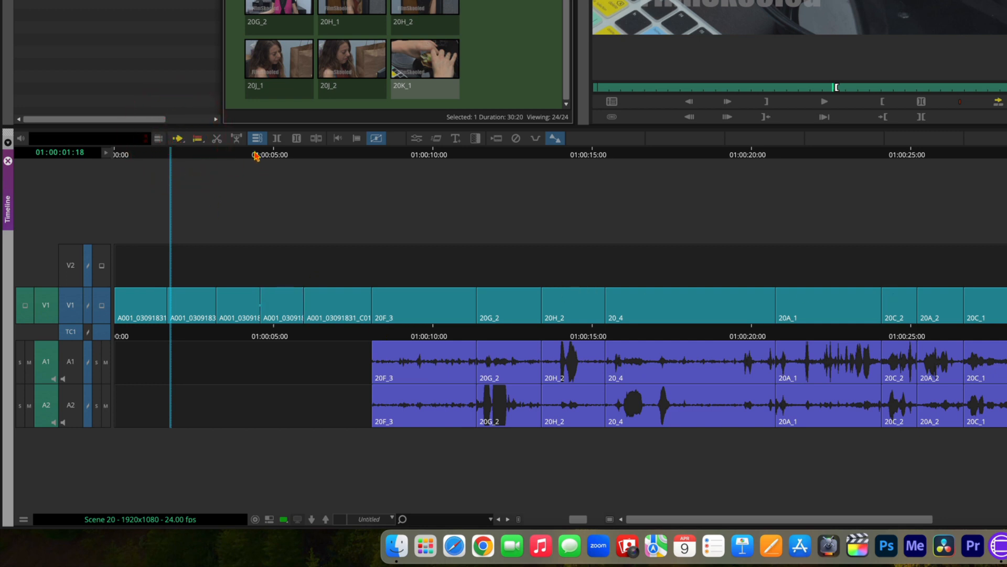
Set In and Out marks around the second half of the split third shot and enable record tracks A1, A2 and V2
left_click_drag(255, 156, 278, 155)
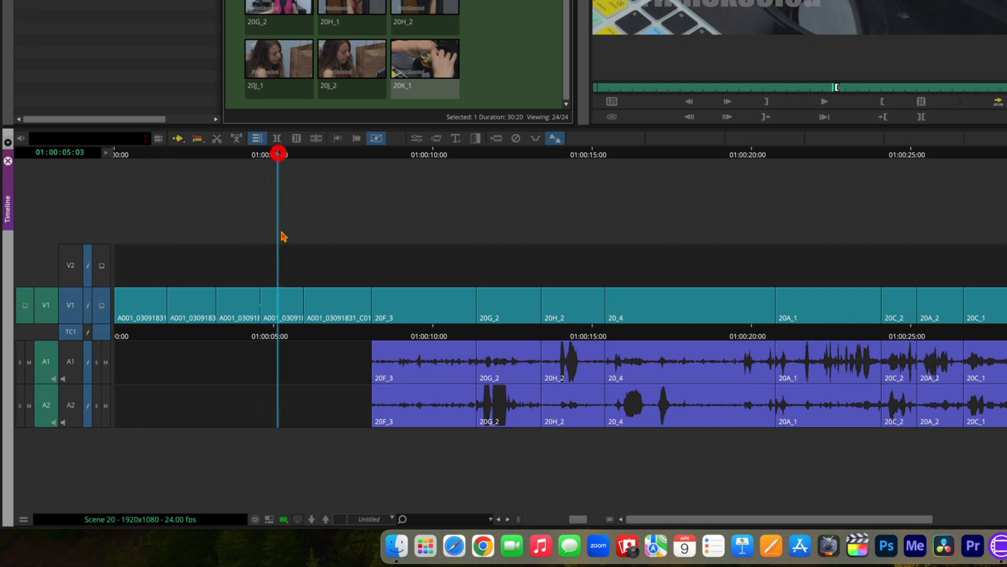
left_click(282, 156)
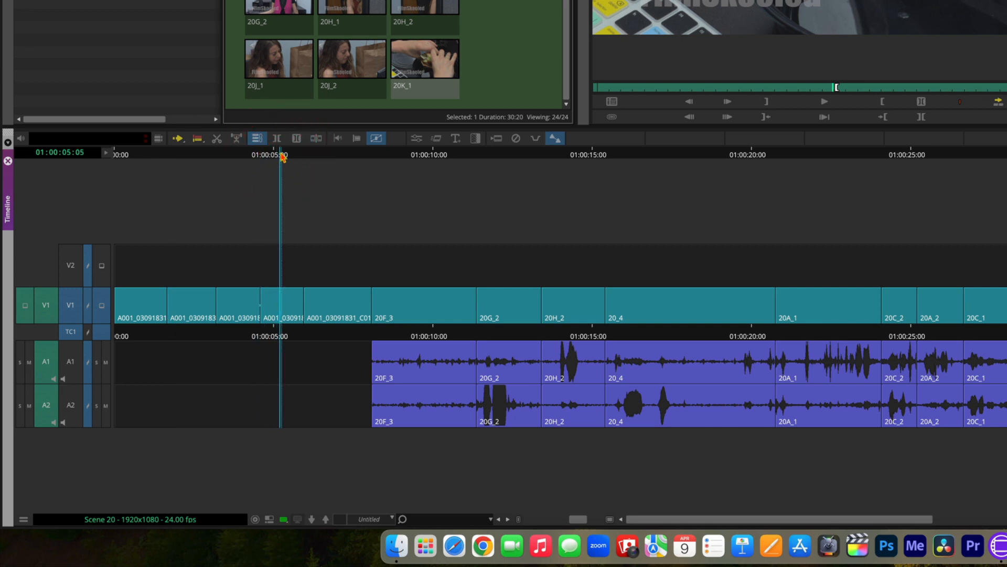
left_click(283, 155)
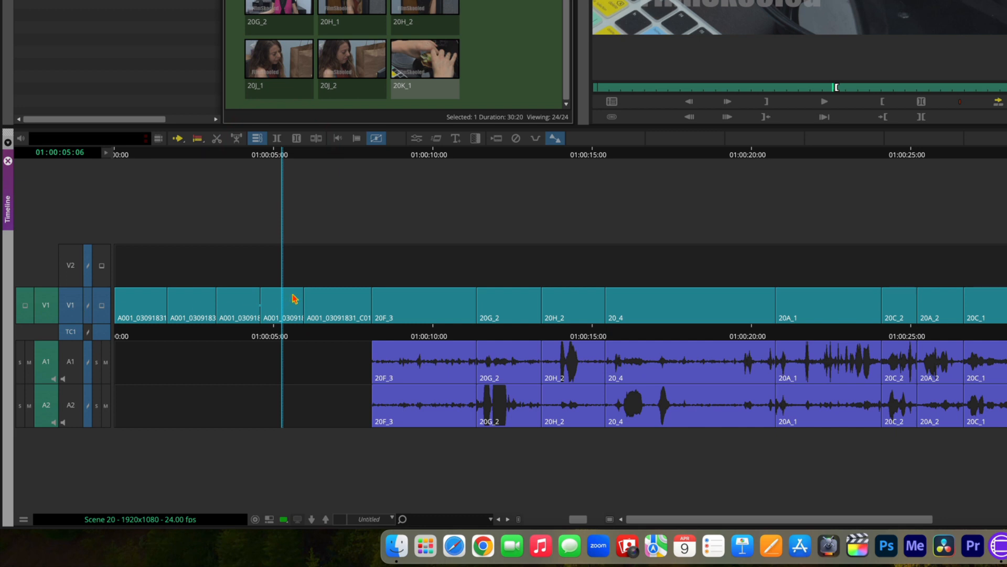
left_click(278, 139)
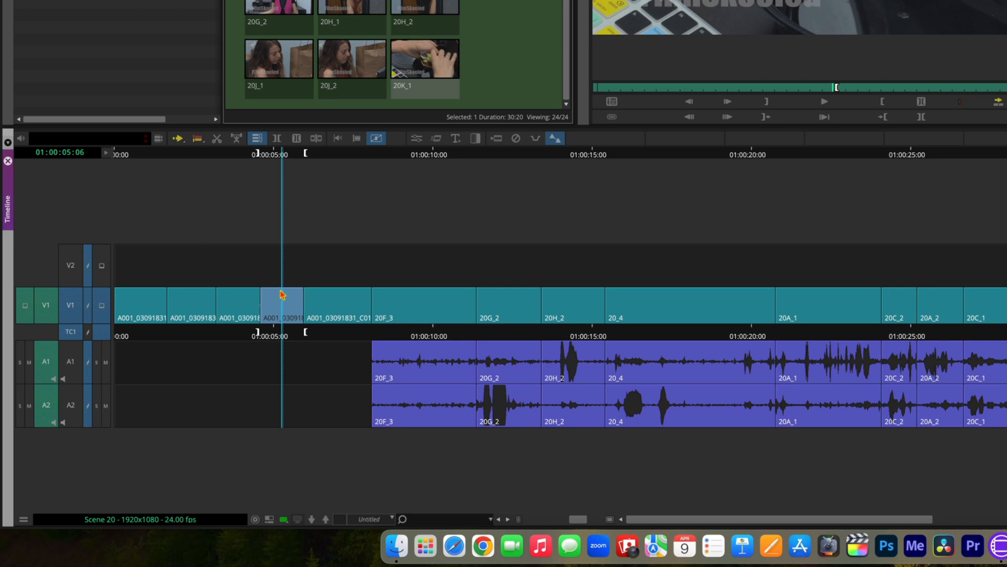
left_click(71, 361)
left_click(71, 405)
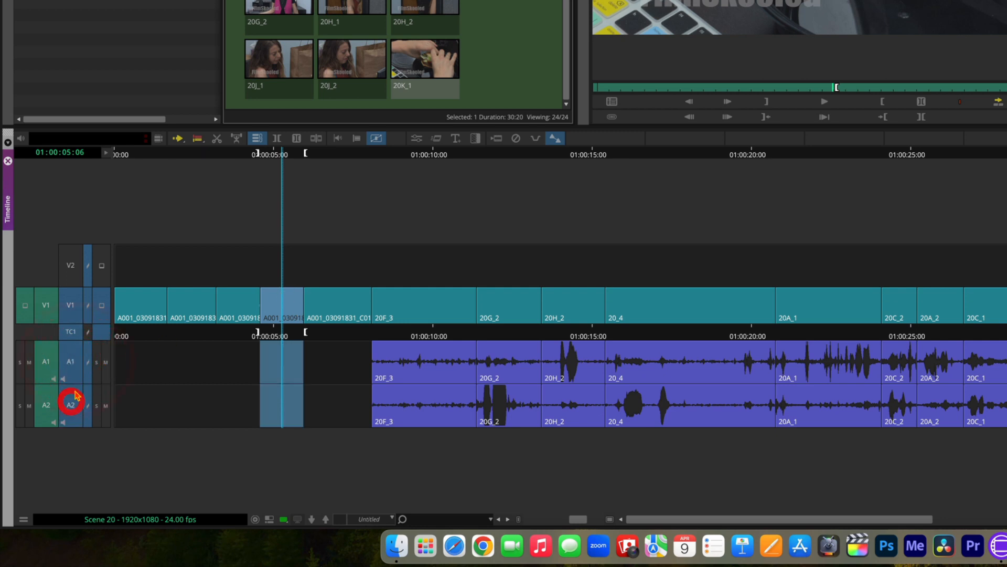
left_click(71, 269)
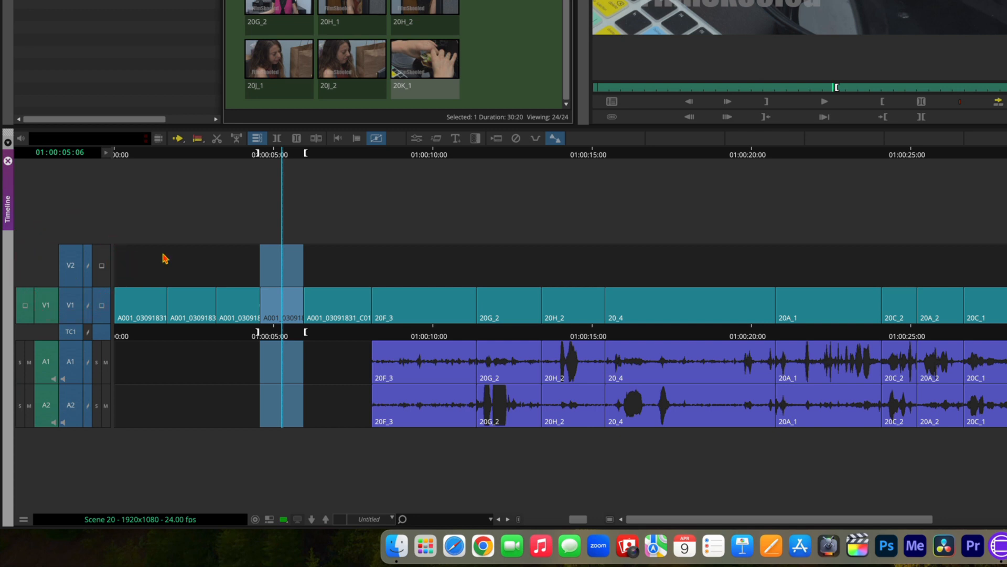
Try to extract the marked segment on all enabled tracks, and undo the extraction
left_click(220, 141)
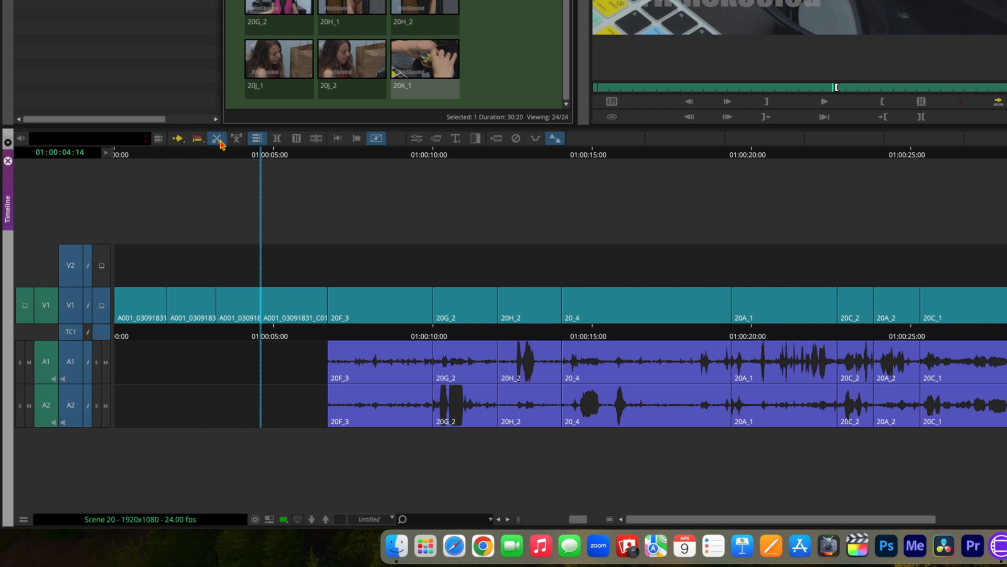
key("super+z")
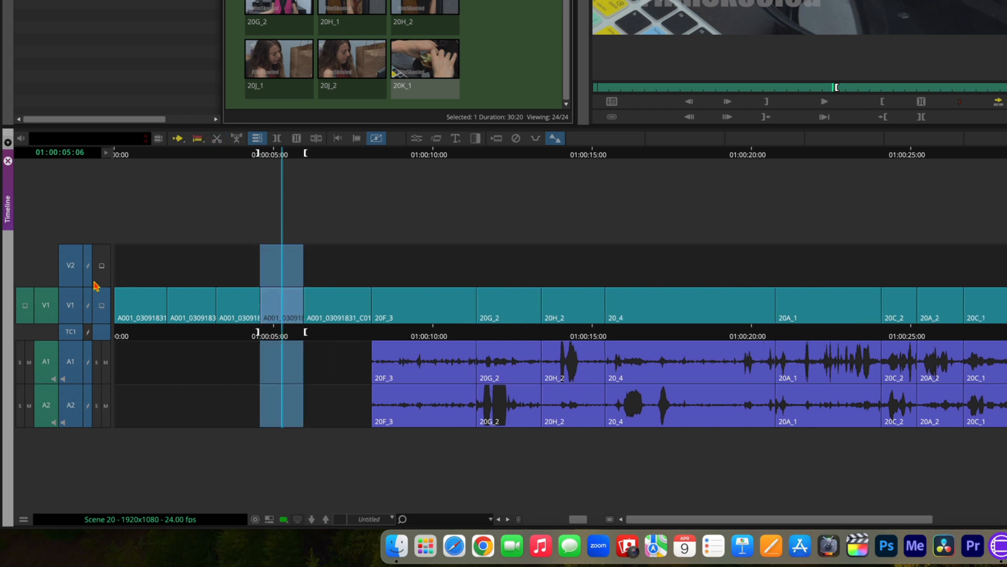
Try to extract the marked segment with only V1 record-enabled, and undo the extraction
left_click(73, 270)
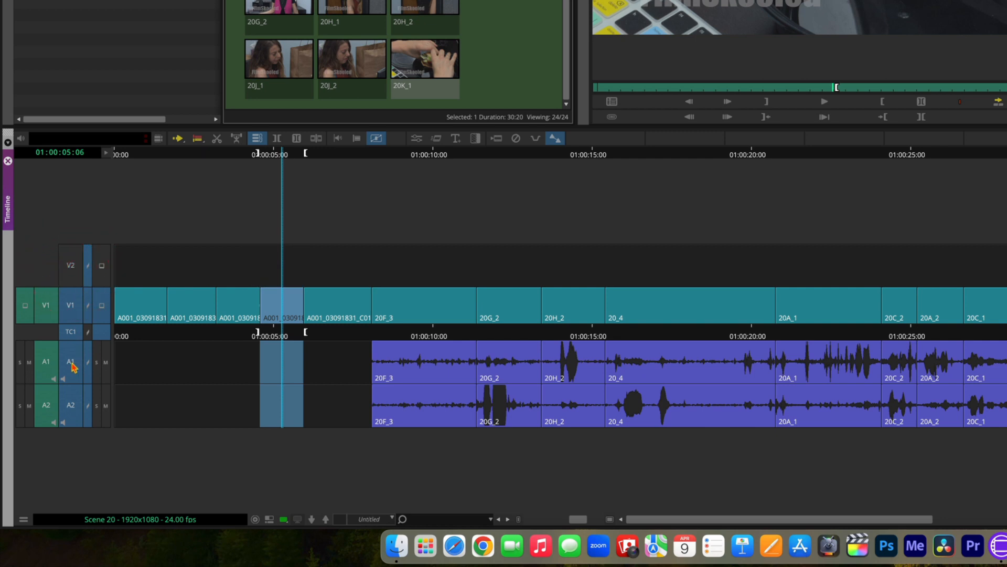
left_click(72, 365)
left_click(74, 399)
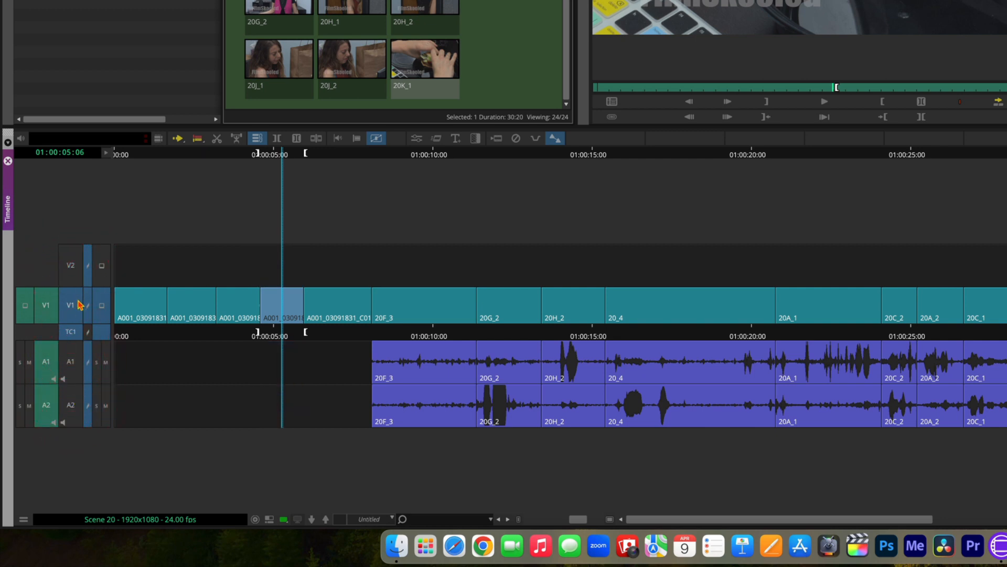
left_click(217, 140)
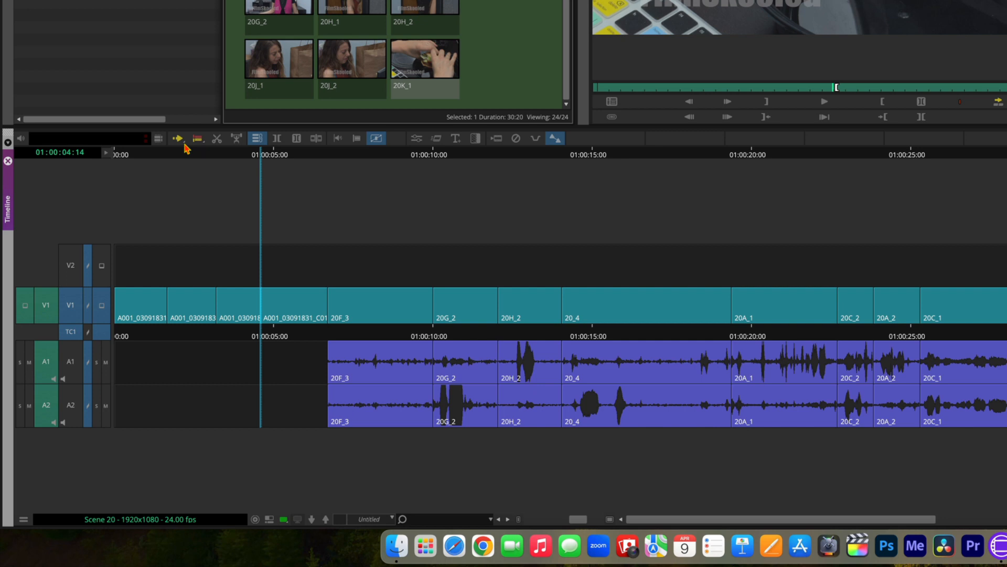
left_click(184, 147)
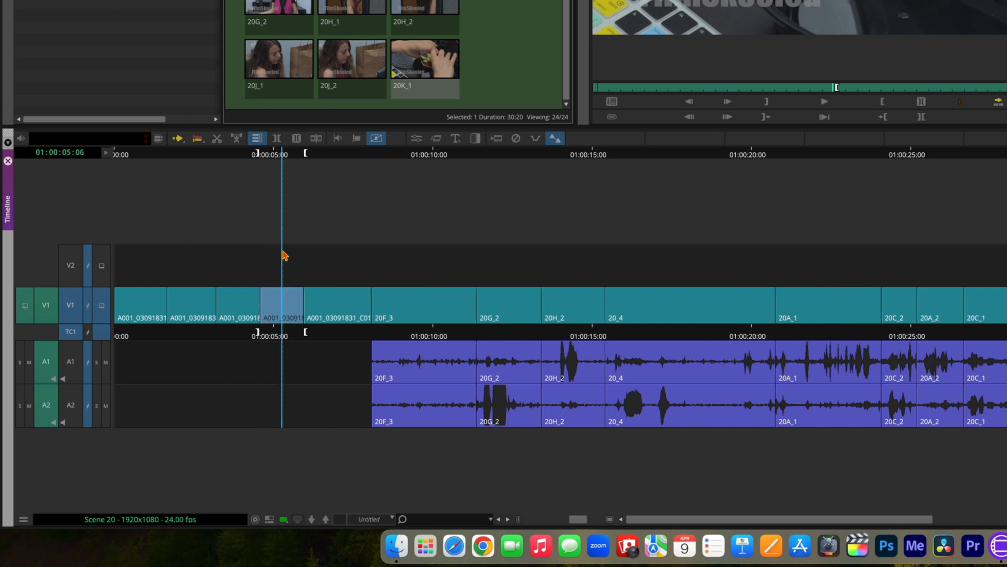
Clear the In and Out marks and add an edit at 01:00:04:14 across V2, V1, A1 and A2
key("g")
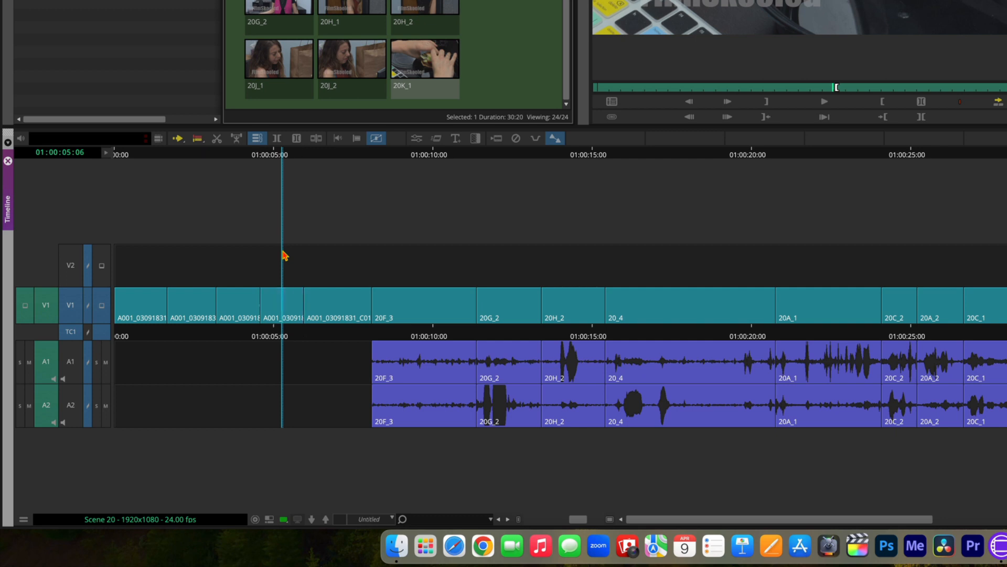
left_click(261, 322)
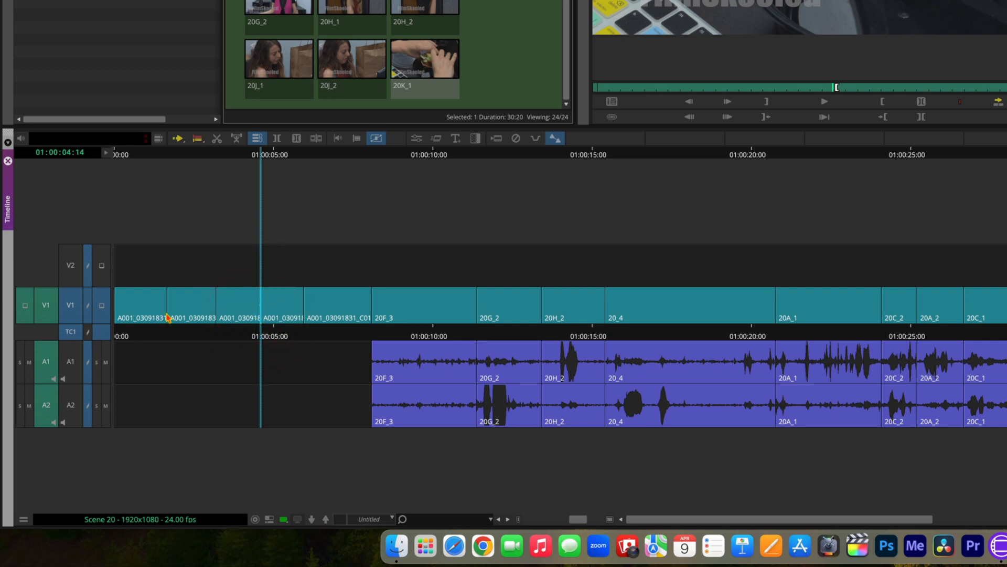
left_click(74, 265)
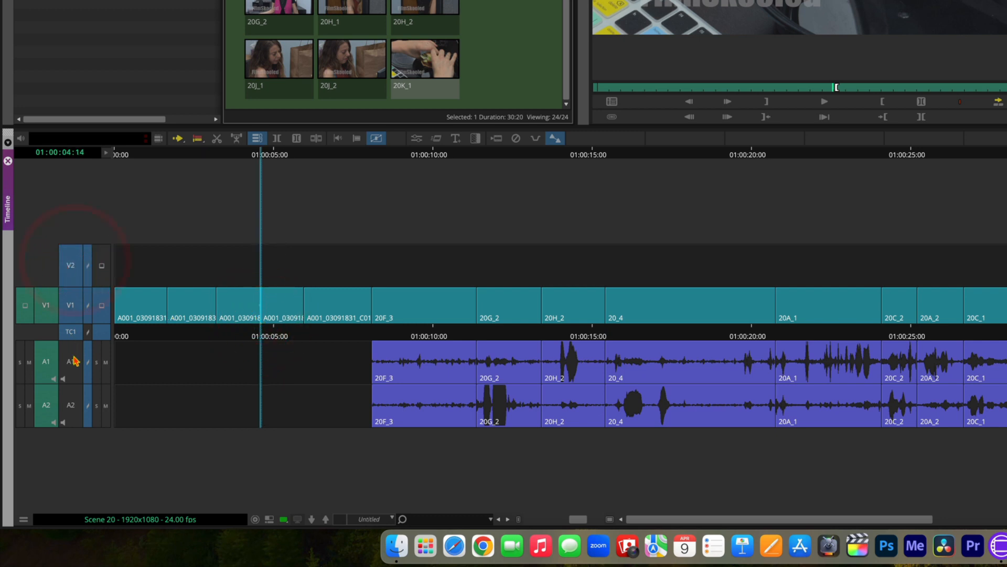
left_click(72, 357)
left_click(74, 407)
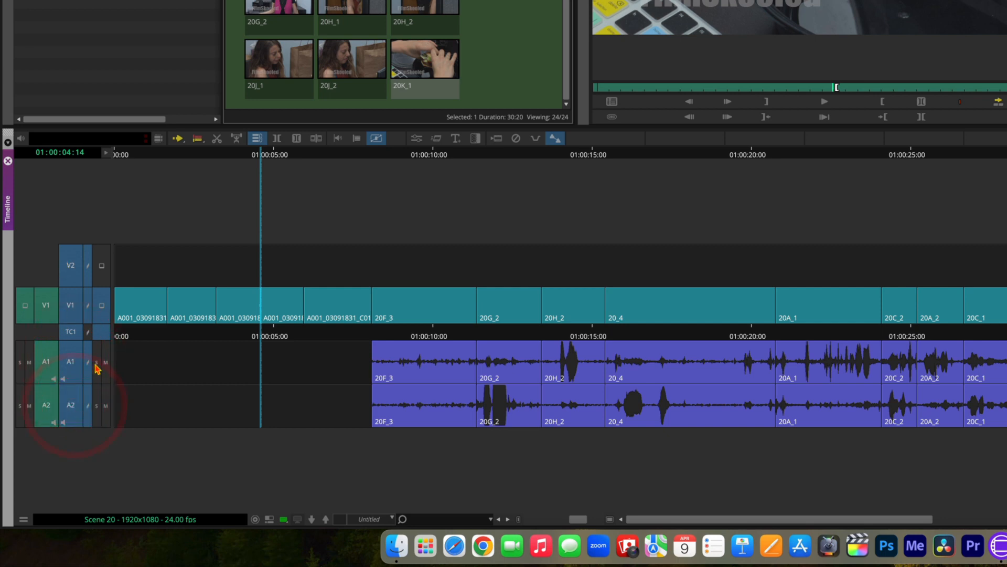
left_click(316, 139)
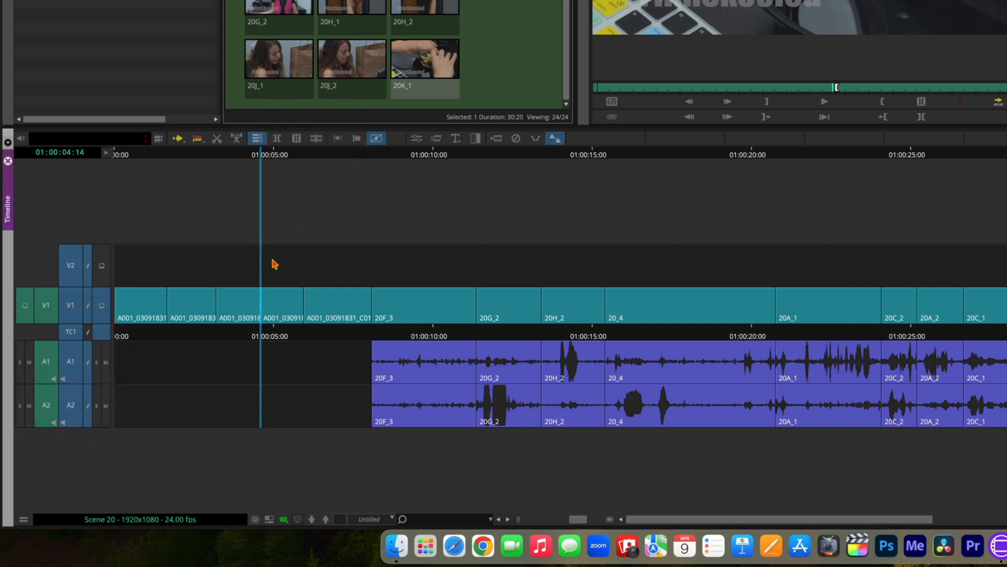
Add another edit across all enabled tracks at 01:00:05:23, where the unwanted V1 segment ends
left_click_drag(273, 263, 284, 257)
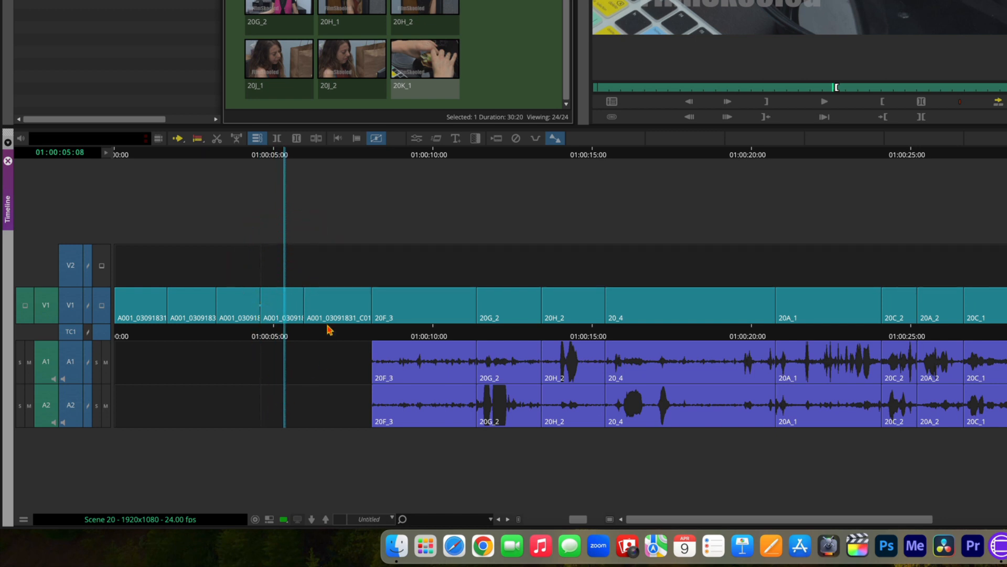
left_click(304, 312)
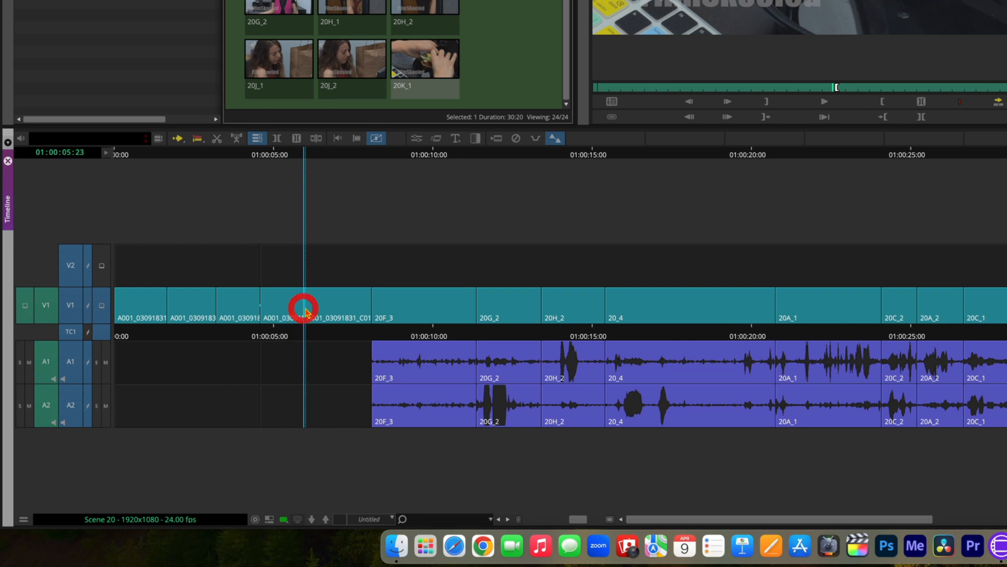
left_click(317, 138)
left_click(337, 253)
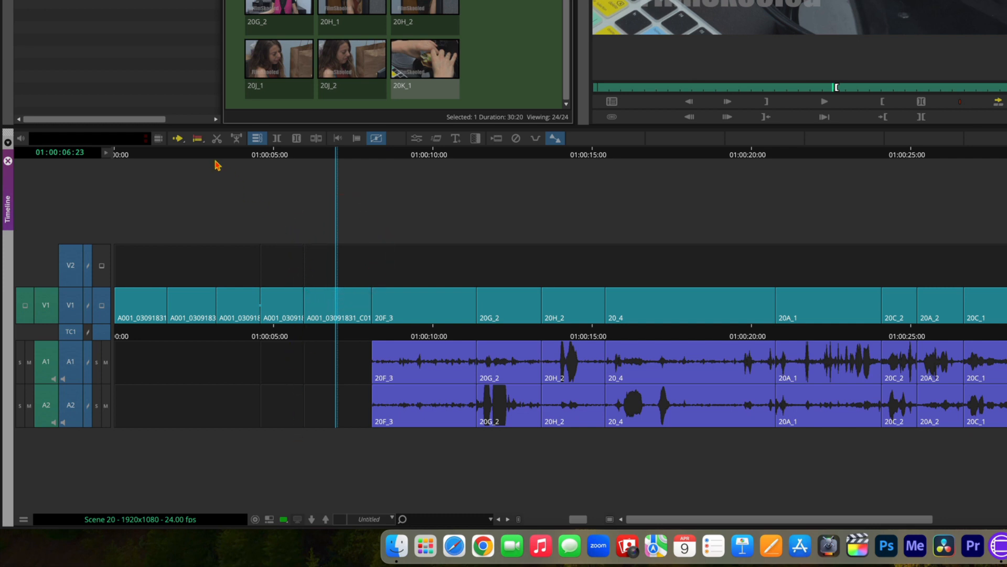
Extract the unwanted V1 segment together with the matching filler on V2, A1 and A2 in Extract/Splice-In segment mode
left_click(179, 138)
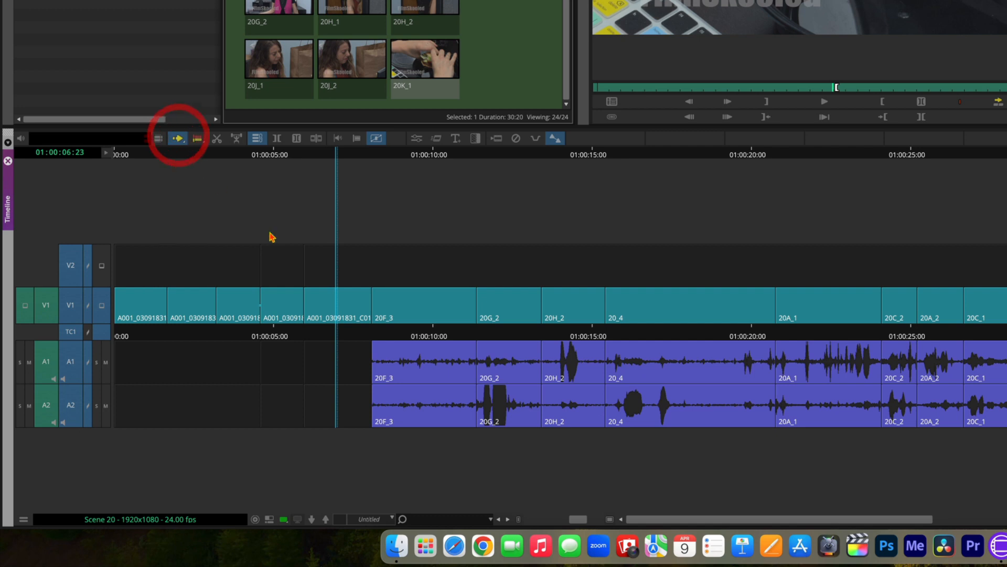
left_click(276, 266)
left_click(281, 296, "shift")
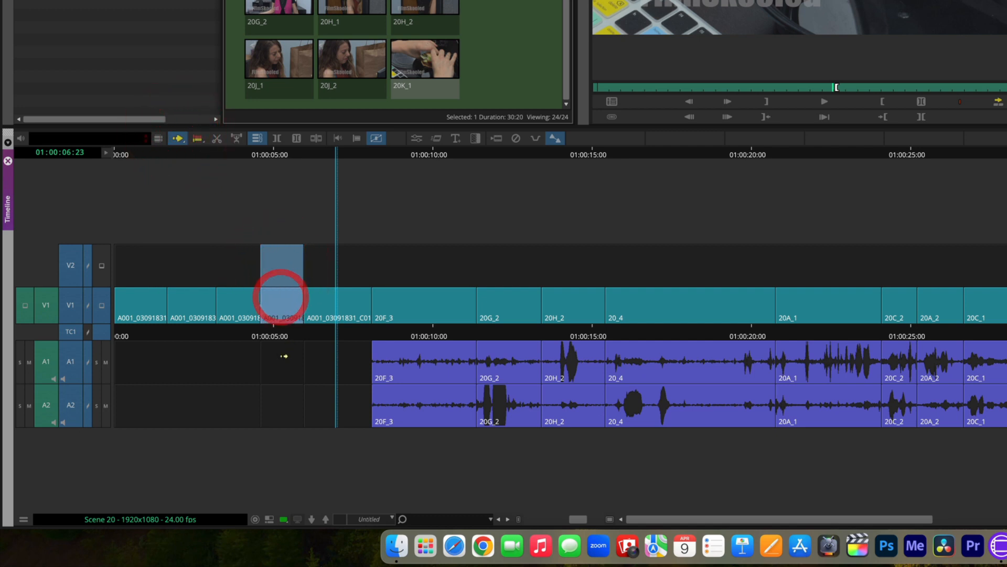
left_click(283, 356, "shift")
left_click(281, 396, "shift")
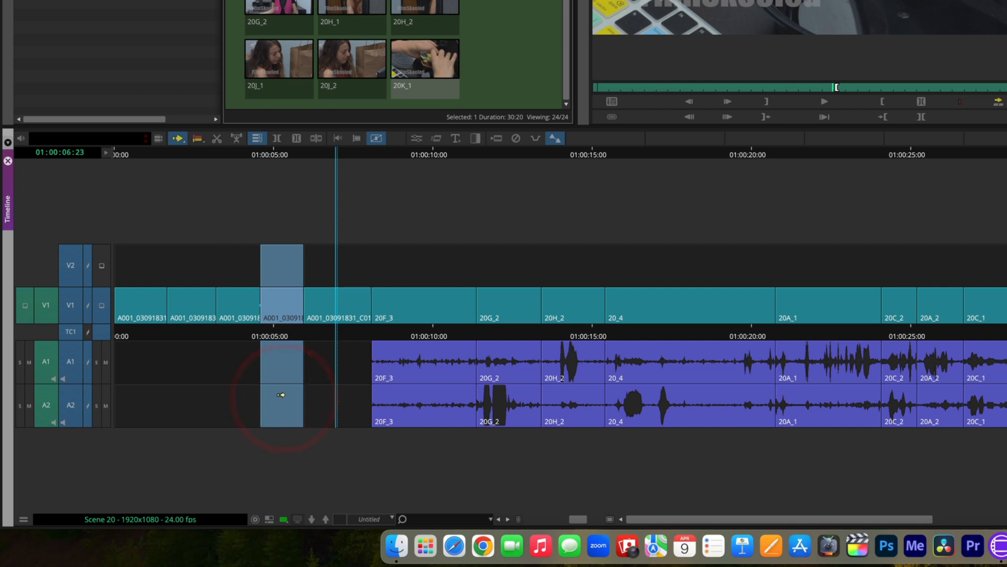
key("Delete")
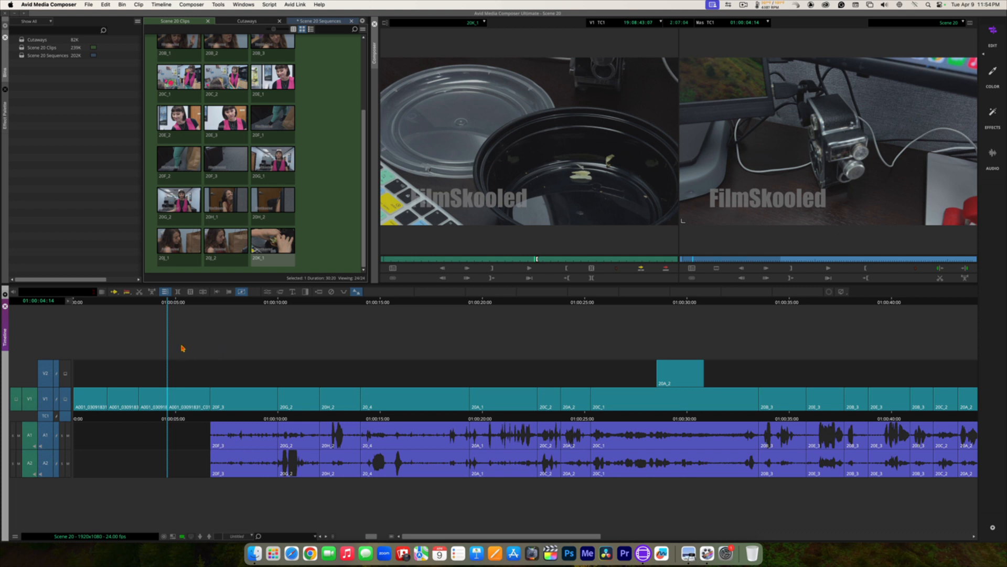
Turn on video monitoring for V2 and play the full sequence from its start
left_click(66, 374)
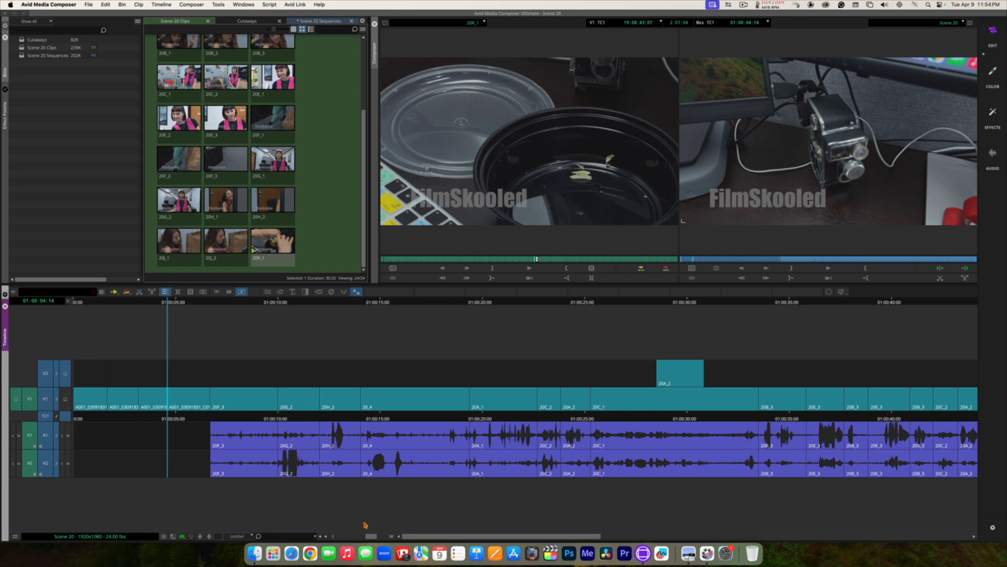
left_click_drag(371, 536, 334, 539)
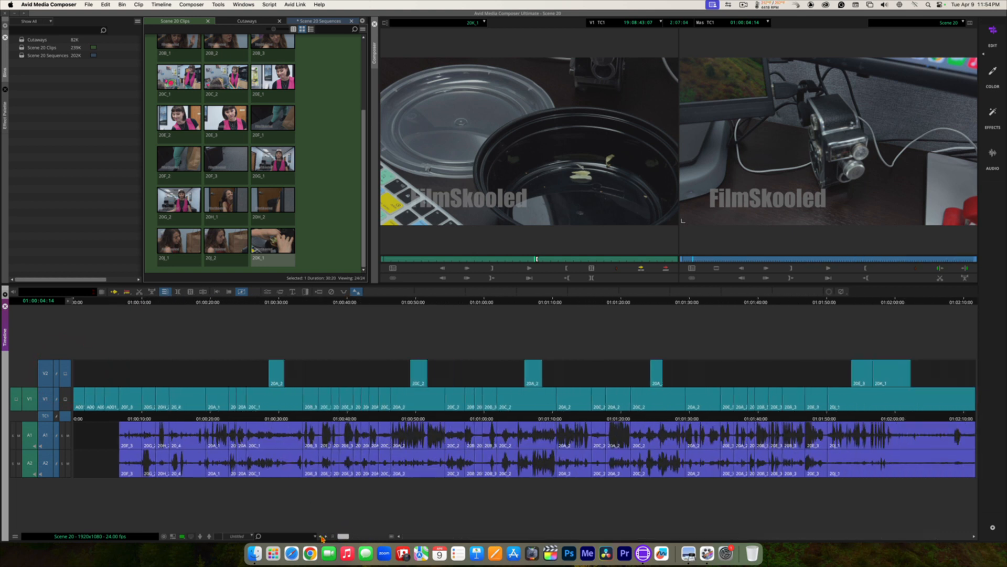
left_click(322, 536)
left_click_drag(101, 415, 62, 418)
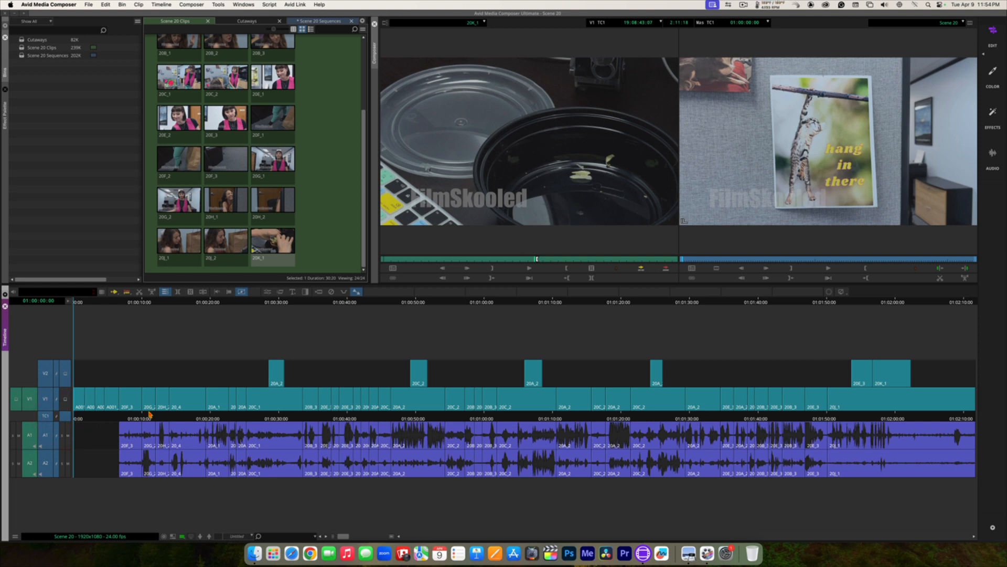
key("space")
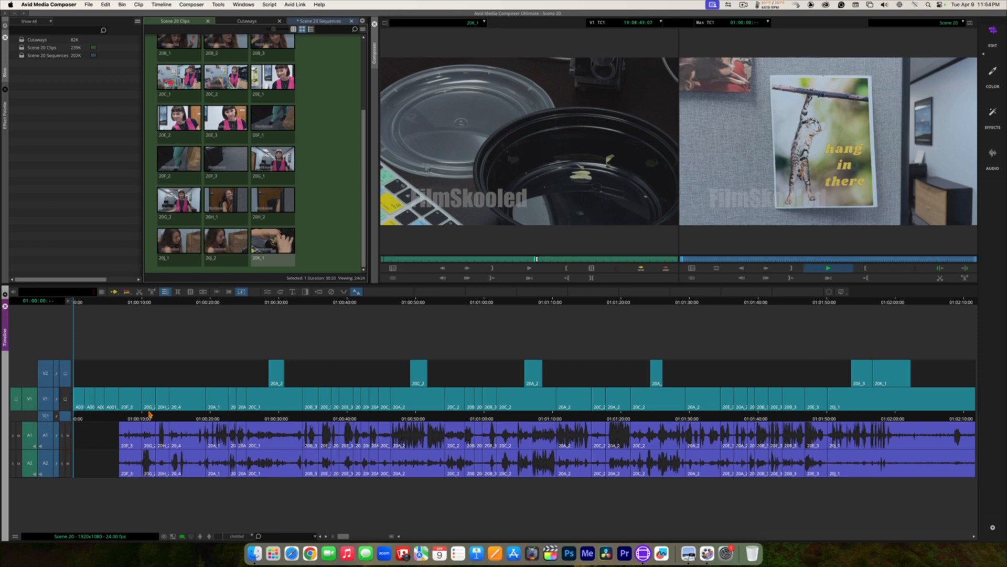